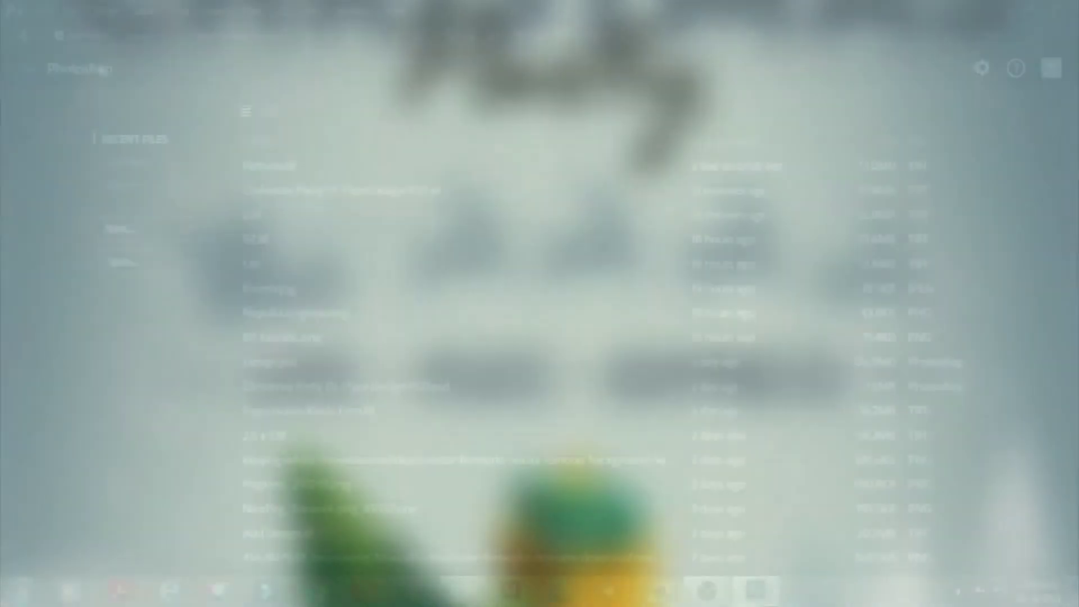
# Set up a CMYK document 10 cm wide, 21 cm tall at 300 ppi, named 'Merry Christmas Flyer Design'
pyautogui.press('Tab')
pyautogui.write('10')
pyautogui.press('Tab')
pyautogui.write('2')
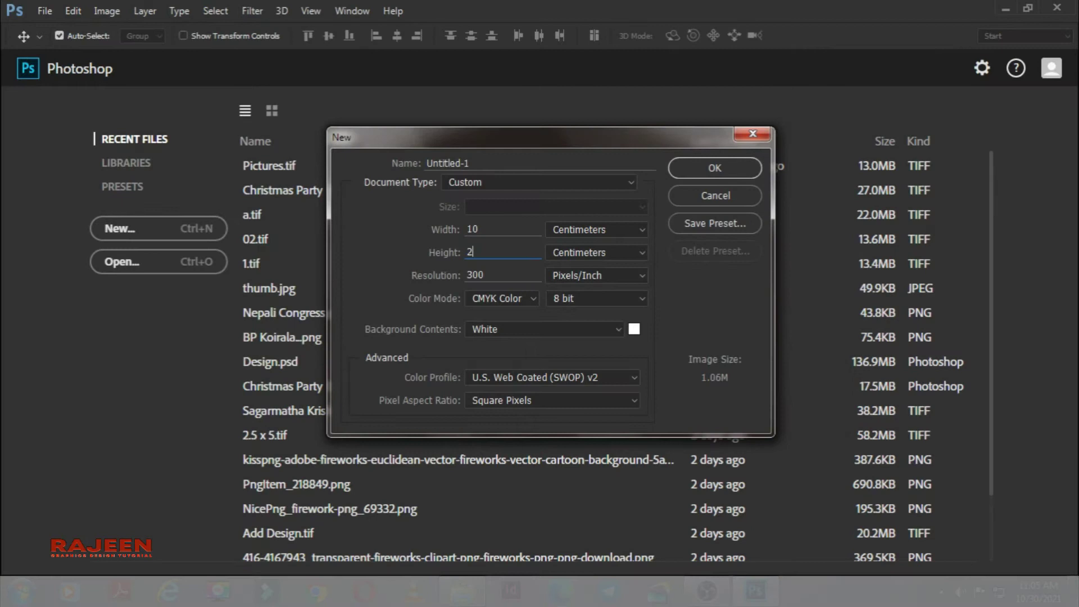
pyautogui.press('Down')
pyautogui.press('Up')
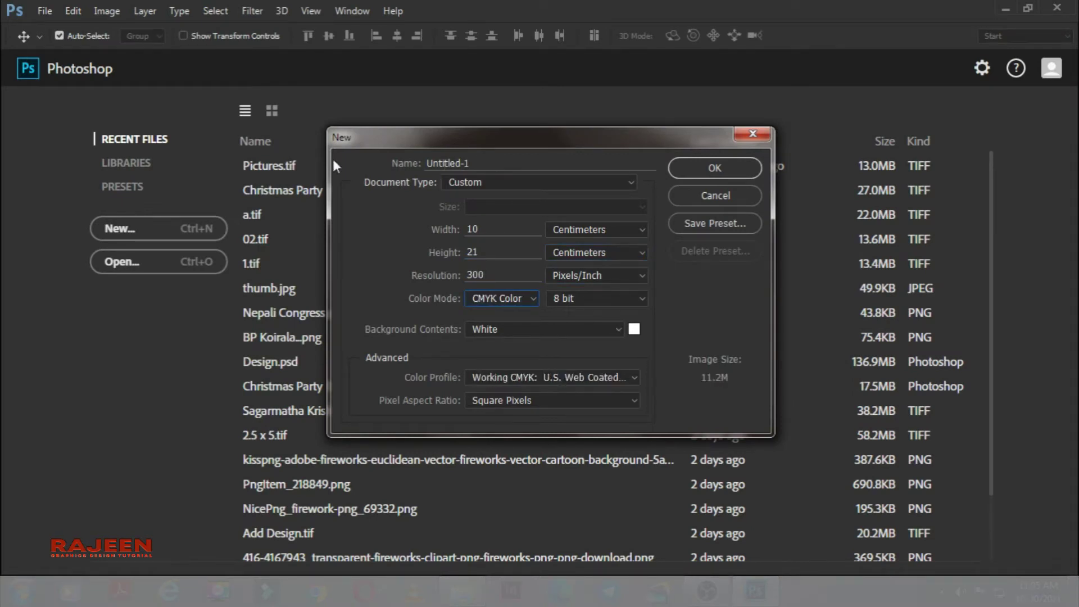
pyautogui.moveTo(486, 165); pyautogui.dragTo(361, 160)
pyautogui.write('Merry Christmas Flyer Design')
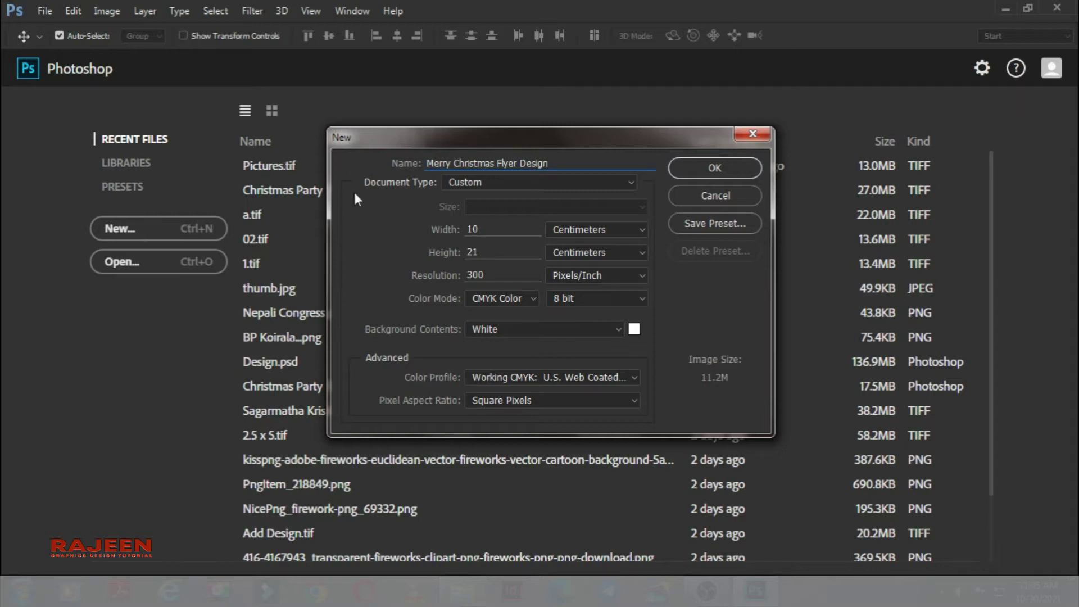
pyautogui.click(690, 173)
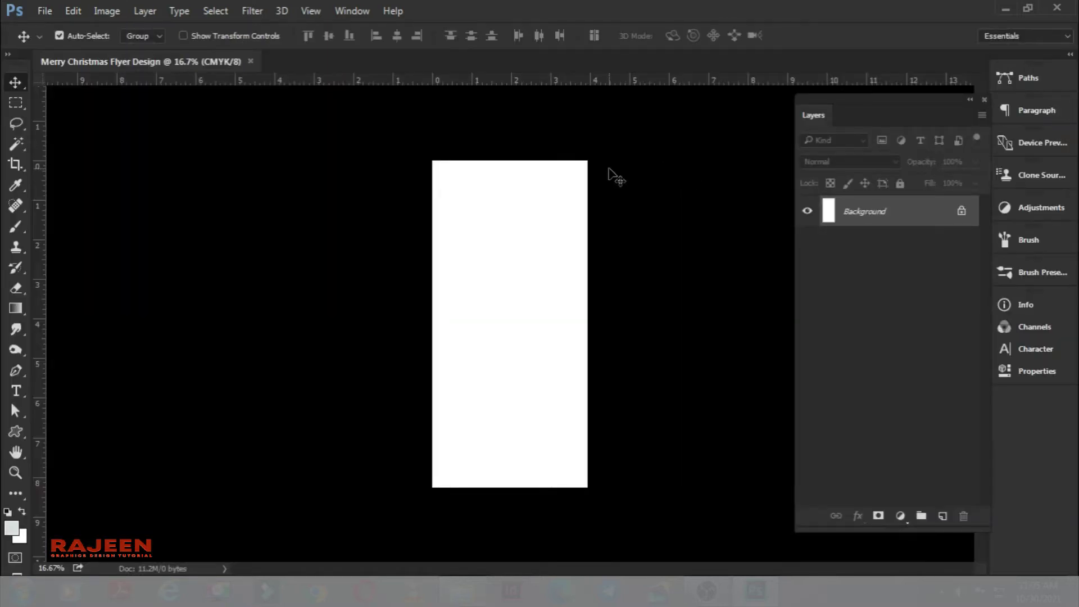
# Unlock the Background into Layer 0 and give it a Color Overlay effect
pyautogui.hotkey('ctrl', '+')
pyautogui.hotkey('ctrl', '+')
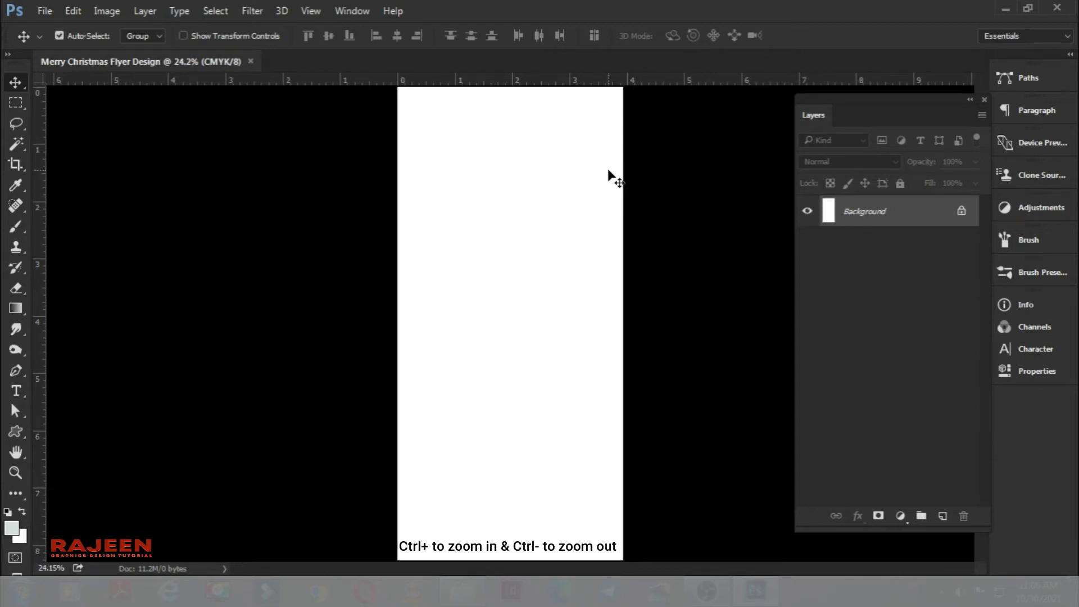
pyautogui.click(962, 211)
pyautogui.doubleClick(958, 217)
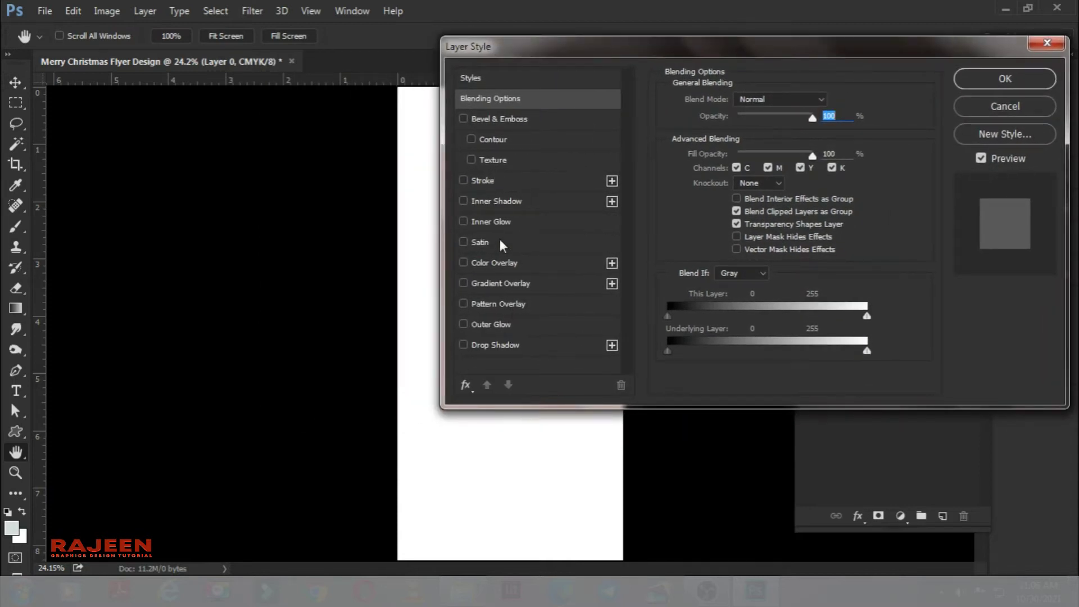
pyautogui.click(515, 261)
pyautogui.click(829, 101)
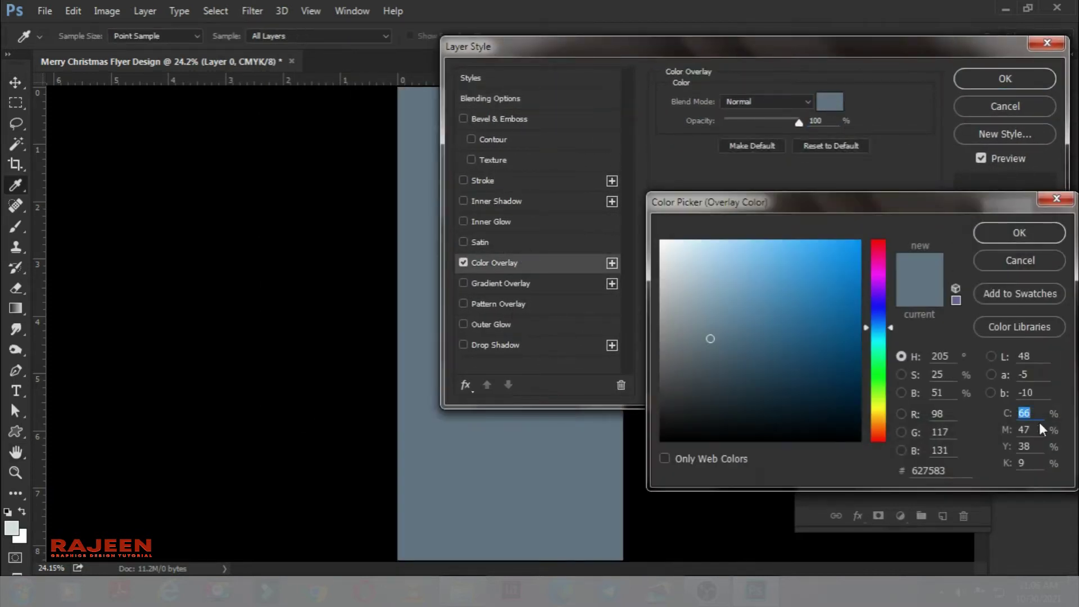
# Set the overlay colour to pale green-grey CMYK 15/3/12/0
pyautogui.write('15')
pyautogui.press('Tab')
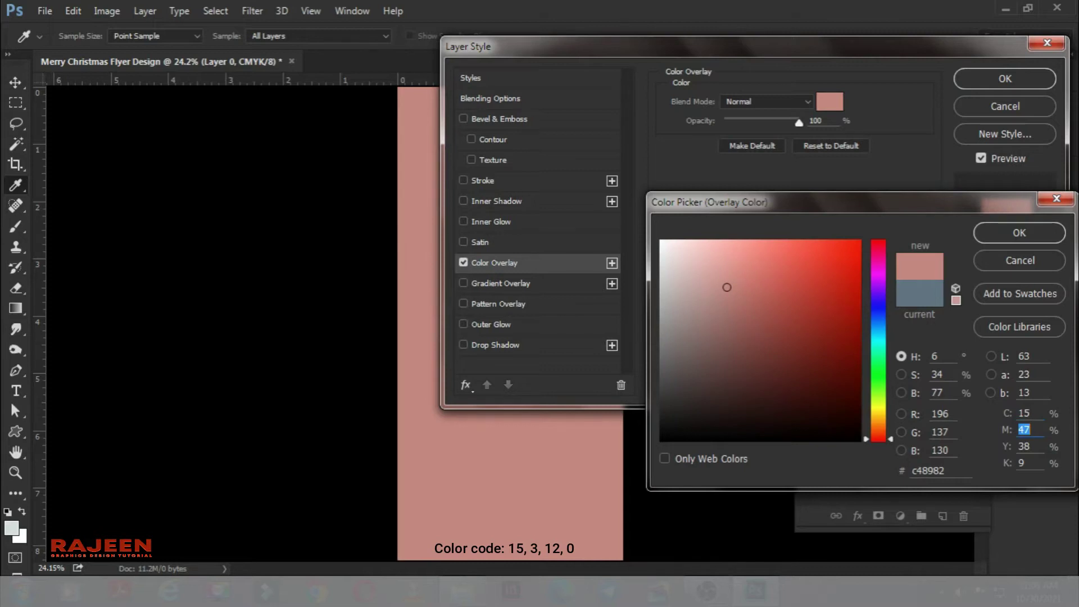
pyautogui.write('3')
pyautogui.press('Tab')
pyautogui.write('12')
pyautogui.press('Tab')
pyautogui.write('0')
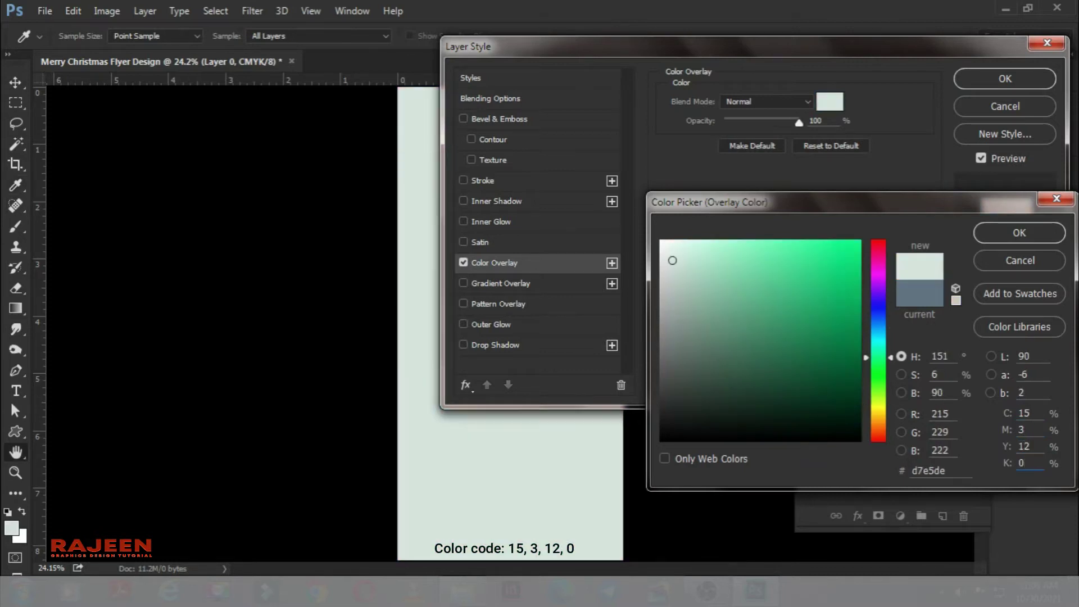
pyautogui.press('Return')
pyautogui.press('Return')
pyautogui.hotkey('ctrl', '-')
pyautogui.hotkey('ctrl', '+')
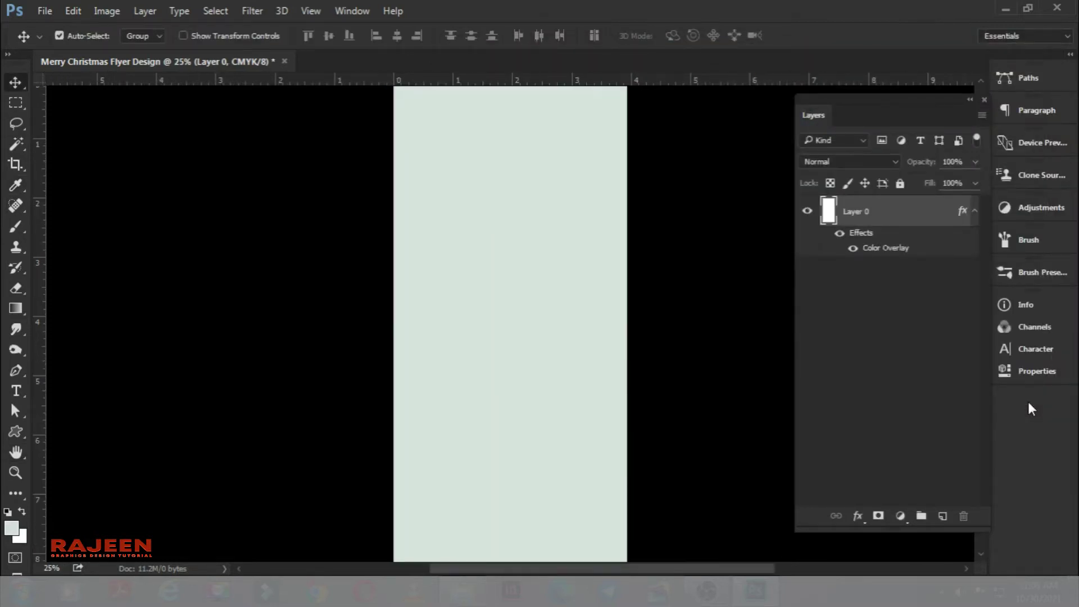
# Add an empty Layer 1 above Layer 0 and switch to the Brush tool
pyautogui.click(974, 212)
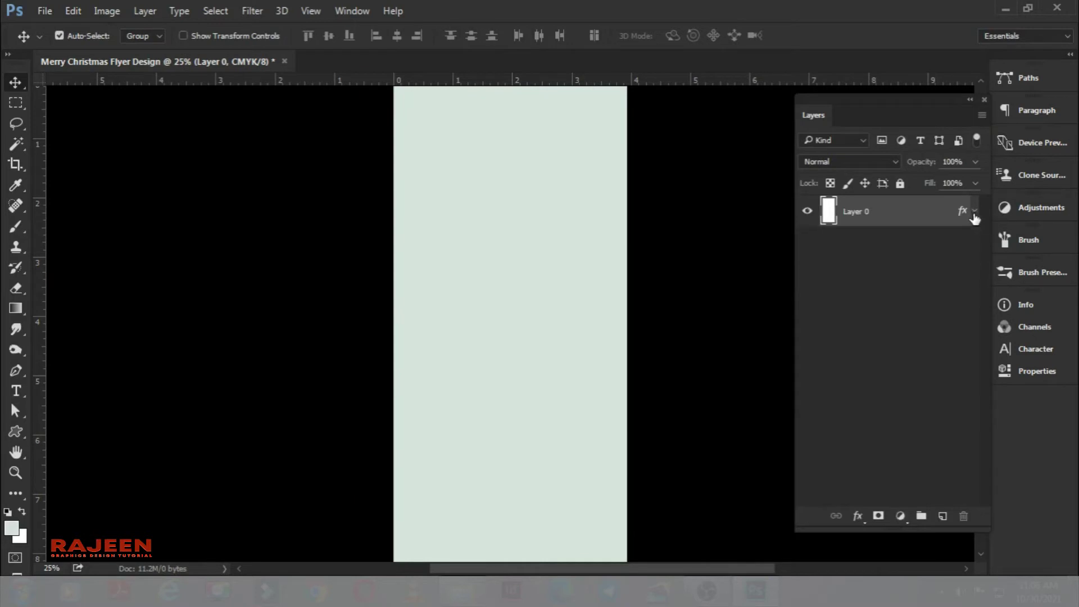
pyautogui.click(943, 516)
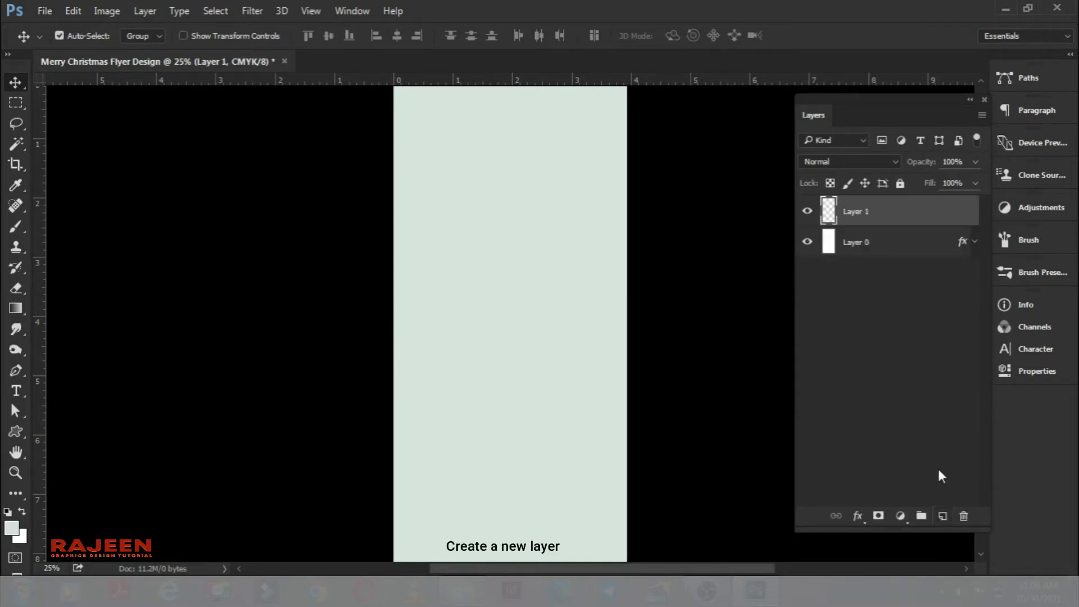
pyautogui.click(16, 229)
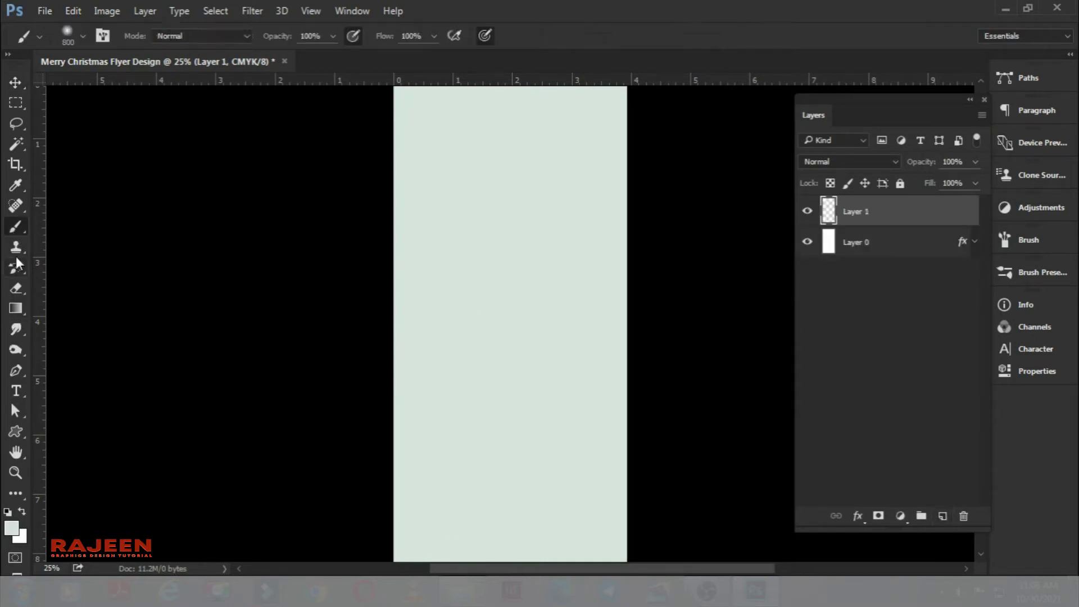
# Set the foreground colour to grey-teal CMYK 62/36/32/2
pyautogui.click(17, 530)
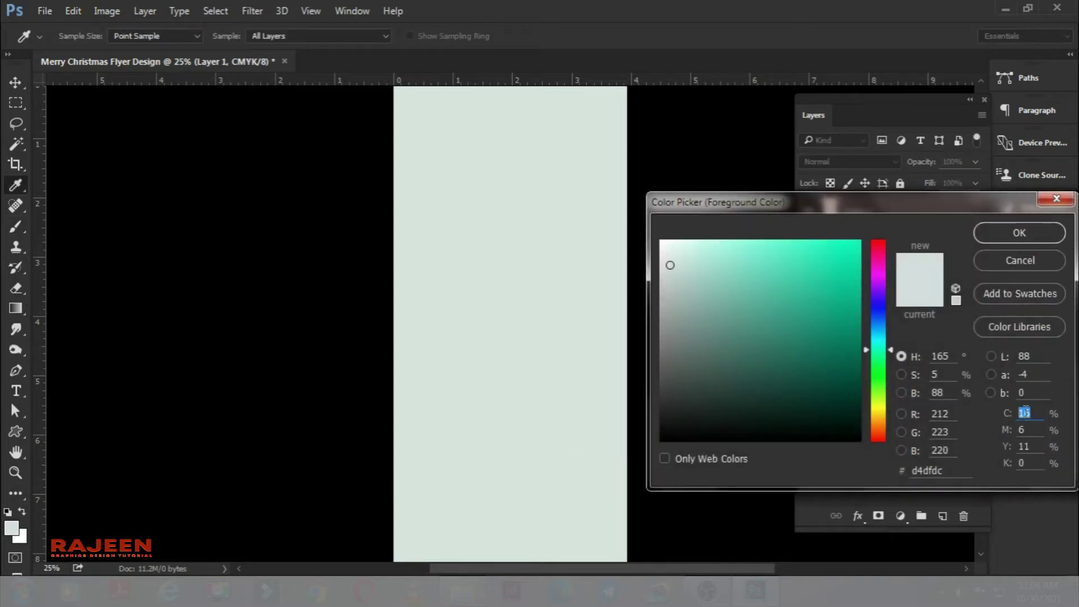
pyautogui.write('6')
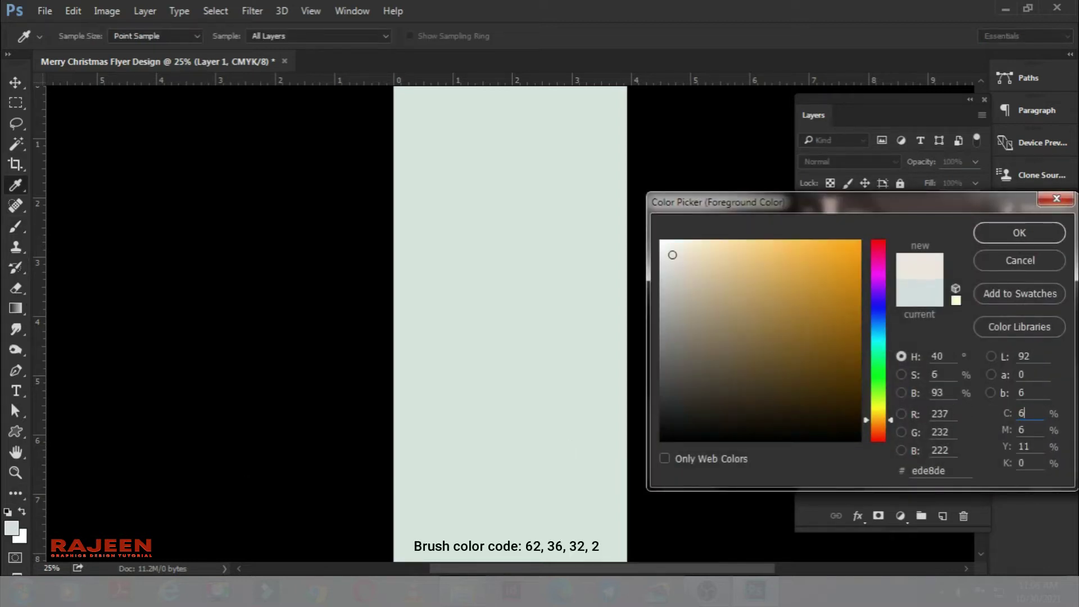
pyautogui.write('236')
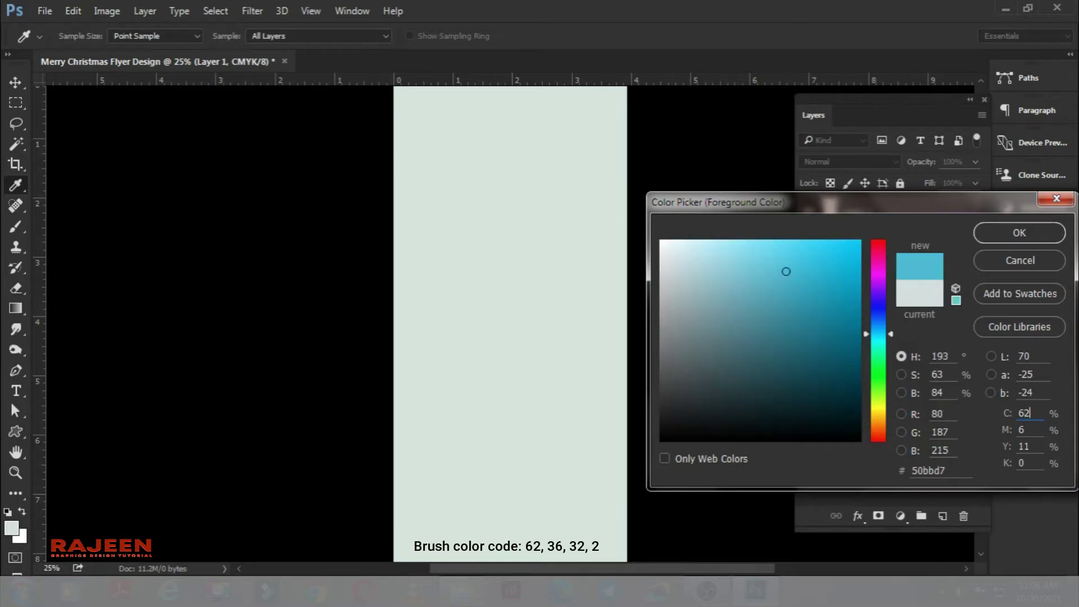
pyautogui.press('Tab')
pyautogui.write('36')
pyautogui.write('32')
pyautogui.press('Tab')
pyautogui.write('2')
pyautogui.press('Return')
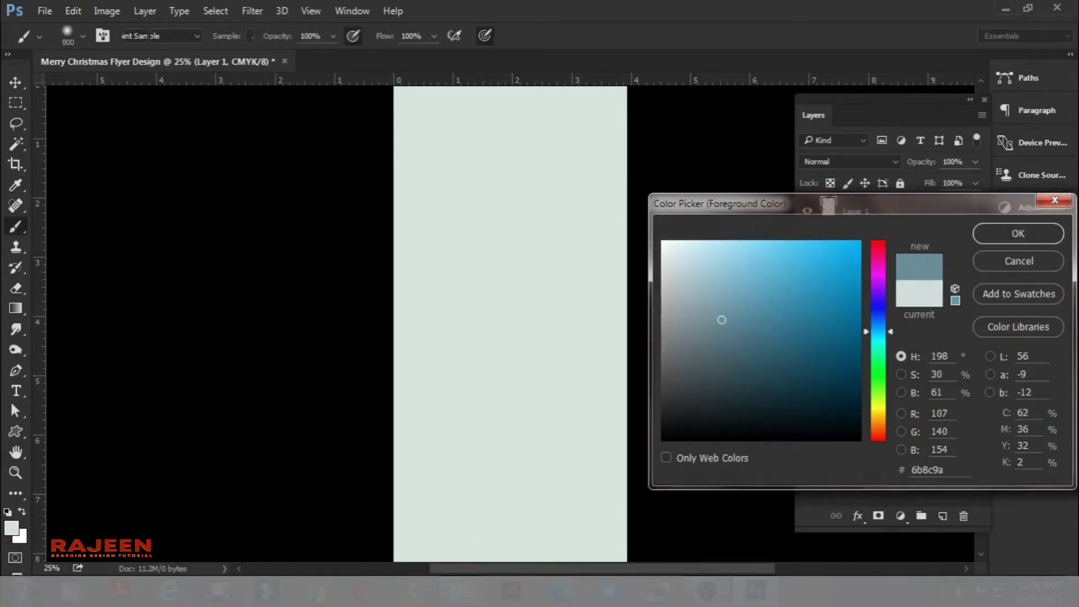
pyautogui.hotkey('ctrl', '-')
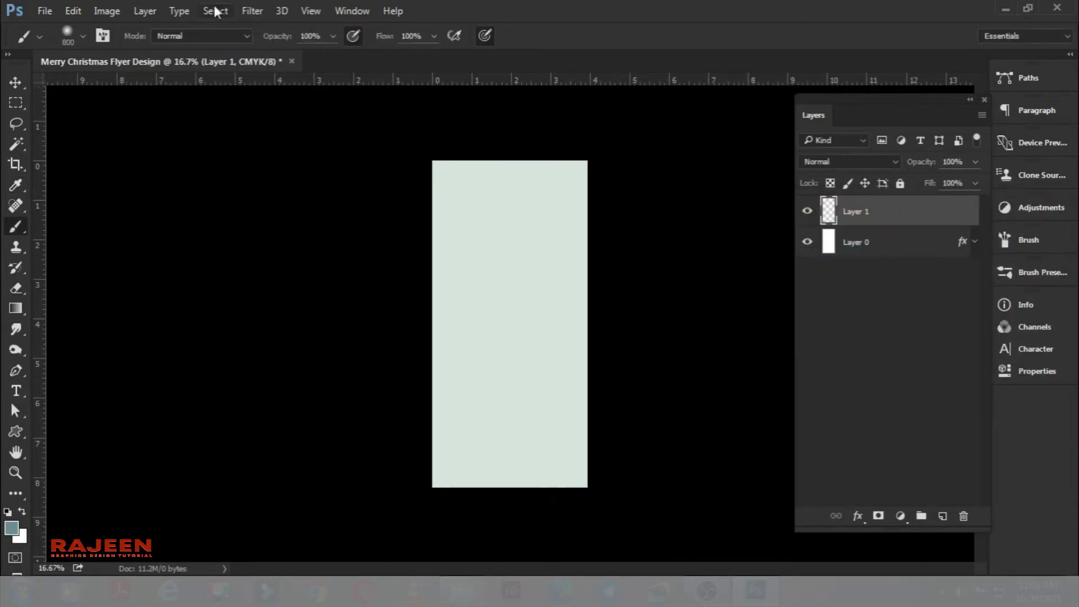
# Paint blue-grey shading along the top, side and bottom edges with a large soft round brush
pyautogui.rightClick(489, 181)
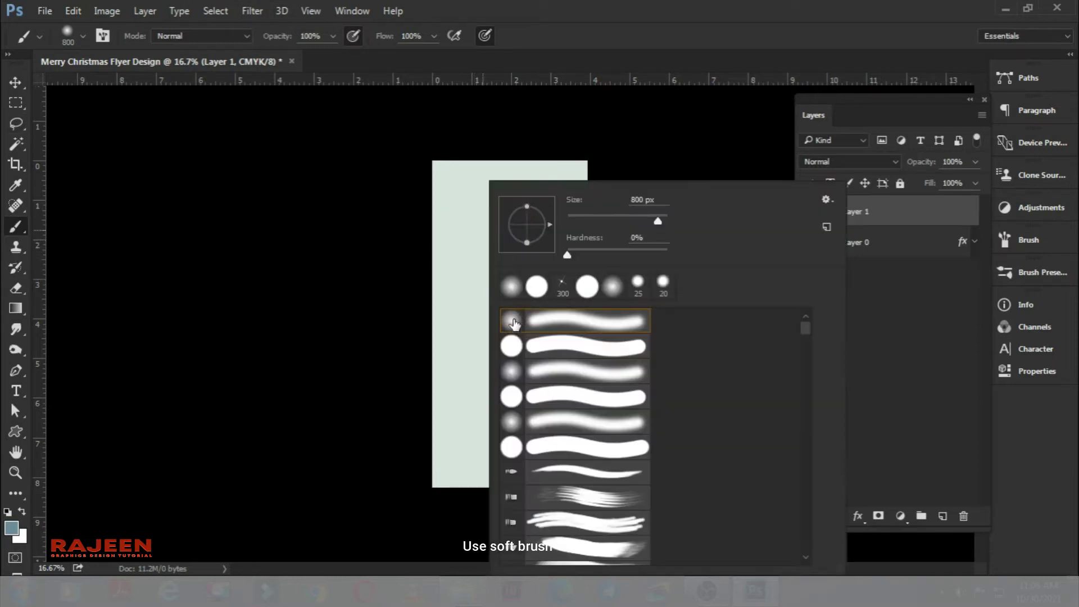
pyautogui.doubleClick(513, 321)
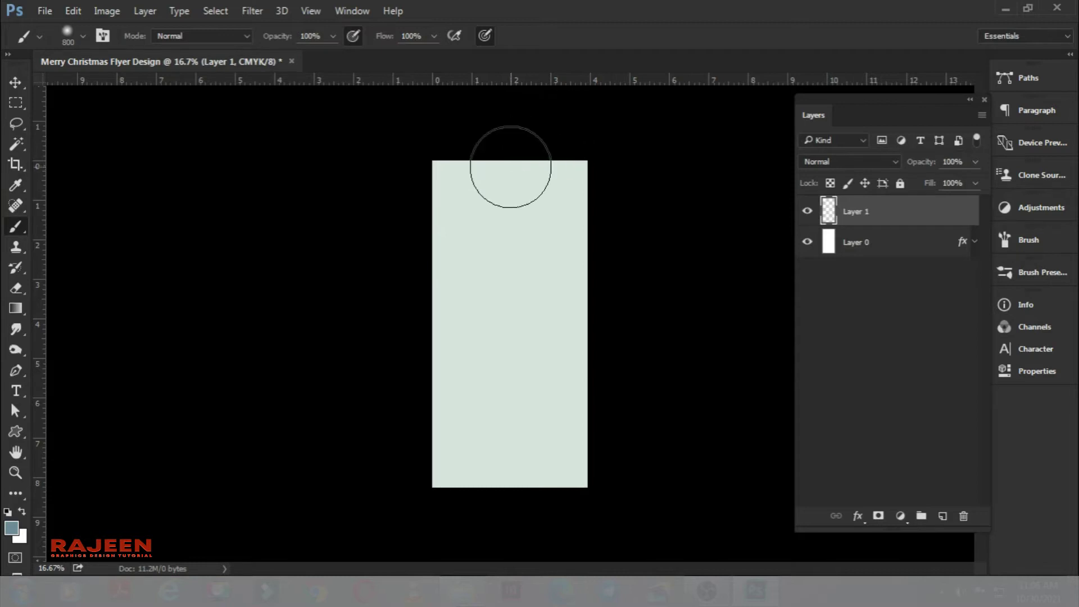
pyautogui.press(']')
pyautogui.press(']')
pyautogui.press(']')
pyautogui.press(']')
pyautogui.moveTo(662, 221); pyautogui.dragTo(662, 193)
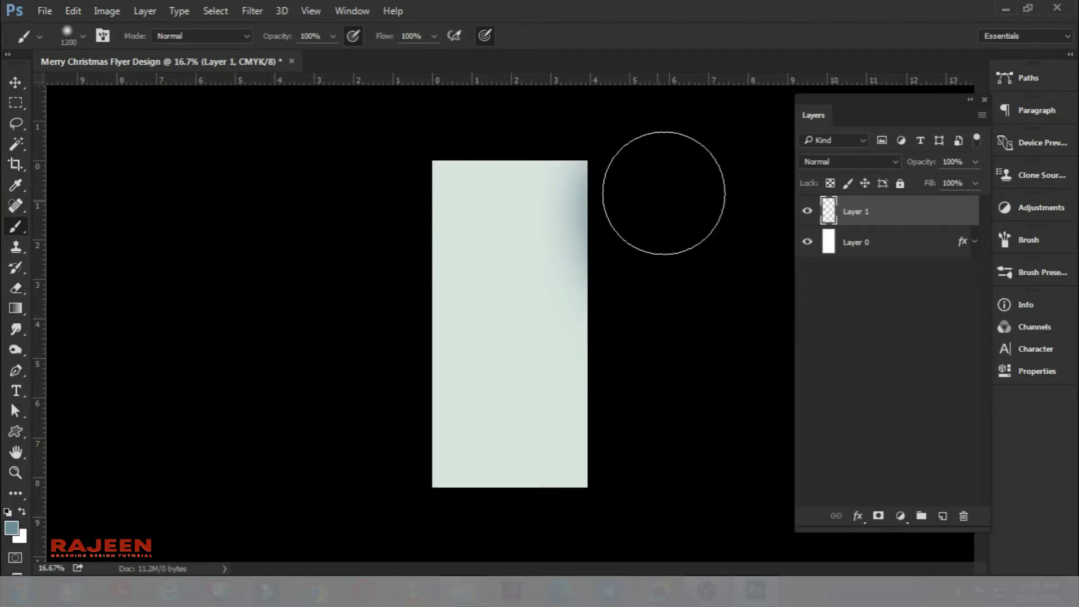
pyautogui.moveTo(374, 135); pyautogui.dragTo(351, 352)
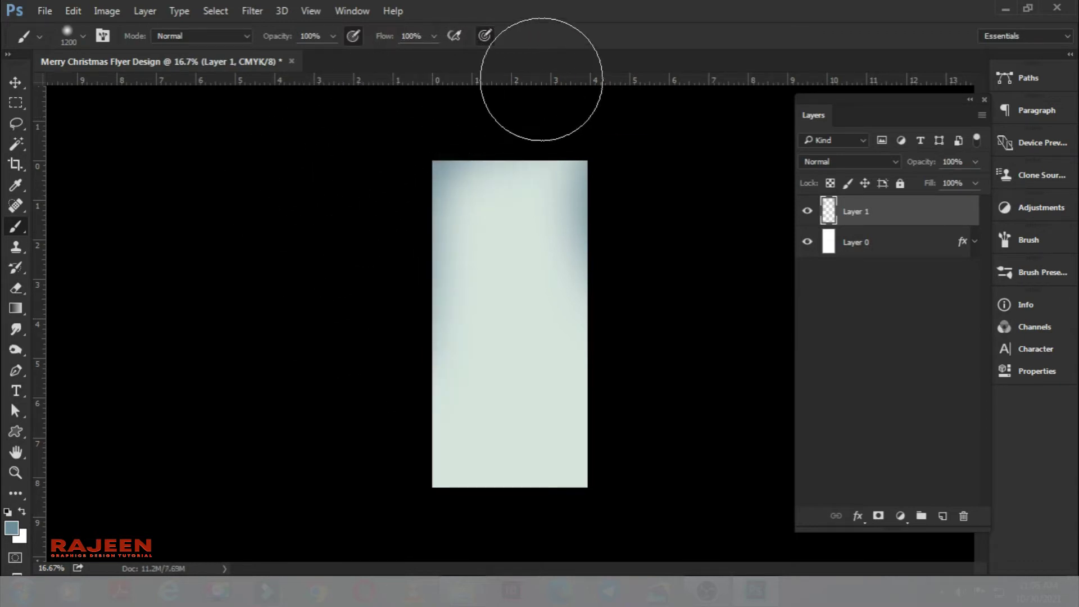
pyautogui.moveTo(348, 130); pyautogui.dragTo(534, 92)
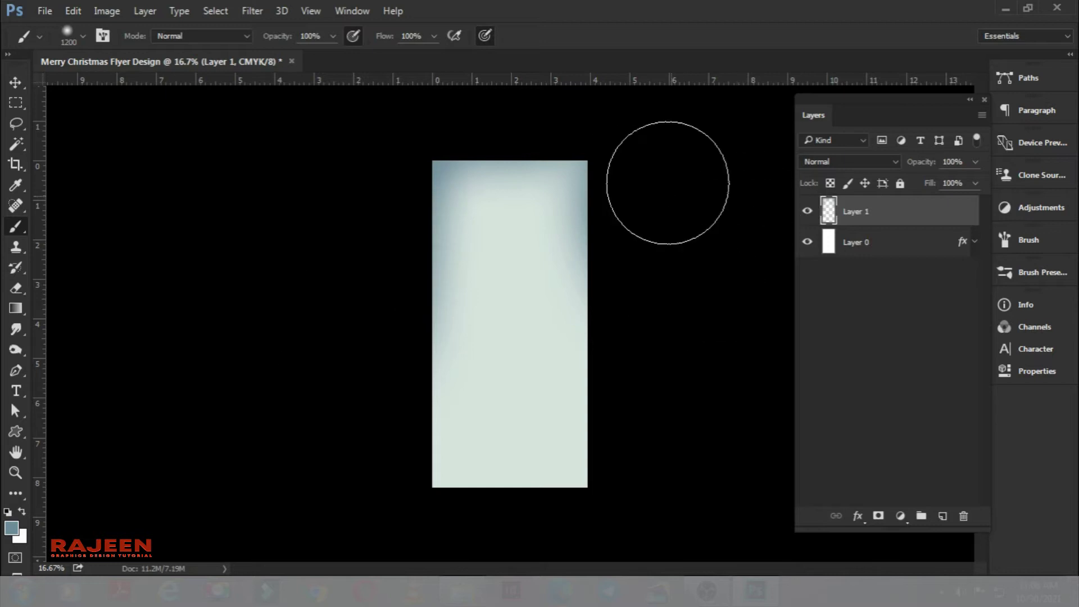
pyautogui.moveTo(683, 199)
pyautogui.mouseDown()
pyautogui.moveTo(336, 402)
pyautogui.moveTo(356, 385)
pyautogui.mouseUp()
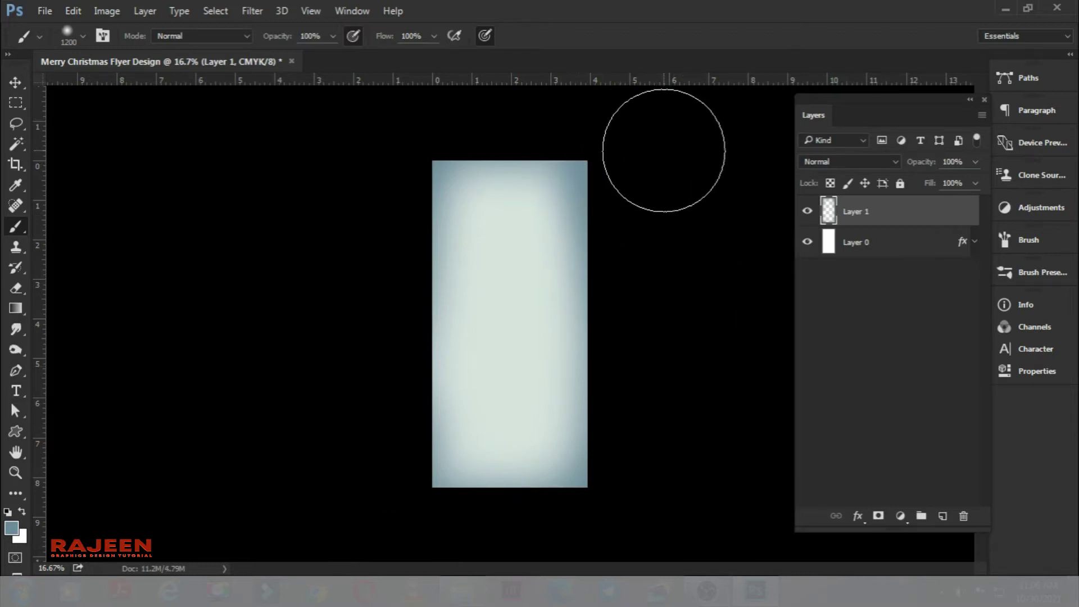
# Enlarge the brush further and deepen the shading on the upper-left edge
pyautogui.press(']')
pyautogui.press(']')
pyautogui.press(']')
pyautogui.hotkey('ctrl', '-')
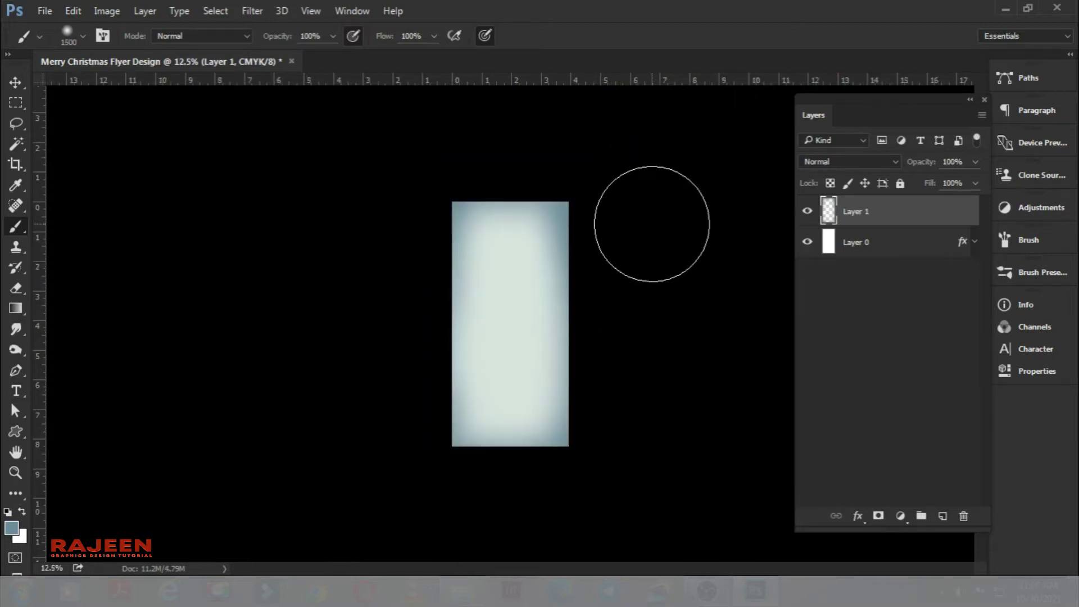
pyautogui.moveTo(315, 309); pyautogui.dragTo(409, 188)
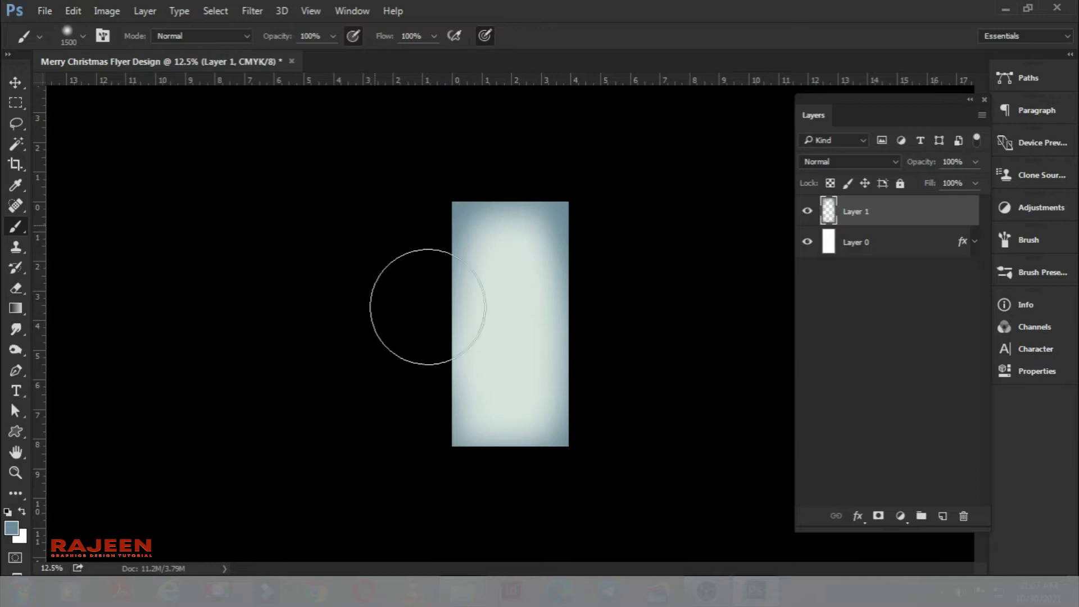
pyautogui.scroll(2, 623, 205)
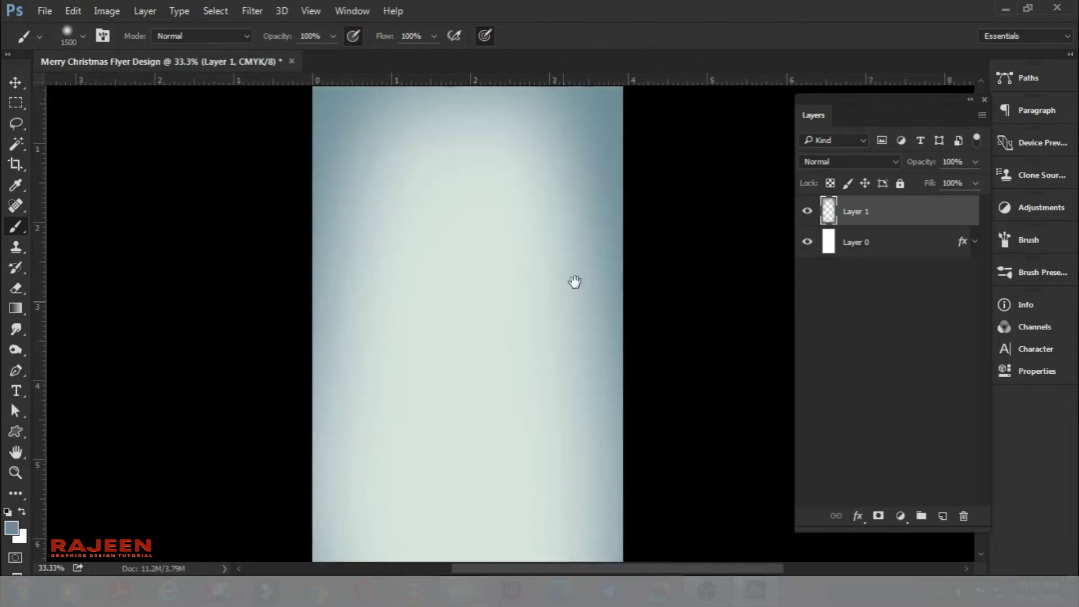
pyautogui.press('[')
pyautogui.press('[')
pyautogui.press('[')
pyautogui.press(']')
pyautogui.press(']')
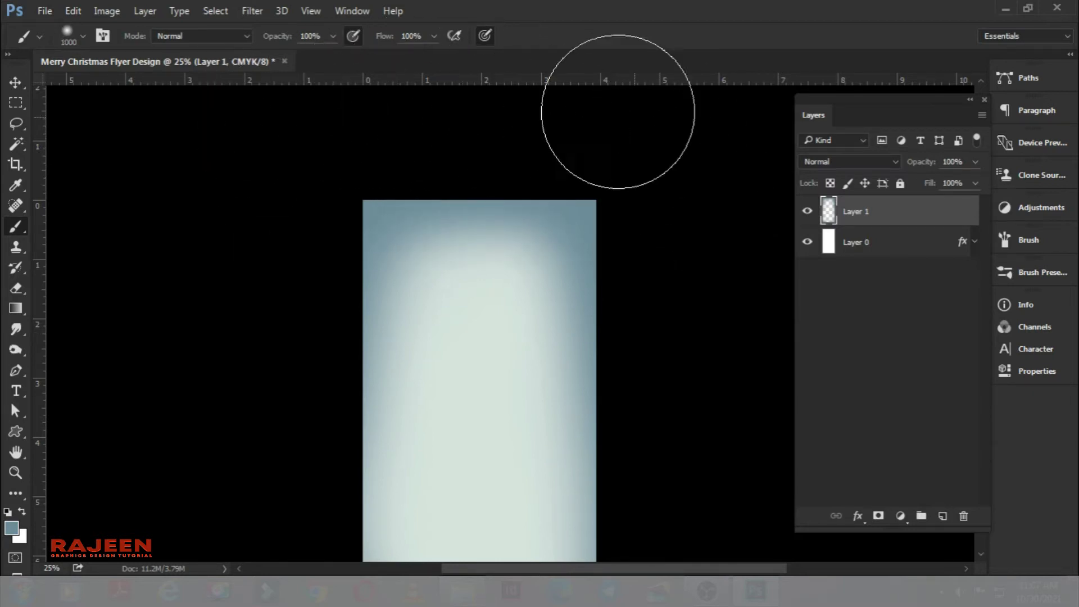
pyautogui.press(']')
pyautogui.press(']')
# Zoom and scroll to re-centre the view on the shaded flyer
pyautogui.hotkey('ctrl', '-')
pyautogui.hotkey('ctrl', '-')
pyautogui.hotkey('ctrl', '+')
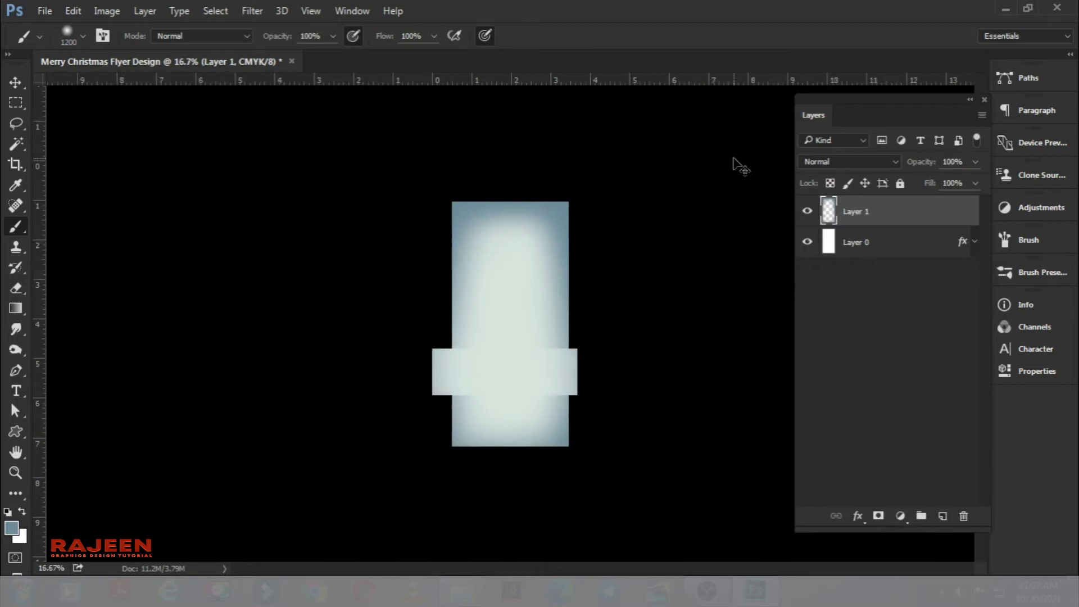
pyautogui.hotkey('ctrl', '+')
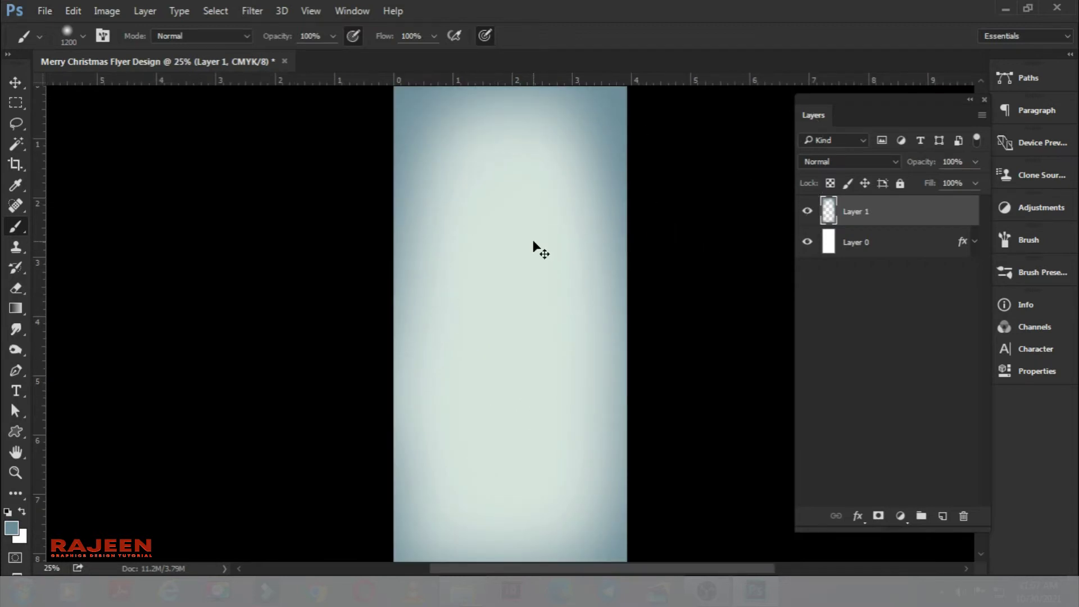
pyautogui.scroll(2, 597, 366)
pyautogui.hscroll(2, 598, 366)
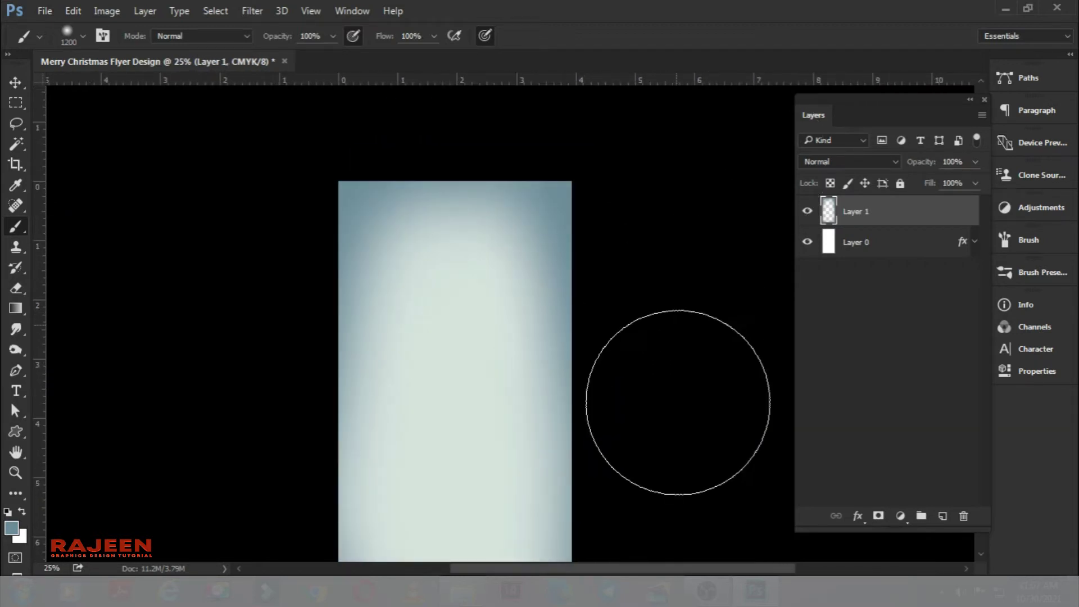
pyautogui.scroll(-4, 677, 397)
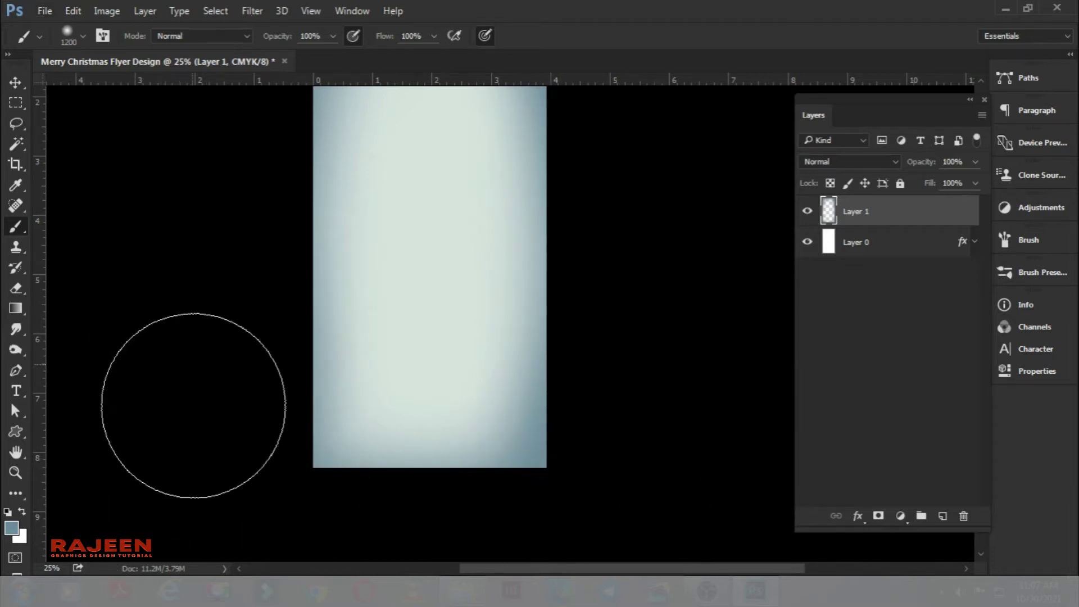
pyautogui.moveTo(354, 226)
pyautogui.mouseDown()
pyautogui.moveTo(405, 306)
pyautogui.moveTo(399, 343)
pyautogui.mouseUp()
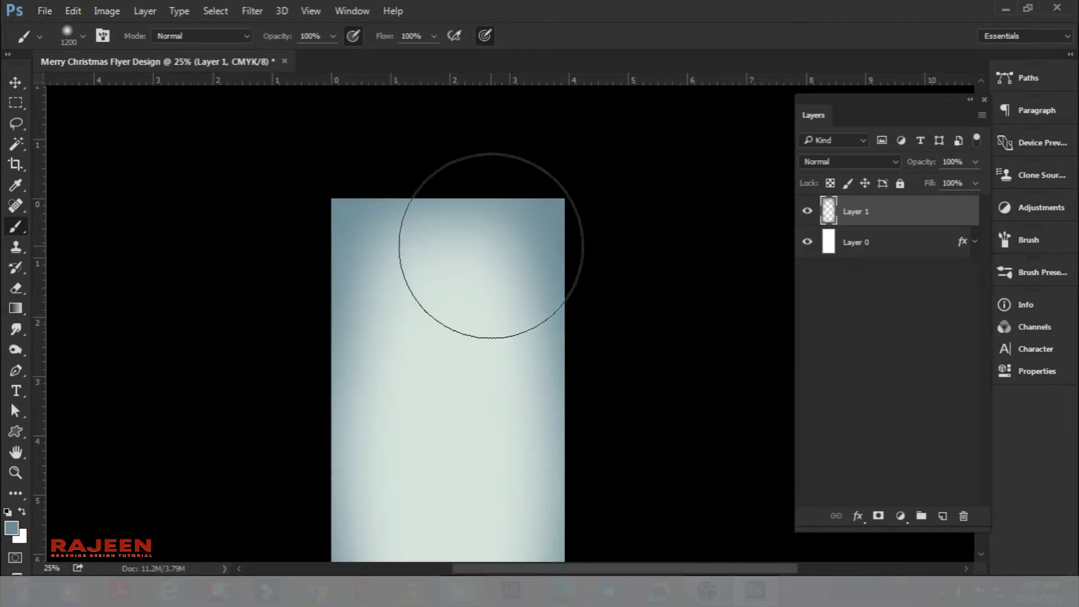
pyautogui.scroll(-2, 500, 232)
pyautogui.hscroll(-1, 500, 232)
pyautogui.scroll(-2, 501, 231)
pyautogui.scroll(1, 500, 231)
pyautogui.scroll(2, 500, 232)
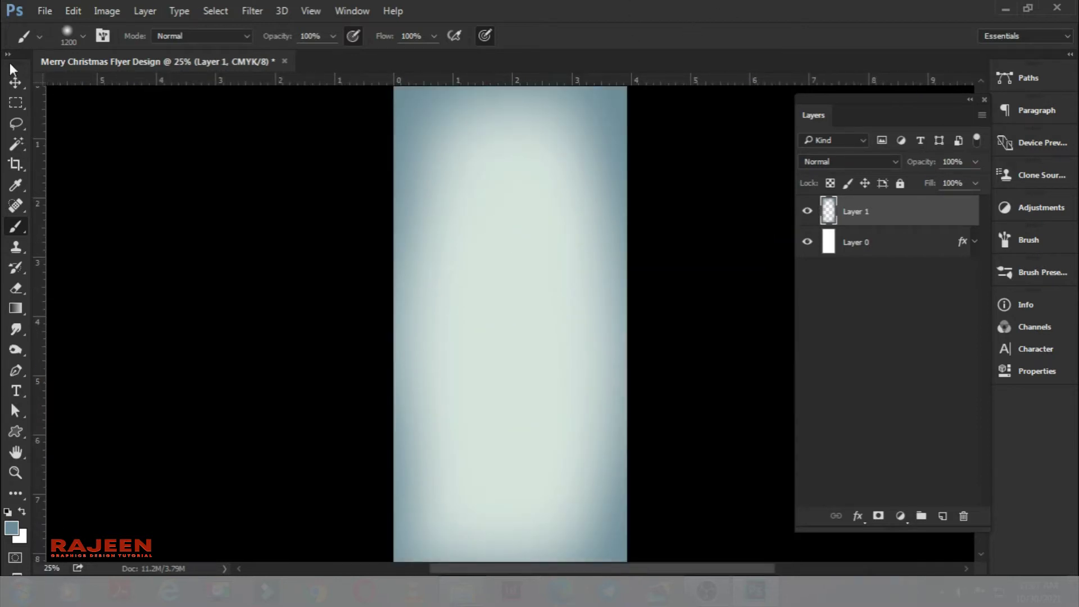
# Set the Pen tool to Shape mode with no stroke and a solid black fill
pyautogui.click(16, 83)
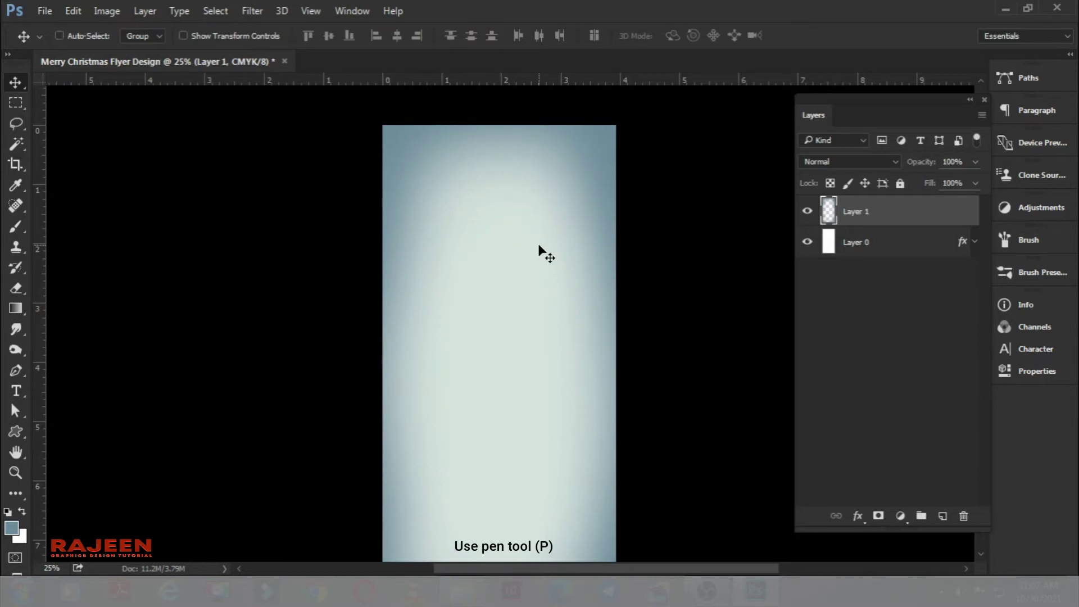
pyautogui.click(23, 370)
pyautogui.click(204, 36)
pyautogui.click(135, 67)
pyautogui.click(147, 37)
pyautogui.click(163, 165)
pyautogui.click(452, 3)
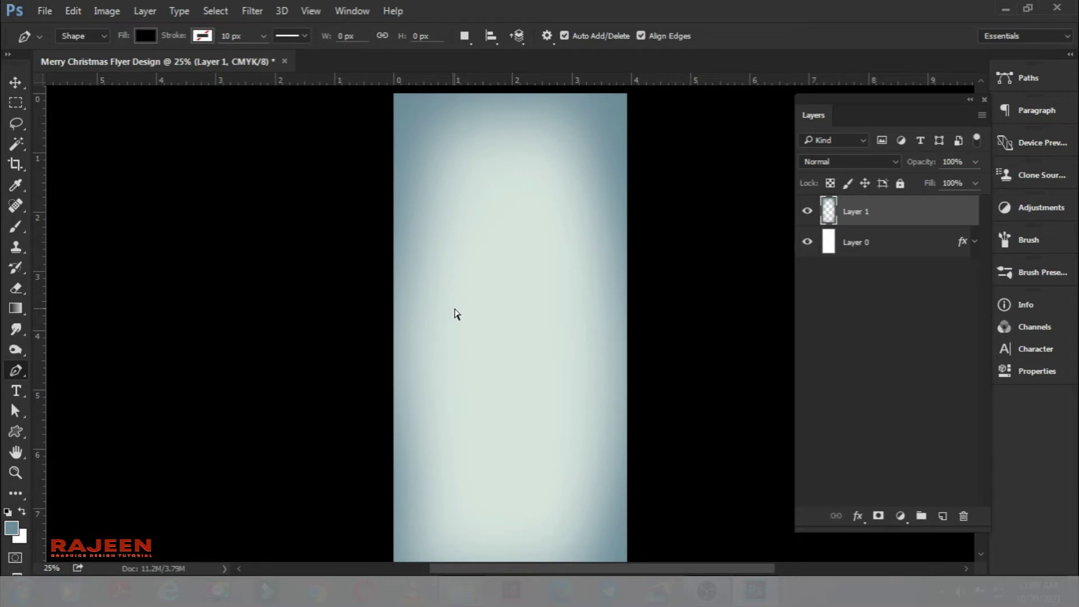
# Draw a closed black band with a wavy top across the flyer's middle, then add an empty layer
pyautogui.hotkey('ctrl', '0')
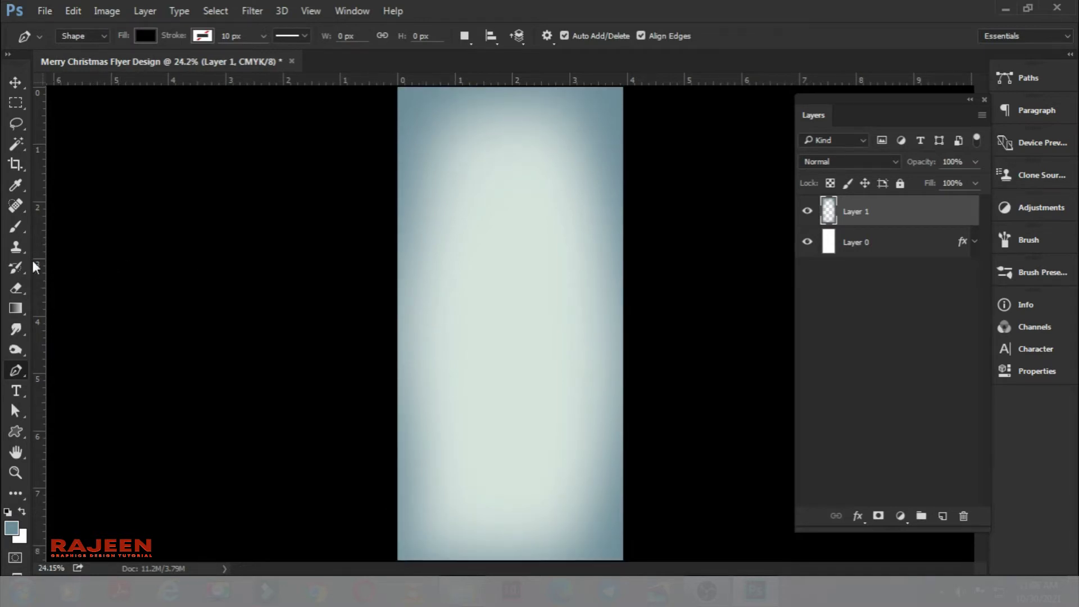
pyautogui.click(395, 264)
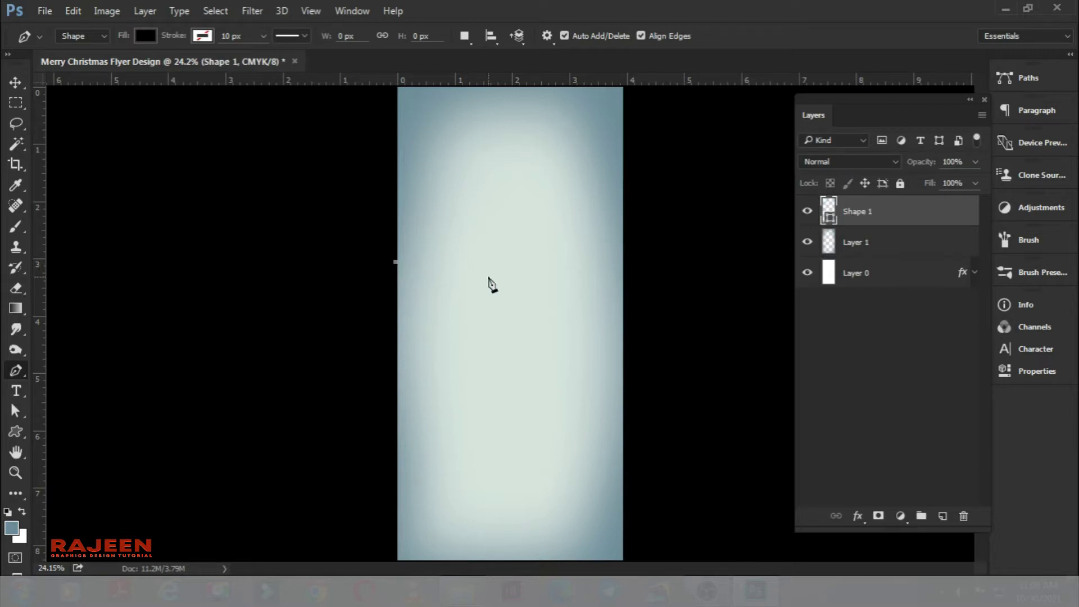
pyautogui.moveTo(478, 273)
pyautogui.mouseDown()
pyautogui.moveTo(509, 307)
pyautogui.moveTo(503, 301)
pyautogui.mouseUp()
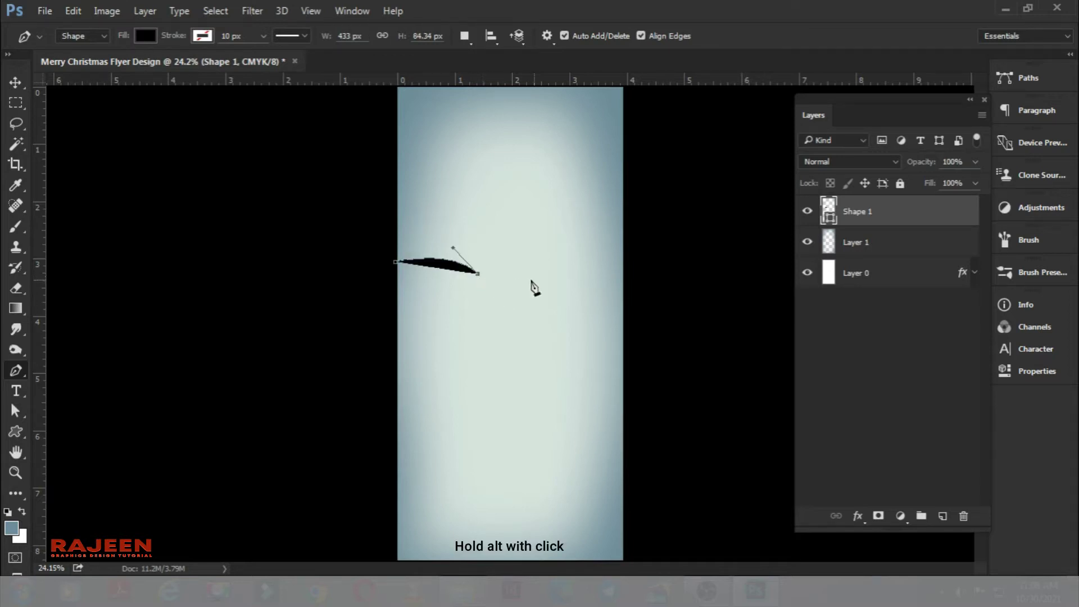
pyautogui.moveTo(557, 274); pyautogui.dragTo(605, 259)
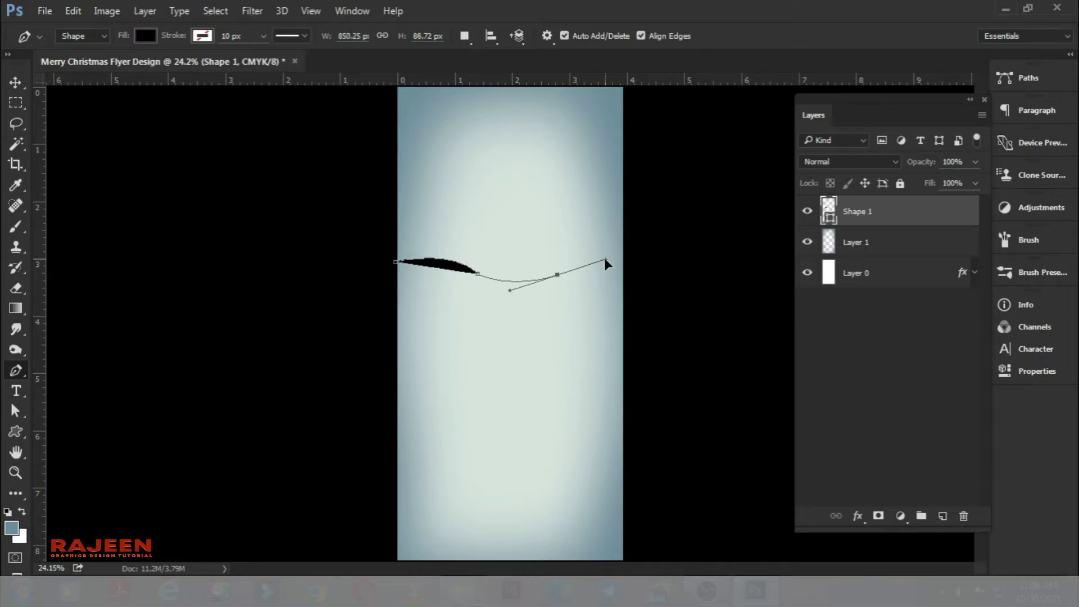
pyautogui.keyDown('alt'); pyautogui.click(557, 274); pyautogui.keyUp('alt')
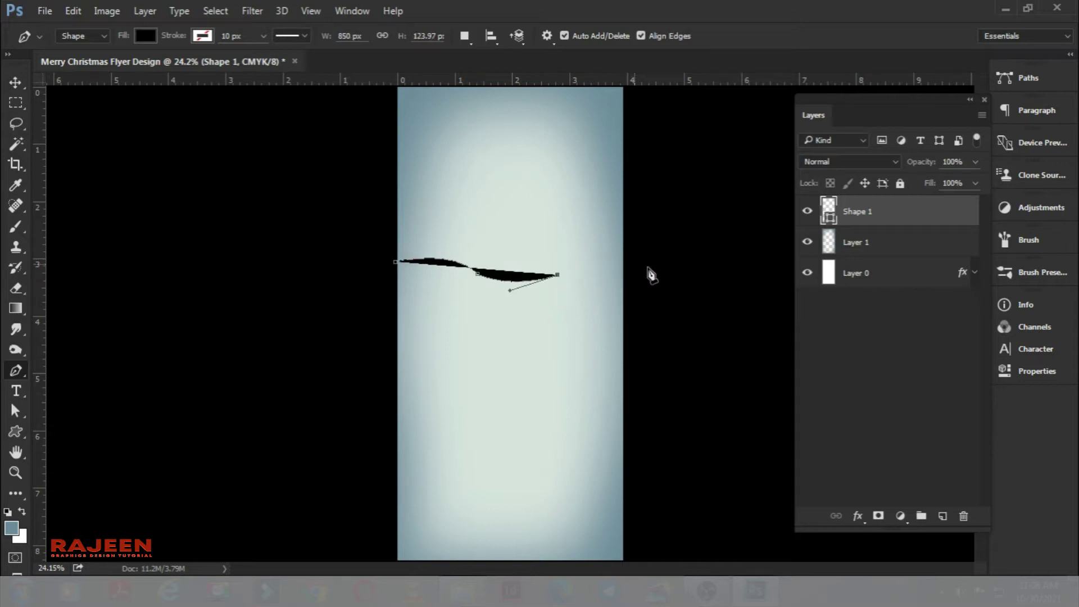
pyautogui.moveTo(633, 262); pyautogui.dragTo(660, 275)
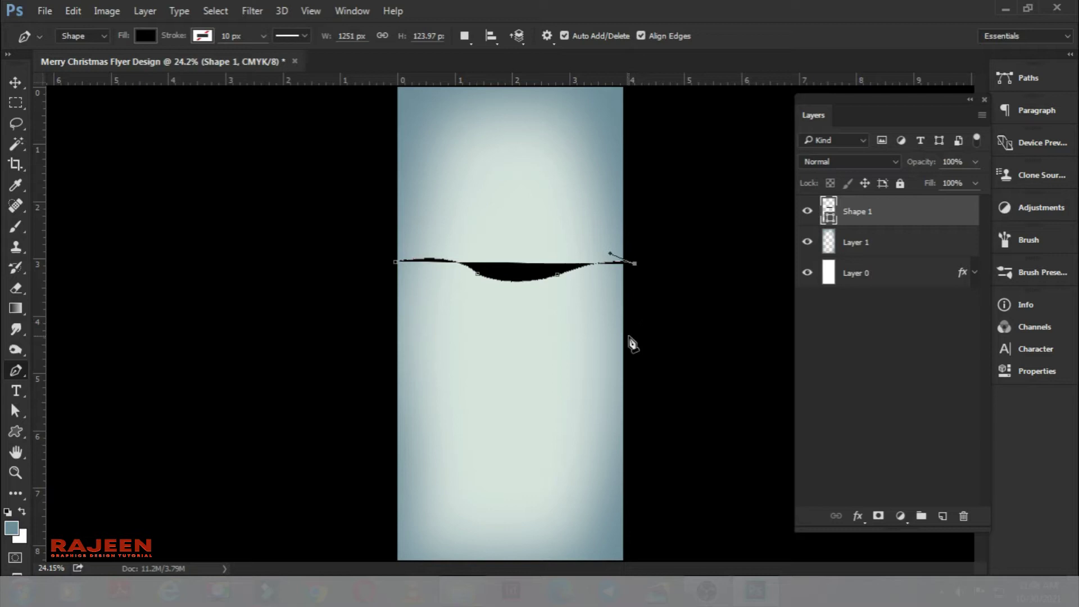
pyautogui.click(634, 344)
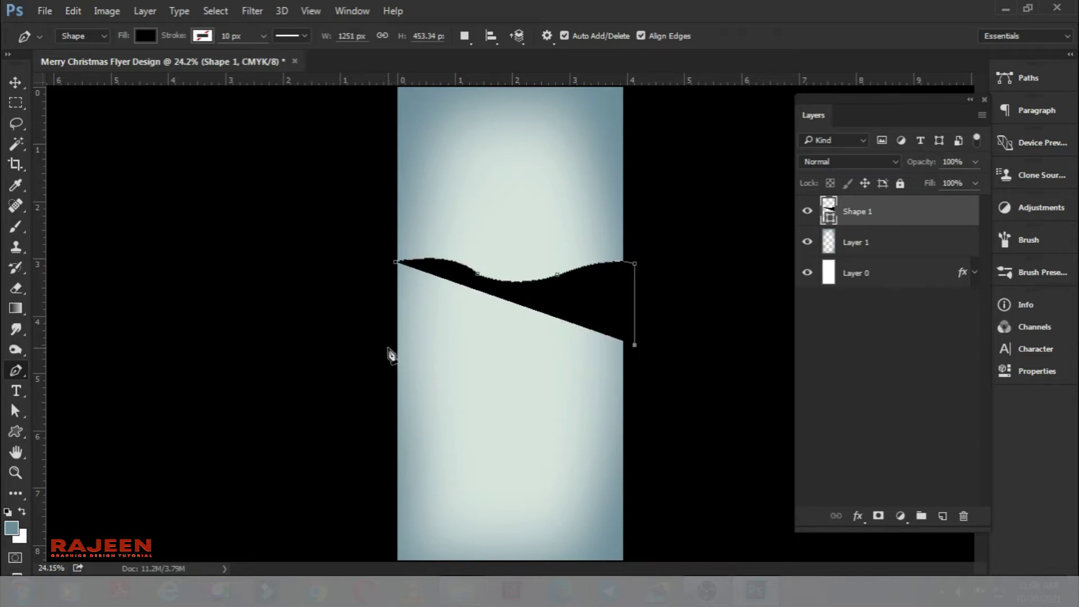
pyautogui.click(388, 344)
pyautogui.click(396, 261)
pyautogui.click(15, 82)
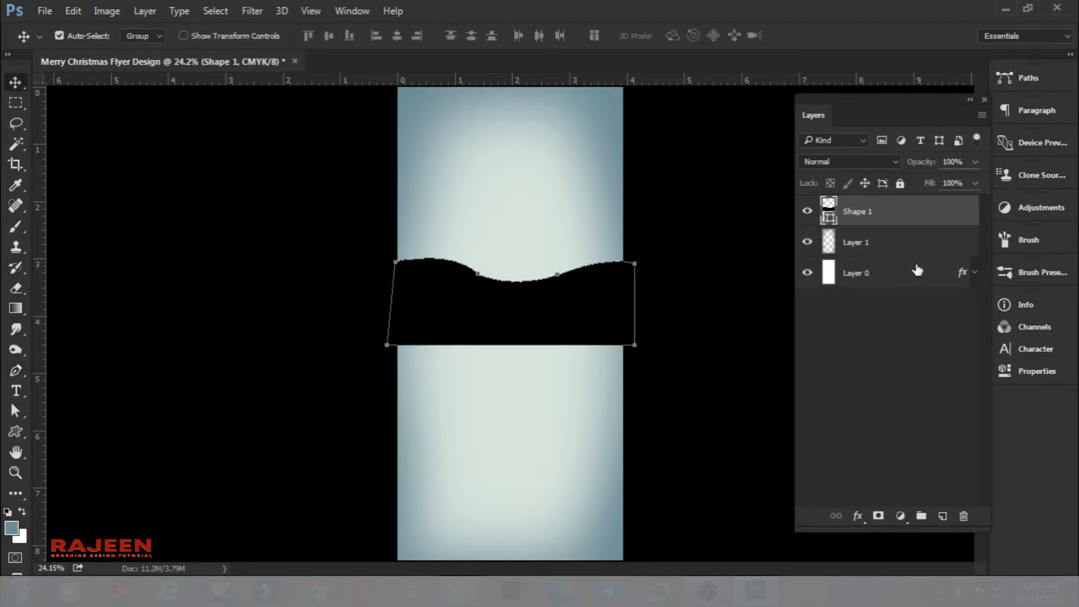
pyautogui.click(942, 517)
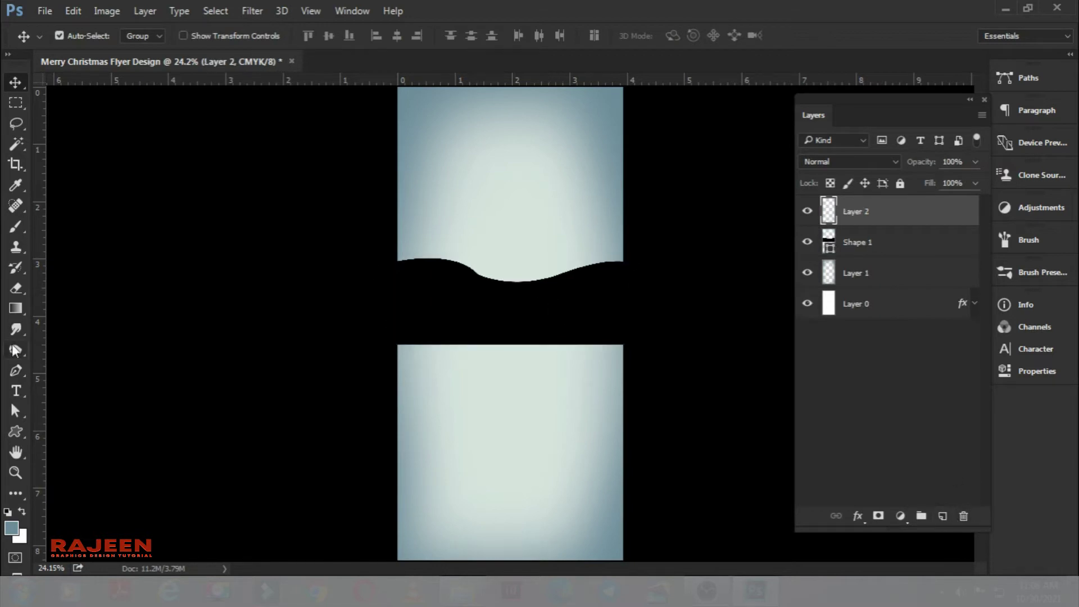
pyautogui.click(15, 371)
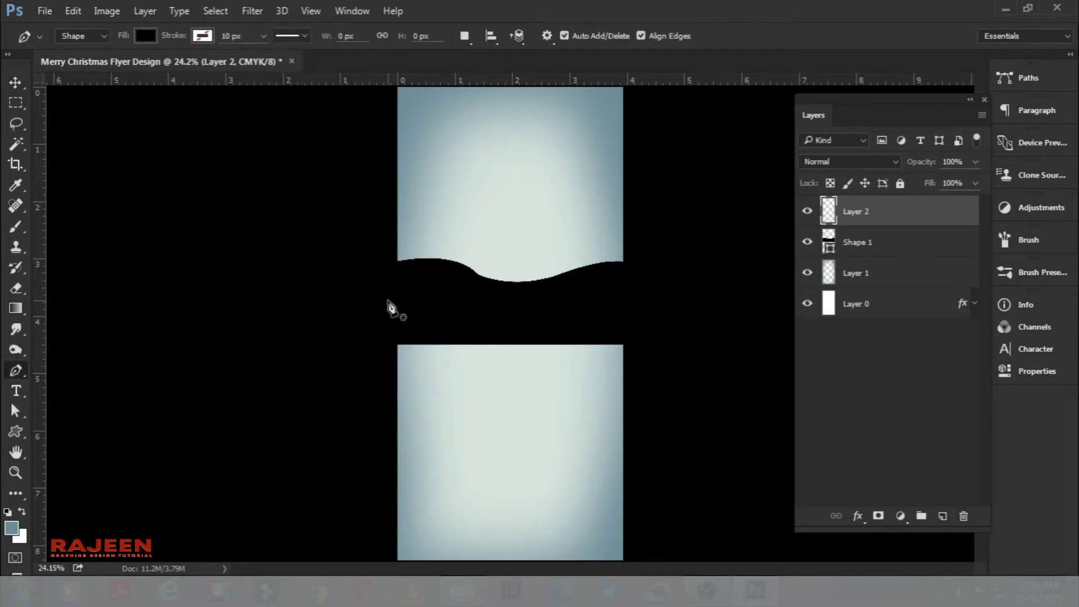
# Draw a second closed wavy hill shape below the black band
pyautogui.click(392, 294)
pyautogui.moveTo(439, 304); pyautogui.dragTo(505, 278)
pyautogui.hotkey('ctrl', 'z')
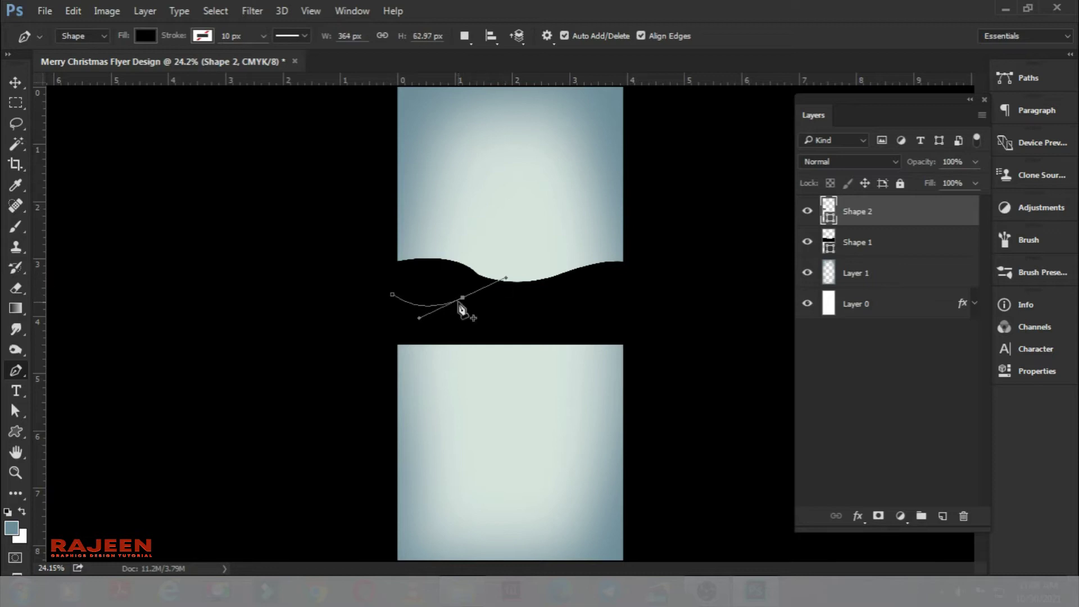
pyautogui.moveTo(564, 293); pyautogui.dragTo(610, 313)
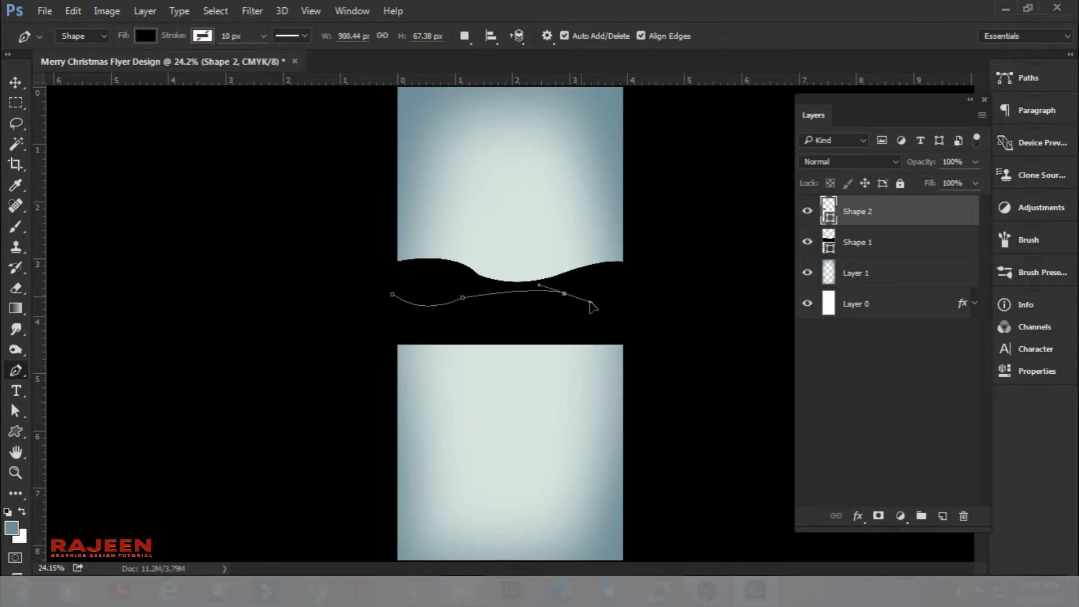
pyautogui.hotkey('ctrl', 'z')
pyautogui.moveTo(548, 296)
pyautogui.mouseDown()
pyautogui.moveTo(592, 310)
pyautogui.moveTo(576, 314)
pyautogui.moveTo(580, 306)
pyautogui.mouseUp()
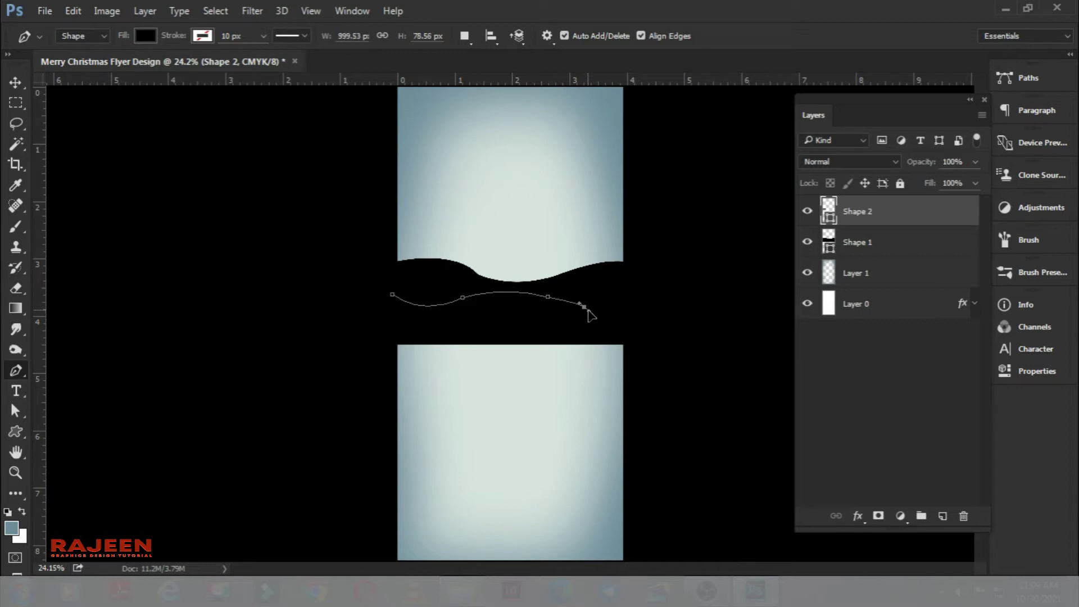
pyautogui.hotkey('ctrl', '+')
pyautogui.hotkey('ctrl', 'z')
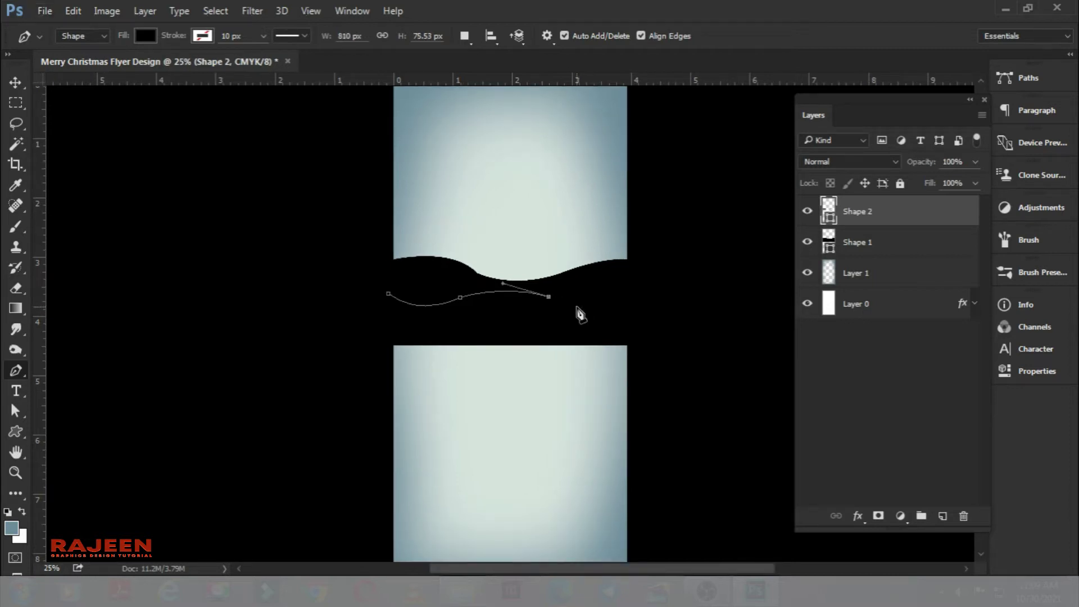
pyautogui.click(576, 306)
pyautogui.click(587, 352)
pyautogui.click(380, 353)
pyautogui.click(388, 293)
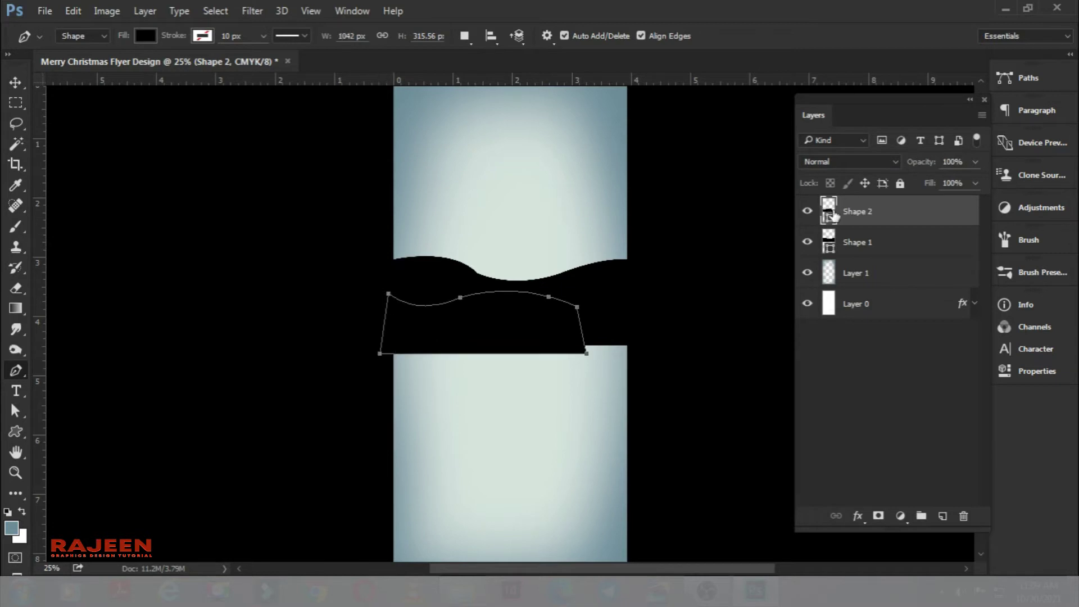
# Fill the second hill teal and add an empty layer above it
pyautogui.doubleClick(828, 211)
pyautogui.click(841, 281)
pyautogui.click(1018, 232)
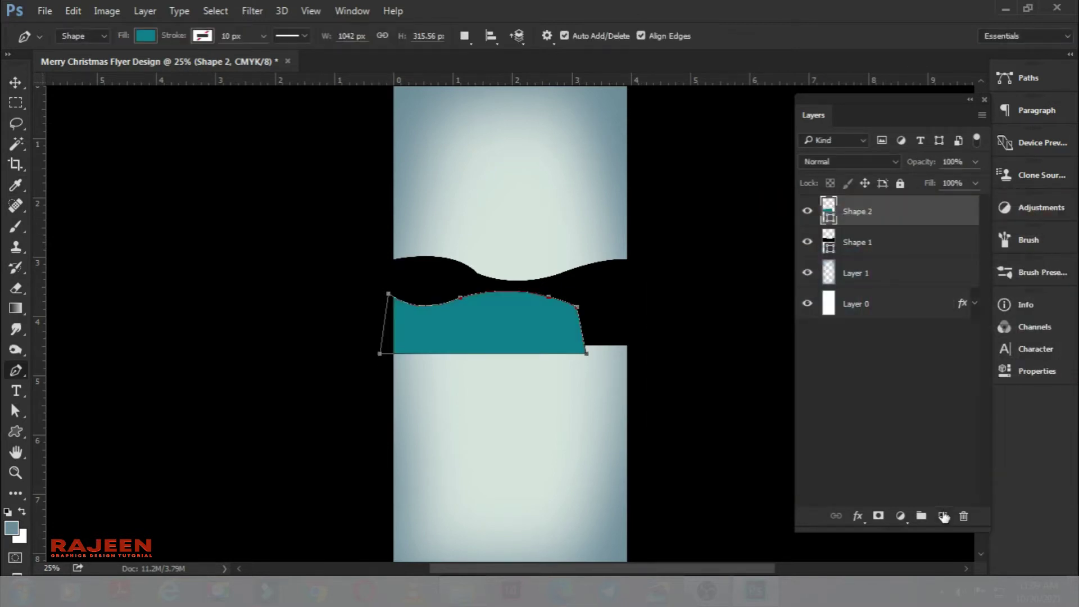
pyautogui.click(943, 515)
pyautogui.moveTo(458, 319); pyautogui.dragTo(454, 302)
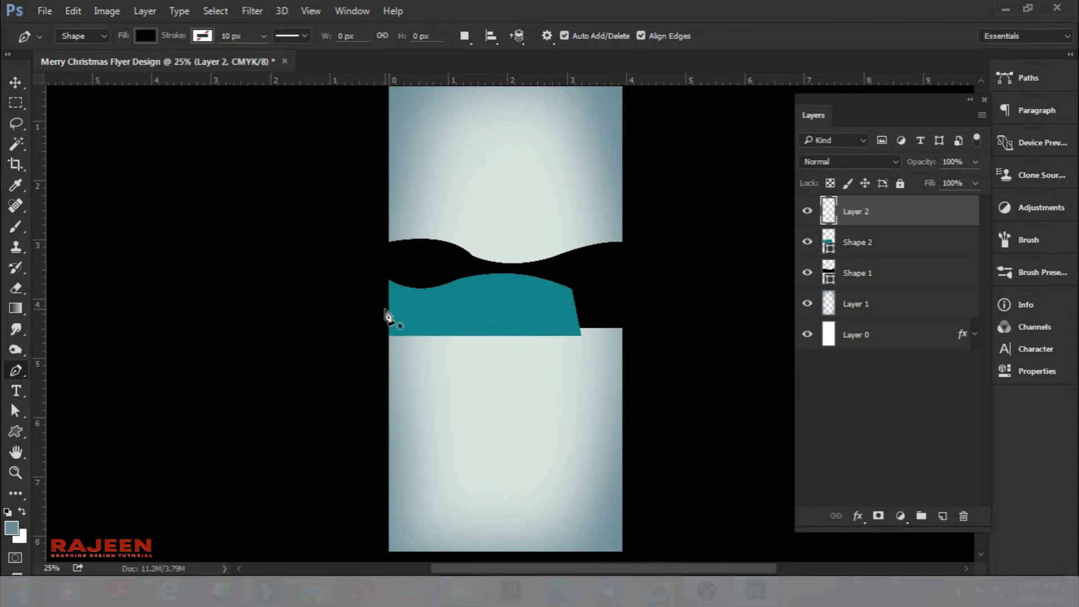
# Start tracing a curved third wave path from the teal shape's left edge
pyautogui.click(385, 309)
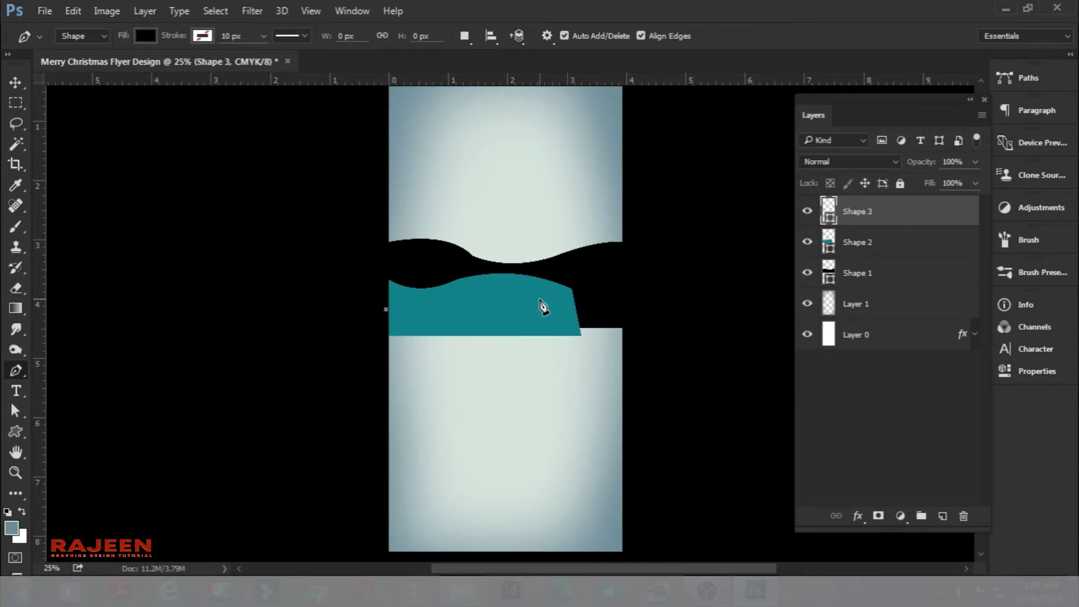
pyautogui.moveTo(535, 294); pyautogui.dragTo(586, 284)
pyautogui.moveTo(578, 289)
pyautogui.mouseDown()
pyautogui.moveTo(559, 281)
pyautogui.moveTo(571, 282)
pyautogui.mouseUp()
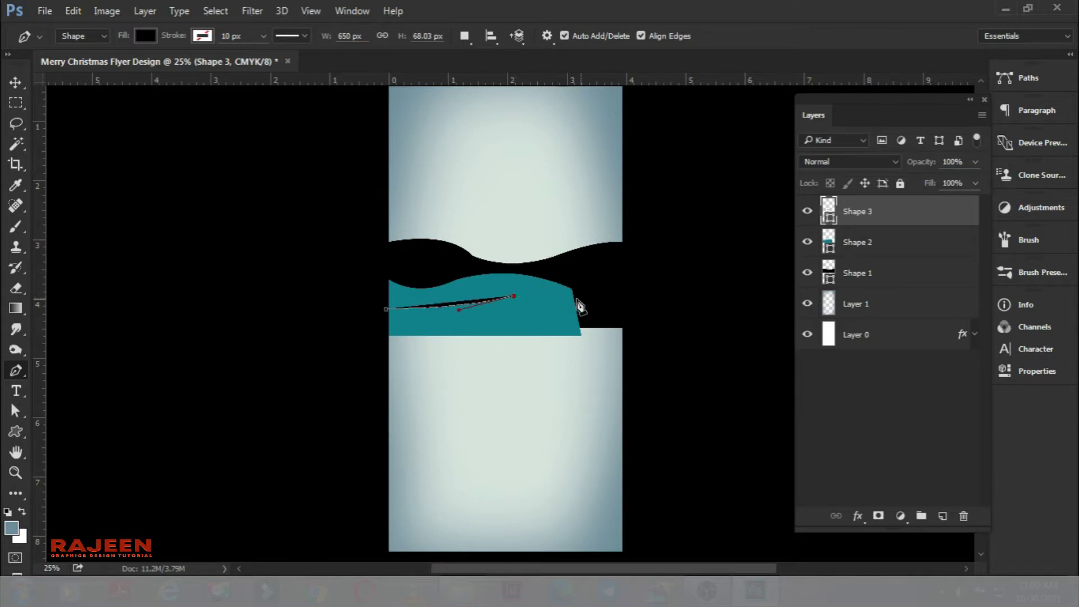
pyautogui.moveTo(592, 291); pyautogui.dragTo(625, 297)
pyautogui.moveTo(622, 302); pyautogui.dragTo(614, 278)
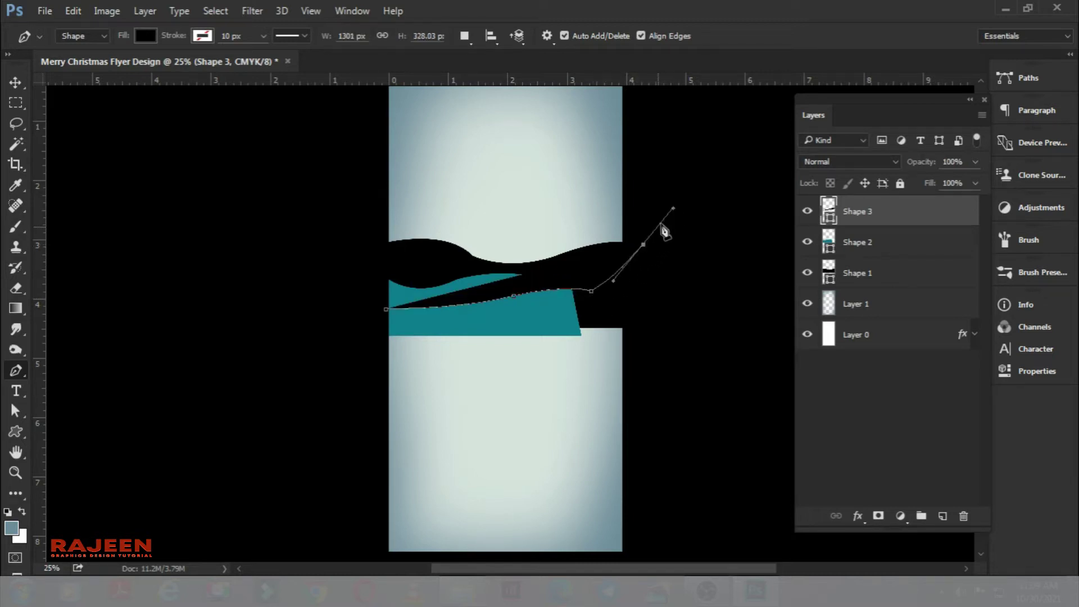
pyautogui.hotkey('ctrl', 'z')
pyautogui.press('Return')
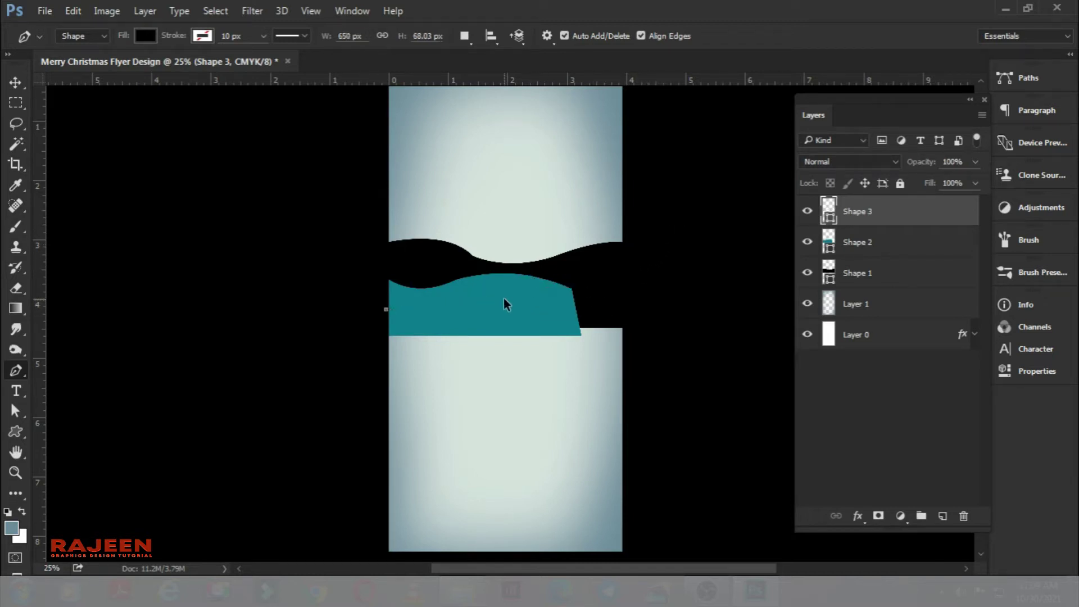
pyautogui.hotkey('ctrl', '+')
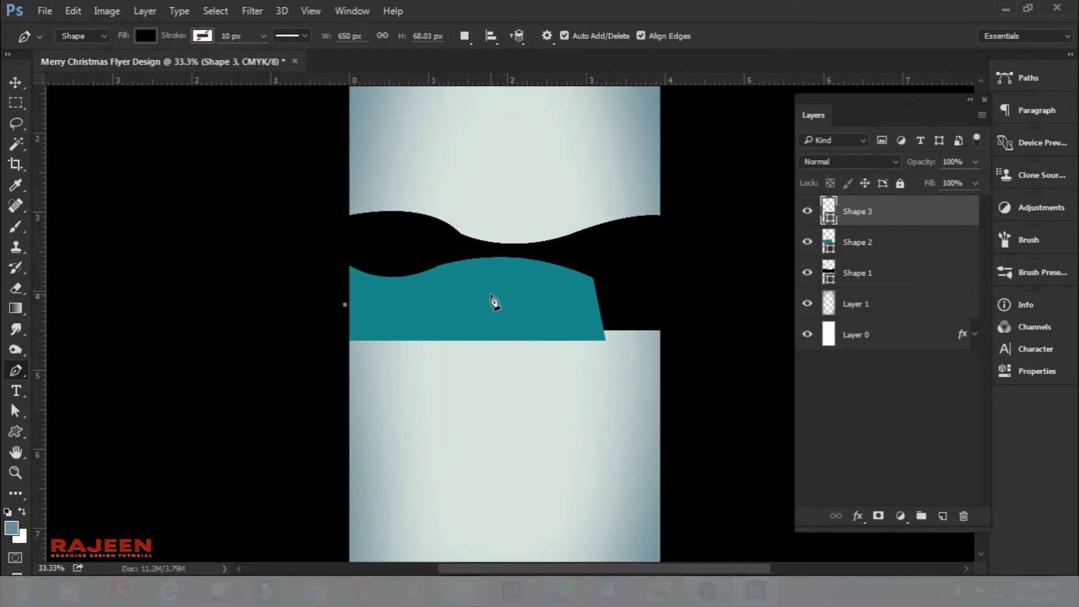
# Draw the third wave up to the right edge and close it into a band
pyautogui.moveTo(451, 286)
pyautogui.mouseDown()
pyautogui.moveTo(493, 263)
pyautogui.moveTo(456, 290)
pyautogui.mouseUp()
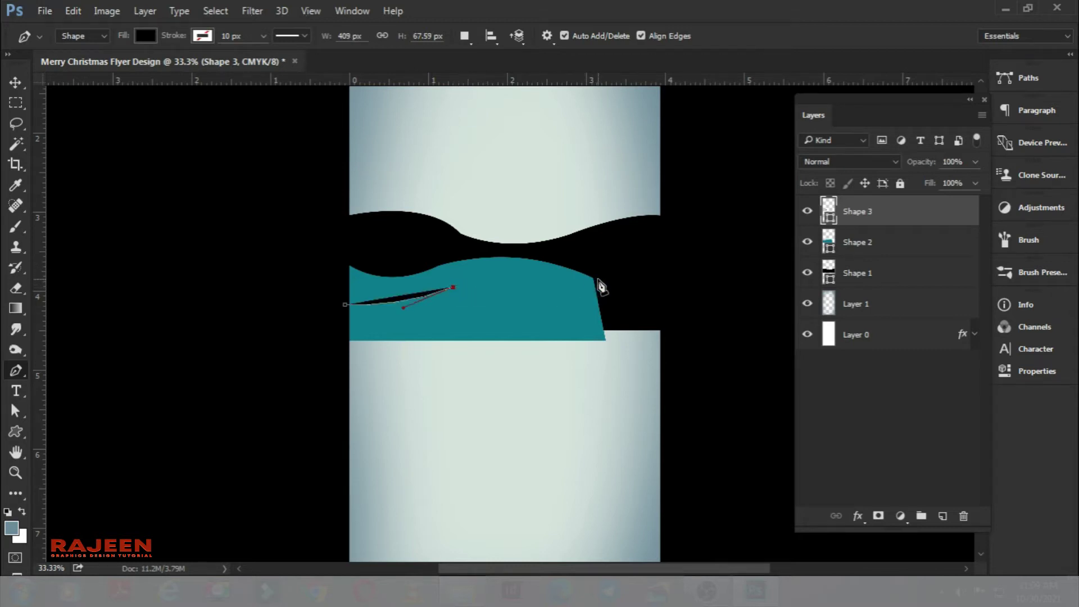
pyautogui.moveTo(585, 281)
pyautogui.mouseDown()
pyautogui.moveTo(640, 303)
pyautogui.moveTo(588, 284)
pyautogui.mouseUp()
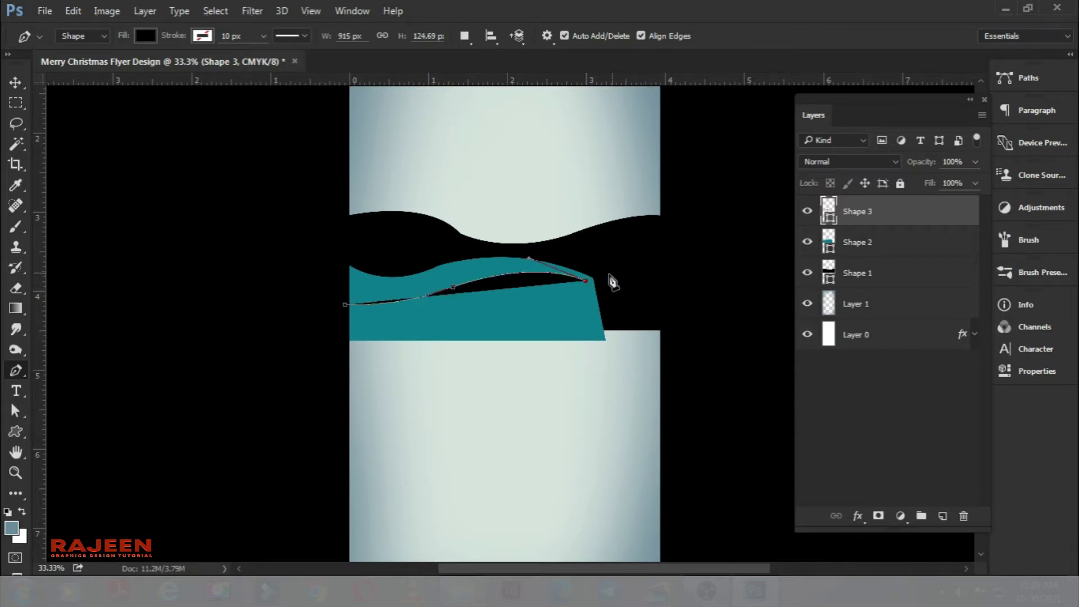
pyautogui.moveTo(678, 216)
pyautogui.mouseDown()
pyautogui.moveTo(718, 183)
pyautogui.moveTo(721, 142)
pyautogui.mouseUp()
pyautogui.keyDown('alt'); pyautogui.click(678, 216); pyautogui.keyUp('alt')
pyautogui.keyDown('shift'); pyautogui.click(678, 356); pyautogui.keyUp('shift')
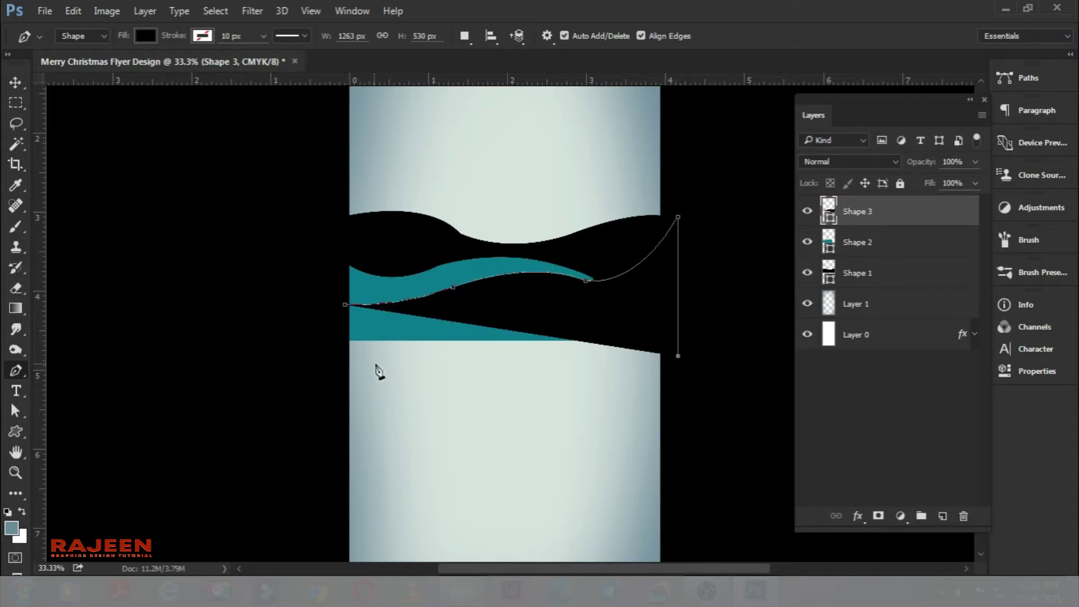
pyautogui.click(339, 354)
pyautogui.click(345, 304)
# Fill the new Shape 3 band with a lighter teal
pyautogui.press('v')
pyautogui.click(232, 237)
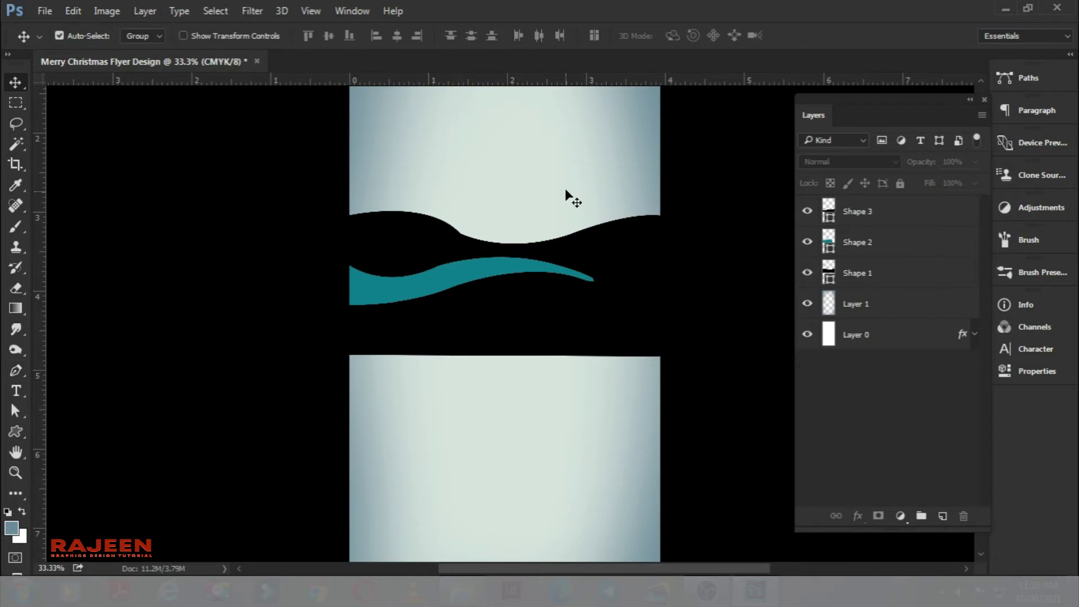
pyautogui.doubleClick(832, 216)
pyautogui.press('Escape')
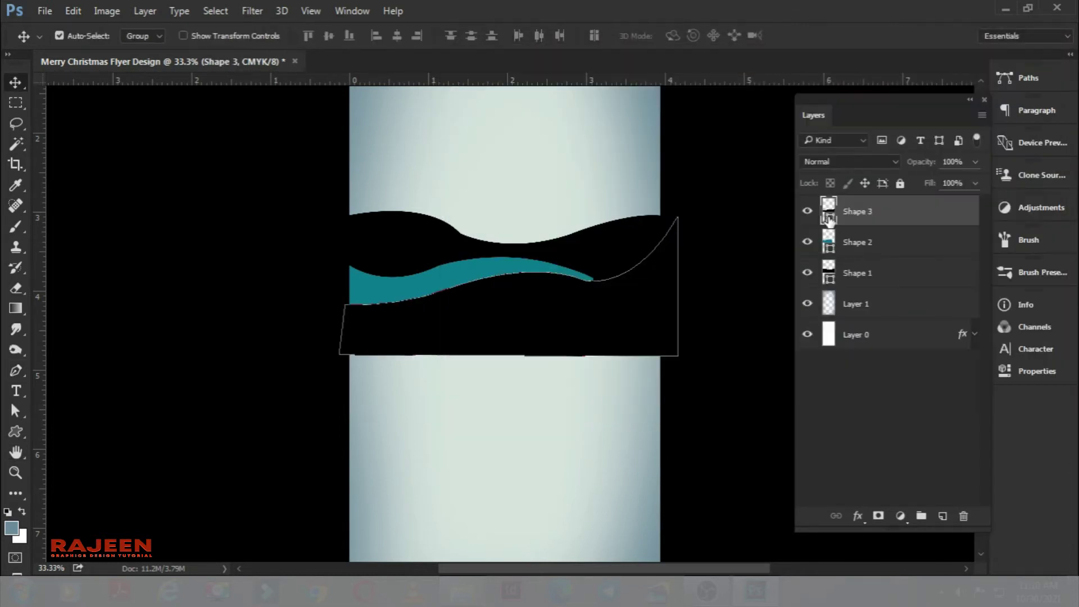
pyautogui.doubleClick(828, 210)
pyautogui.click(774, 301)
pyautogui.click(999, 228)
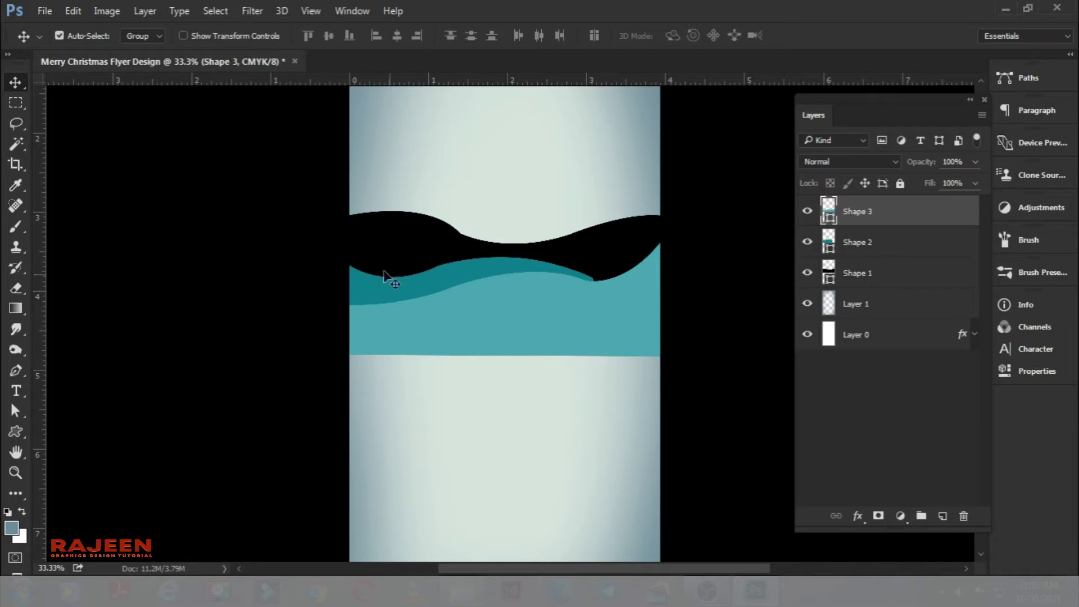
pyautogui.click(403, 290)
# Reshape the teal wave's top curve using the Direct Selection tool
pyautogui.click(15, 411)
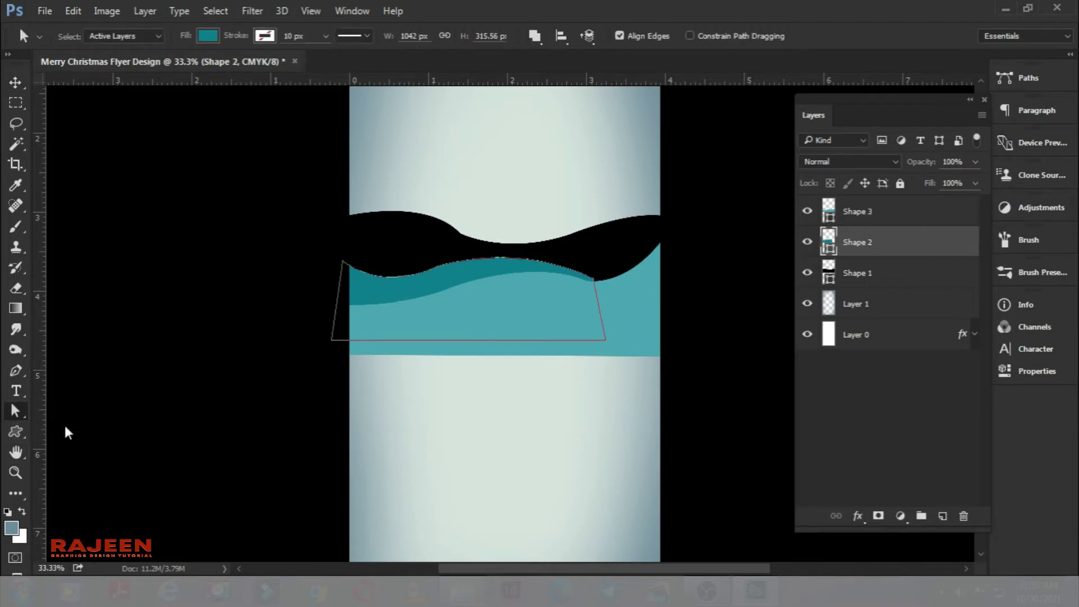
pyautogui.click(599, 290)
pyautogui.moveTo(446, 270); pyautogui.dragTo(501, 258)
pyautogui.moveTo(380, 298); pyautogui.dragTo(380, 294)
pyautogui.click(535, 240)
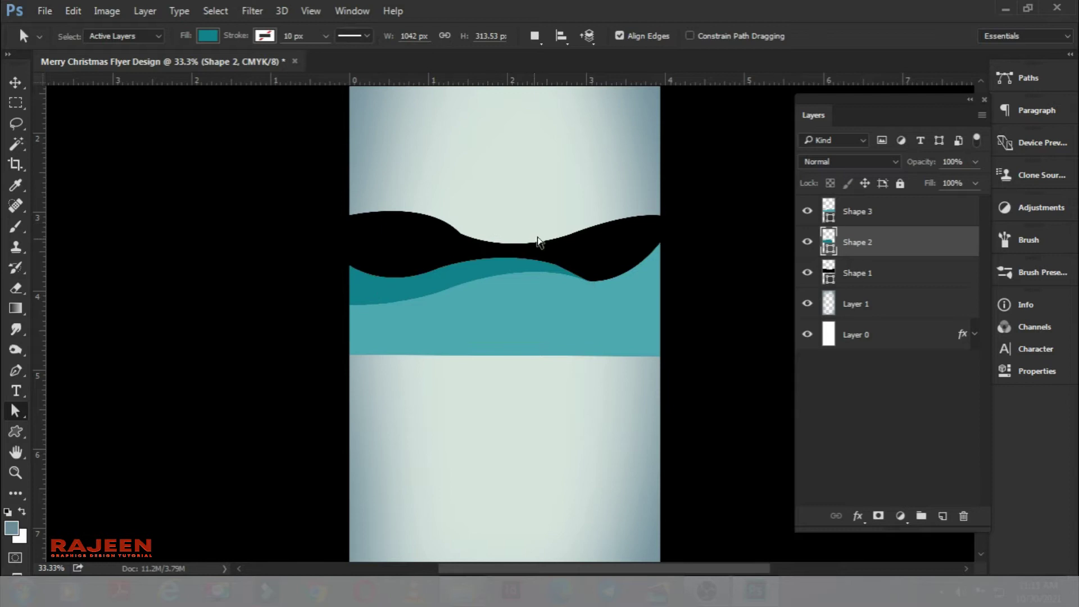
# Lift the black wave's left curve slightly by adjusting its anchor handles
pyautogui.click(902, 275)
pyautogui.click(460, 233)
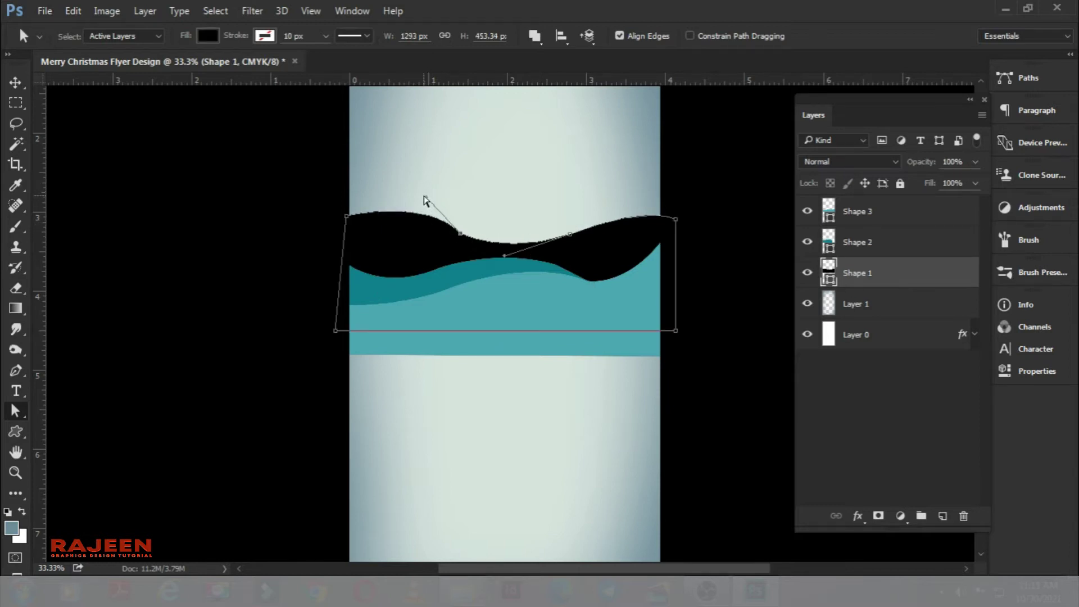
pyautogui.moveTo(424, 196); pyautogui.dragTo(408, 194)
pyautogui.click(524, 221)
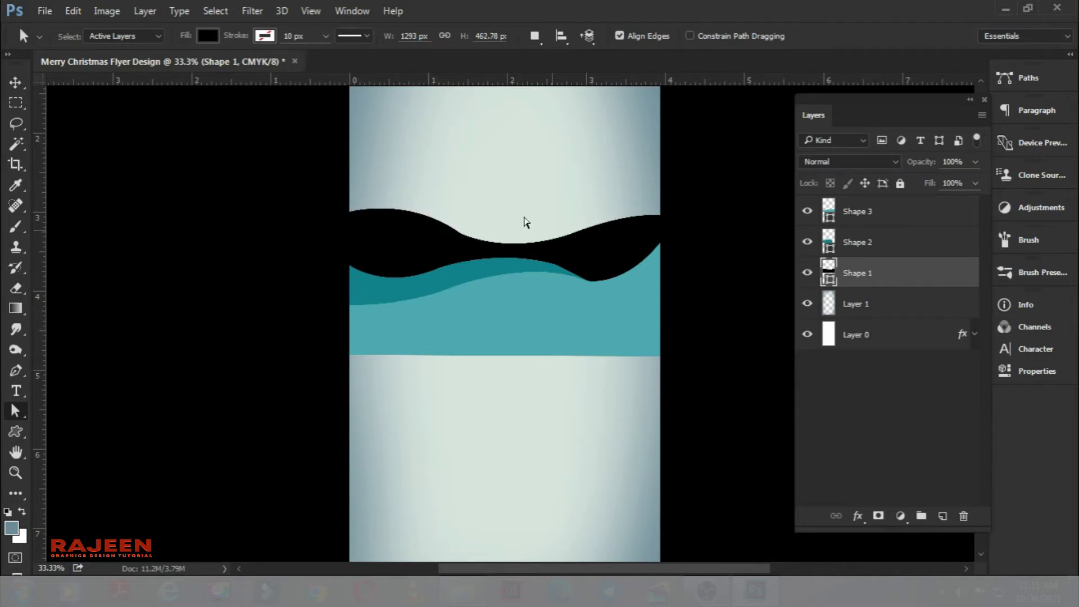
pyautogui.moveTo(612, 287); pyautogui.dragTo(589, 313)
pyautogui.moveTo(404, 217); pyautogui.dragTo(480, 297)
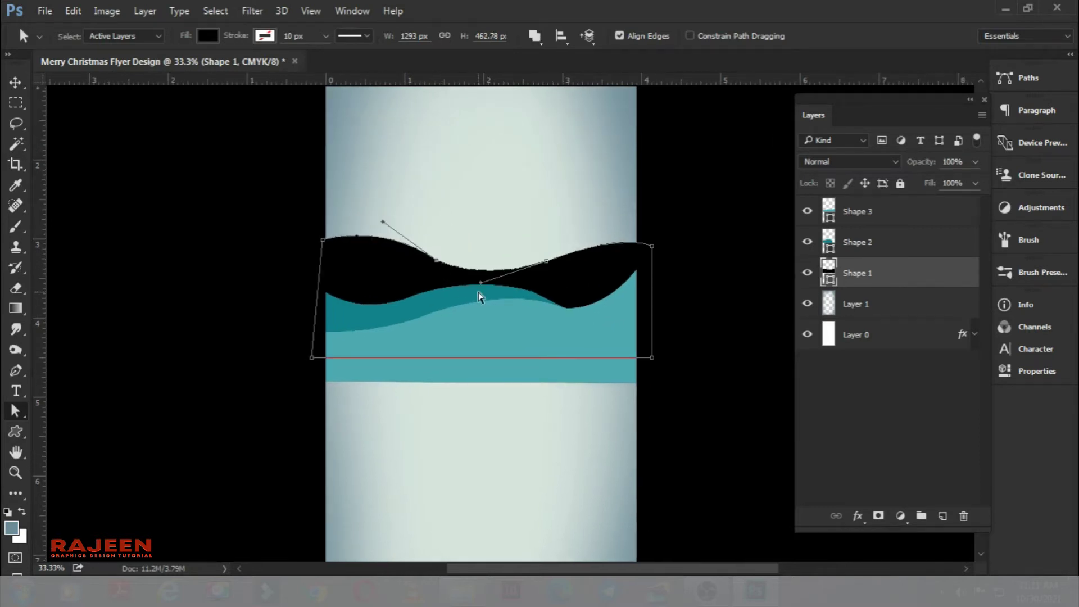
pyautogui.click(691, 313)
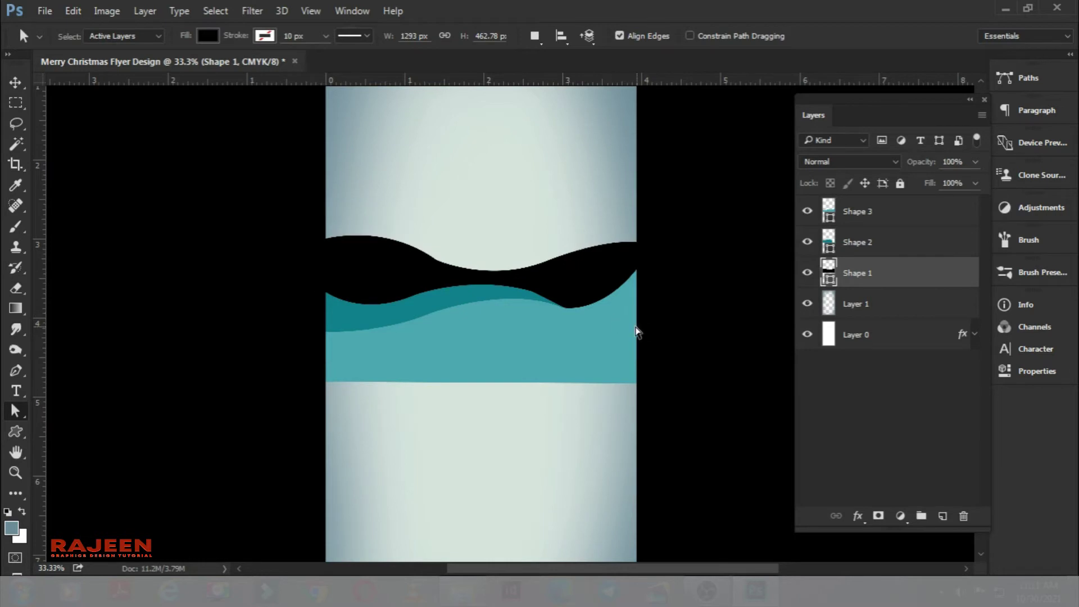
# Raise the black wave's left crest, then select the lower band's layer
pyautogui.click(420, 256)
pyautogui.moveTo(392, 232); pyautogui.dragTo(369, 222)
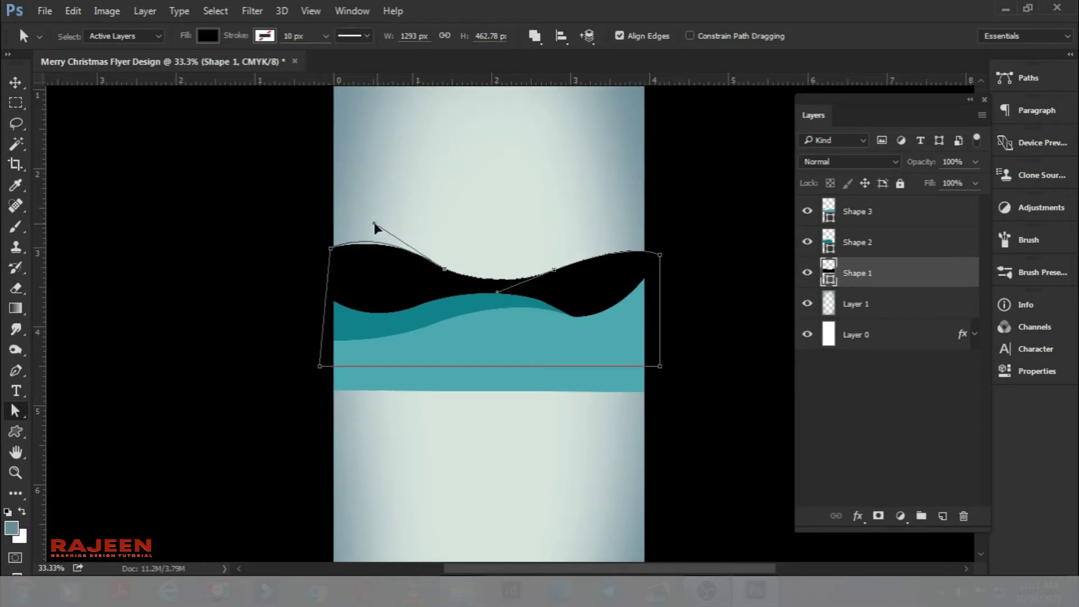
pyautogui.click(265, 255)
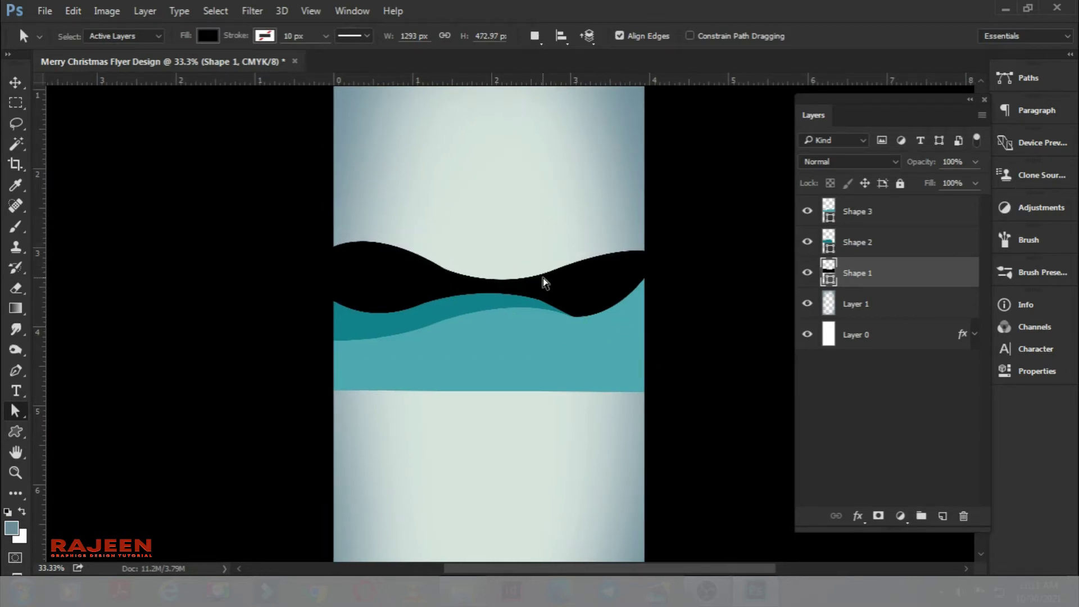
pyautogui.click(655, 338)
pyautogui.click(15, 82)
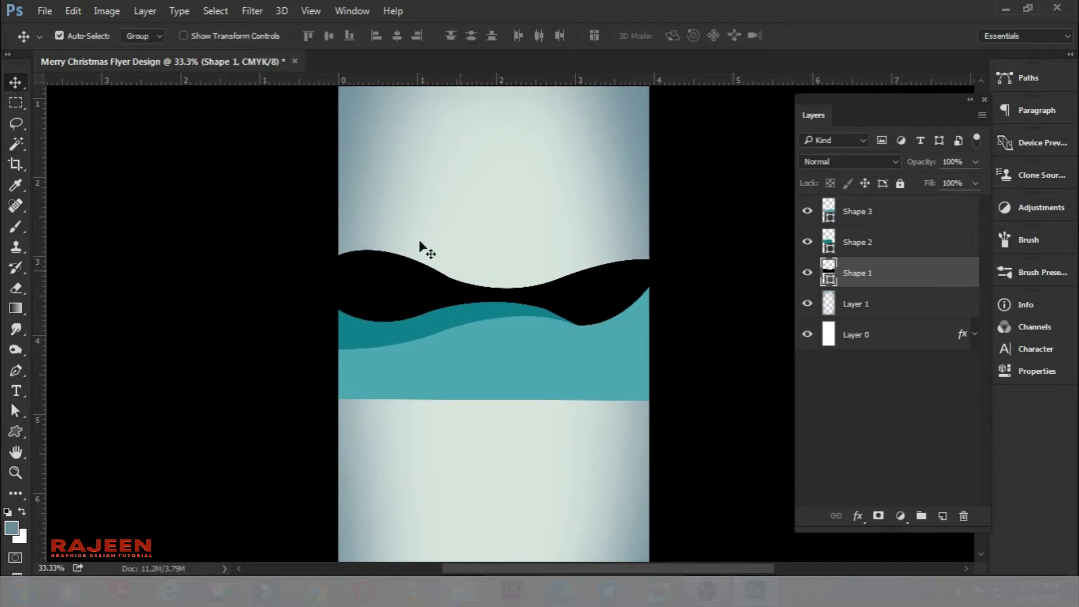
pyautogui.moveTo(556, 291); pyautogui.dragTo(554, 254)
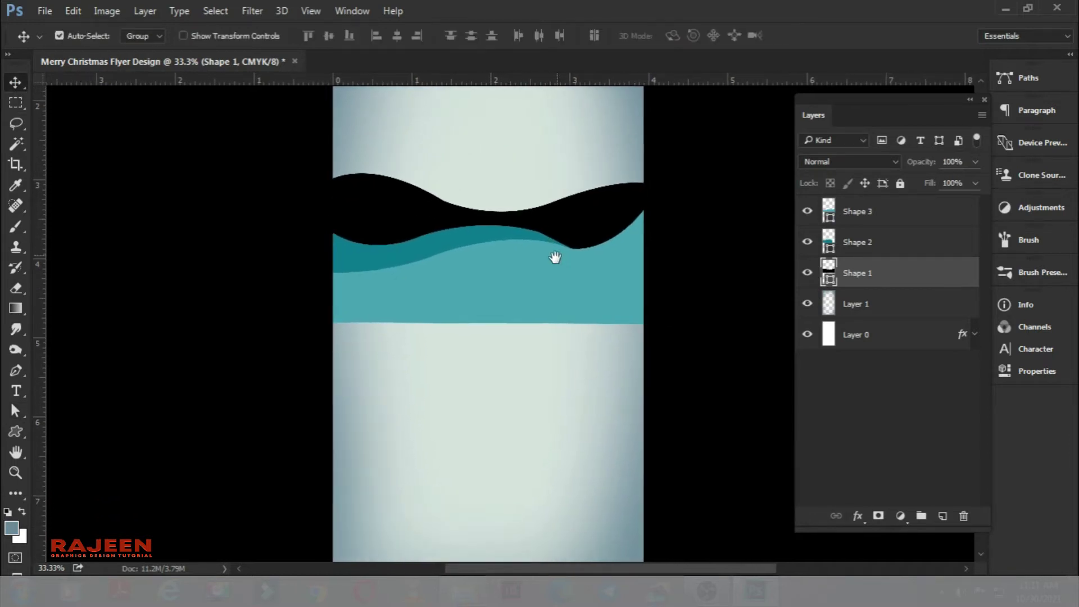
pyautogui.click(577, 288)
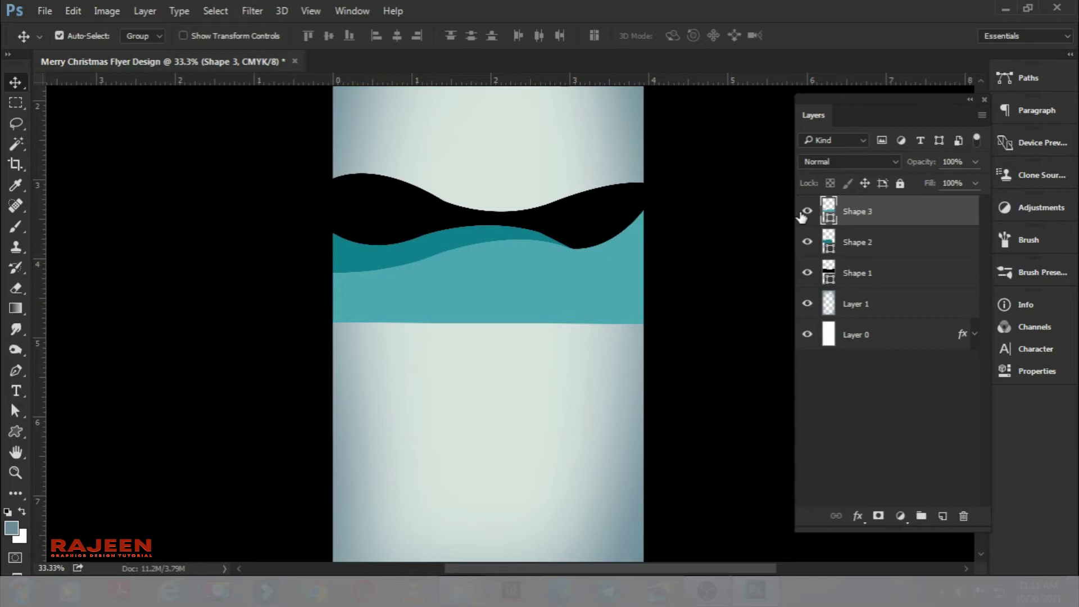
# Refill the lower band Shape 3 with a pale CMYK colour (16, 6, 11)
pyautogui.doubleClick(828, 216)
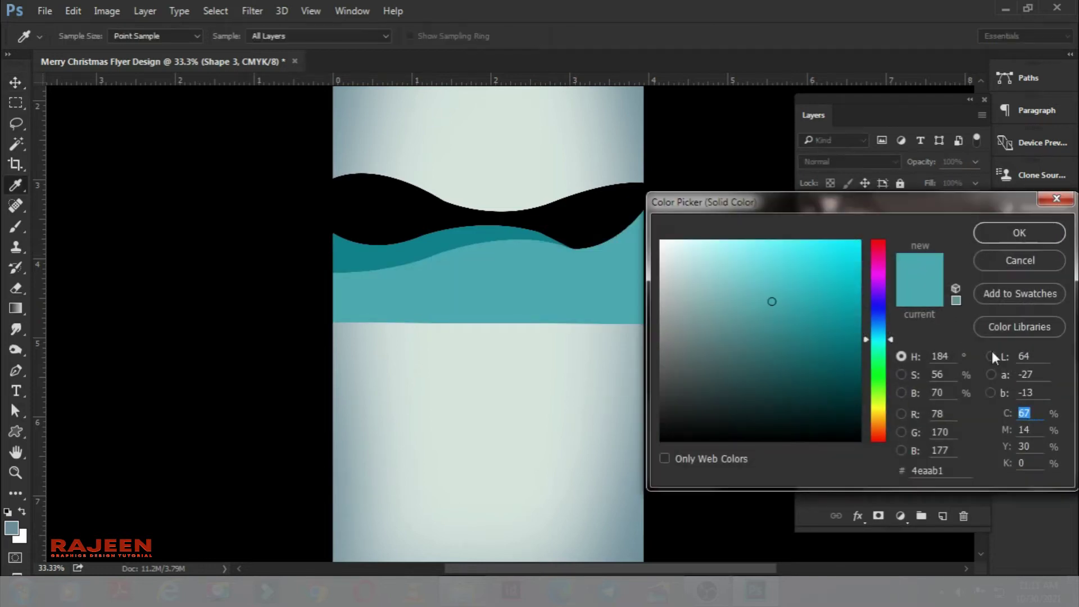
pyautogui.write('1')
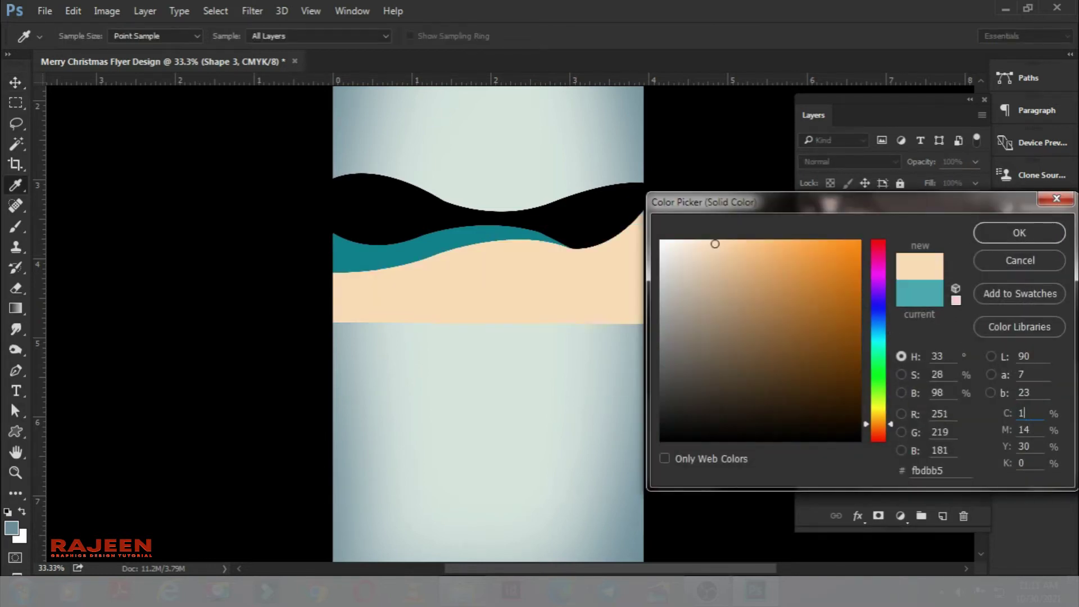
pyautogui.write('6')
pyautogui.press('Tab')
pyautogui.write('6')
pyautogui.press('Tab')
pyautogui.write('11')
pyautogui.press('Tab')
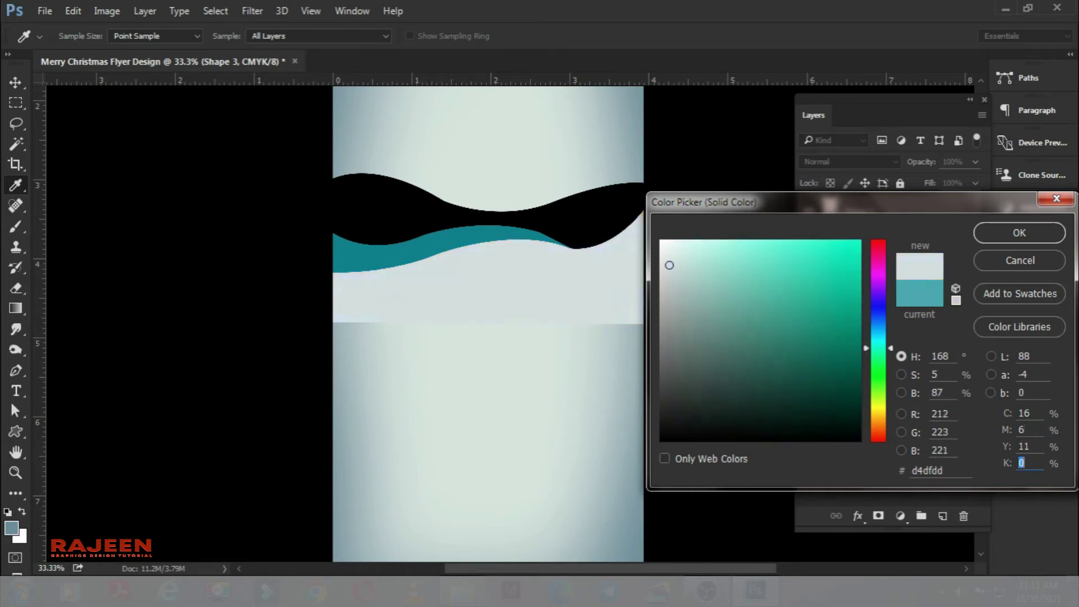
pyautogui.press('Return')
pyautogui.hotkey('ctrl', '-')
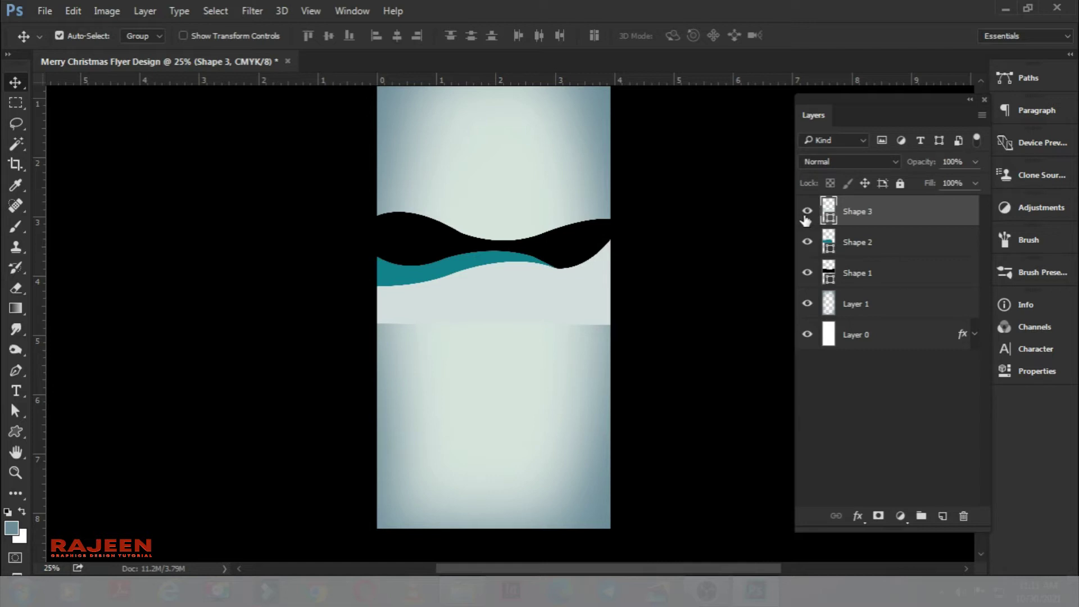
# Adjust the band to CMYK 15/7/13/0 and nudge all three wave shapes down
pyautogui.click(807, 211)
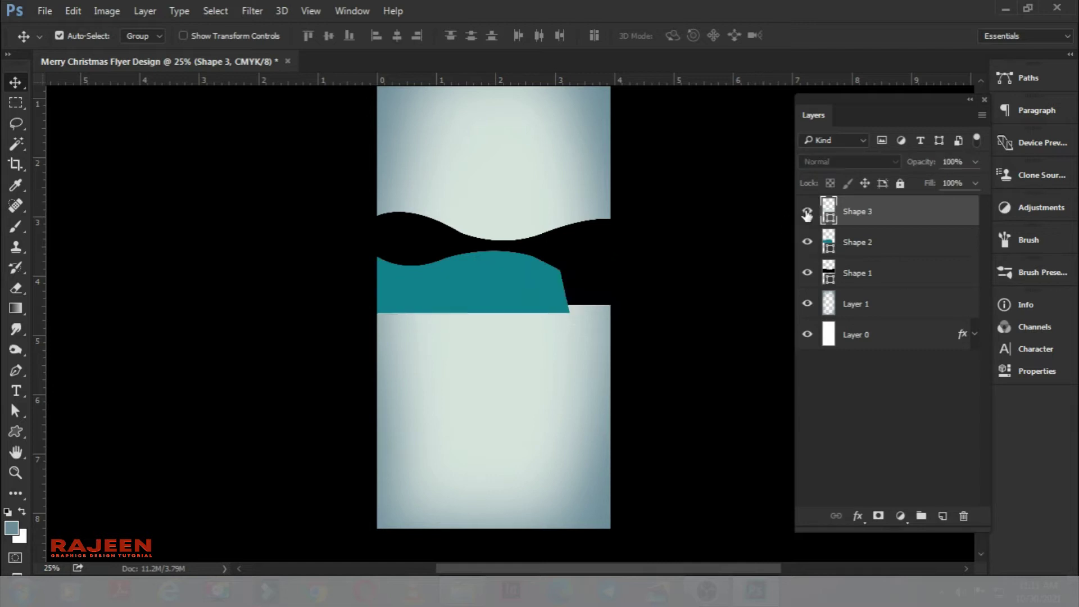
pyautogui.doubleClick(832, 219)
pyautogui.write('15')
pyautogui.press('Tab')
pyautogui.write('7')
pyautogui.press('Tab')
pyautogui.write('13')
pyautogui.press('Tab')
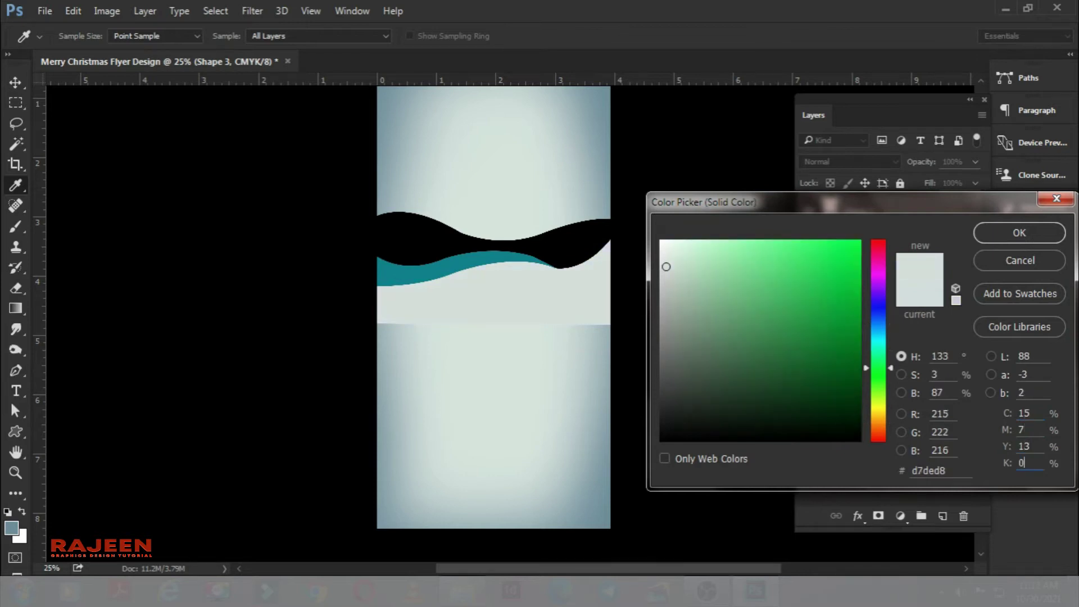
pyautogui.press('Return')
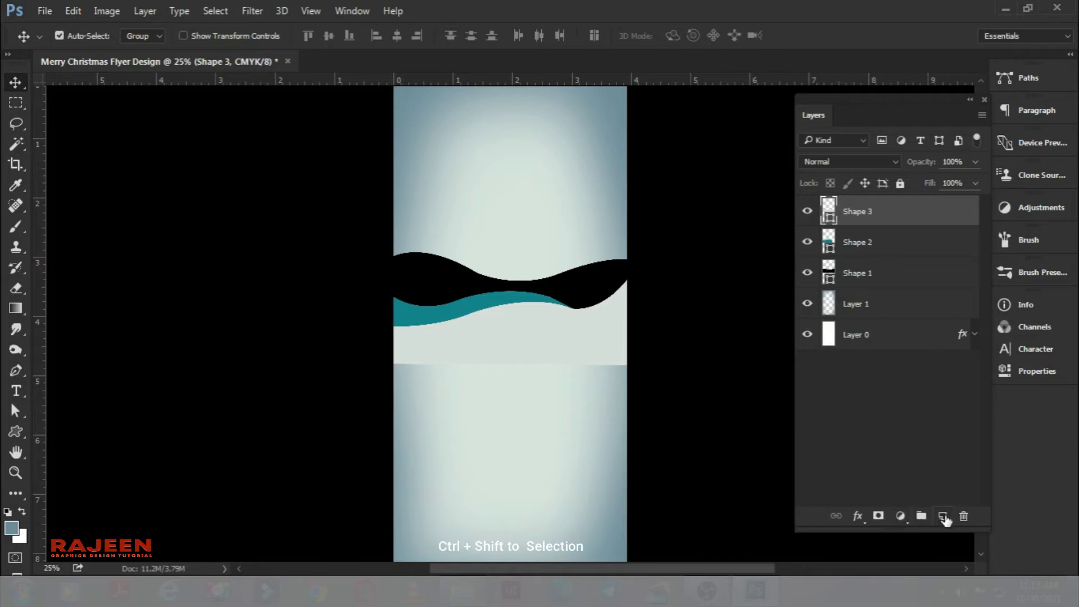
pyautogui.keyDown('shift'); pyautogui.click(881, 275); pyautogui.keyUp('shift')
pyautogui.press('Down')
pyautogui.press('Down')
pyautogui.press('Down')
pyautogui.press('Down')
pyautogui.press('Down')
pyautogui.press('Down')
pyautogui.press('Down')
pyautogui.press('Down')
pyautogui.press('Down')
pyautogui.press('Down')
pyautogui.press('Down')
pyautogui.press('Down')
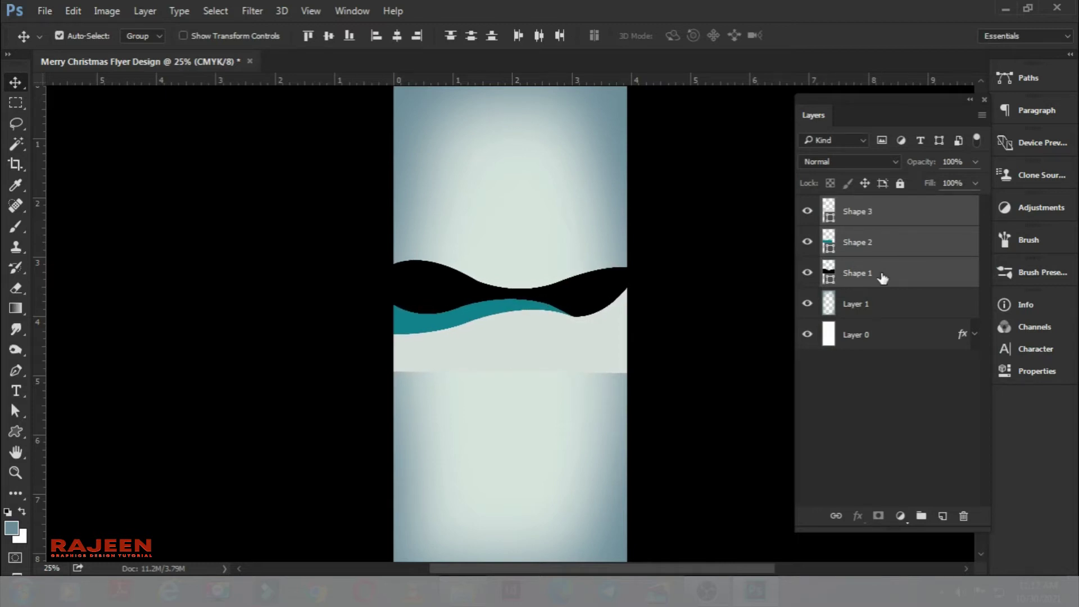
# Add a new layer and draw a rectangle over the flyer's lower half
pyautogui.click(875, 230)
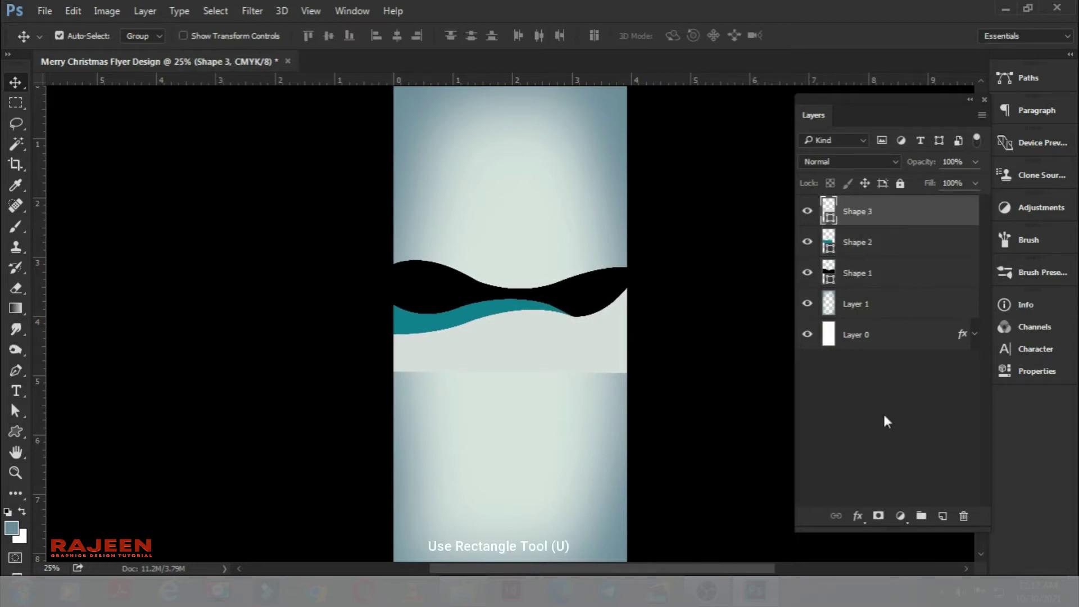
pyautogui.click(942, 516)
pyautogui.moveTo(15, 432); pyautogui.dragTo(56, 434)
pyautogui.moveTo(391, 360); pyautogui.dragTo(633, 543)
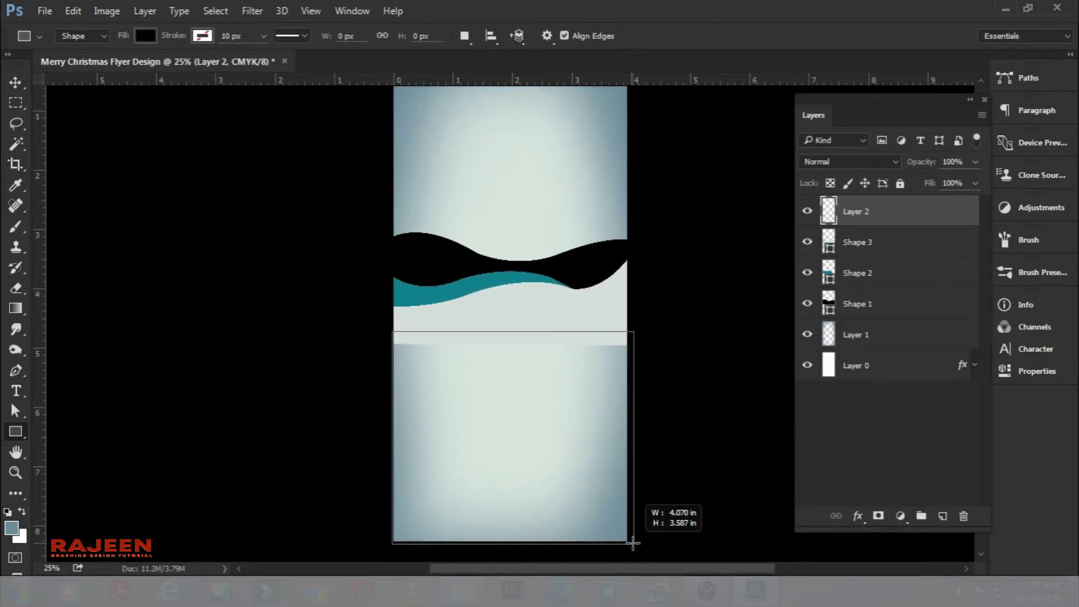
pyautogui.moveTo(632, 543); pyautogui.dragTo(631, 546)
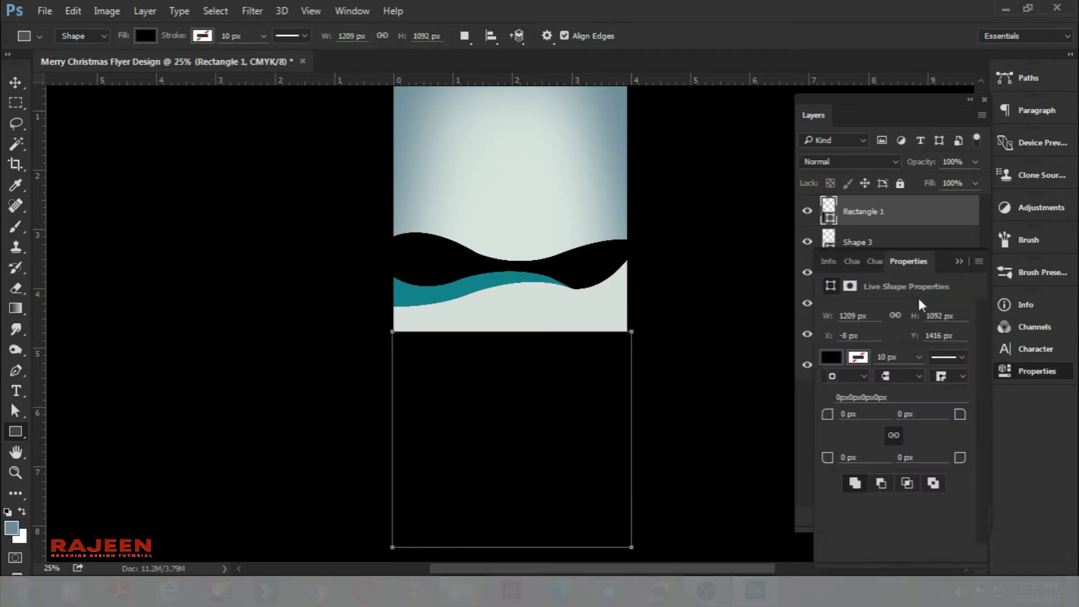
# Fill Rectangle 1 with the pale grey-green sampled from the background
pyautogui.click(959, 261)
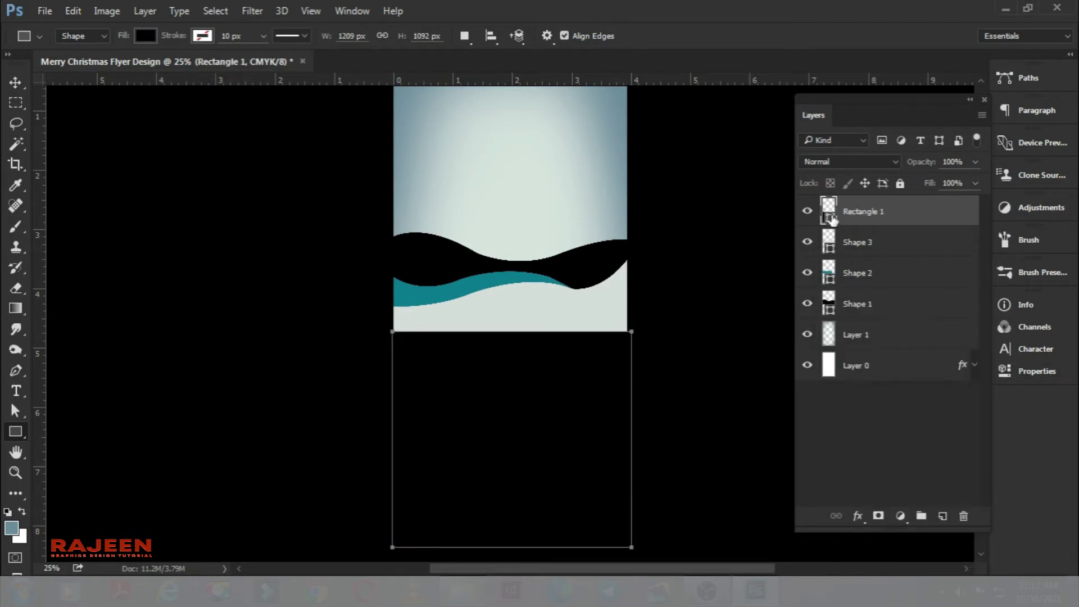
pyautogui.doubleClick(830, 218)
pyautogui.click(549, 299)
pyautogui.click(1018, 233)
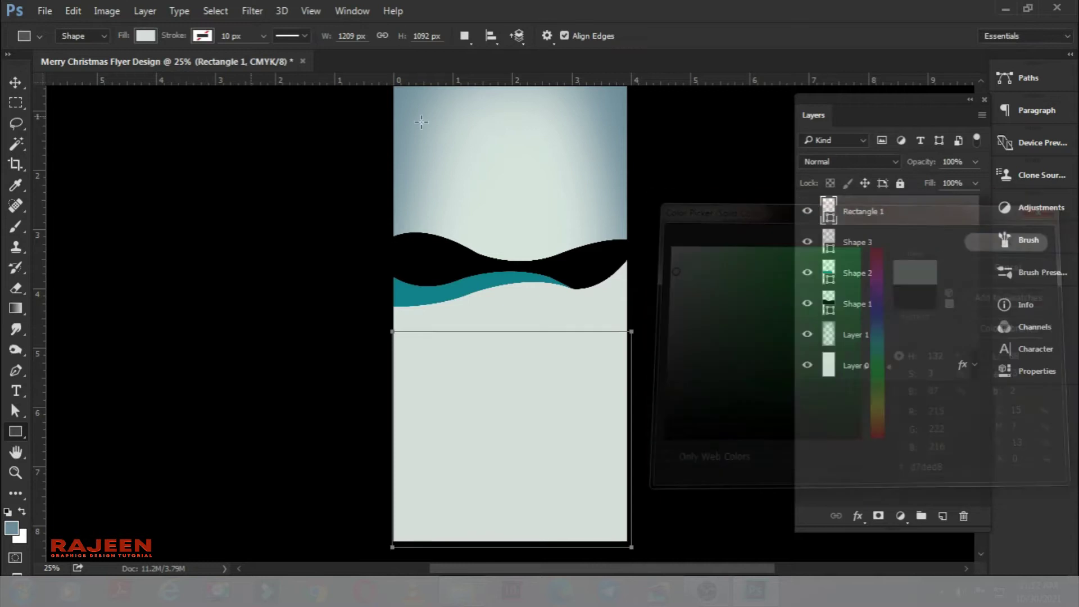
pyautogui.press('v')
pyautogui.click(194, 202)
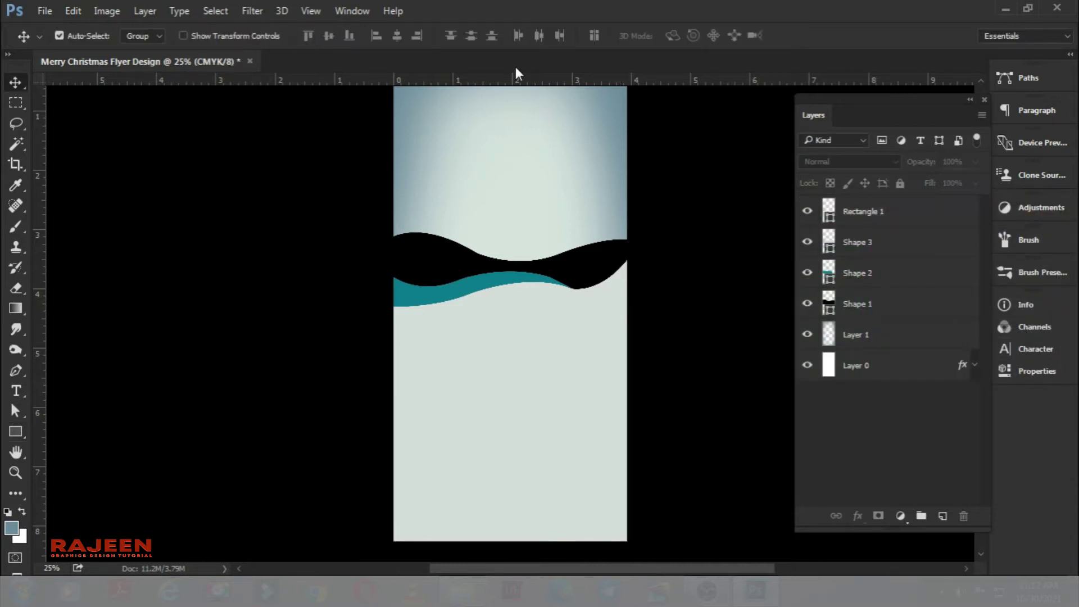
# Select the teal wave Shape 2 and open its Layer Style settings
pyautogui.hotkey('ctrl', '-')
pyautogui.hotkey('ctrl', '+')
pyautogui.hotkey('ctrl', '+')
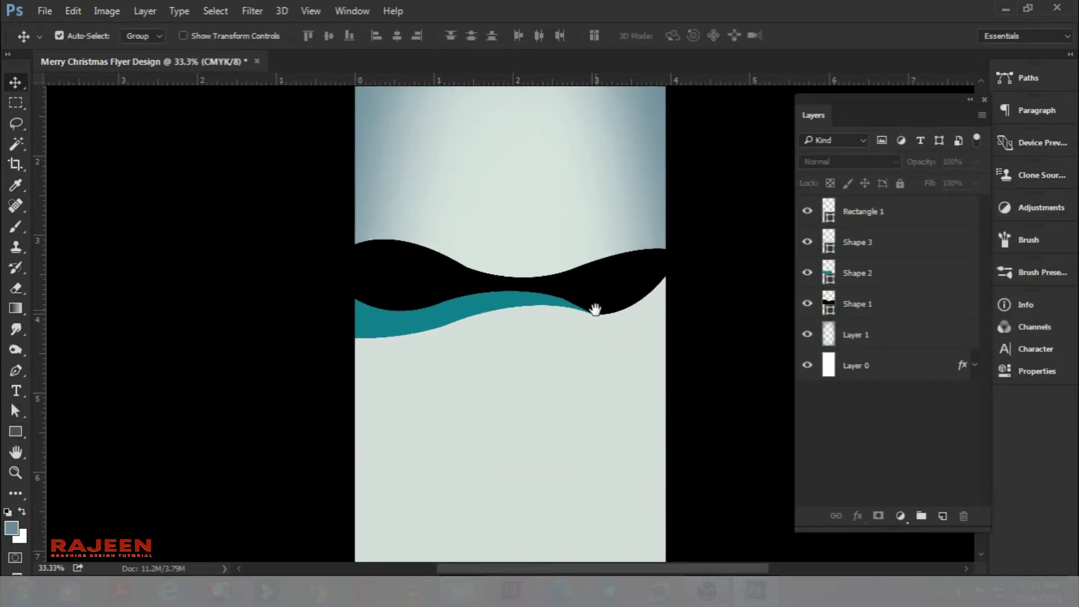
pyautogui.moveTo(595, 309); pyautogui.dragTo(560, 334)
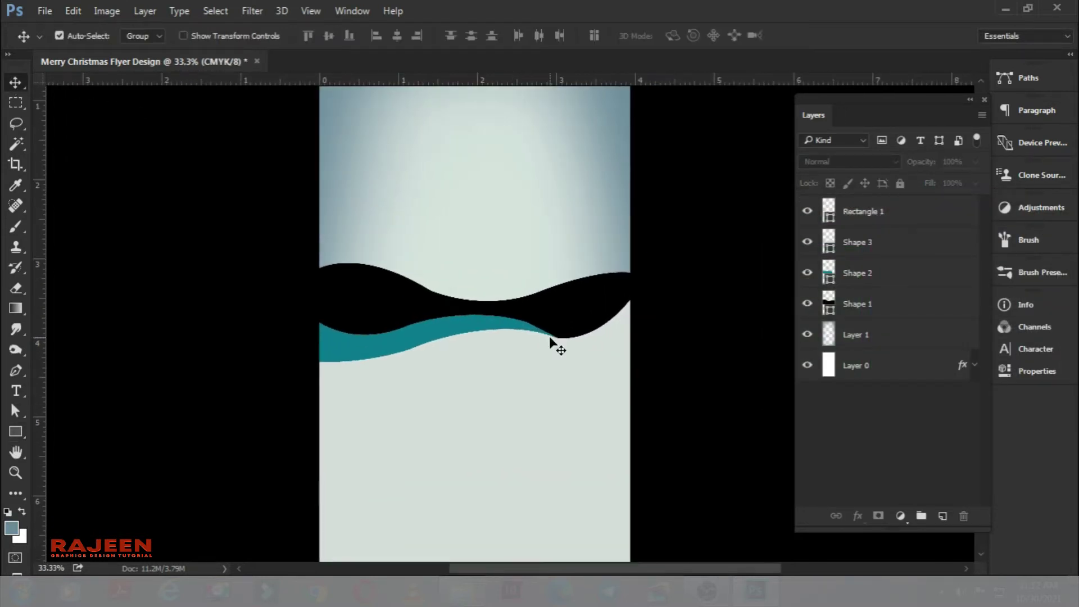
pyautogui.click(335, 338)
pyautogui.doubleClick(957, 289)
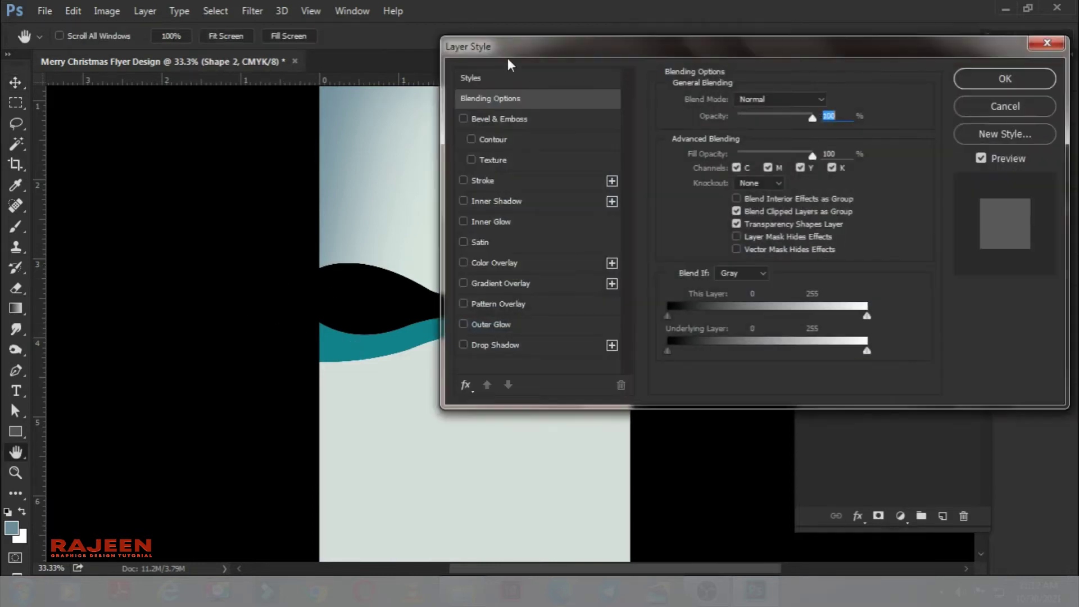
# Add a Gradient Overlay to Shape 2 with its left stop at CMYK 38/17/18/0
pyautogui.moveTo(507, 59); pyautogui.dragTo(583, 70)
pyautogui.click(579, 294)
pyautogui.moveTo(804, 62); pyautogui.dragTo(820, 94)
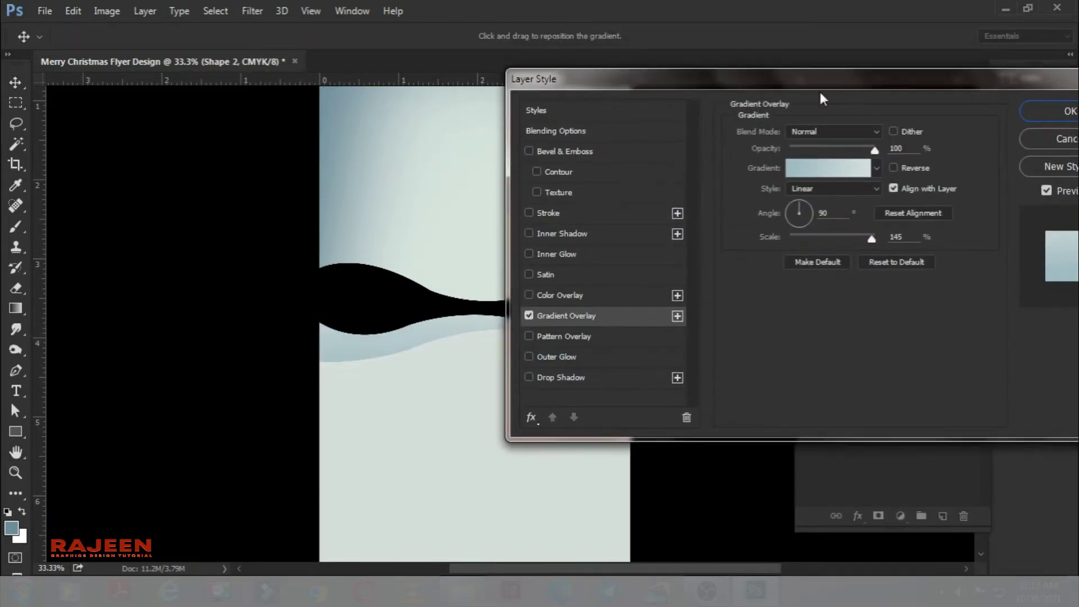
pyautogui.click(806, 171)
pyautogui.click(695, 330)
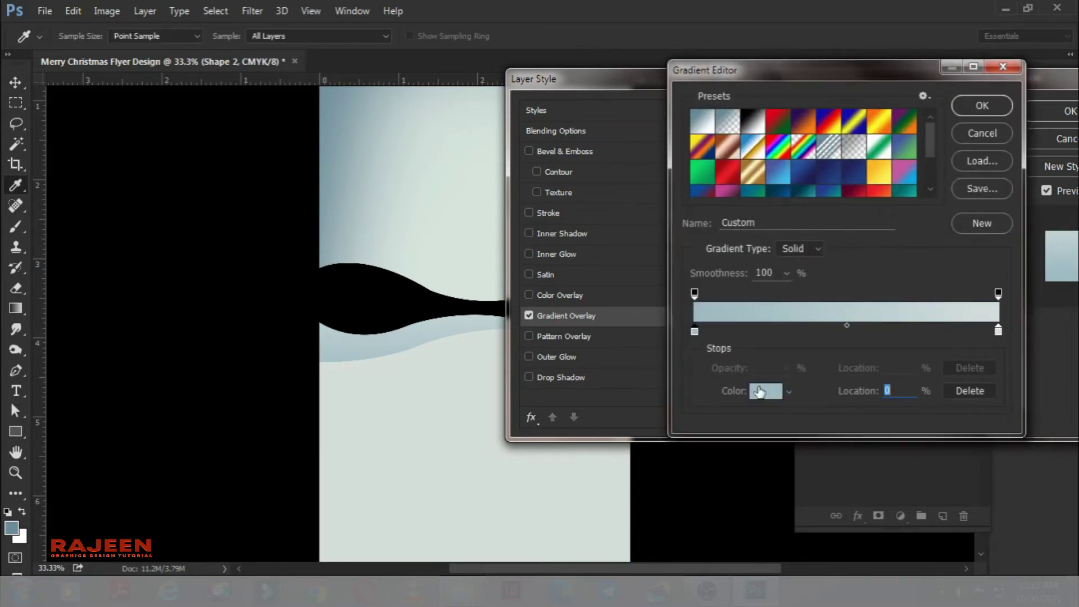
pyautogui.click(764, 391)
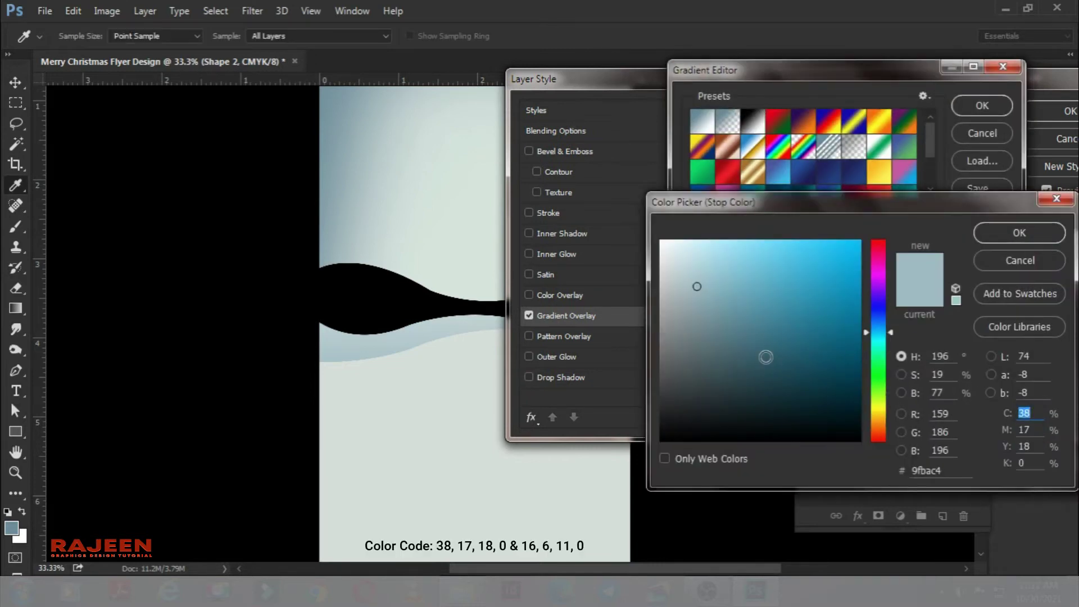
pyautogui.write('38')
pyautogui.press('Tab')
pyautogui.write('17')
pyautogui.press('Tab')
pyautogui.write('18')
pyautogui.press('Return')
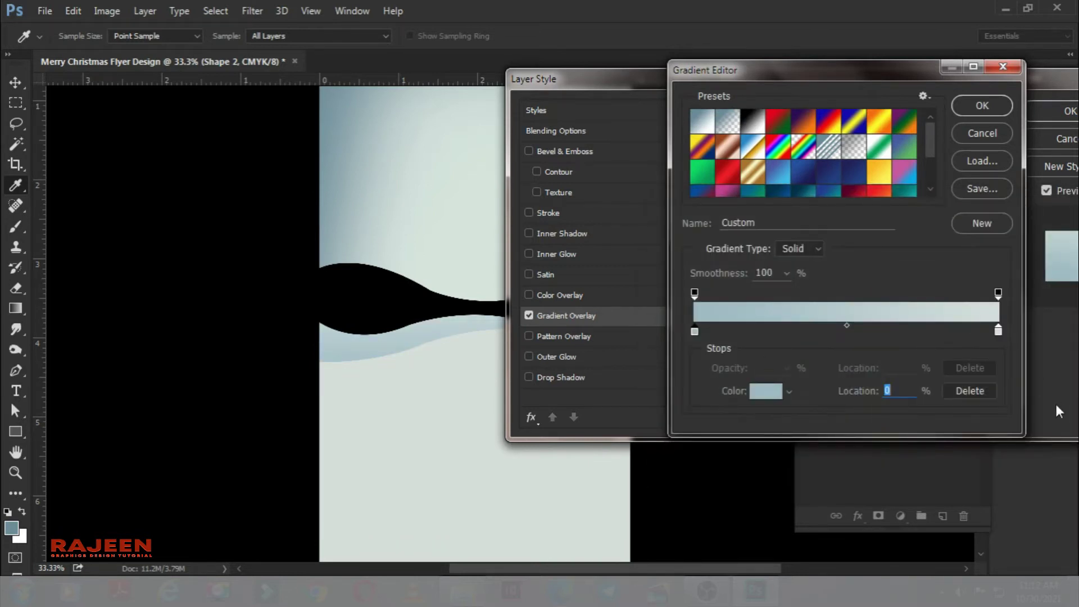
# Set the gradient's right stop to the pale background colour sampled from the canvas
pyautogui.click(998, 331)
pyautogui.click(767, 392)
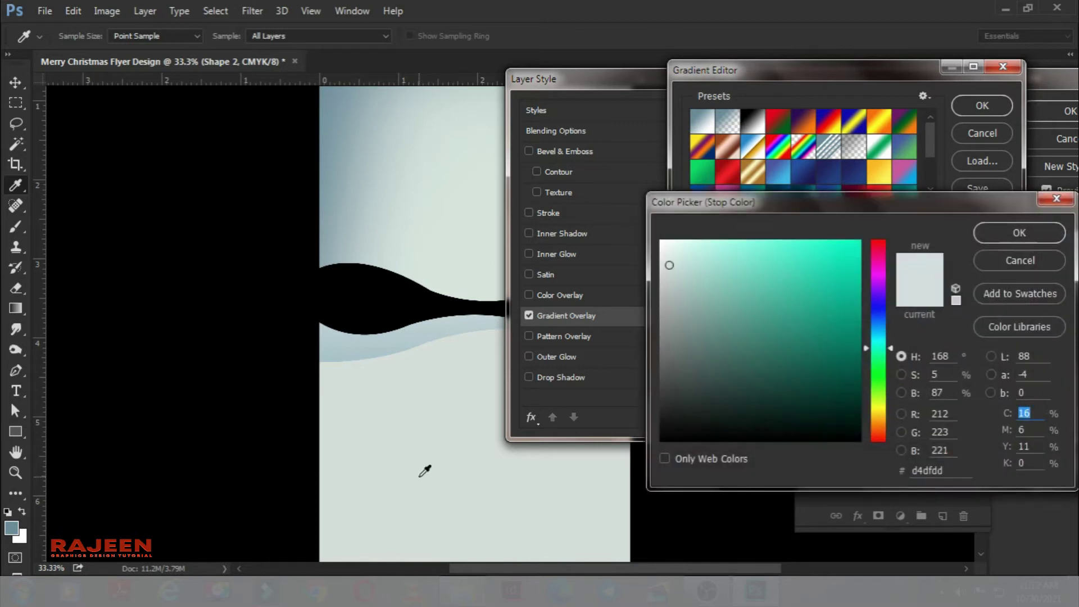
pyautogui.click(420, 476)
pyautogui.click(995, 234)
pyautogui.click(974, 107)
pyautogui.moveTo(640, 79)
pyautogui.mouseDown()
pyautogui.moveTo(693, 92)
pyautogui.moveTo(812, 89)
pyautogui.moveTo(618, 87)
pyautogui.mouseUp()
# Apply Shape 2's gradient style, then copy and paste it onto the black wave Shape 1
pyautogui.click(1016, 112)
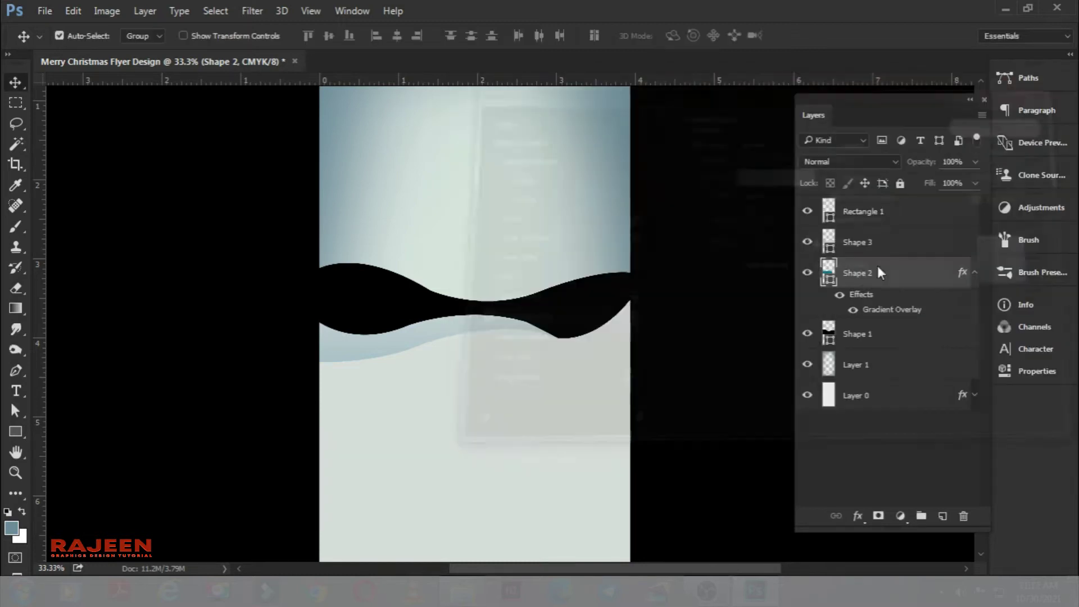
pyautogui.click(975, 274)
pyautogui.rightClick(928, 269)
pyautogui.click(669, 409)
pyautogui.click(909, 248)
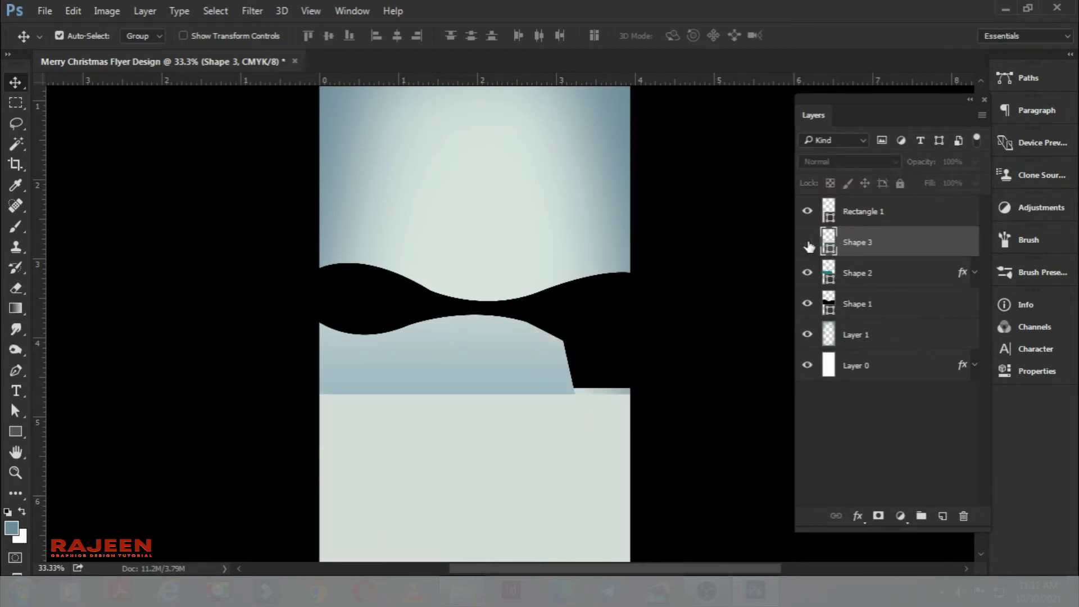
pyautogui.click(807, 303)
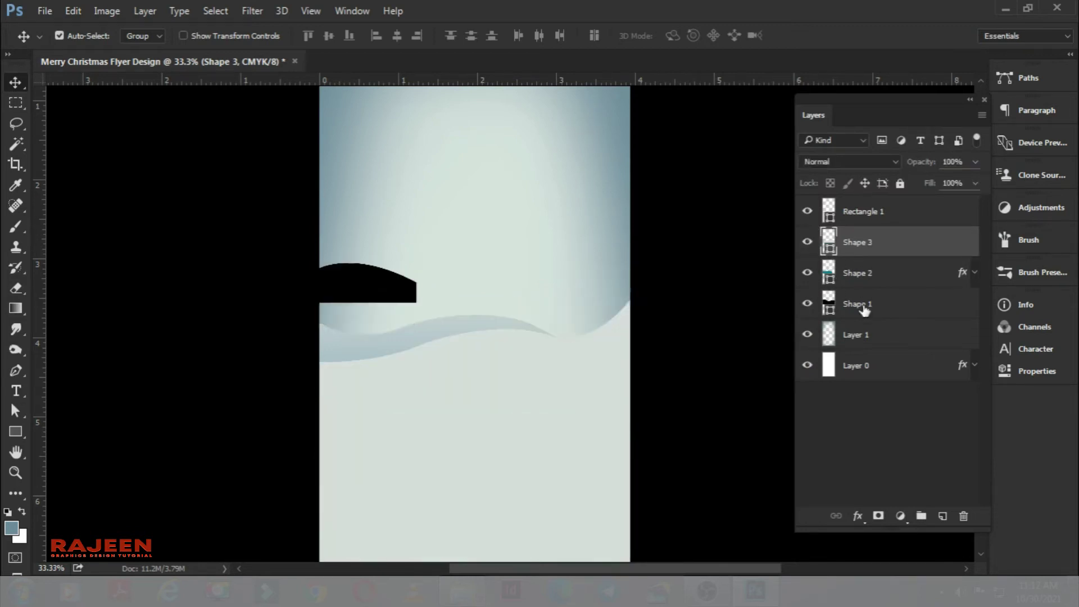
pyautogui.rightClick(901, 304)
pyautogui.click(672, 431)
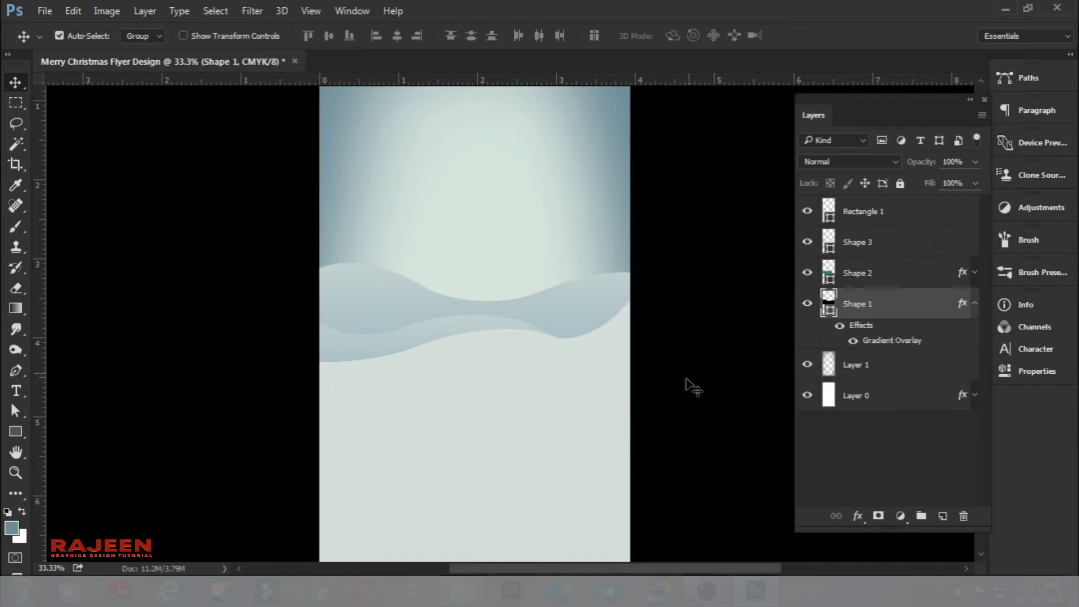
pyautogui.click(975, 303)
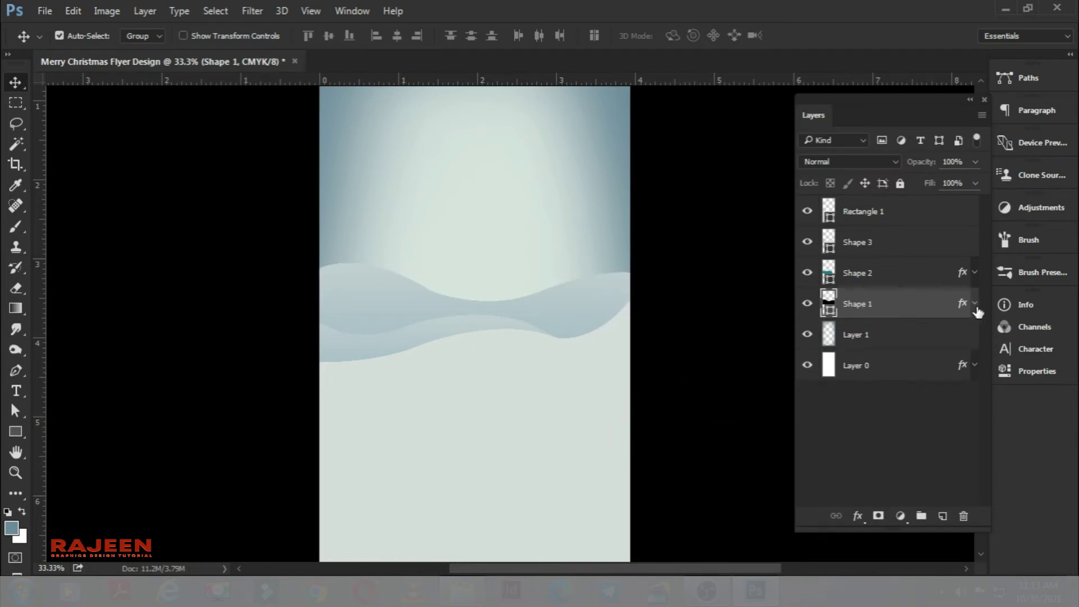
# Set Shape 1's gradient overlay angle to 90 and move its left stop to 14%
pyautogui.doubleClick(962, 305)
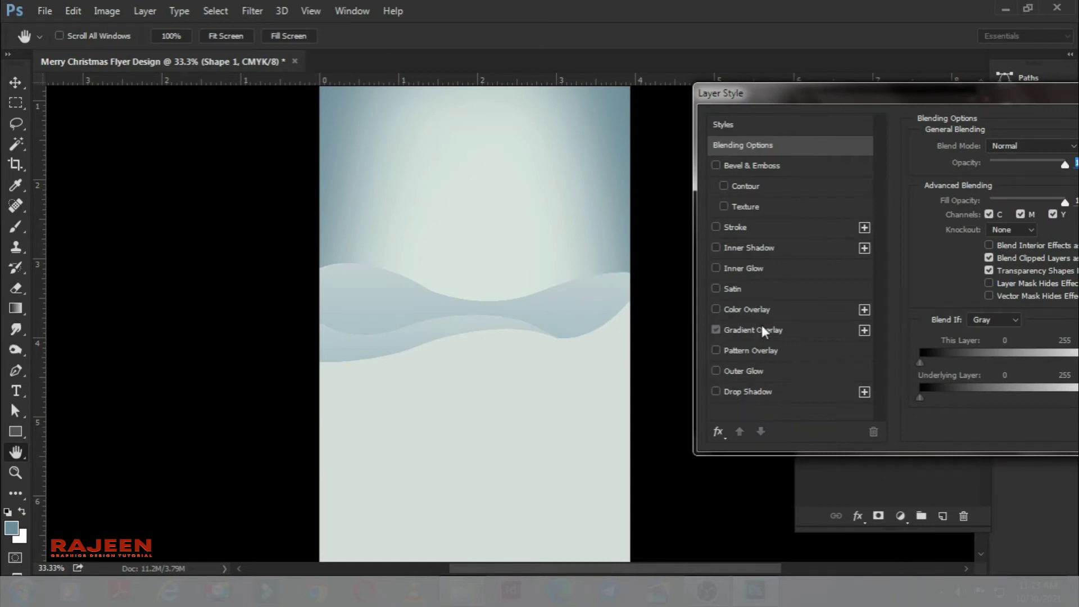
pyautogui.click(765, 331)
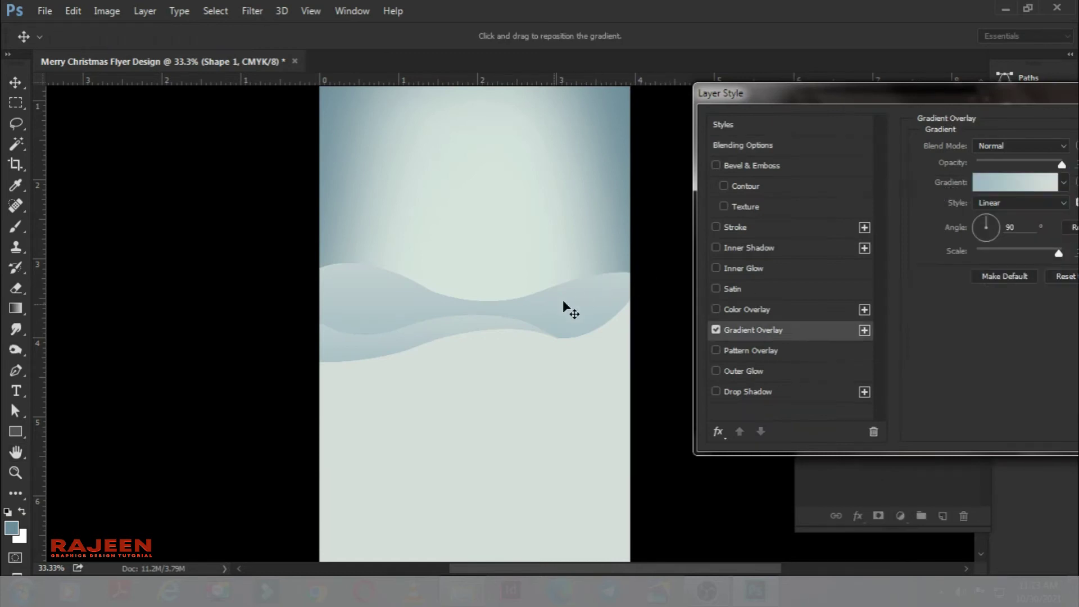
pyautogui.moveTo(993, 219); pyautogui.dragTo(994, 221)
pyautogui.click(993, 218)
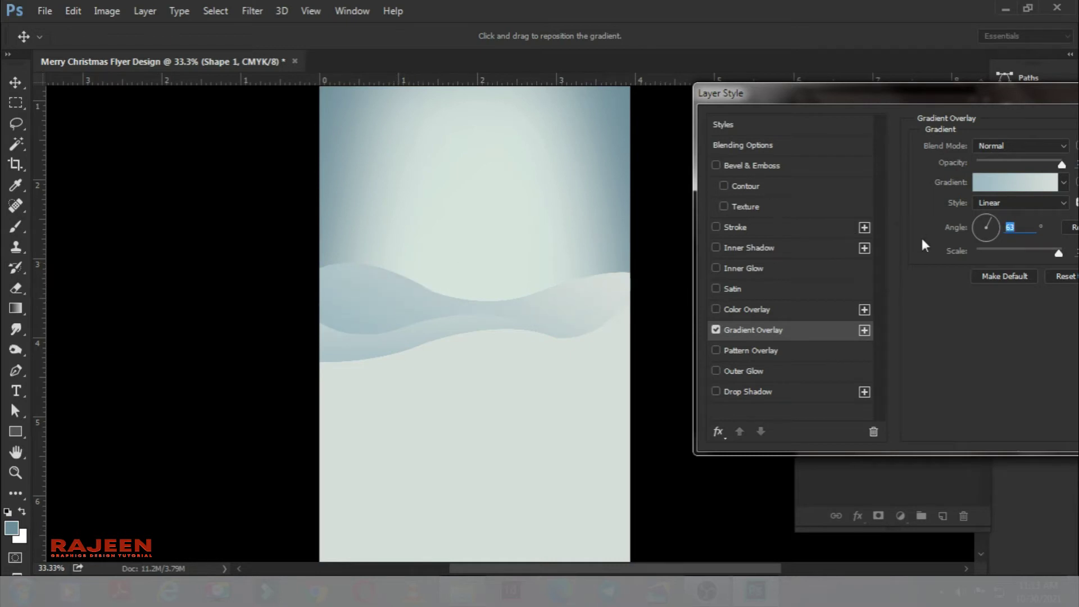
pyautogui.write('90')
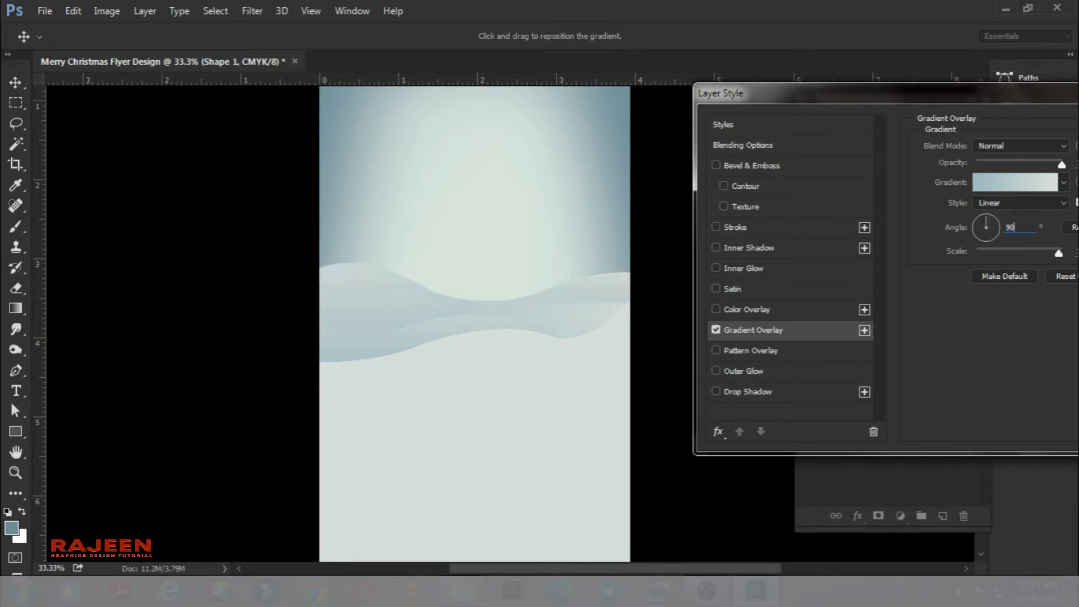
pyautogui.click(991, 180)
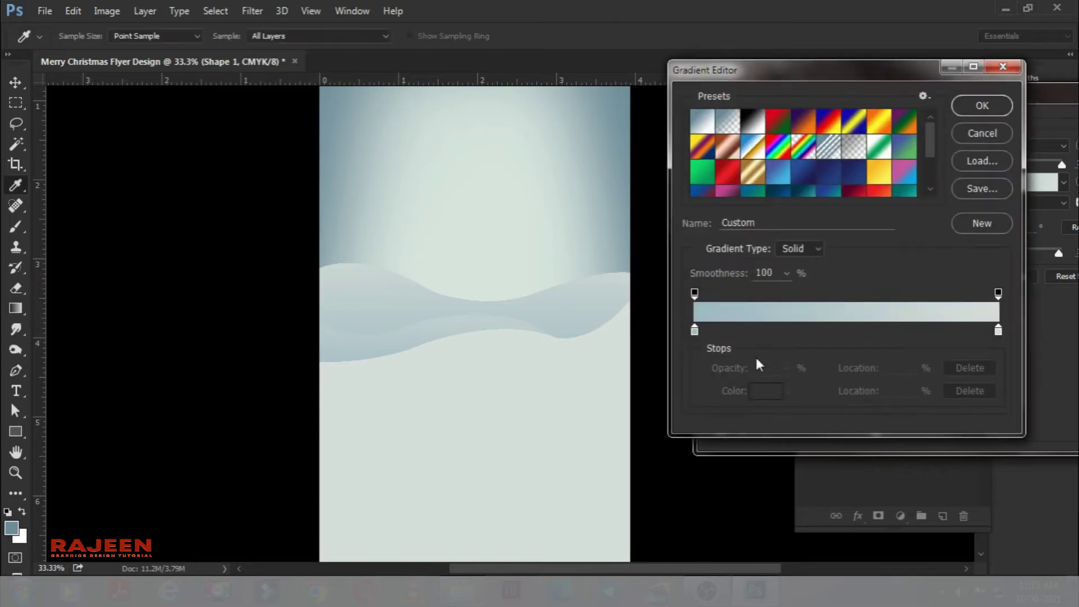
pyautogui.moveTo(696, 331); pyautogui.dragTo(738, 331)
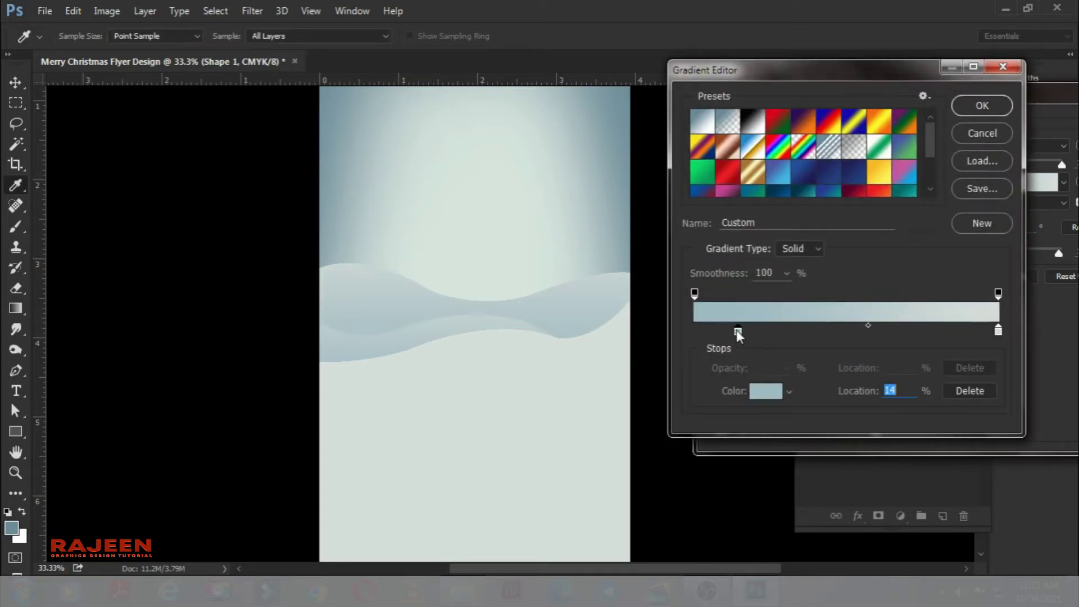
pyautogui.click(998, 106)
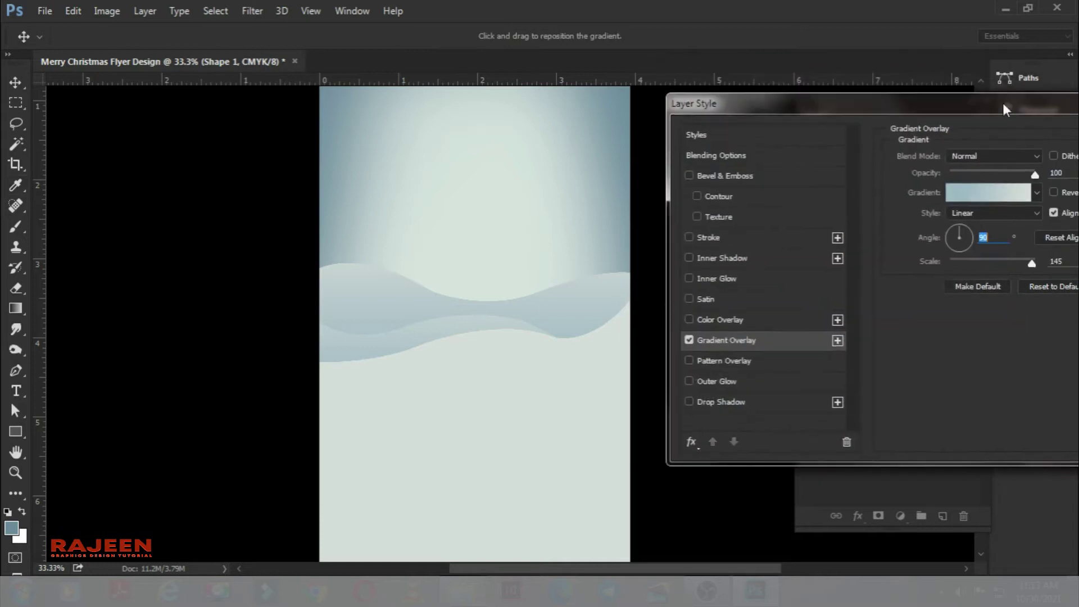
pyautogui.click(958, 207)
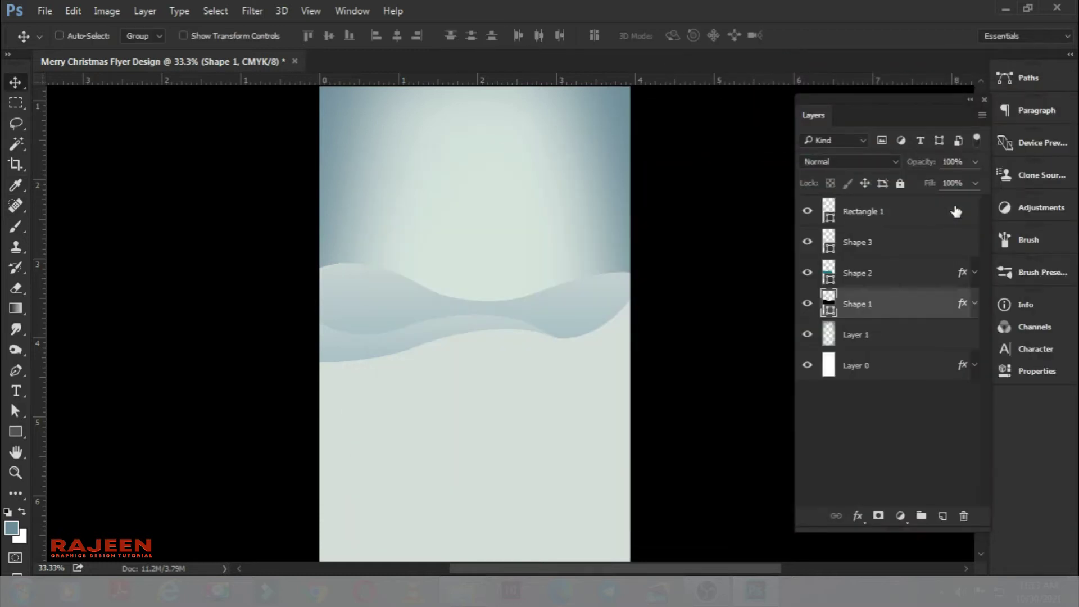
# Group every layer from Rectangle 1 down to Layer 0 into a group named BG
pyautogui.hotkey('ctrl', '-')
pyautogui.hotkey('ctrl', '-')
pyautogui.hotkey('ctrl', '+')
pyautogui.hotkey('ctrl', '+')
pyautogui.moveTo(649, 241)
pyautogui.mouseDown()
pyautogui.moveTo(613, 318)
pyautogui.moveTo(655, 330)
pyautogui.mouseUp()
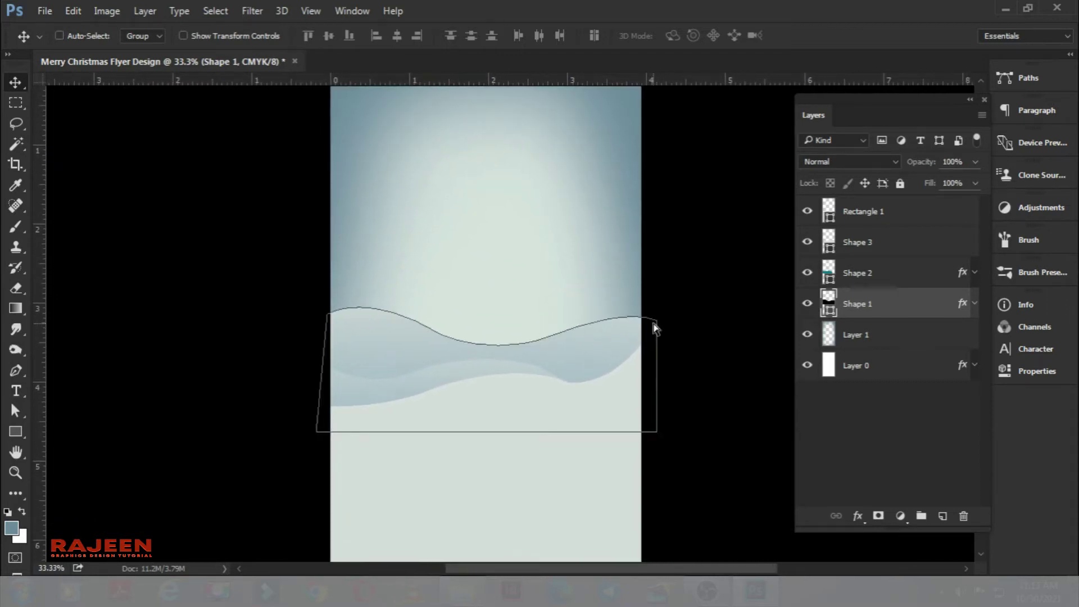
pyautogui.hotkey('ctrl', '-')
pyautogui.hotkey('ctrl', '-')
pyautogui.hotkey('ctrl', '+')
pyautogui.hotkey('ctrl', '+')
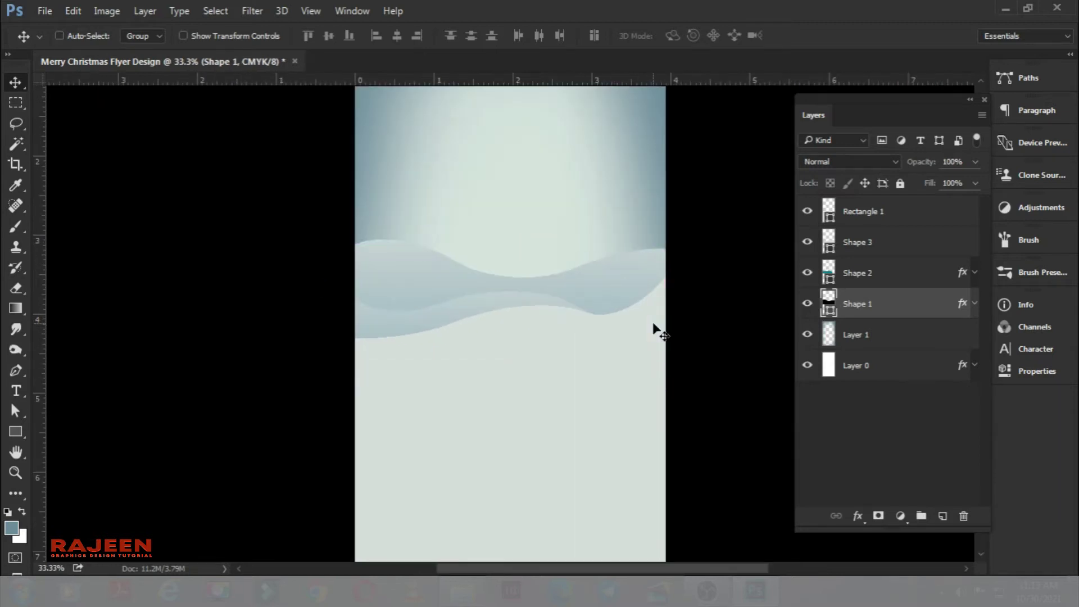
pyautogui.hotkey('ctrl', '0')
pyautogui.click(896, 218)
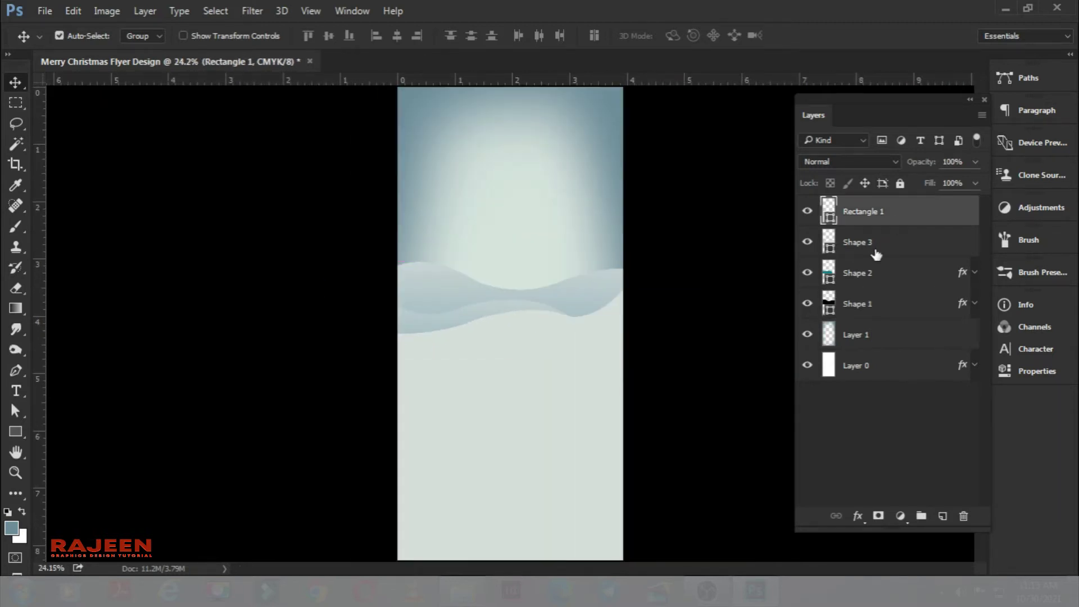
pyautogui.keyDown('shift'); pyautogui.click(891, 376); pyautogui.keyUp('shift')
pyautogui.hotkey('ctrl', 'g')
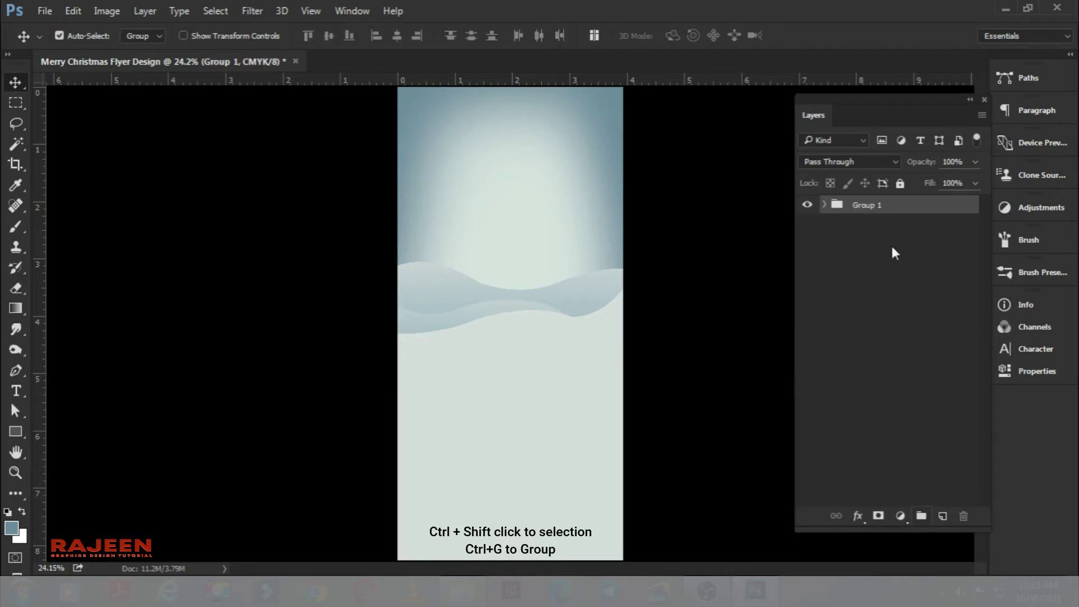
pyautogui.doubleClick(863, 213)
pyautogui.write('BG')
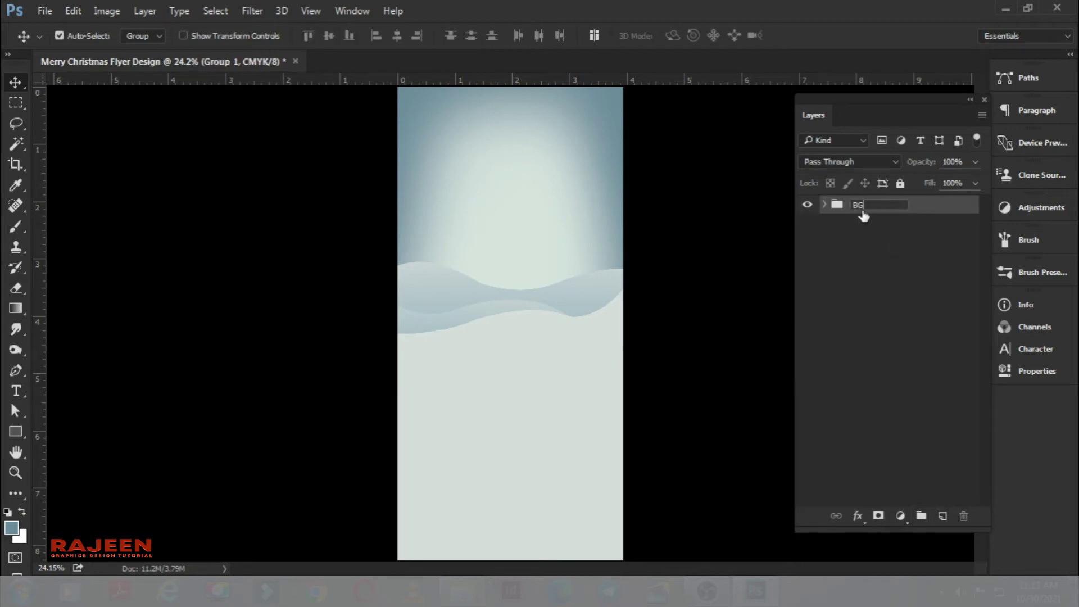
pyautogui.press('Return')
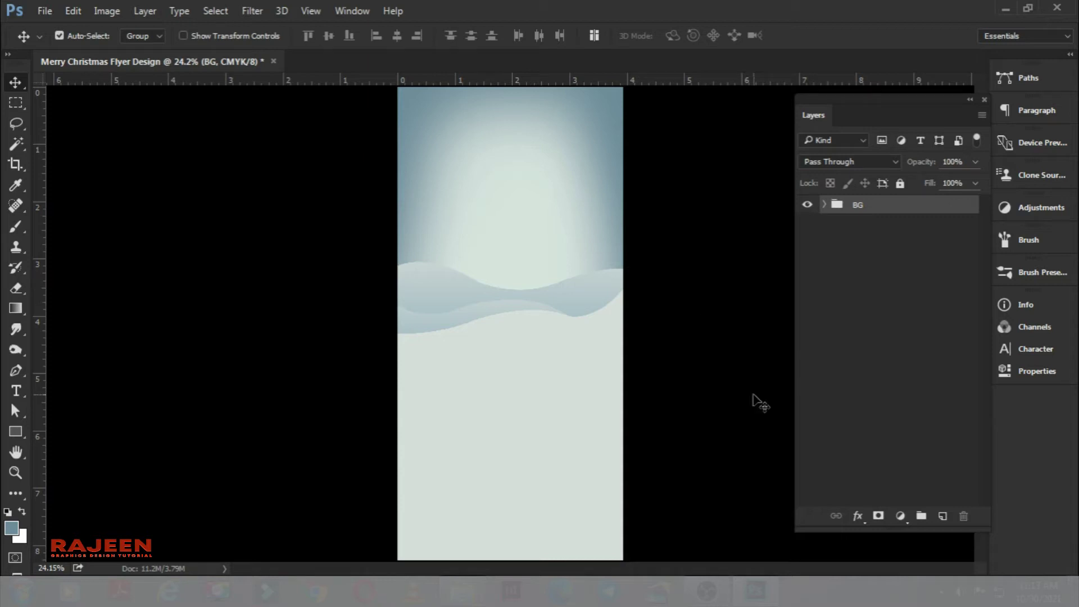
pyautogui.press('ctrl')
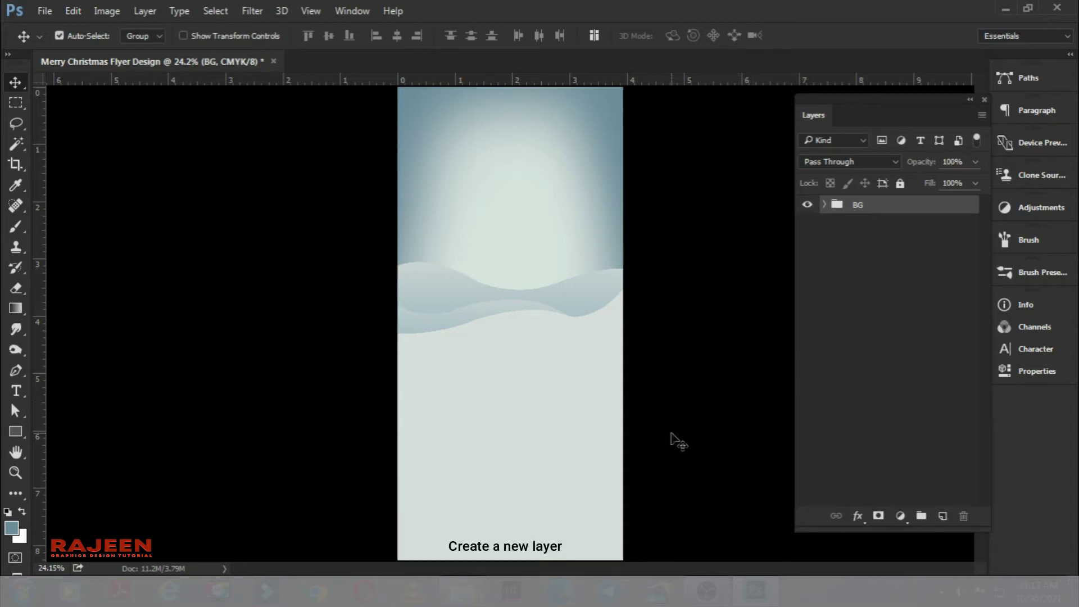
# Add a new layer and bring the tree artwork from Pictures.tif into the flyer
pyautogui.click(941, 516)
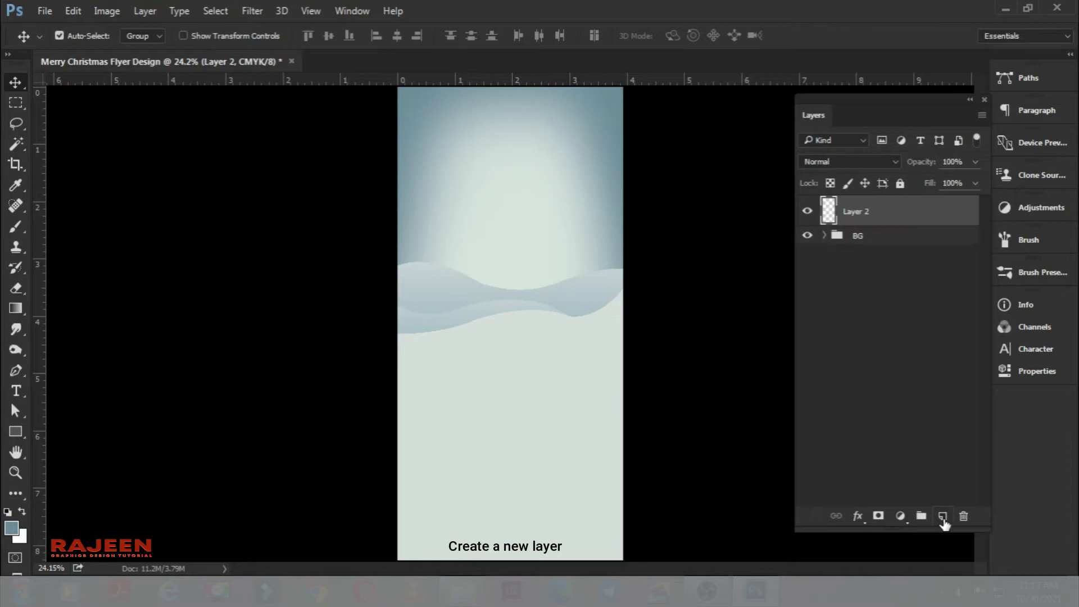
pyautogui.hotkey('ctrl', '+')
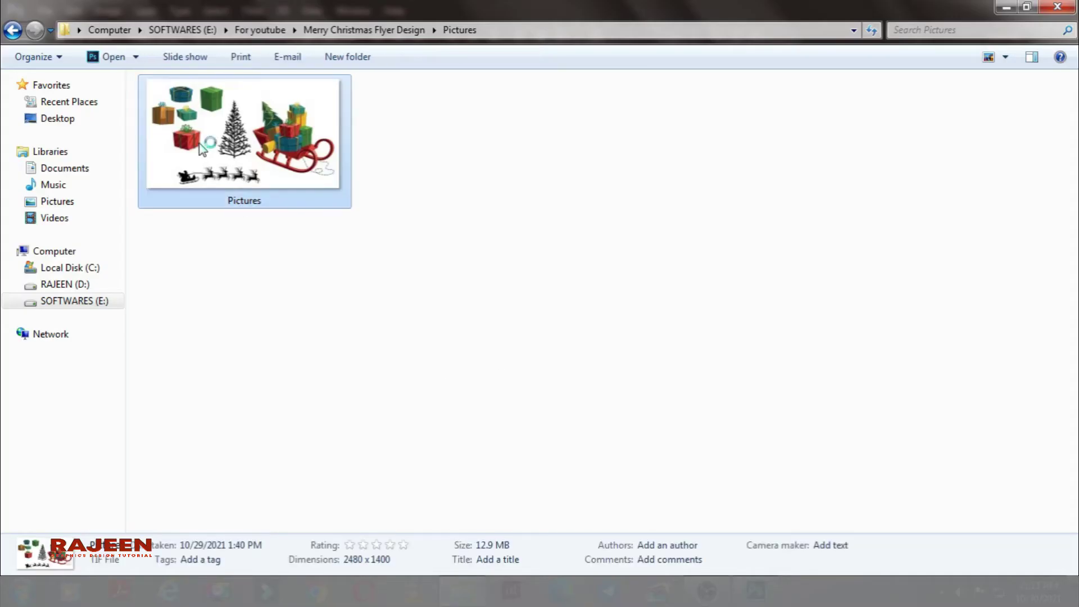
pyautogui.doubleClick(201, 149)
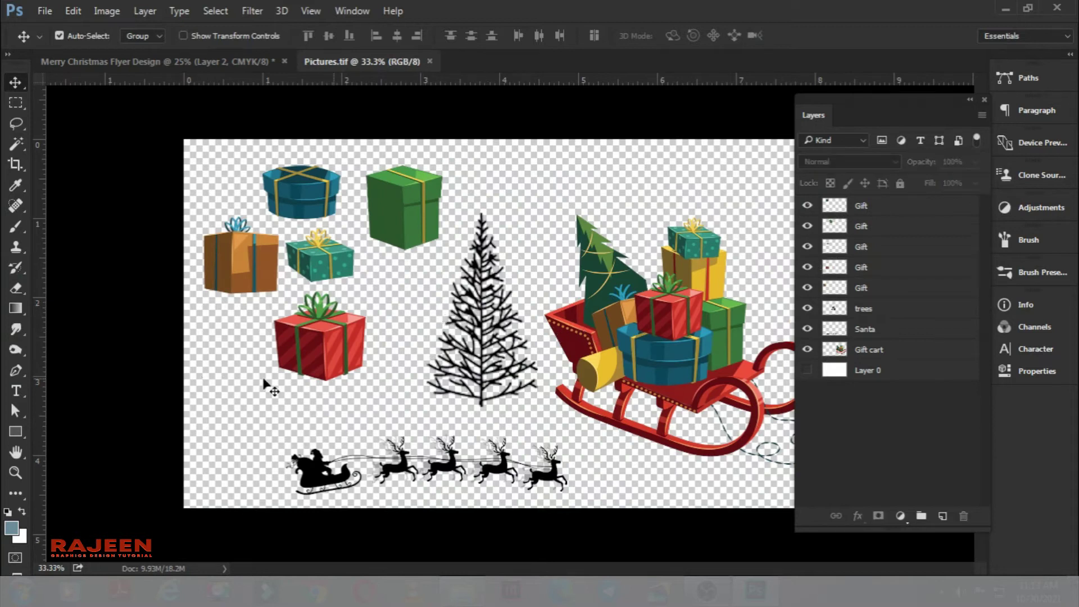
pyautogui.moveTo(484, 349)
pyautogui.mouseDown()
pyautogui.moveTo(204, 99)
pyautogui.moveTo(476, 251)
pyautogui.mouseUp()
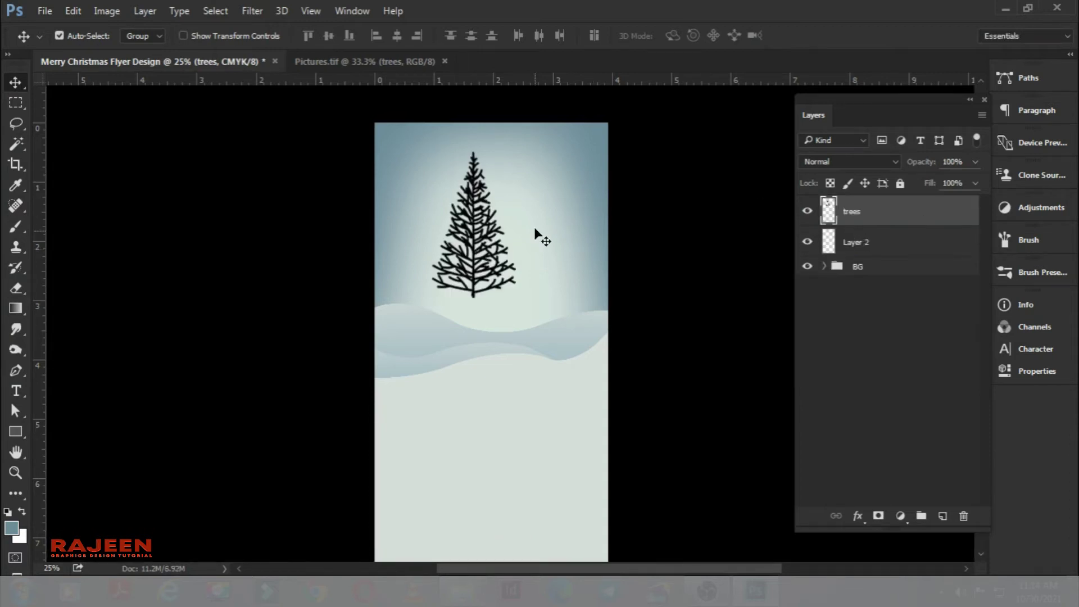
# Shrink the tree and position it on the right-hand hill, fine-tuning its size and placement
pyautogui.hotkey('ctrl', 't')
pyautogui.moveTo(512, 151)
pyautogui.mouseDown()
pyautogui.moveTo(479, 216)
pyautogui.moveTo(589, 272)
pyautogui.mouseUp()
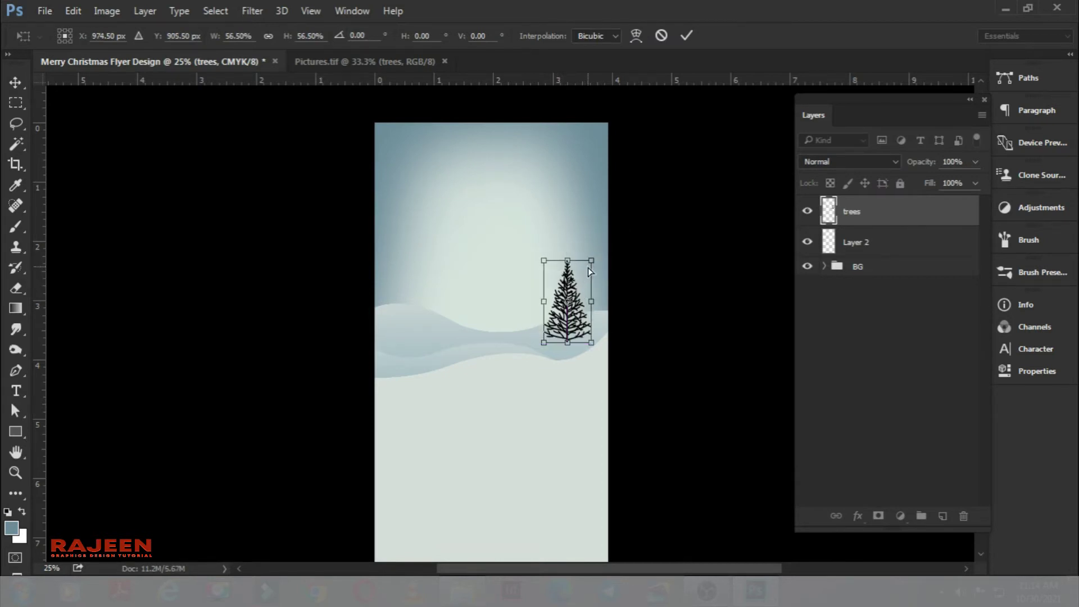
pyautogui.scroll(1, 588, 268)
pyautogui.scroll(1, 587, 264)
pyautogui.moveTo(574, 346)
pyautogui.mouseDown()
pyautogui.moveTo(588, 360)
pyautogui.moveTo(581, 332)
pyautogui.mouseUp()
pyautogui.press('Return')
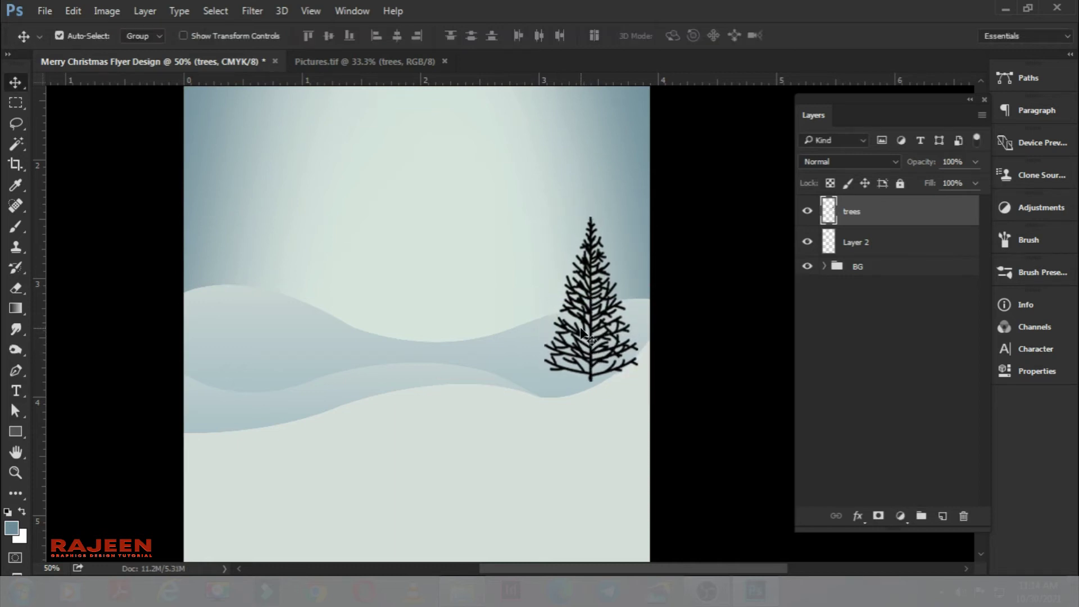
pyautogui.press('Down')
pyautogui.press('Down')
pyautogui.press('Down')
pyautogui.press('Down')
pyautogui.press('Down')
pyautogui.press('Down')
pyautogui.press('Left')
pyautogui.press('Left')
pyautogui.press('Left')
pyautogui.press('Left')
pyautogui.press('Left')
pyautogui.press('Left')
pyautogui.hotkey('ctrl', 't')
pyautogui.moveTo(627, 223); pyautogui.dragTo(613, 263)
pyautogui.press('Return')
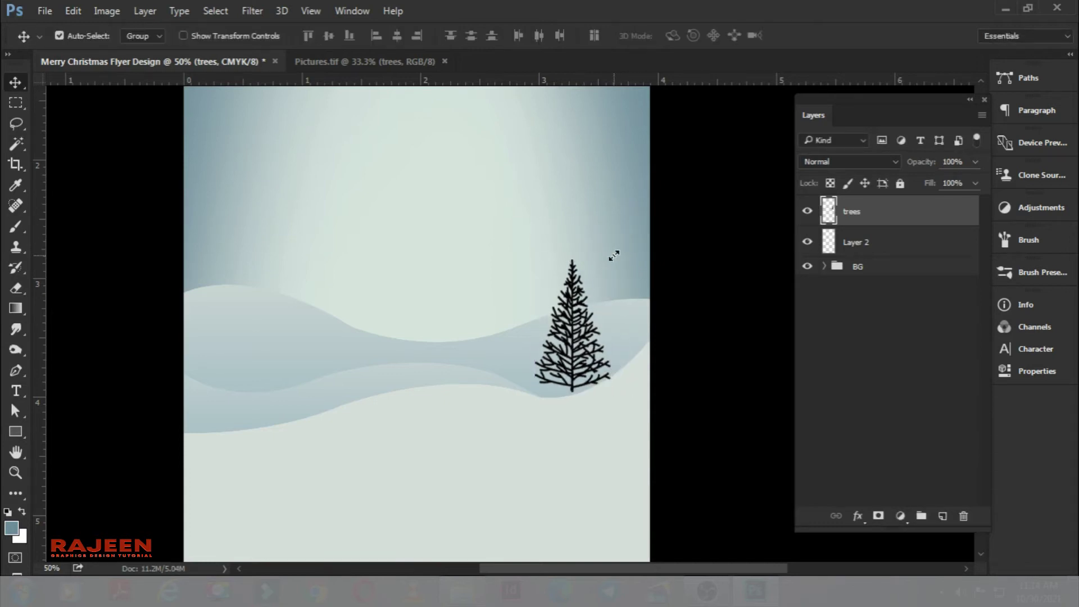
# Give the tree layer a white (#ffffff) Color Overlay
pyautogui.doubleClick(899, 213)
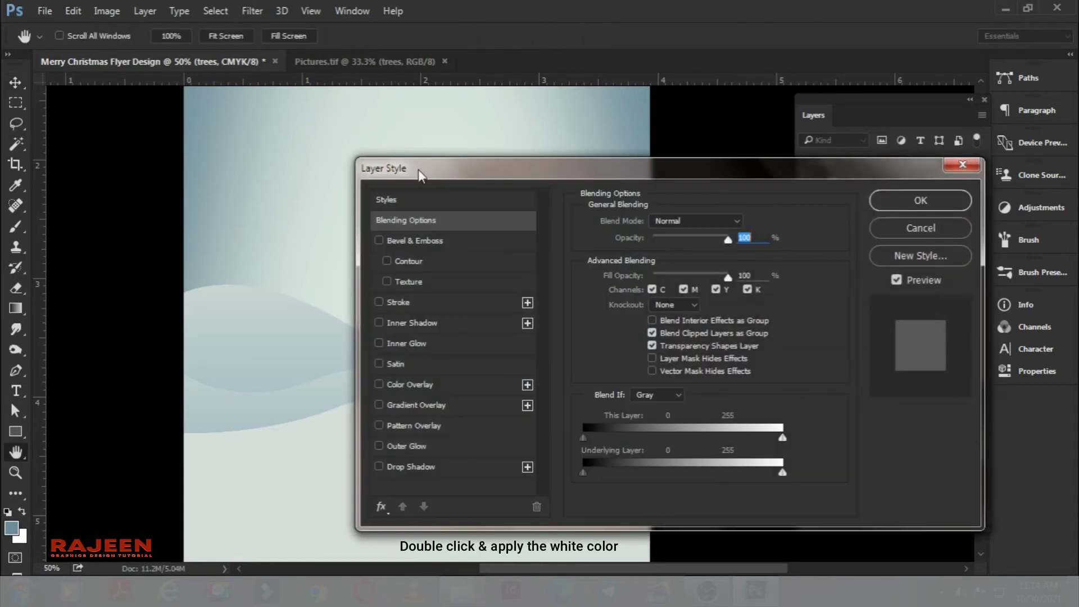
pyautogui.moveTo(404, 168); pyautogui.dragTo(638, 108)
pyautogui.click(649, 327)
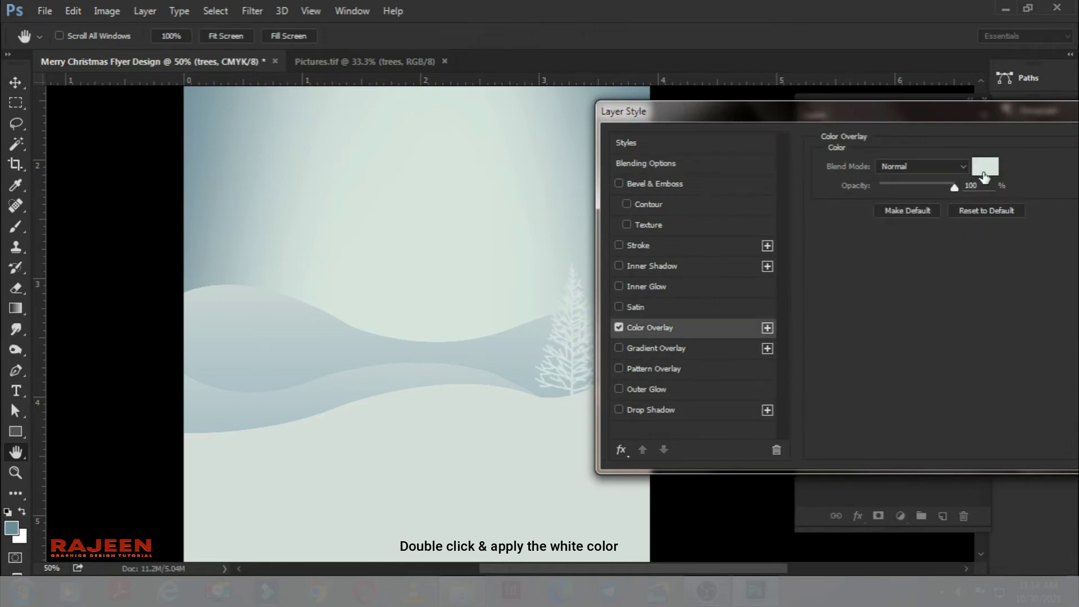
pyautogui.click(984, 166)
pyautogui.write('ffffff')
pyautogui.click(994, 233)
pyautogui.moveTo(994, 113); pyautogui.dragTo(786, 141)
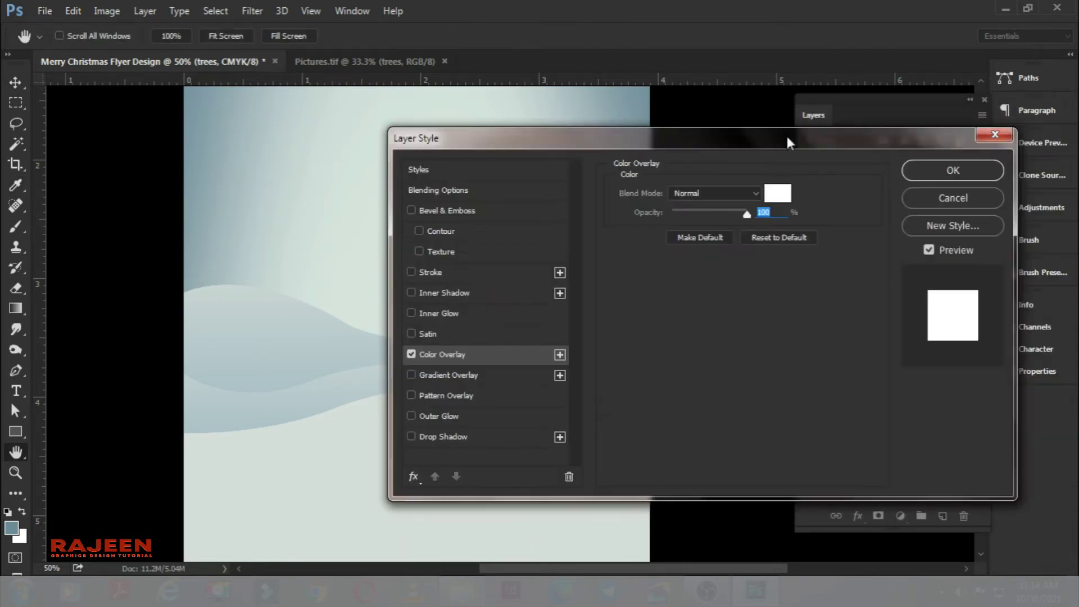
pyautogui.click(949, 170)
pyautogui.click(975, 211)
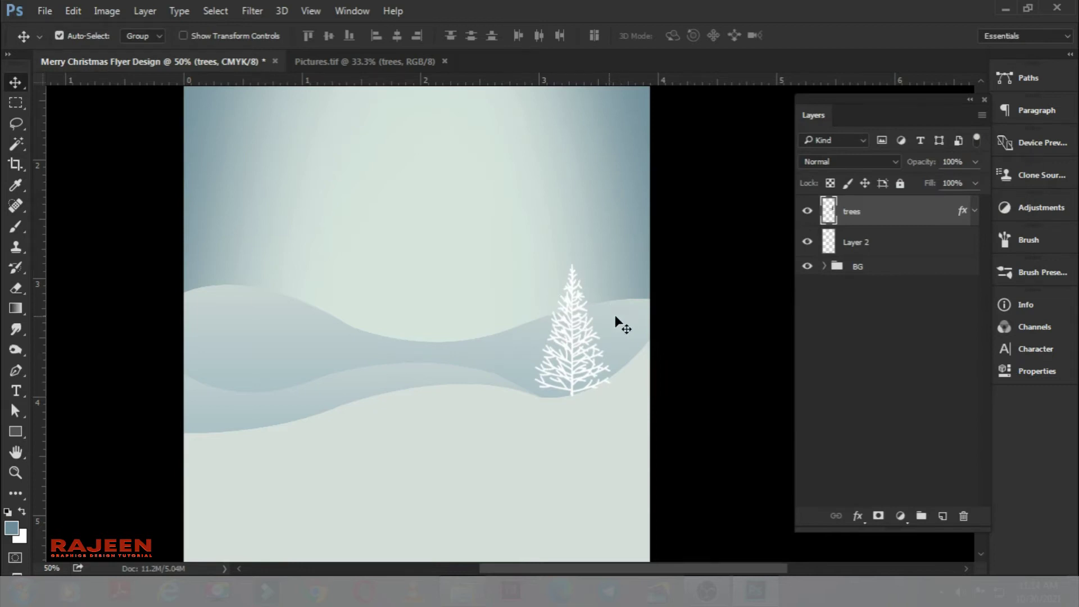
pyautogui.click(613, 330)
# Duplicate the tree and place a smaller copy on the hill to its left
pyautogui.rightClick(927, 209)
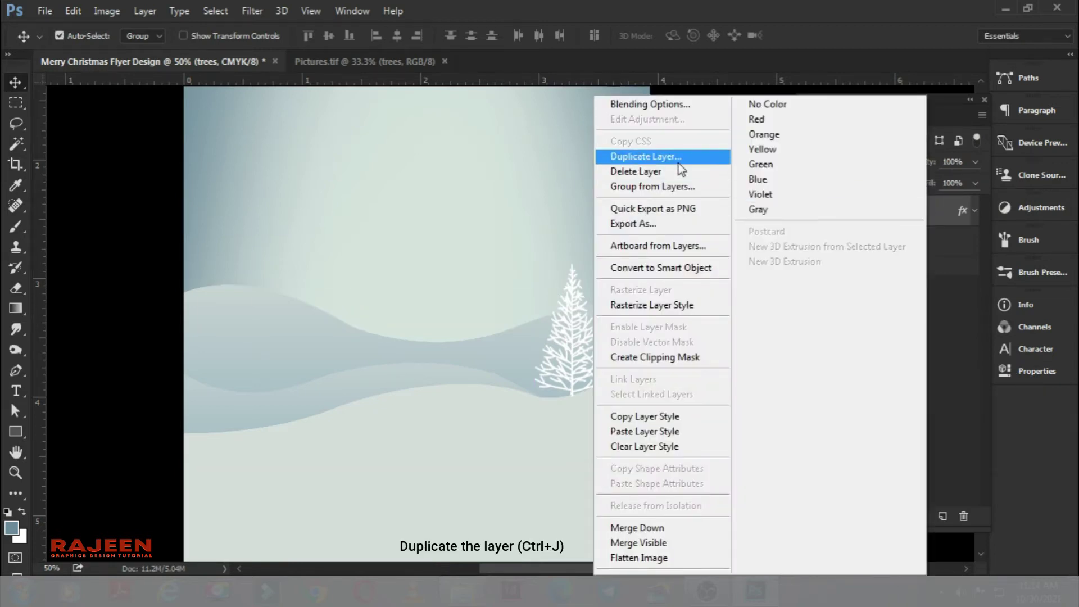
pyautogui.click(674, 158)
pyautogui.click(674, 182)
pyautogui.moveTo(578, 337); pyautogui.dragTo(464, 315)
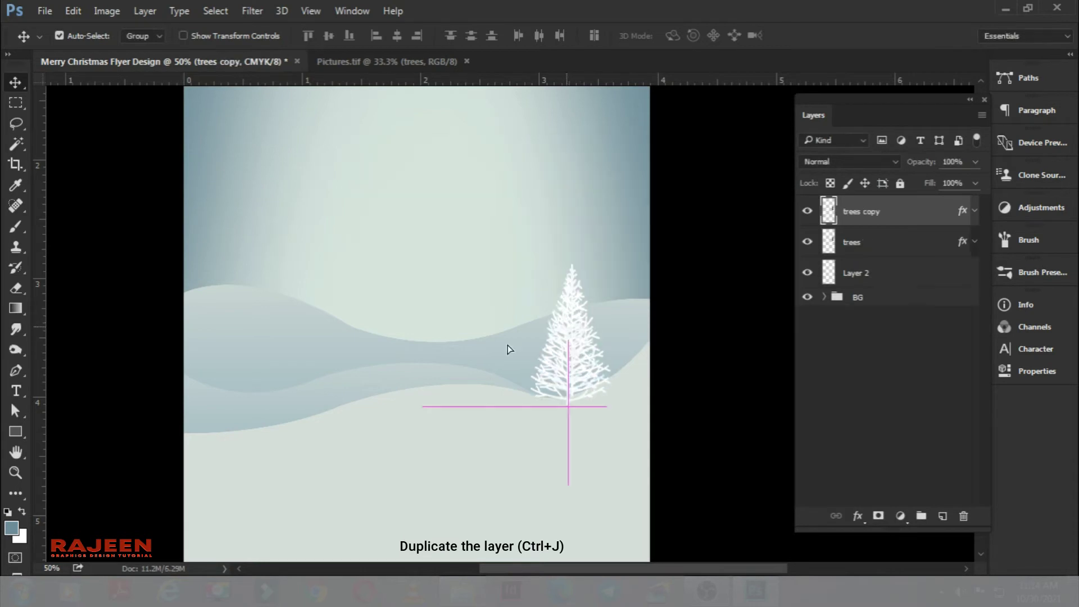
pyautogui.hotkey('ctrl', 't')
pyautogui.moveTo(458, 274); pyautogui.dragTo(438, 301)
pyautogui.moveTo(416, 348)
pyautogui.mouseDown()
pyautogui.moveTo(475, 311)
pyautogui.moveTo(480, 326)
pyautogui.mouseUp()
pyautogui.press('Return')
pyautogui.hotkey('shift', 'Right')
pyautogui.hotkey('shift', 'Right')
pyautogui.hotkey('shift', 'Right')
pyautogui.hotkey('shift', 'Right')
pyautogui.hotkey('shift', 'Right')
pyautogui.hotkey('shift', 'Right')
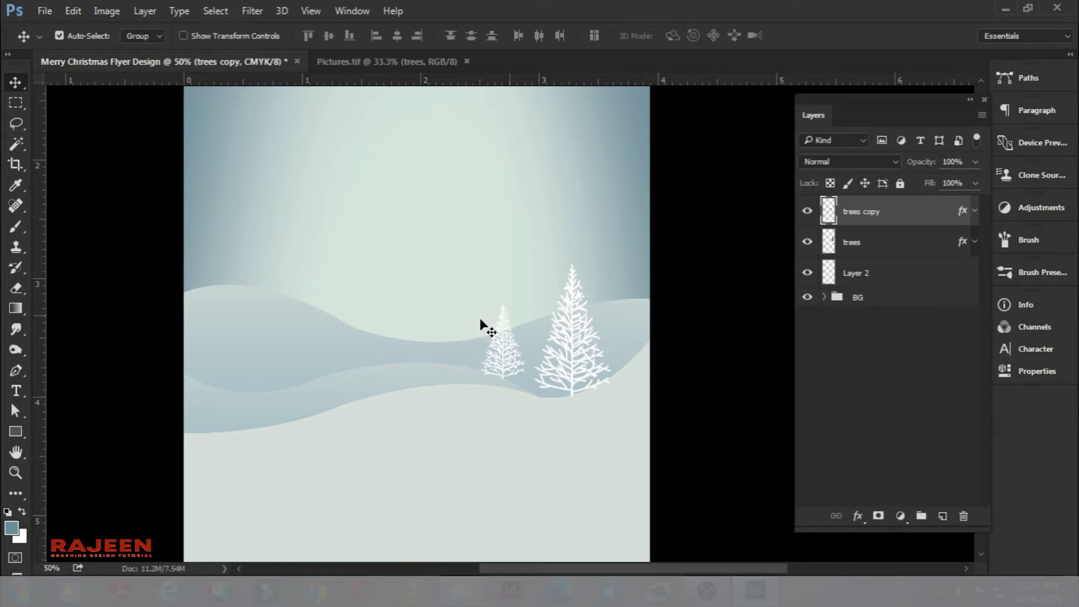
# Add a larger tree copy further left, lowered onto the hill
pyautogui.moveTo(481, 320)
pyautogui.mouseDown()
pyautogui.moveTo(341, 295)
pyautogui.moveTo(397, 253)
pyautogui.mouseUp()
pyautogui.hotkey('ctrl', 't')
pyautogui.moveTo(377, 299); pyautogui.dragTo(320, 360)
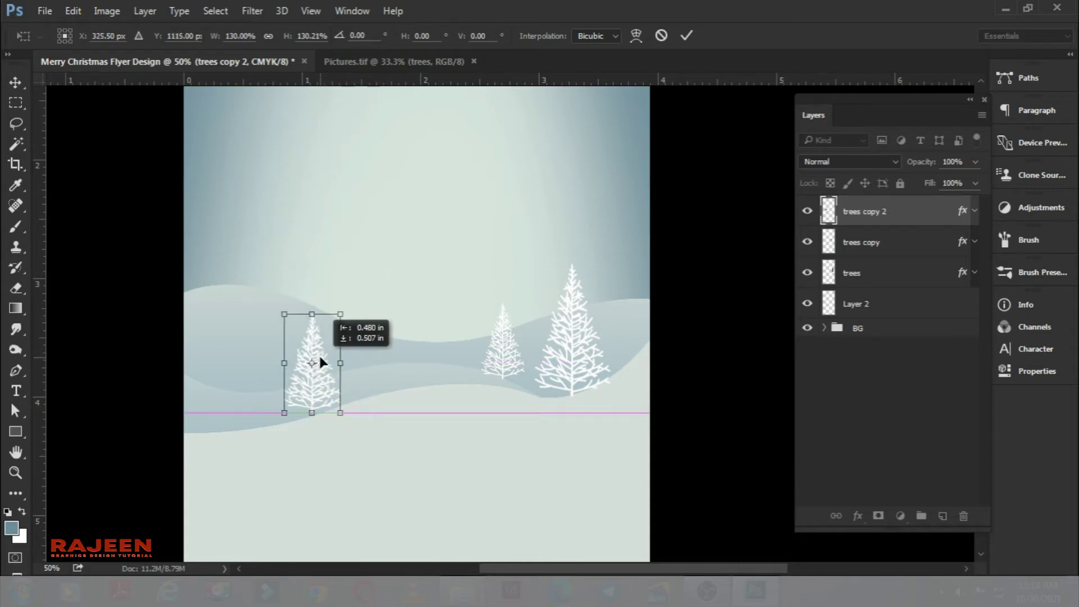
pyautogui.press('Return')
pyautogui.hotkey('shift', 'Down')
pyautogui.hotkey('ctrl', 't')
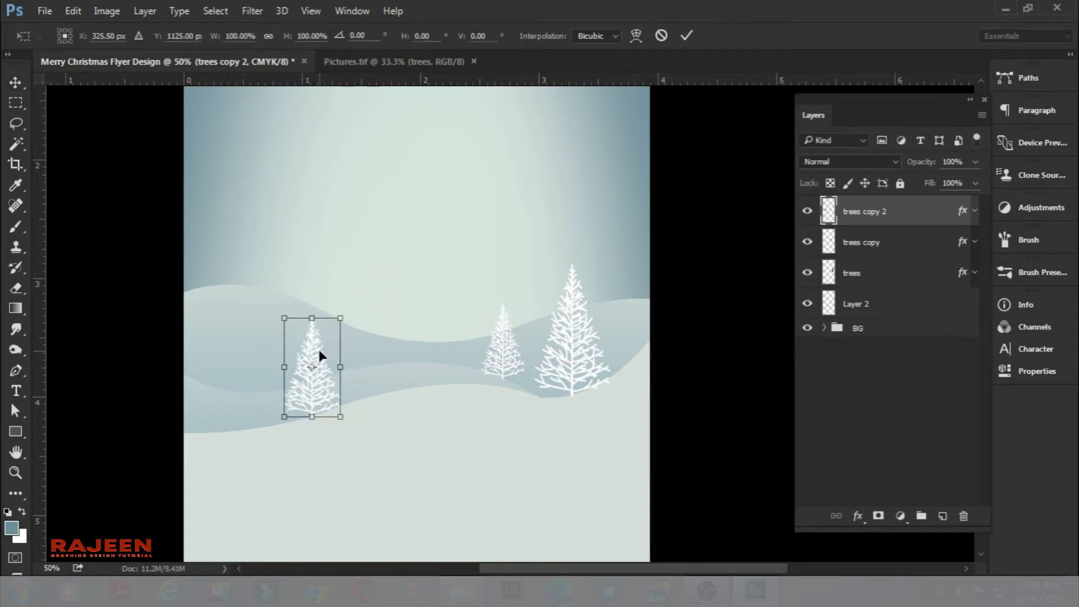
pyautogui.moveTo(337, 317); pyautogui.dragTo(355, 292)
pyautogui.press('Return')
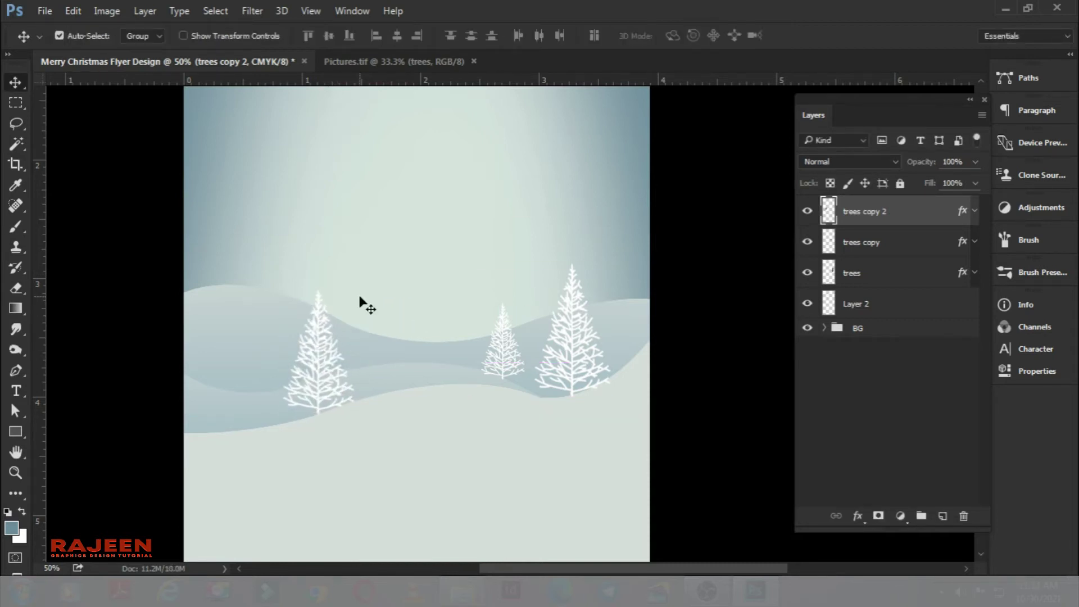
# Add a smaller far-left tree and a small background tree behind the others
pyautogui.hotkey('ctrl', 'j')
pyautogui.hotkey('ctrl', 't')
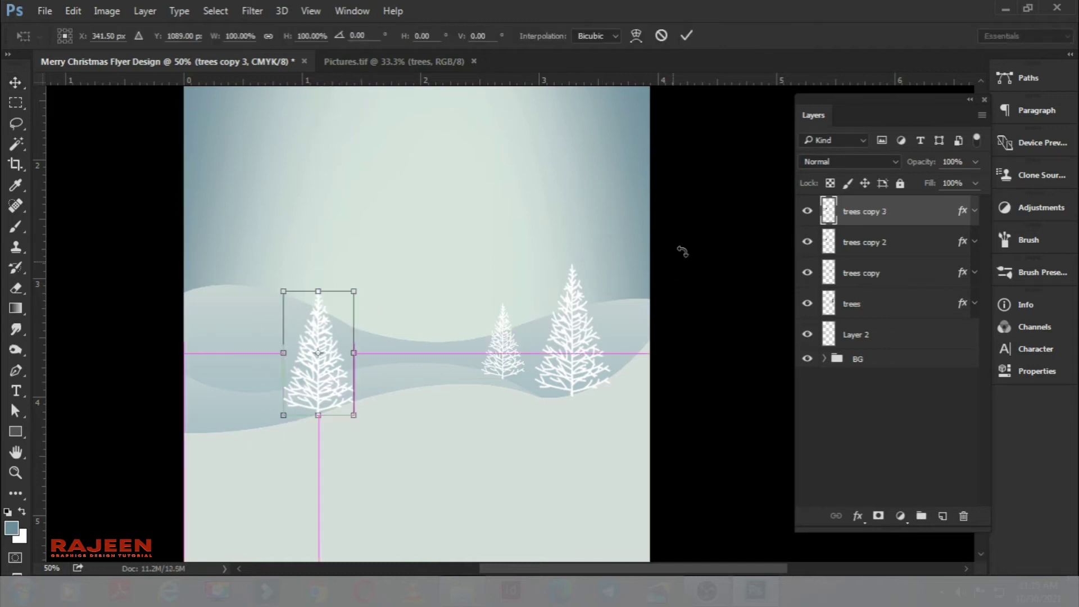
pyautogui.moveTo(356, 290); pyautogui.dragTo(343, 311)
pyautogui.moveTo(315, 349); pyautogui.dragTo(256, 330)
pyautogui.moveTo(282, 293); pyautogui.dragTo(270, 314)
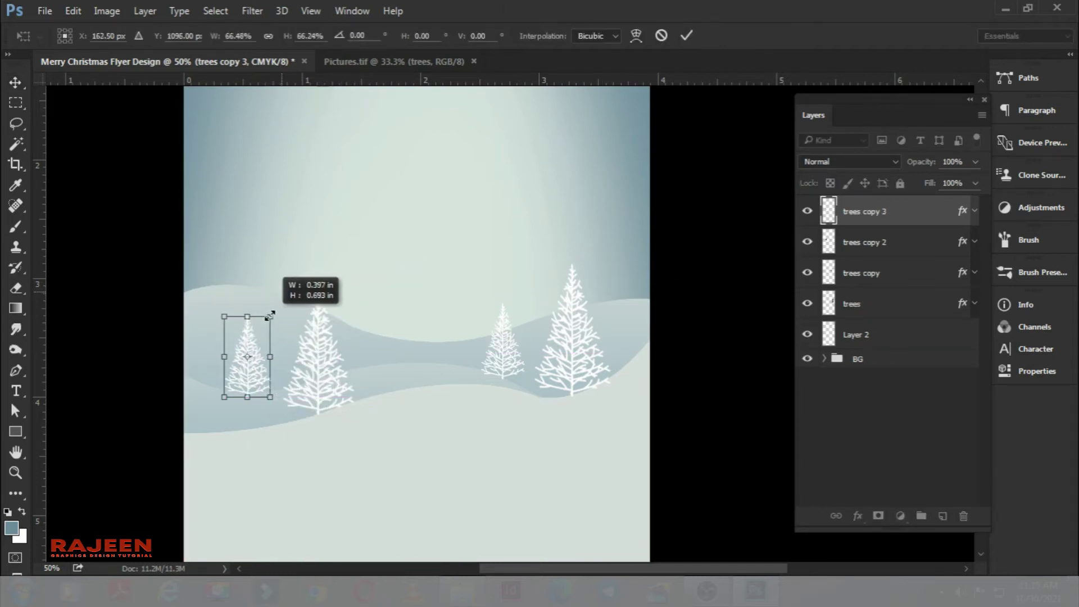
pyautogui.press('Return')
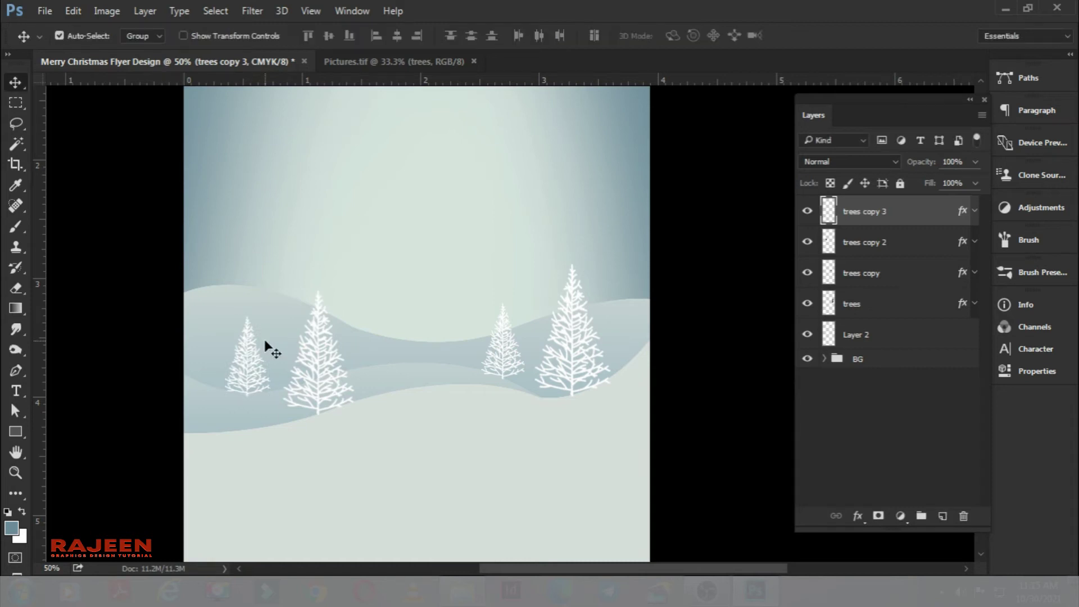
pyautogui.hotkey('ctrl', 'j')
pyautogui.moveTo(268, 349)
pyautogui.mouseDown()
pyautogui.moveTo(304, 299)
pyautogui.moveTo(298, 287)
pyautogui.mouseUp()
pyautogui.hotkey('ctrl', 't')
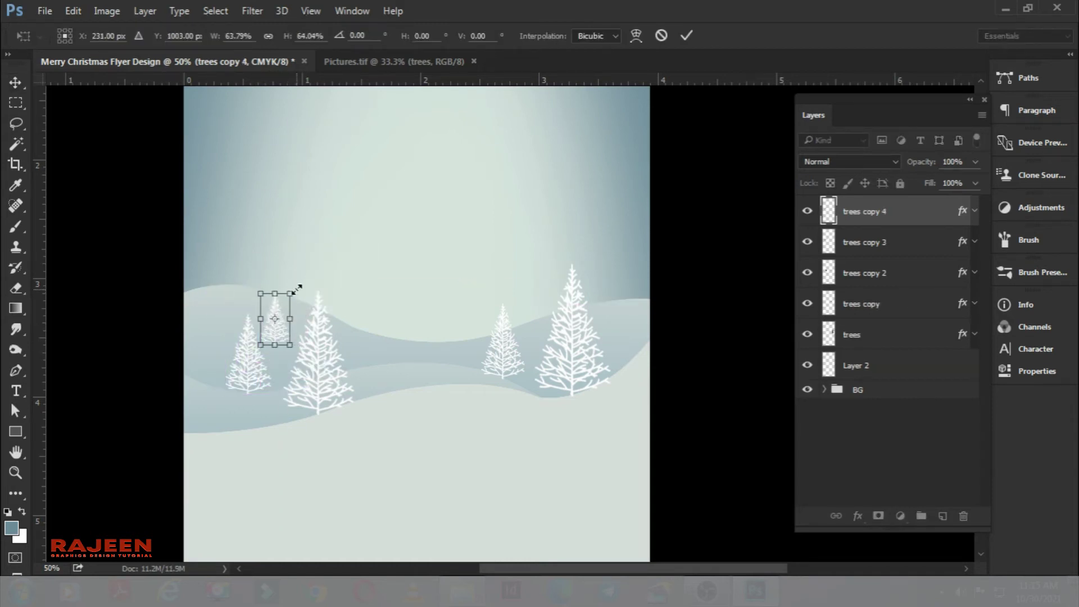
pyautogui.press('Return')
pyautogui.hotkey('shift', 'Right')
pyautogui.hotkey('shift', 'Right')
pyautogui.hotkey('shift', 'Right')
pyautogui.hotkey('shift', 'Right')
pyautogui.hotkey('shift', 'Right')
pyautogui.hotkey('shift', 'Right')
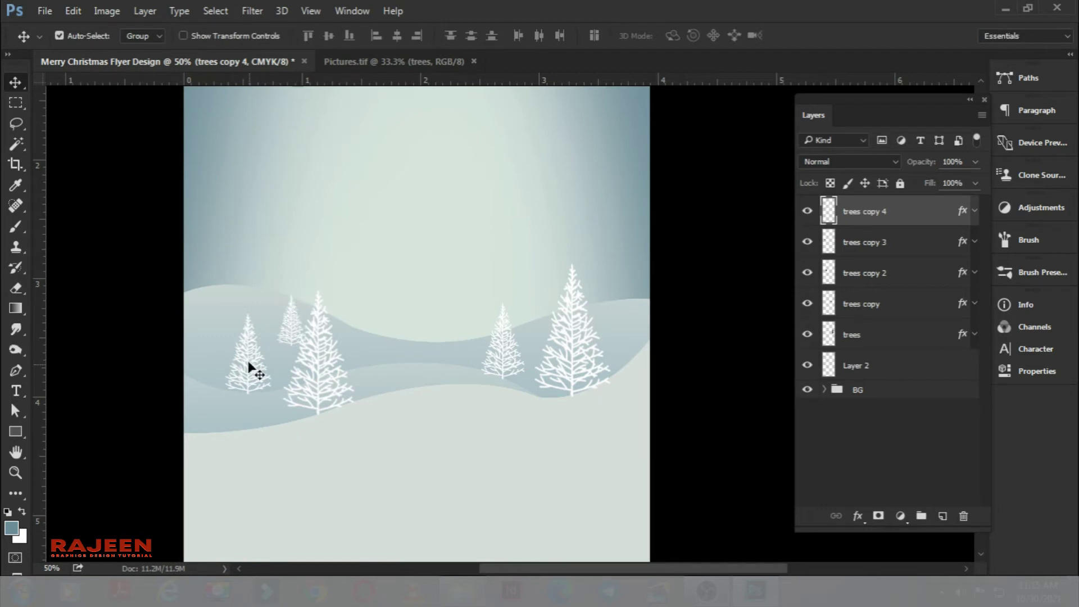
# Place an enlarged tree at the page's lower-left edge, then duplicate the trees copy 4 layer
pyautogui.hotkey('ctrl', 'j')
pyautogui.moveTo(250, 368); pyautogui.dragTo(230, 388)
pyautogui.hotkey('ctrl', 't')
pyautogui.moveTo(241, 348); pyautogui.dragTo(225, 387)
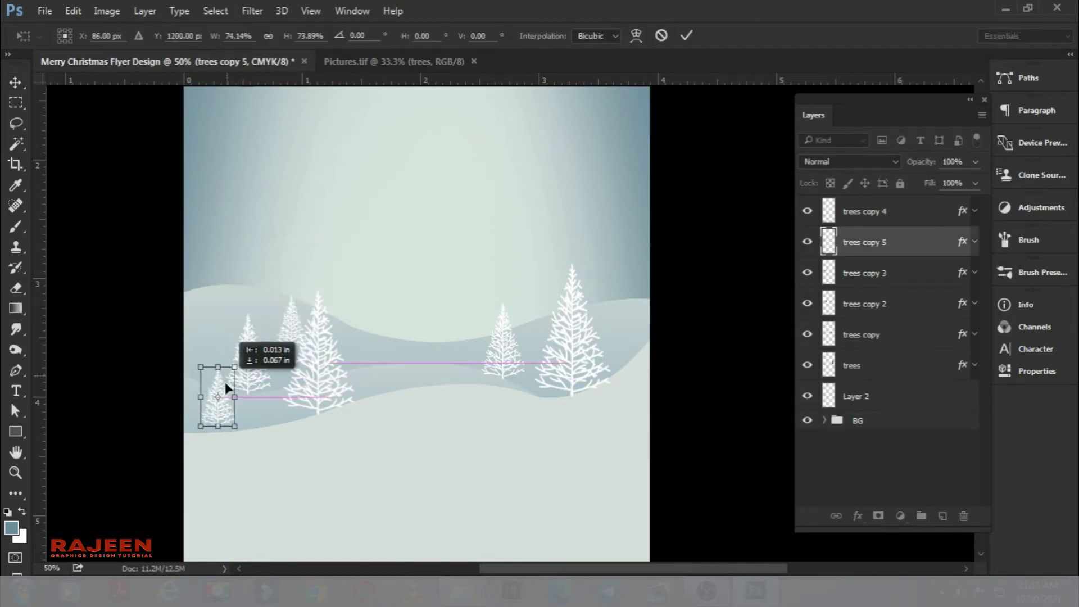
pyautogui.press('Return')
pyautogui.hotkey('shift', 'Left')
pyautogui.hotkey('shift', 'Left')
pyautogui.hotkey('shift', 'Left')
pyautogui.hotkey('shift', 'Left')
pyautogui.hotkey('shift', 'Left')
pyautogui.hotkey('shift', 'Down')
pyautogui.hotkey('shift', 'Down')
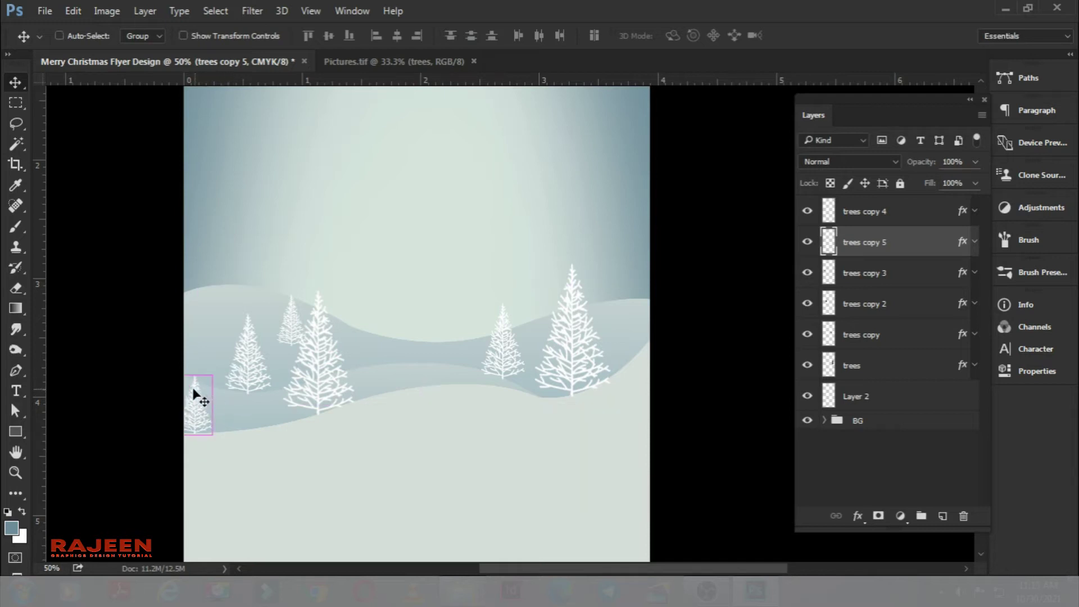
pyautogui.hotkey('ctrl', 't')
pyautogui.moveTo(212, 373); pyautogui.dragTo(228, 345)
pyautogui.press('Return')
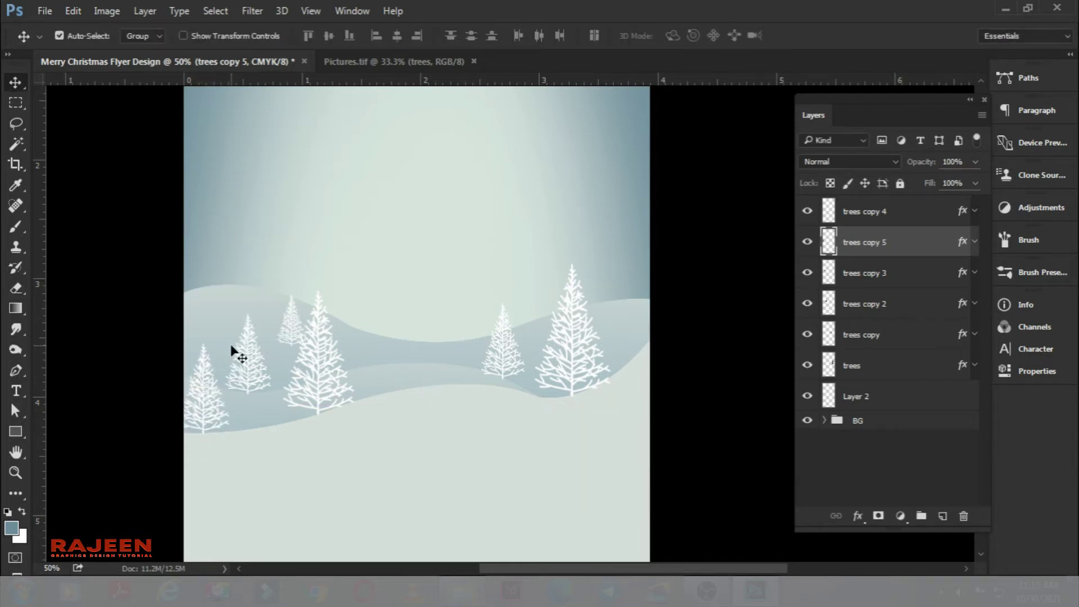
pyautogui.moveTo(425, 303); pyautogui.dragTo(407, 306)
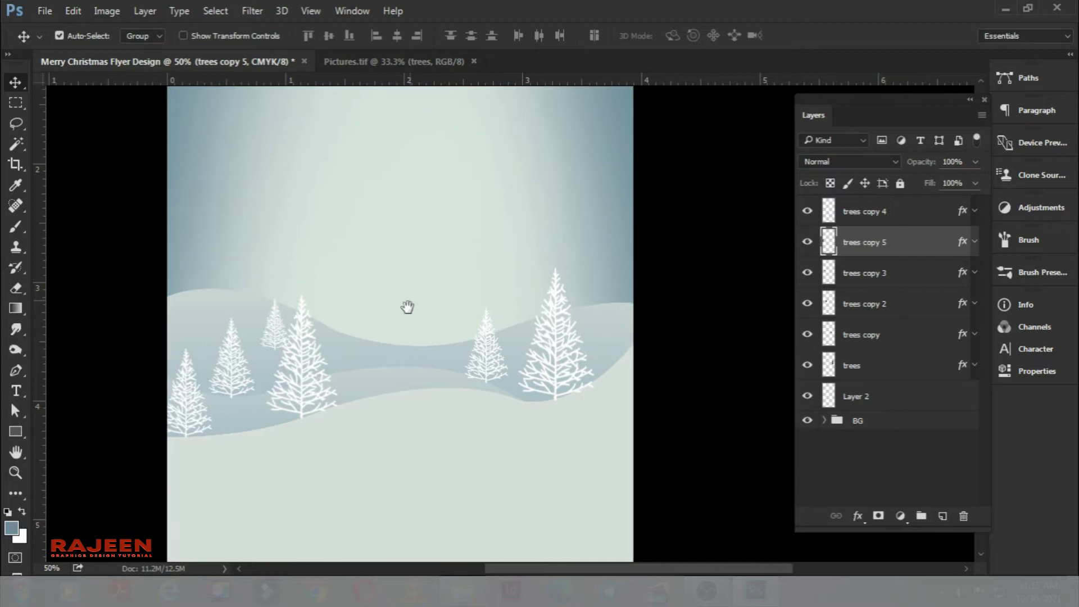
pyautogui.click(907, 223)
pyautogui.hotkey('ctrl', 'j')
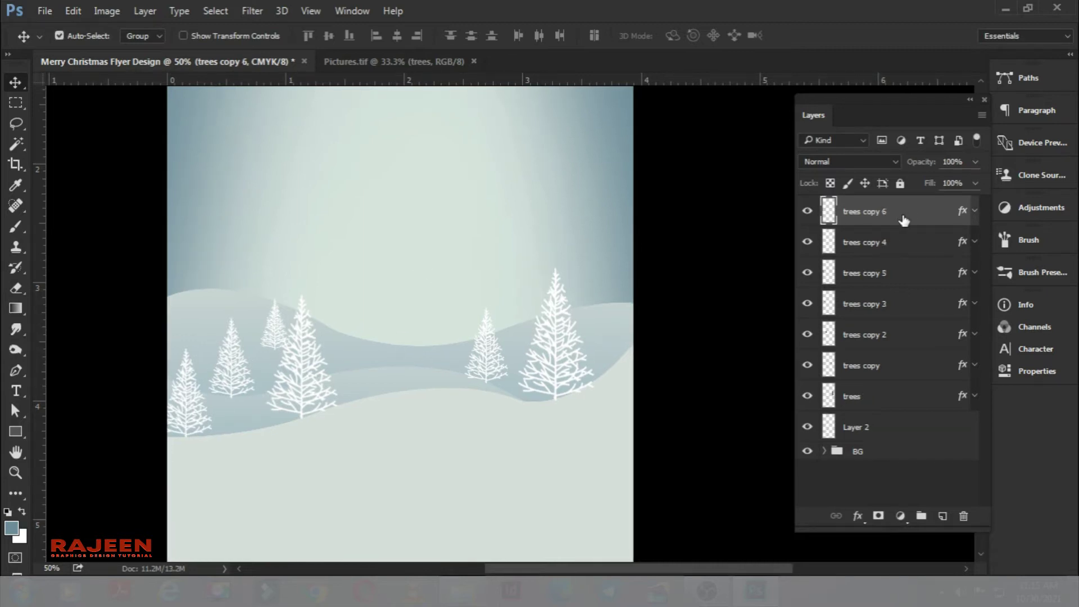
# Give the trees copy 6 tree a blue-grey Color Overlay of CMYK 38/17/18/0
pyautogui.doubleClick(965, 214)
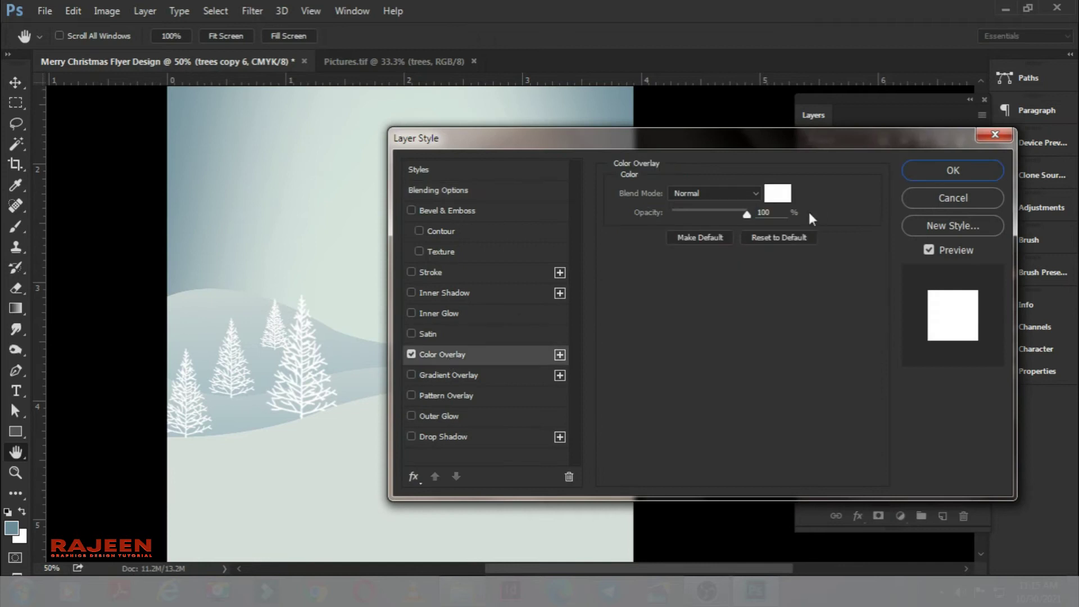
pyautogui.click(781, 194)
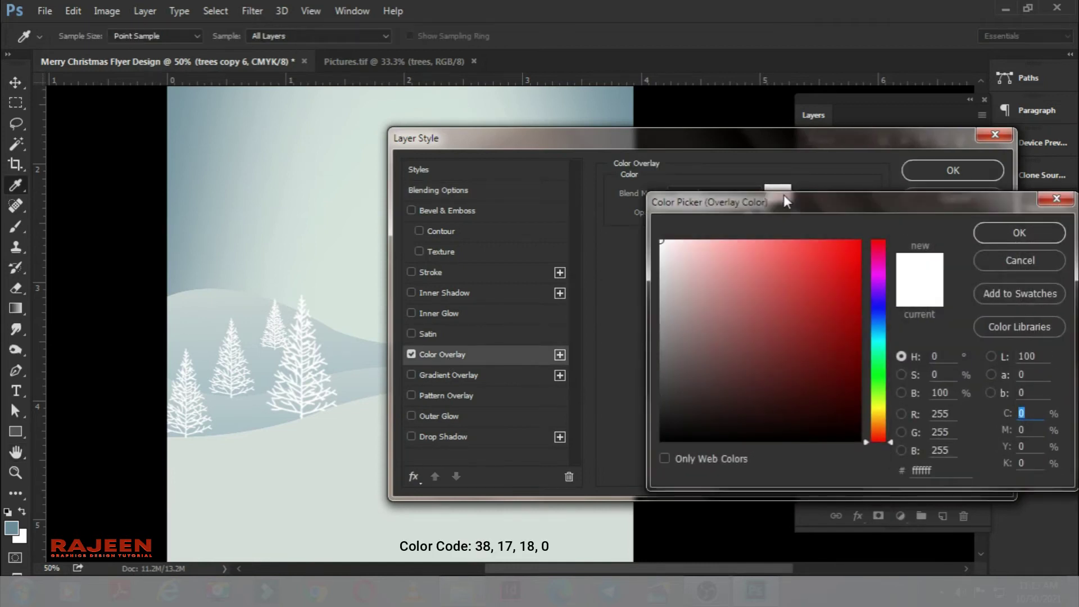
pyautogui.write('38')
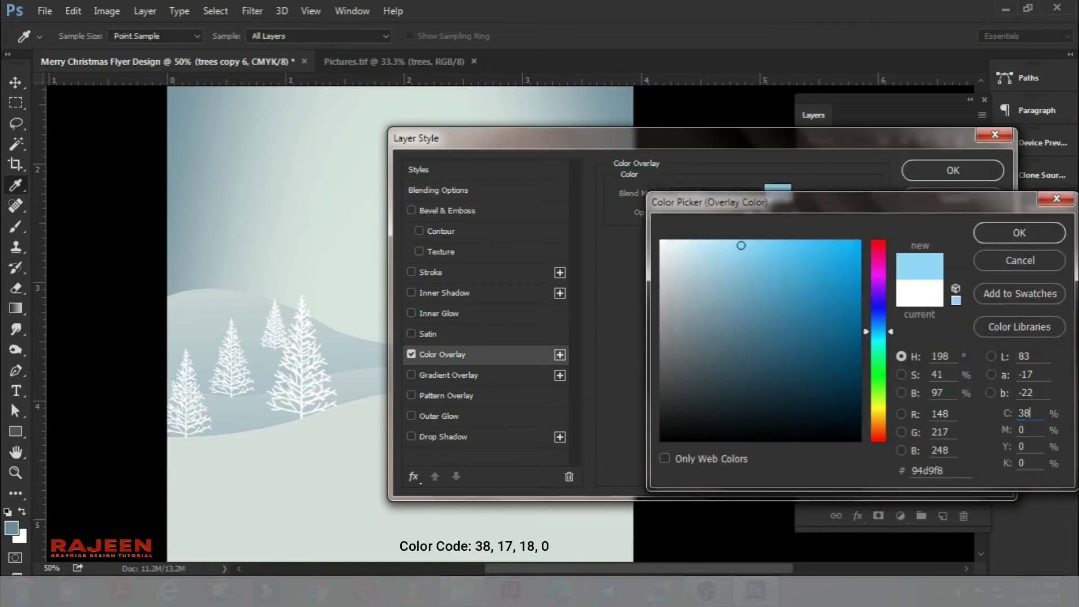
pyautogui.press('Tab')
pyautogui.write('17')
pyautogui.press('Tab')
pyautogui.write('18')
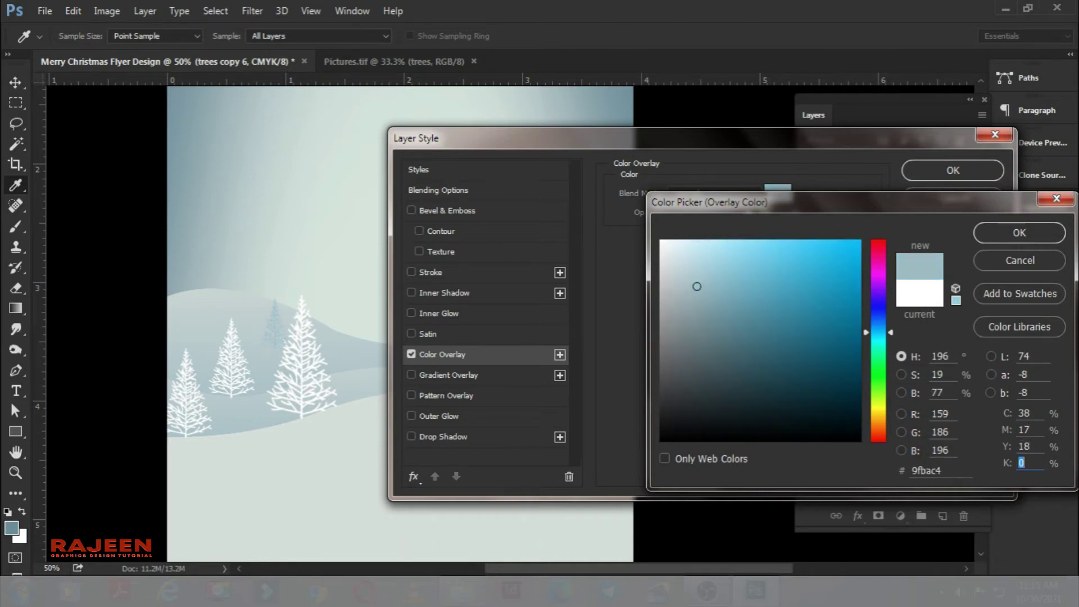
pyautogui.press('Return')
pyautogui.press('Return')
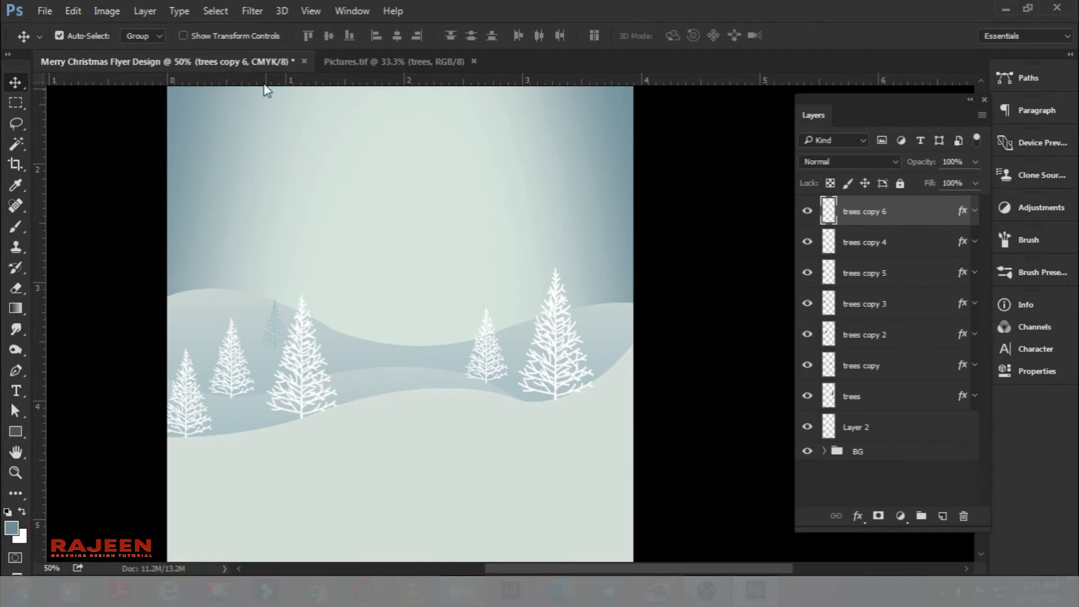
# Move the faint tree onto the right hill and add a slightly smaller copy on the middle hill
pyautogui.moveTo(267, 102); pyautogui.dragTo(280, 108)
pyautogui.hotkey('ctrl', 't')
pyautogui.moveTo(275, 306)
pyautogui.mouseDown()
pyautogui.moveTo(359, 271)
pyautogui.moveTo(595, 263)
pyautogui.moveTo(538, 276)
pyautogui.mouseUp()
pyautogui.press('Return')
pyautogui.hotkey('ctrl', 'j')
pyautogui.hotkey('shift', 'Left')
pyautogui.hotkey('shift', 'Left')
pyautogui.hotkey('shift', 'Left')
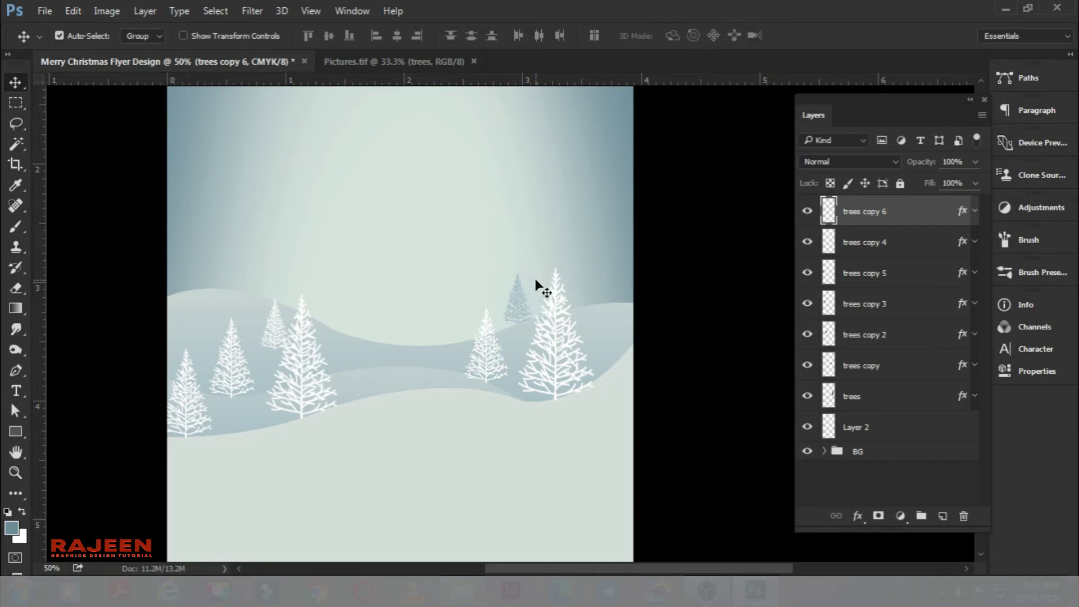
pyautogui.hotkey('ctrl', 't')
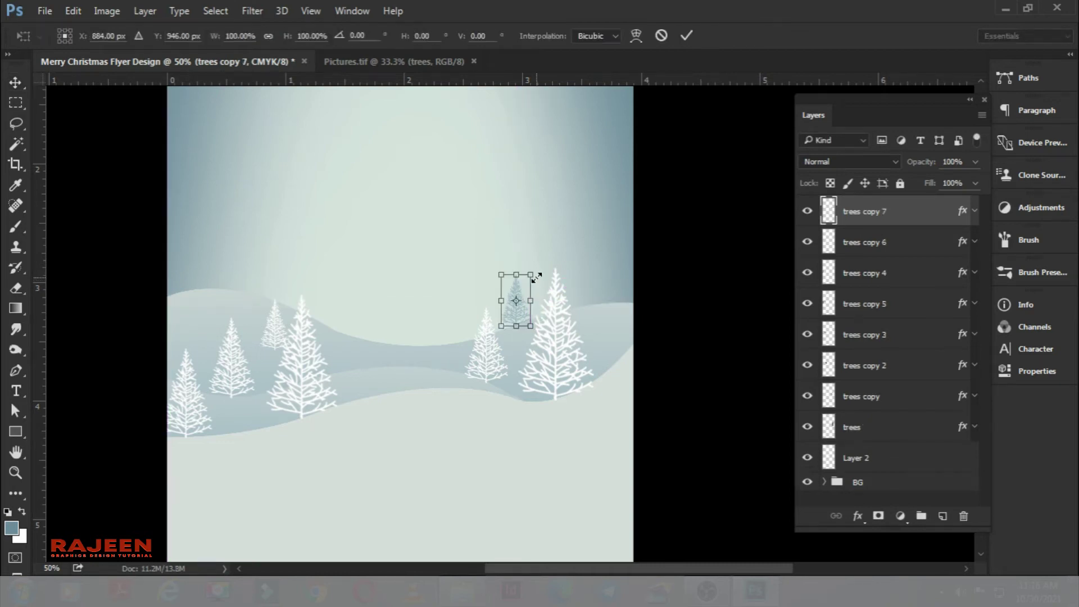
pyautogui.moveTo(517, 285)
pyautogui.mouseDown()
pyautogui.moveTo(446, 307)
pyautogui.moveTo(456, 312)
pyautogui.mouseUp()
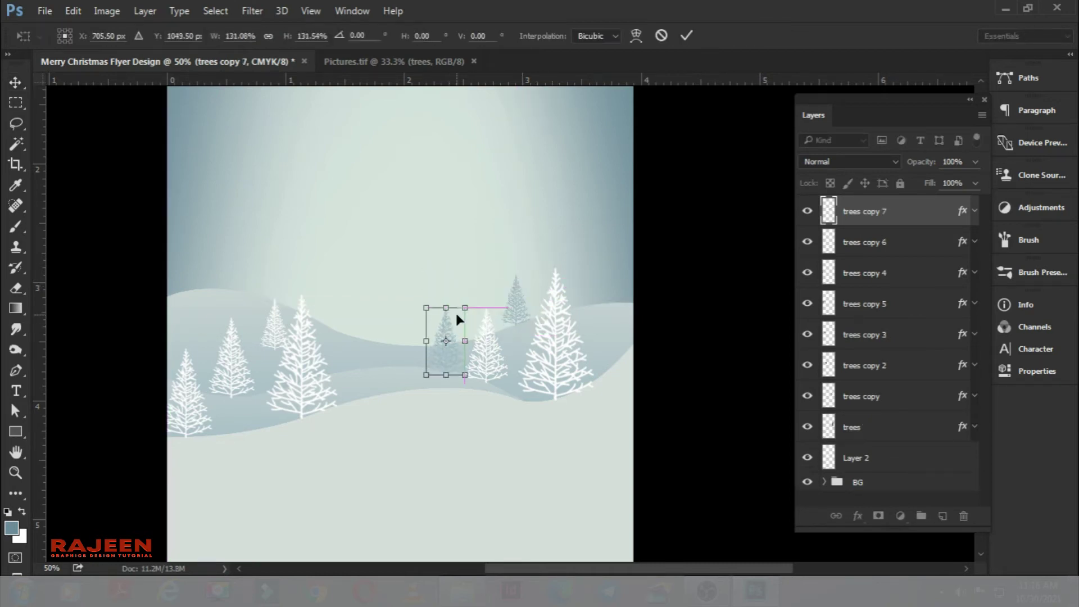
pyautogui.press('Return')
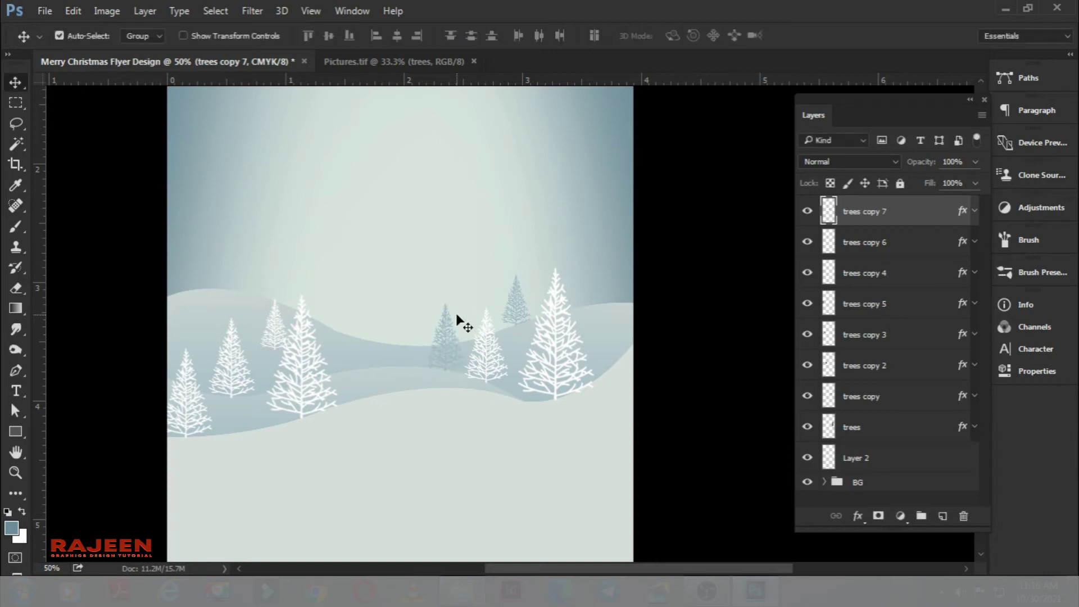
pyautogui.hotkey('ctrl', 't')
pyautogui.moveTo(468, 301); pyautogui.dragTo(465, 306)
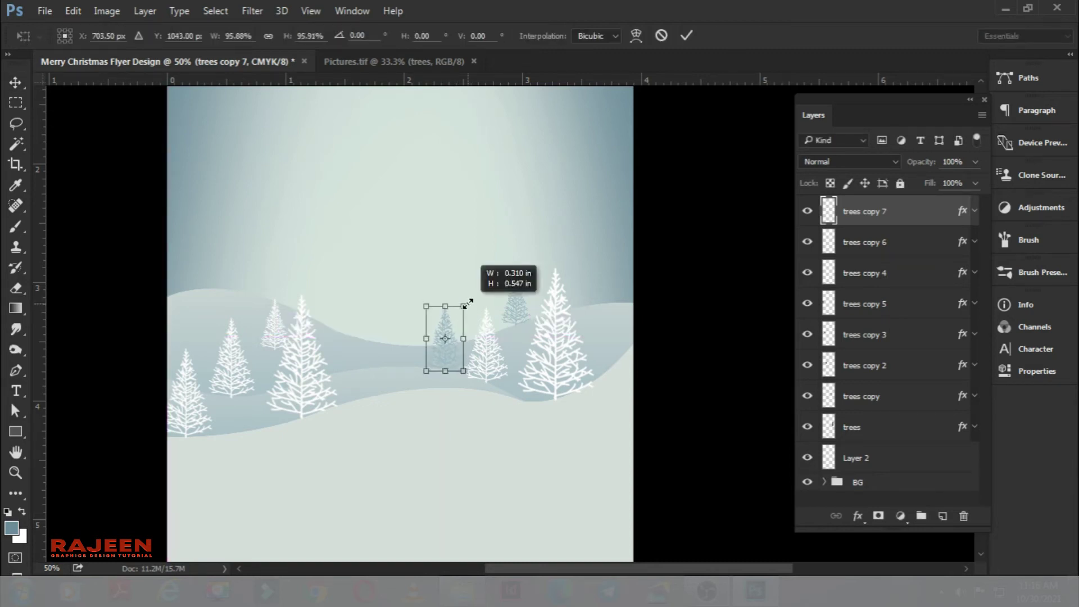
pyautogui.press('Return')
# Add a two-thirds-size faint tree on the left hills, layering trees copy 8 behind the front trees
pyautogui.hotkey('ctrl', 'alt', 't')
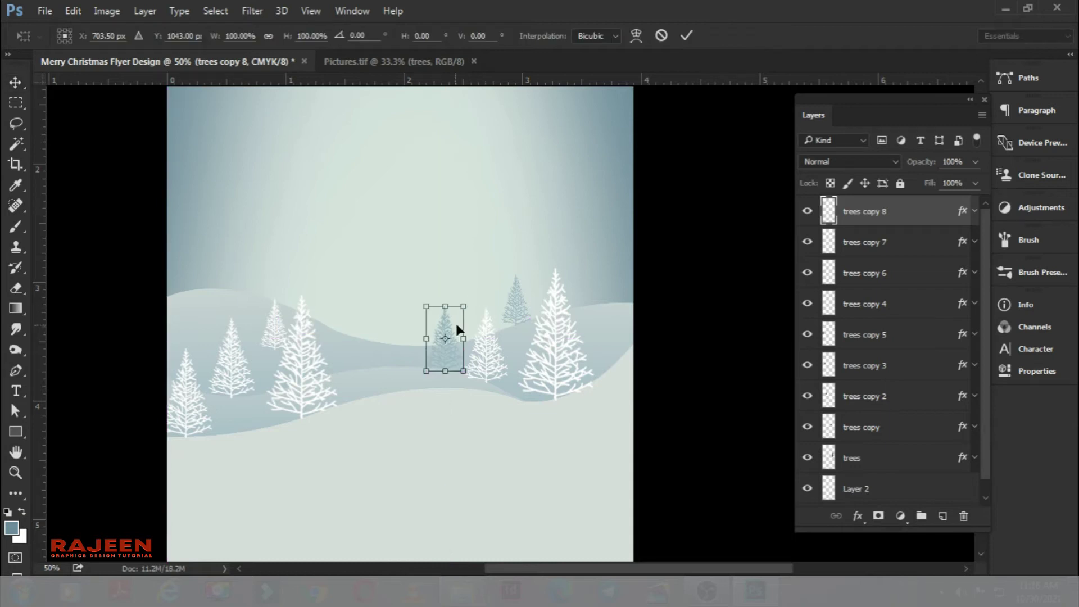
pyautogui.moveTo(456, 329); pyautogui.dragTo(299, 313)
pyautogui.moveTo(306, 355); pyautogui.dragTo(292, 332)
pyautogui.press('Return')
pyautogui.click(270, 352)
pyautogui.click(287, 325)
pyautogui.press('ctrl')
pyautogui.press('ctrl')
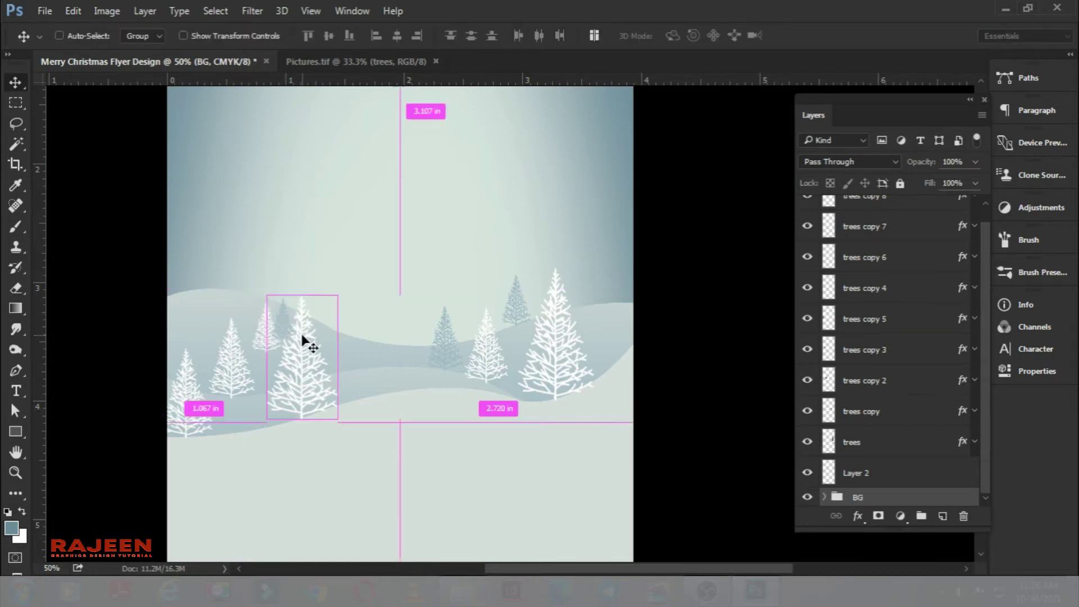
pyautogui.hotkey('ctrl', '+')
pyautogui.keyDown('ctrl'); pyautogui.click(348, 288); pyautogui.keyUp('ctrl')
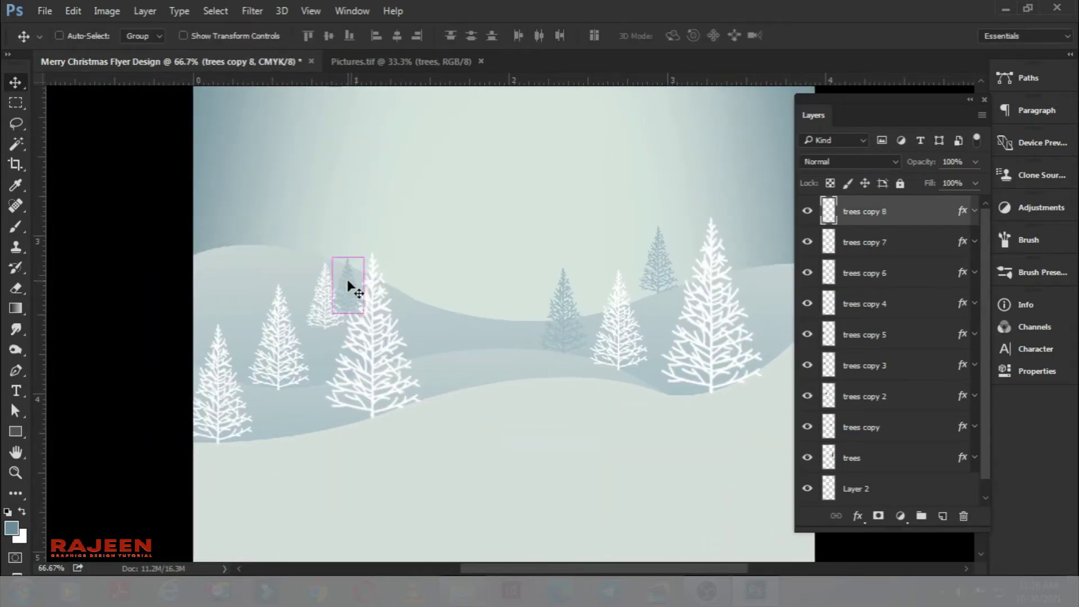
pyautogui.moveTo(348, 287); pyautogui.dragTo(346, 278)
pyautogui.hotkey('shift', 'Up')
pyautogui.hotkey('shift', 'Up')
pyautogui.moveTo(320, 237); pyautogui.dragTo(344, 238)
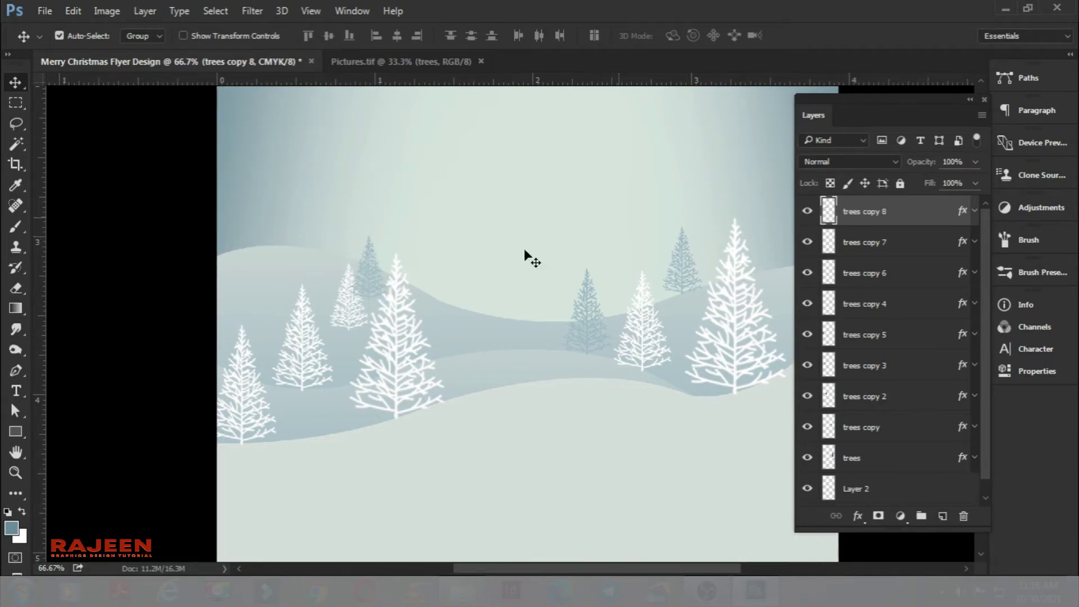
pyautogui.moveTo(895, 224); pyautogui.dragTo(884, 408)
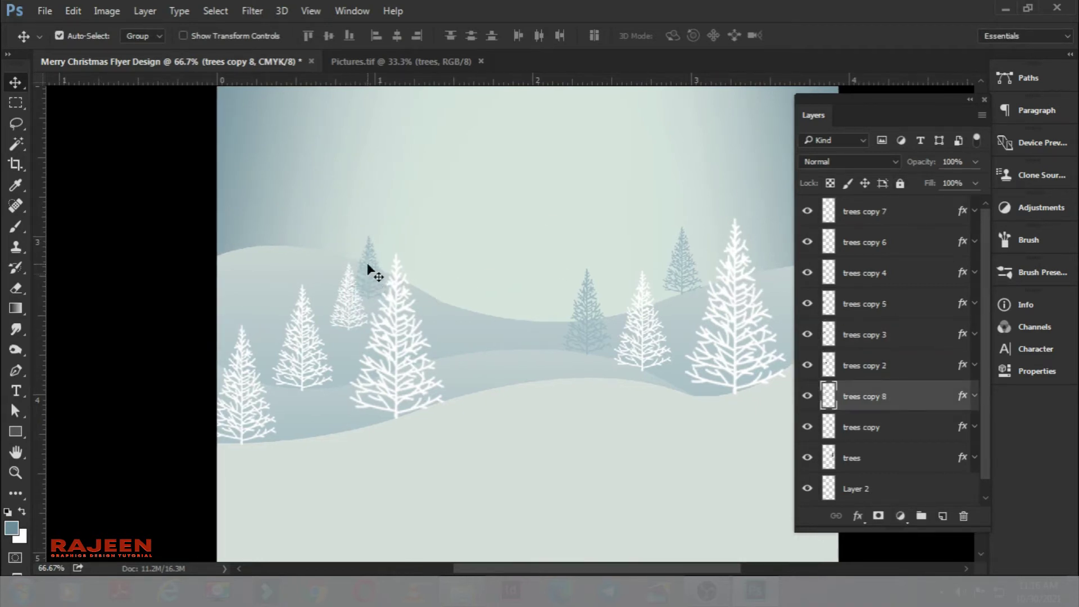
# Duplicate the small faded tree to the left edge of the flyer
pyautogui.moveTo(368, 269)
pyautogui.mouseDown()
pyautogui.moveTo(330, 260)
pyautogui.moveTo(245, 288)
pyautogui.moveTo(272, 241)
pyautogui.mouseUp()
pyautogui.hotkey('ctrl', 't')
pyautogui.press('Return')
pyautogui.hotkey('ctrl', '0')
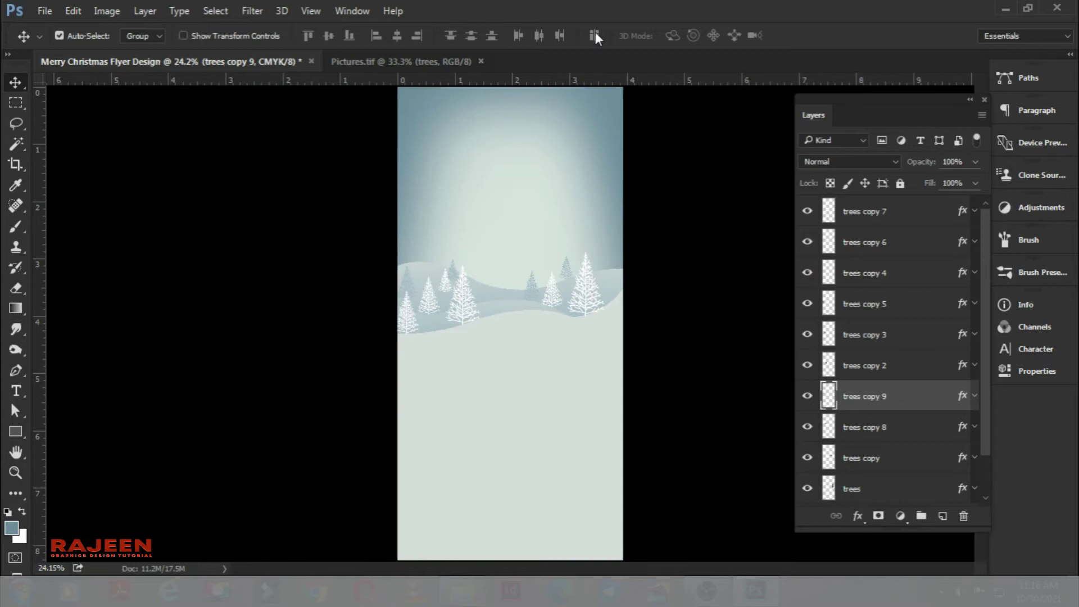
pyautogui.hotkey('ctrl', '+')
pyautogui.hotkey('ctrl', '+')
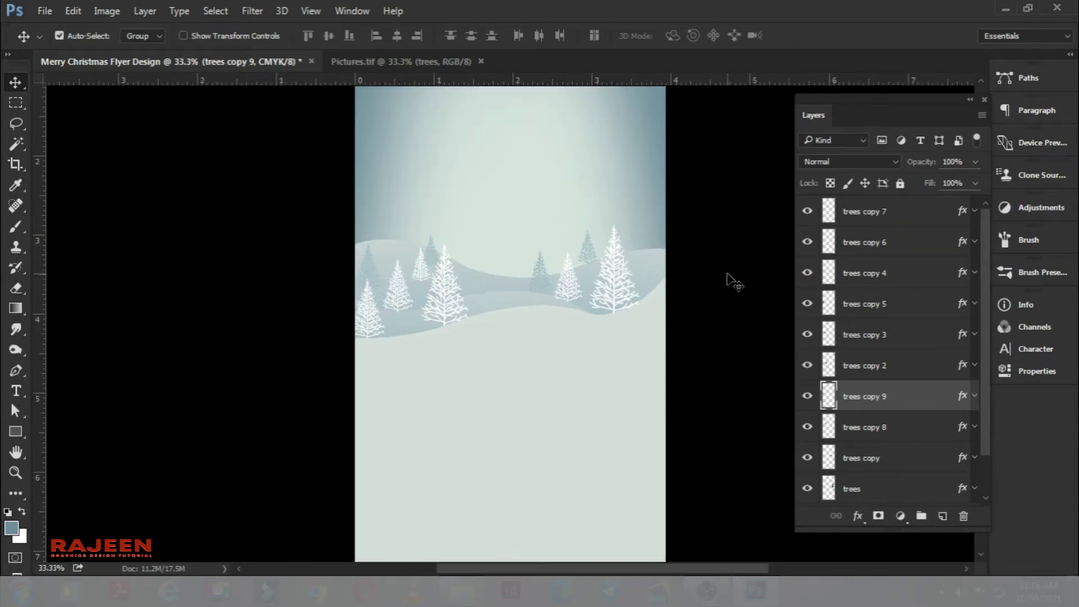
pyautogui.hotkey('ctrl', '+')
pyautogui.hscroll(5, 729, 281)
# Add a small white tree, about 58% size, at the top-right hill edge
pyautogui.keyDown('ctrl'); pyautogui.click(421, 284); pyautogui.keyUp('ctrl')
pyautogui.moveTo(365, 264); pyautogui.dragTo(383, 242)
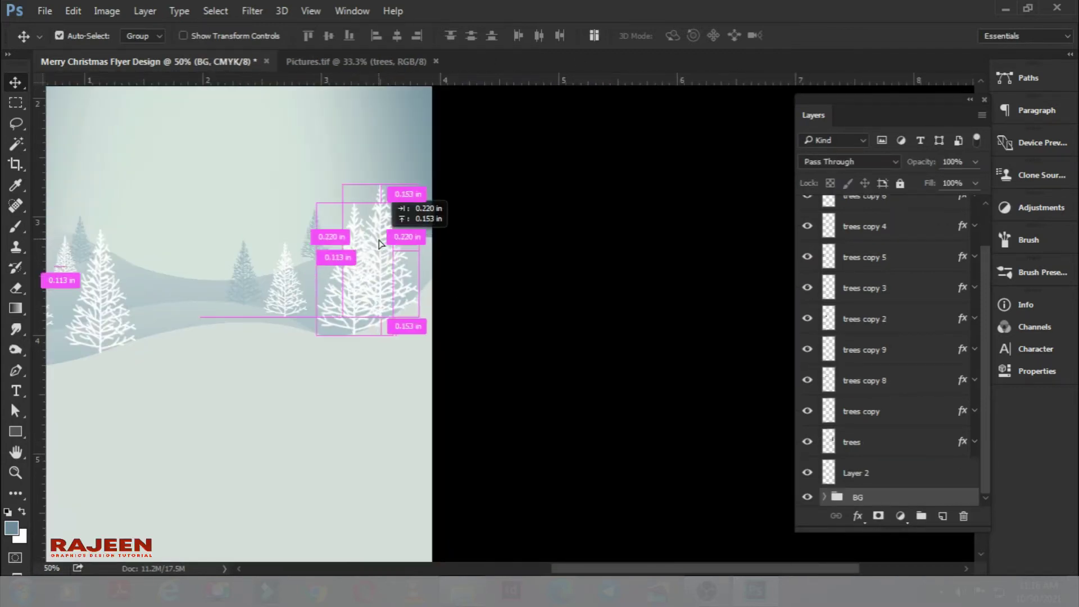
pyautogui.hotkey('ctrl', 't')
pyautogui.moveTo(414, 181); pyautogui.dragTo(396, 212)
pyautogui.moveTo(364, 252)
pyautogui.mouseDown()
pyautogui.moveTo(409, 197)
pyautogui.moveTo(408, 176)
pyautogui.mouseUp()
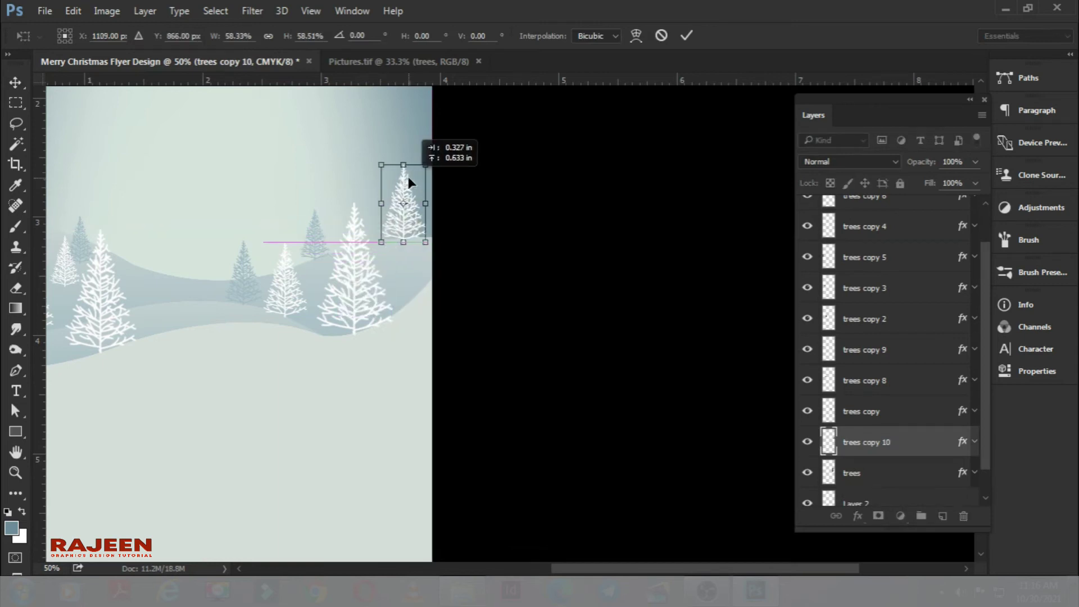
pyautogui.press('Return')
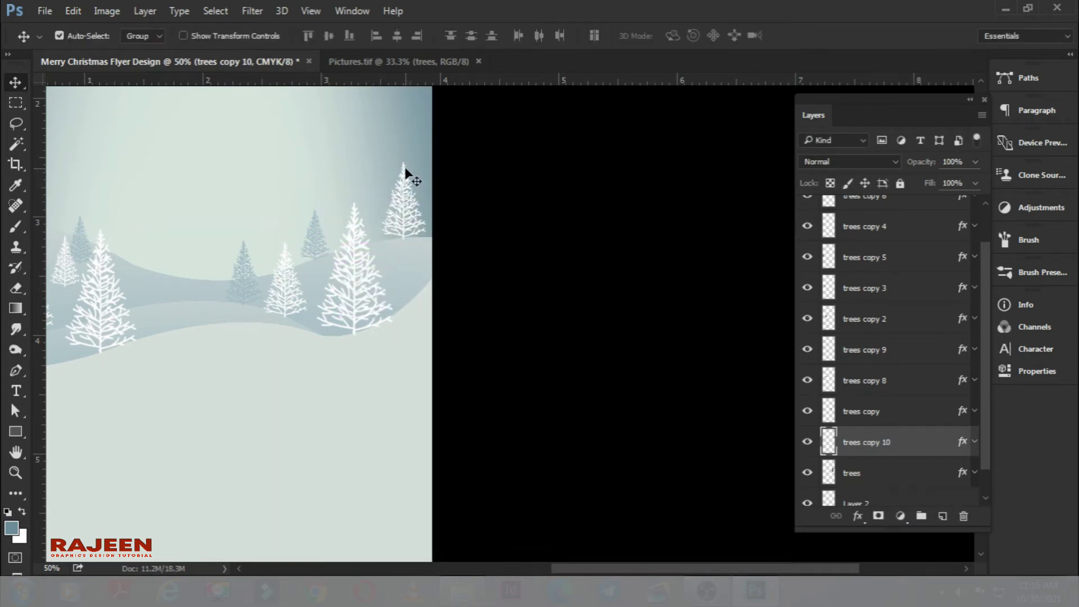
pyautogui.scroll(3, 432, 202)
pyautogui.hotkey('ctrl', '0')
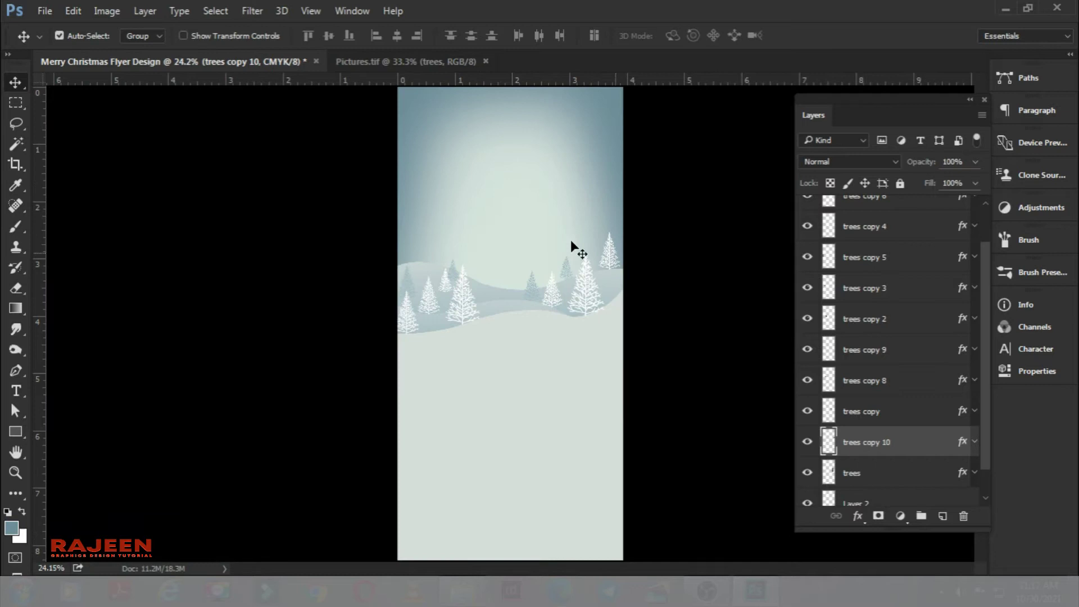
# Group the tree layers from trees copy 7 down to Layer 2 into a group named Trees
pyautogui.scroll(2, 983, 249)
pyautogui.click(955, 211)
pyautogui.scroll(-3, 986, 226)
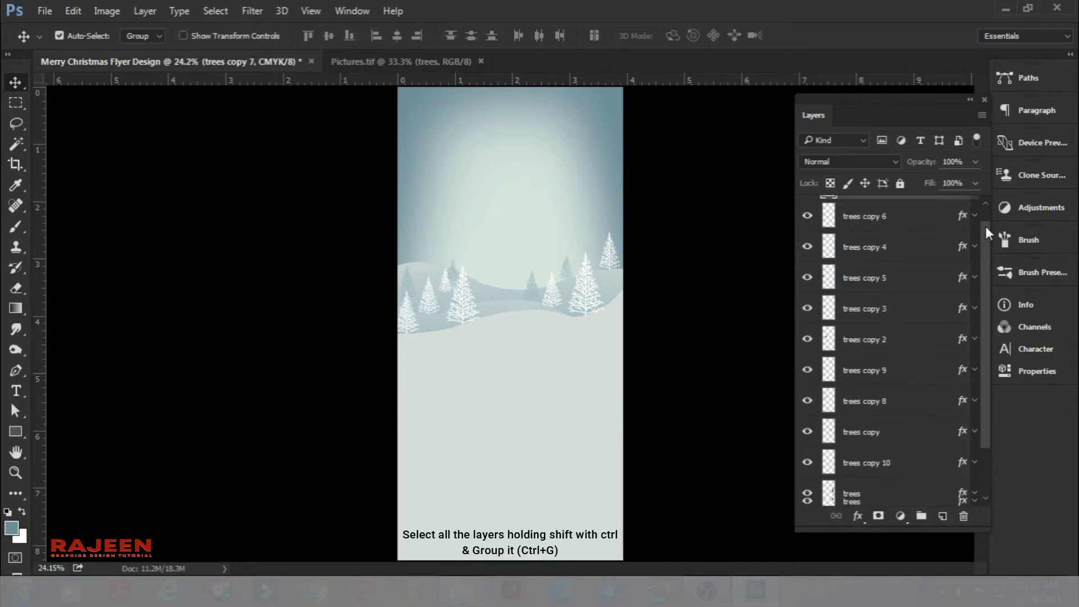
pyautogui.keyDown('shift'); pyautogui.click(898, 472); pyautogui.keyUp('shift')
pyautogui.hotkey('ctrl', 'g')
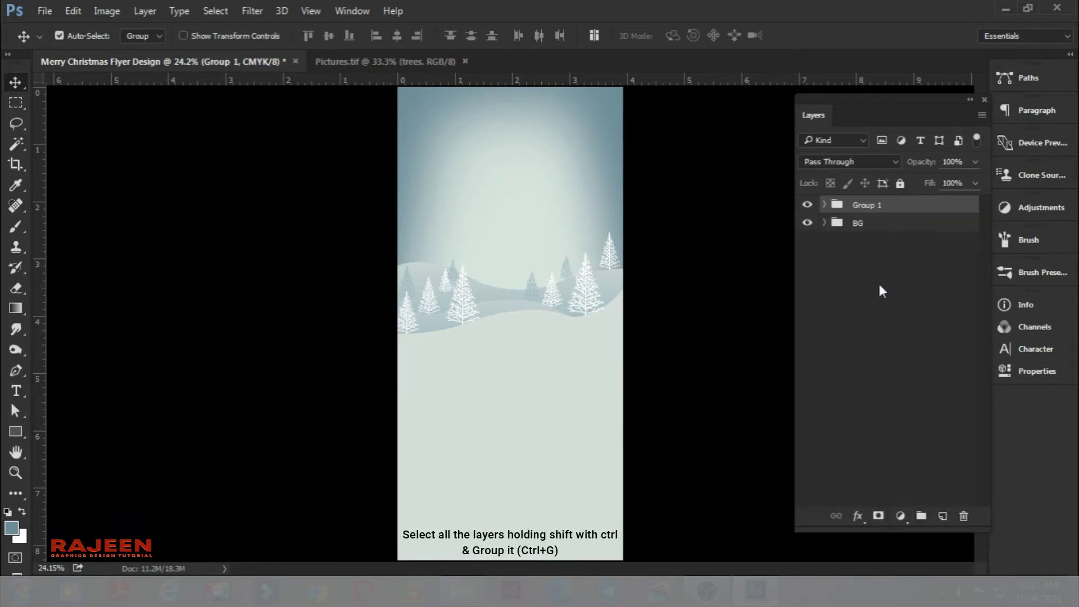
pyautogui.write('Trees')
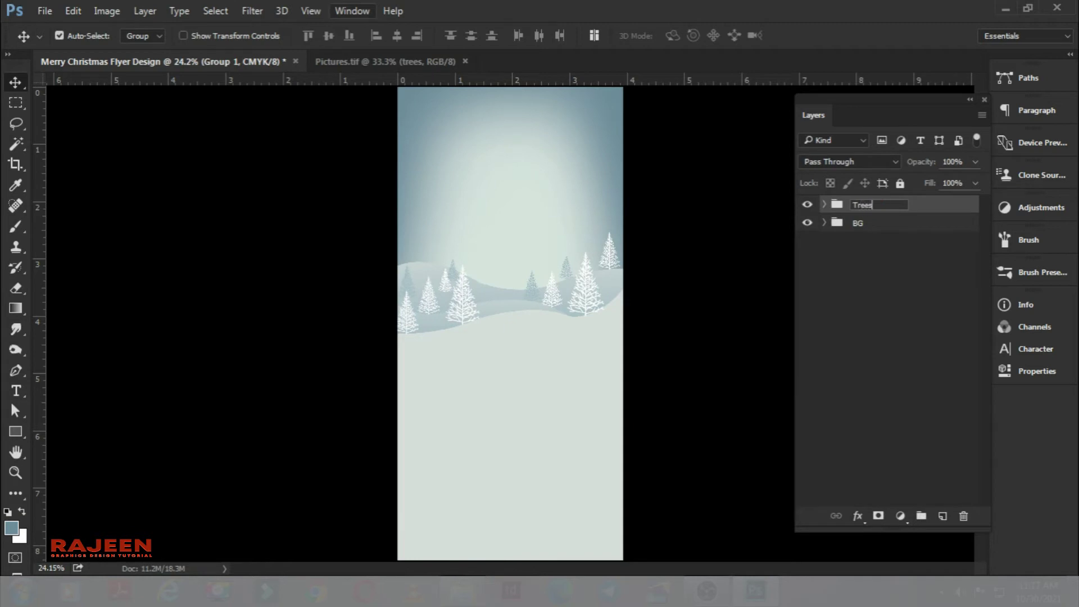
pyautogui.press('Return')
# Add a new empty layer above the Trees group
pyautogui.hotkey('ctrl', '-')
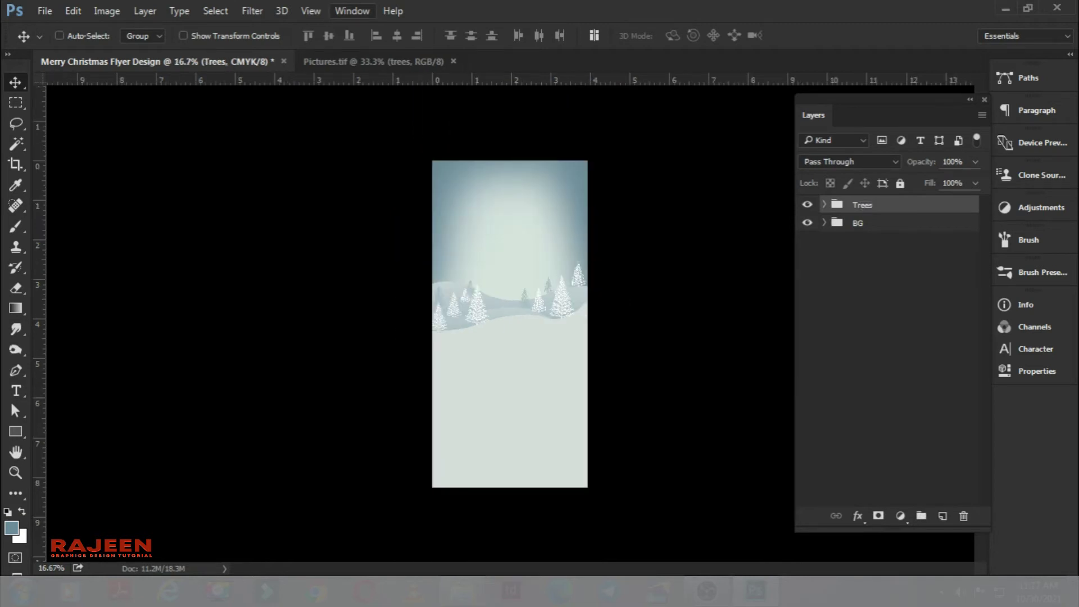
pyautogui.hotkey('ctrl', '+')
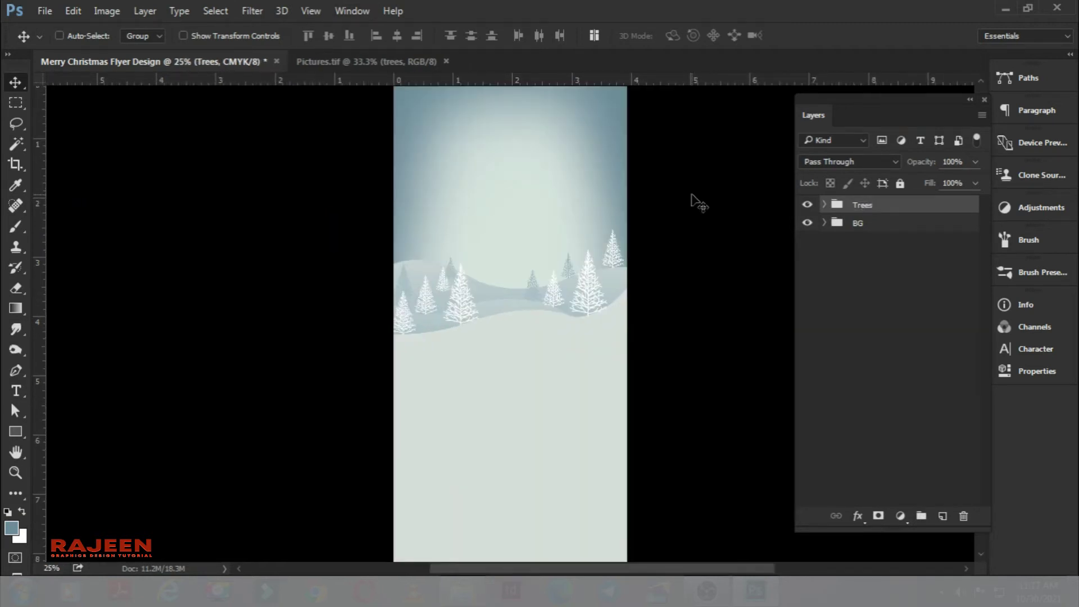
pyautogui.click(943, 515)
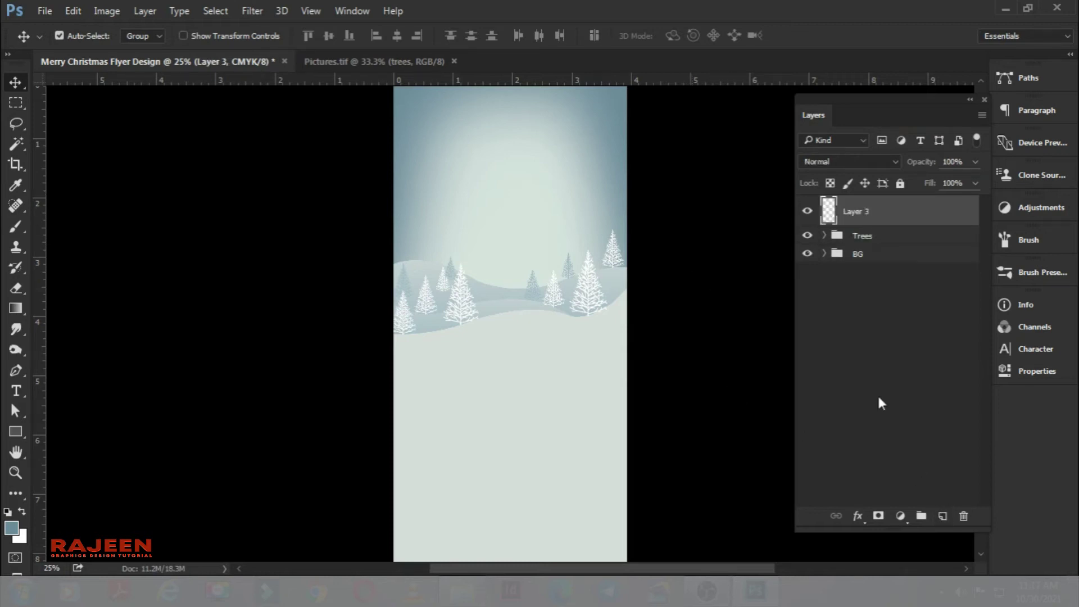
pyautogui.hotkey('ctrl', '+')
pyautogui.moveTo(535, 223); pyautogui.dragTo(447, 328)
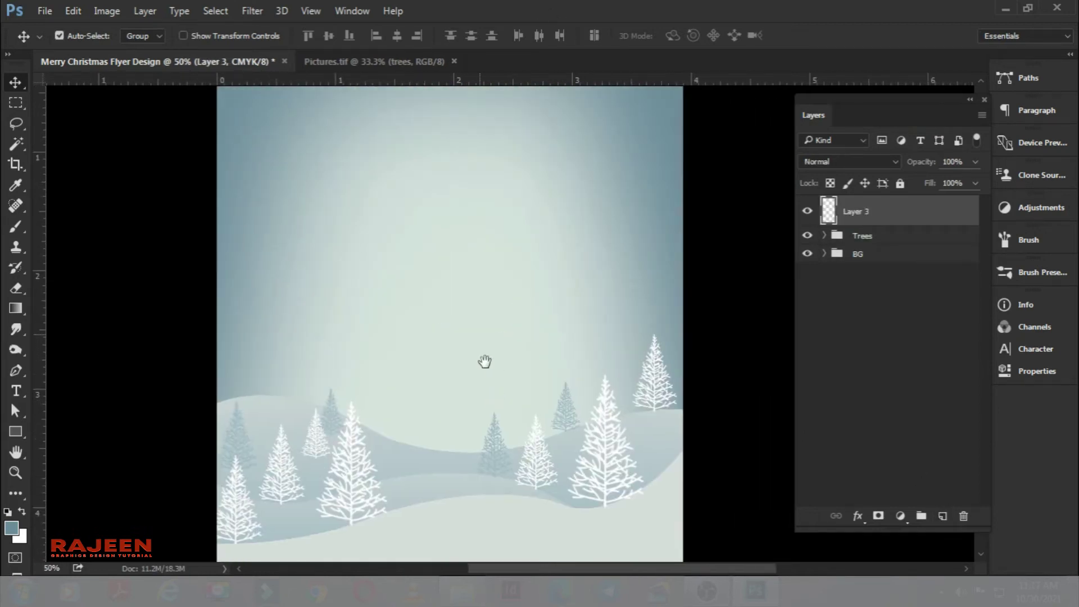
# Type a near-black MERRY CHRISTMAS heading split over two lines
pyautogui.press('t')
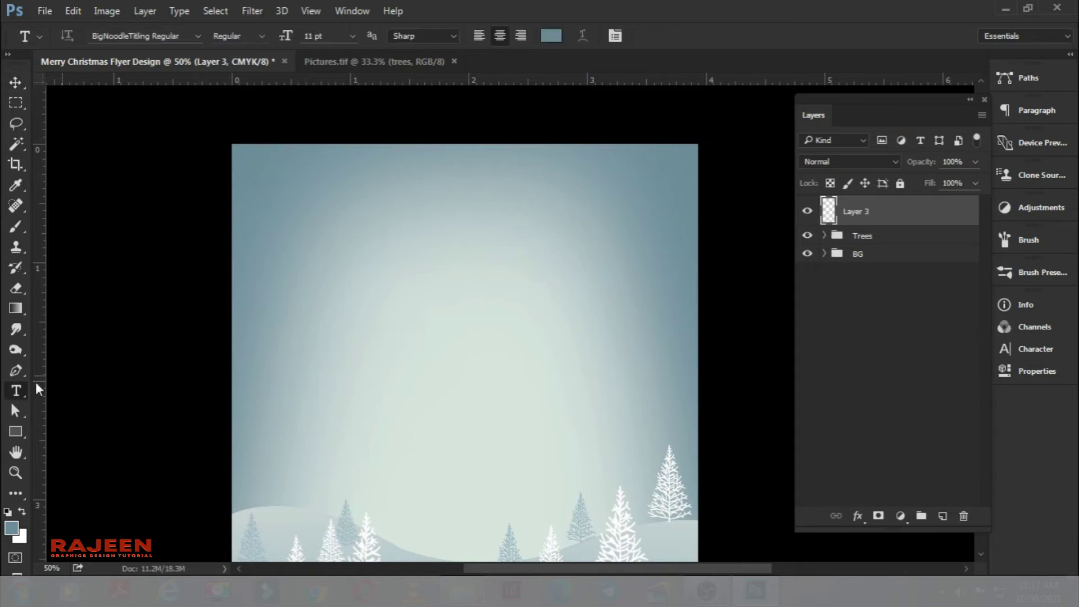
pyautogui.click(309, 270)
pyautogui.click(551, 35)
pyautogui.click(778, 430)
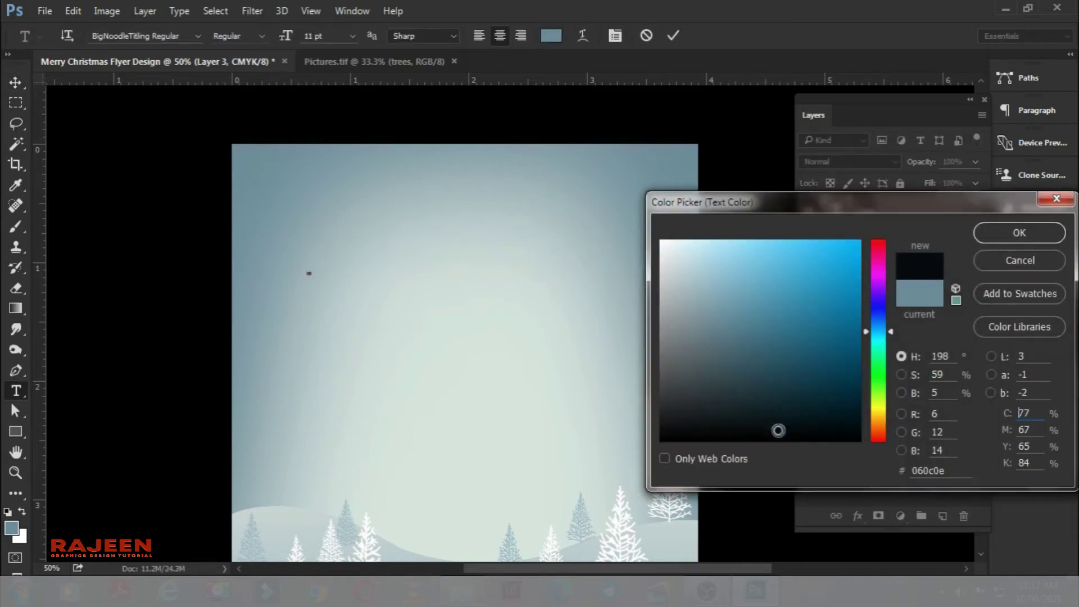
pyautogui.click(1009, 233)
pyautogui.click(158, 36)
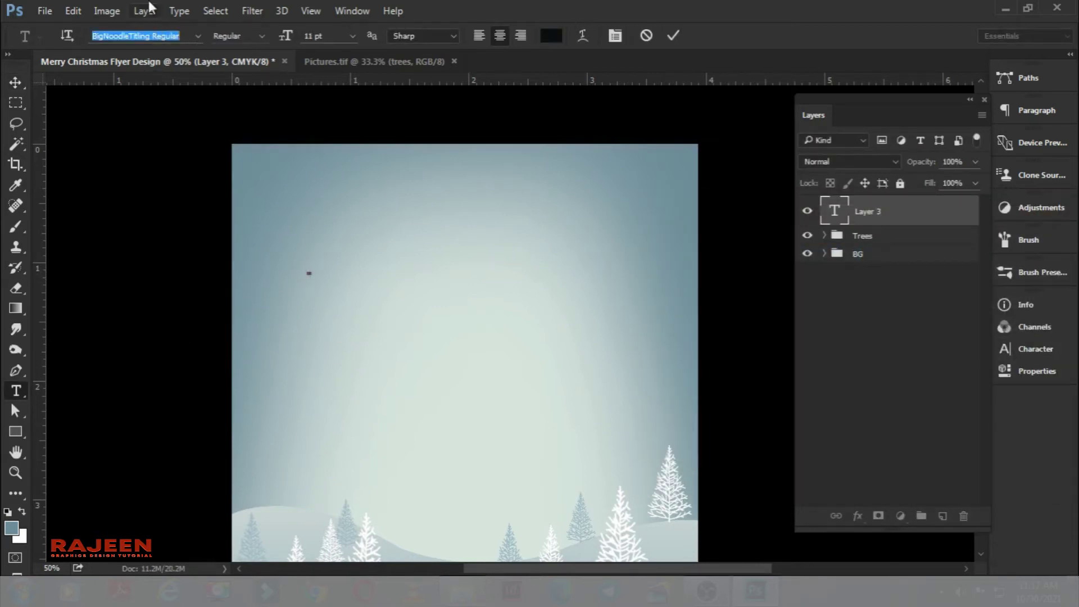
pyautogui.press('Return')
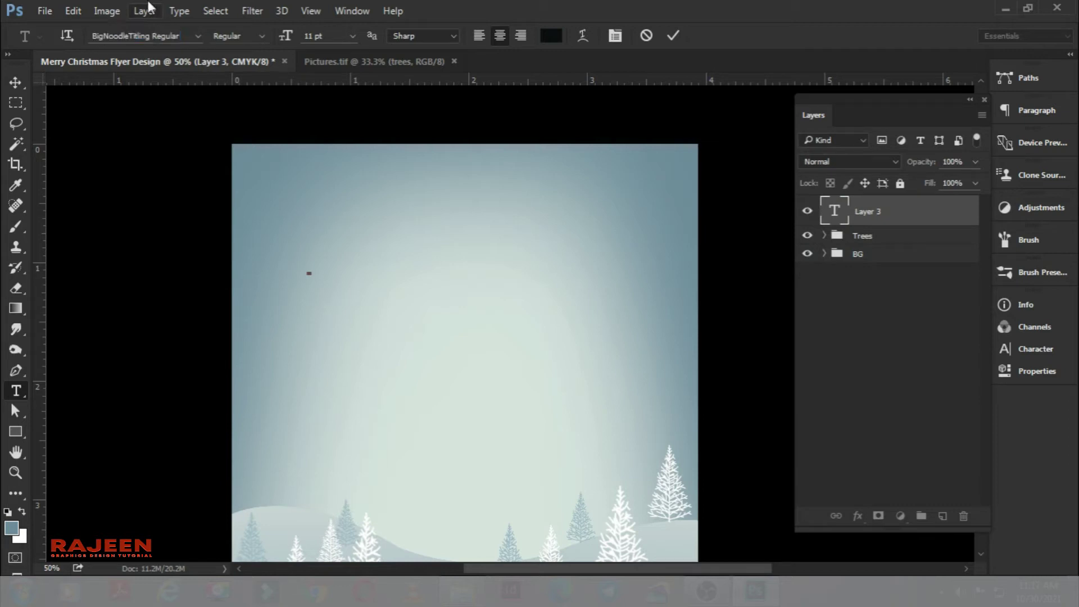
pyautogui.write('MERRY CHRI')
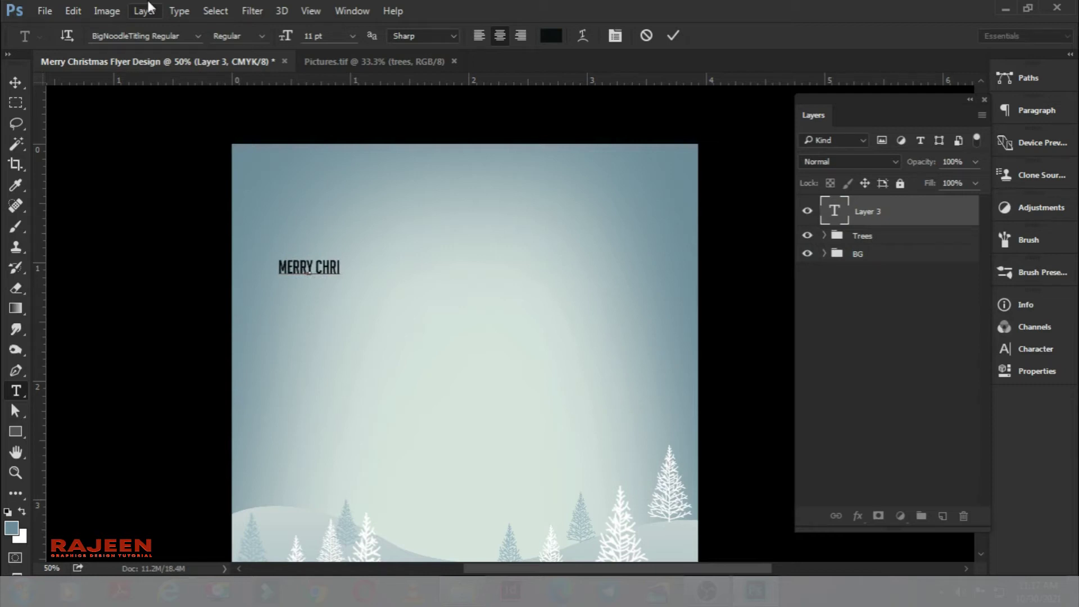
pyautogui.write('STMAS')
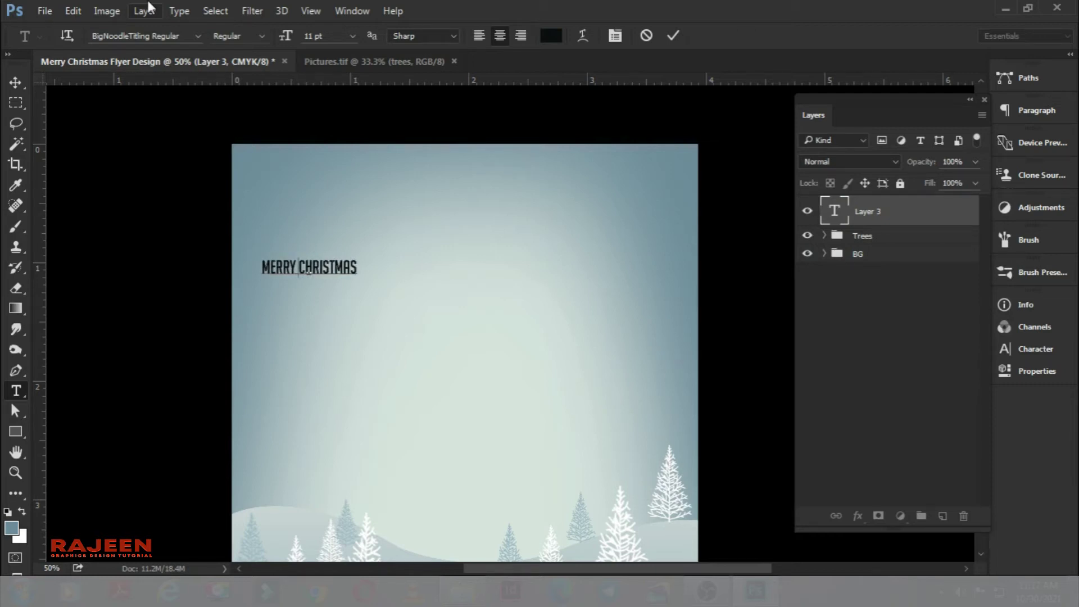
pyautogui.press('Return')
# Set the heading in LEMON MILK Bold and move it to the top centre of the page
pyautogui.hotkey('ctrl', 'a')
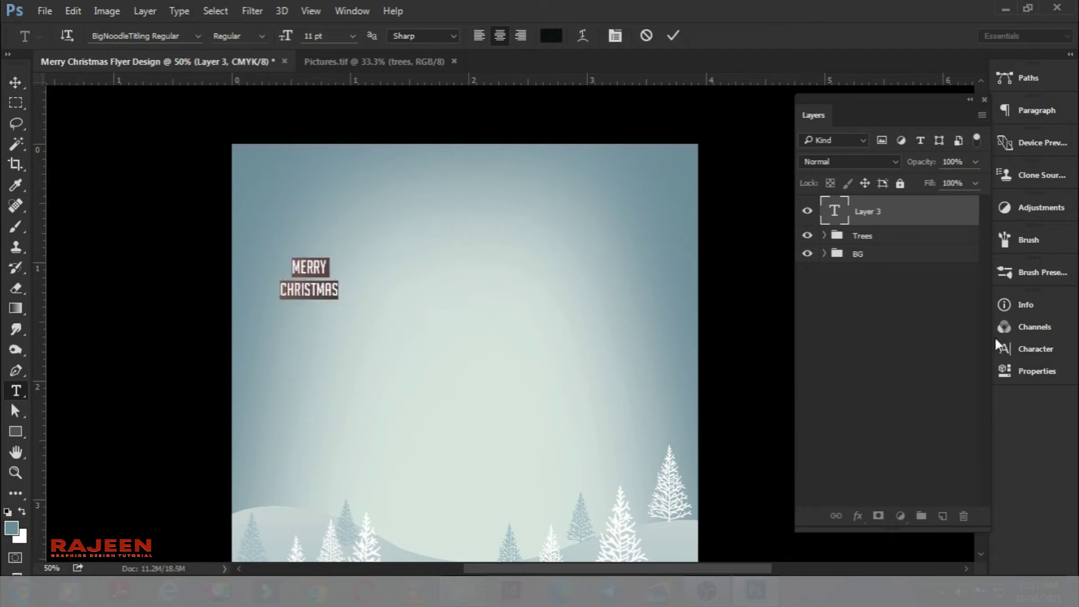
pyautogui.click(1004, 349)
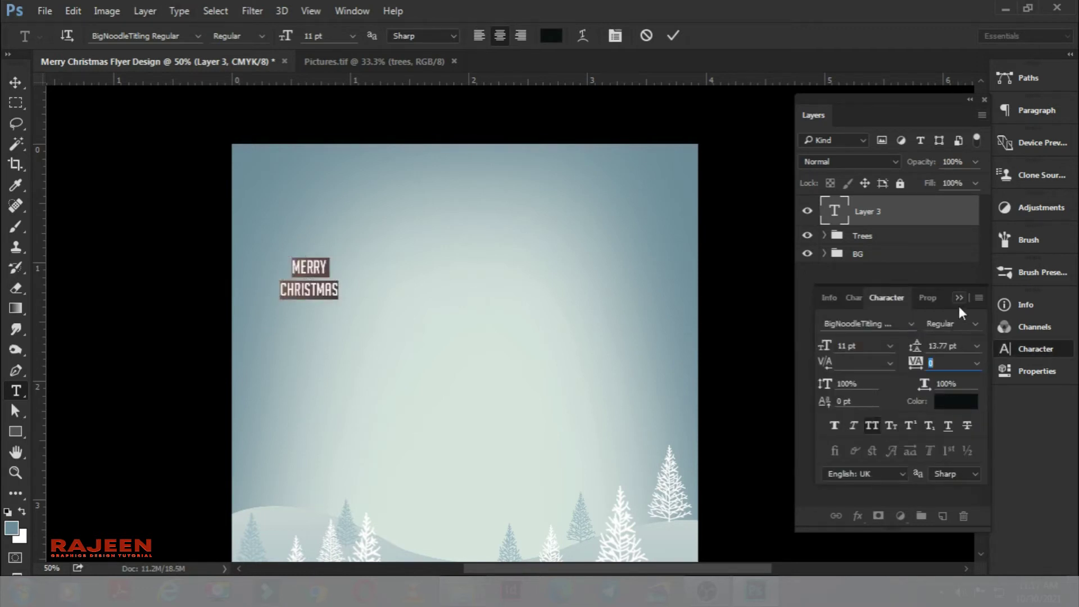
pyautogui.click(899, 263)
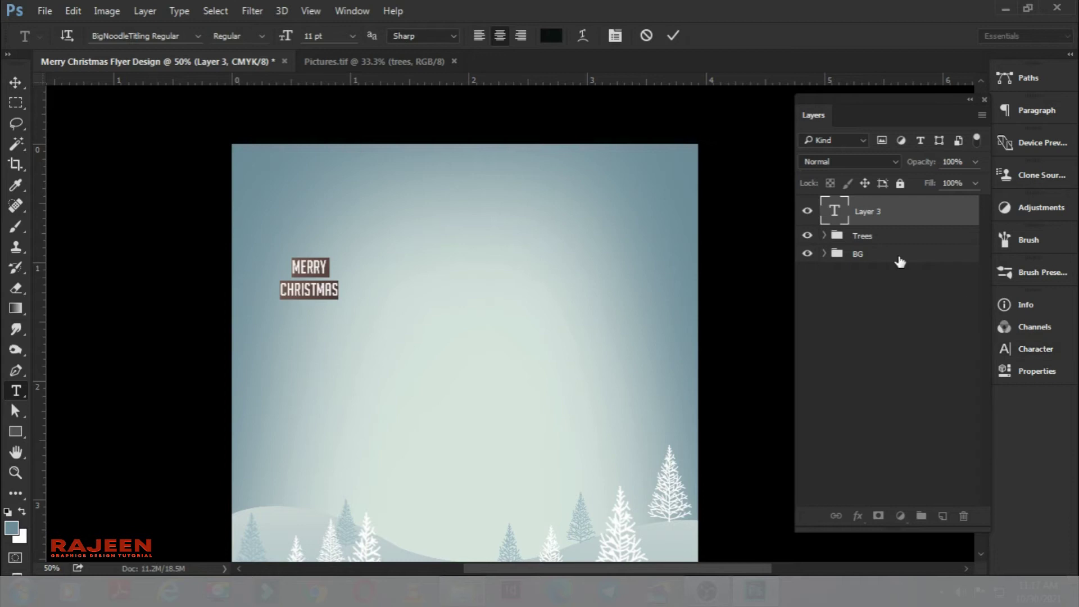
pyautogui.click(180, 35)
pyautogui.write('lemon')
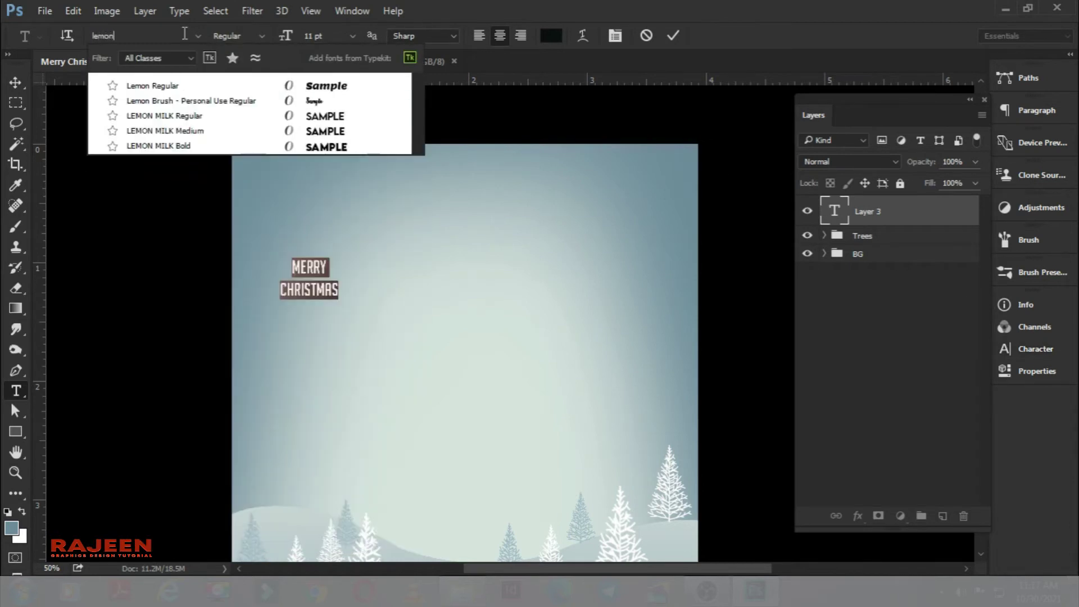
pyautogui.press('Down')
pyautogui.press('Down')
pyautogui.press('Down')
pyautogui.press('Down')
pyautogui.press('Return')
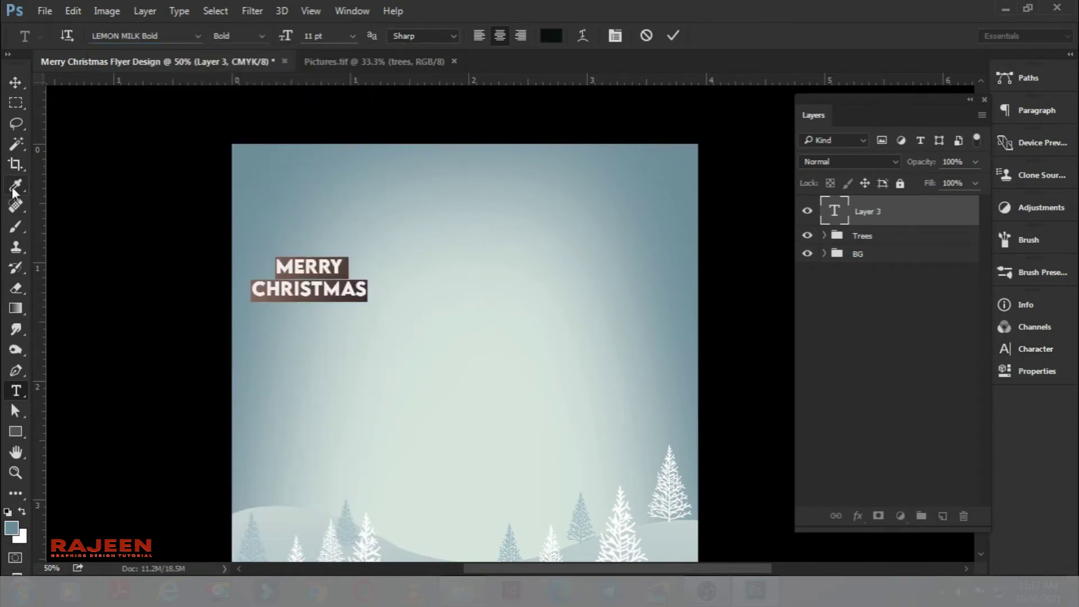
pyautogui.click(673, 35)
pyautogui.click(15, 82)
pyautogui.hotkey('ctrl', 't')
pyautogui.moveTo(334, 285); pyautogui.dragTo(491, 197)
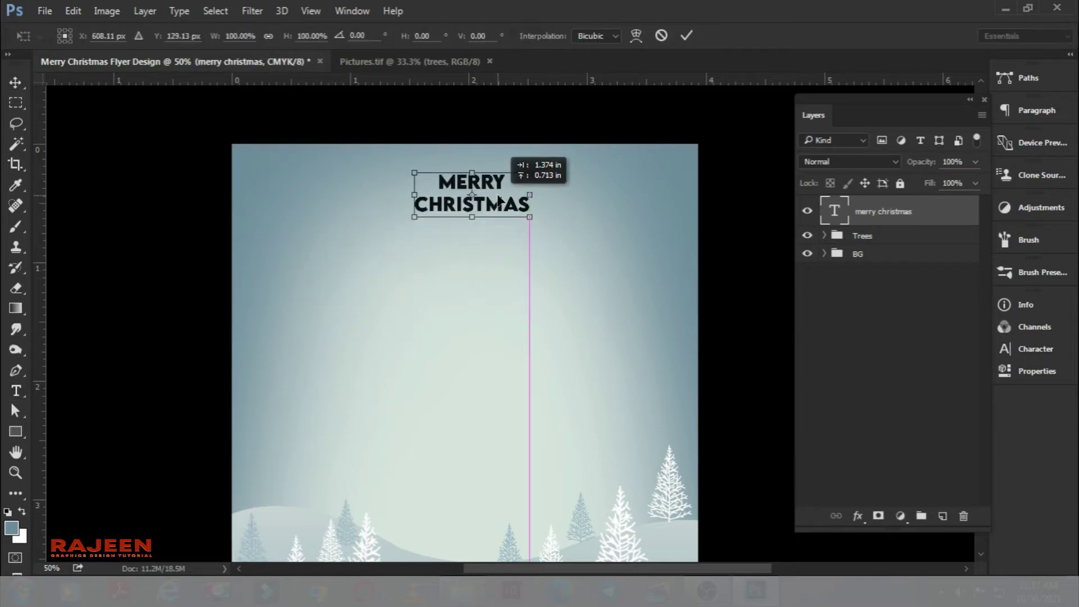
# Add a vertical guide at 50% across the page
pyautogui.click(310, 10)
pyautogui.click(373, 419)
pyautogui.write('50')
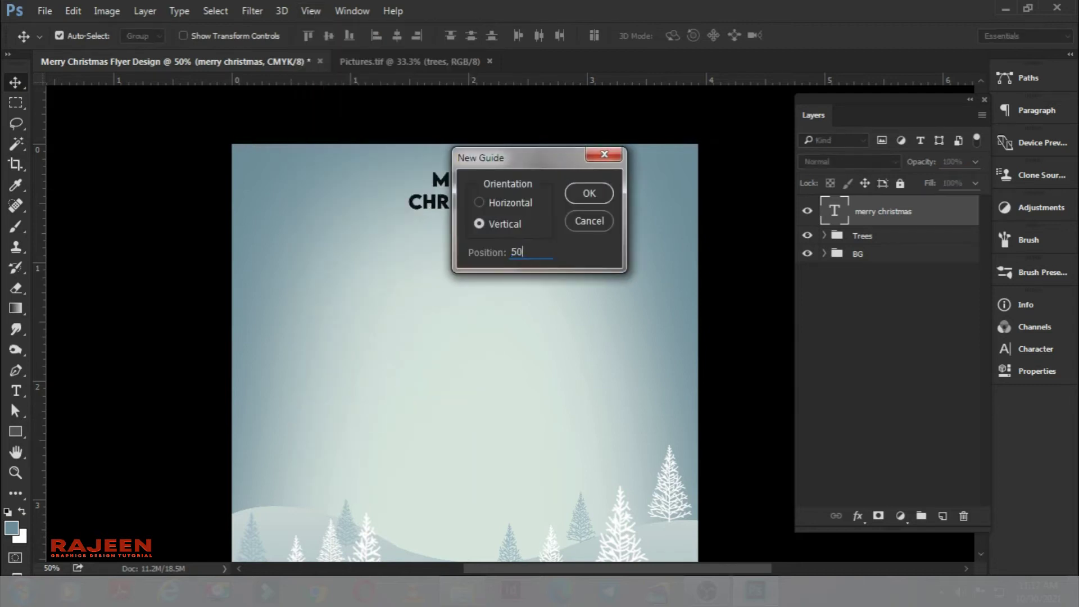
pyautogui.press('Return')
# Enlarge the heading to nearly the page width and lower it slightly from the top
pyautogui.hotkey('ctrl', 't')
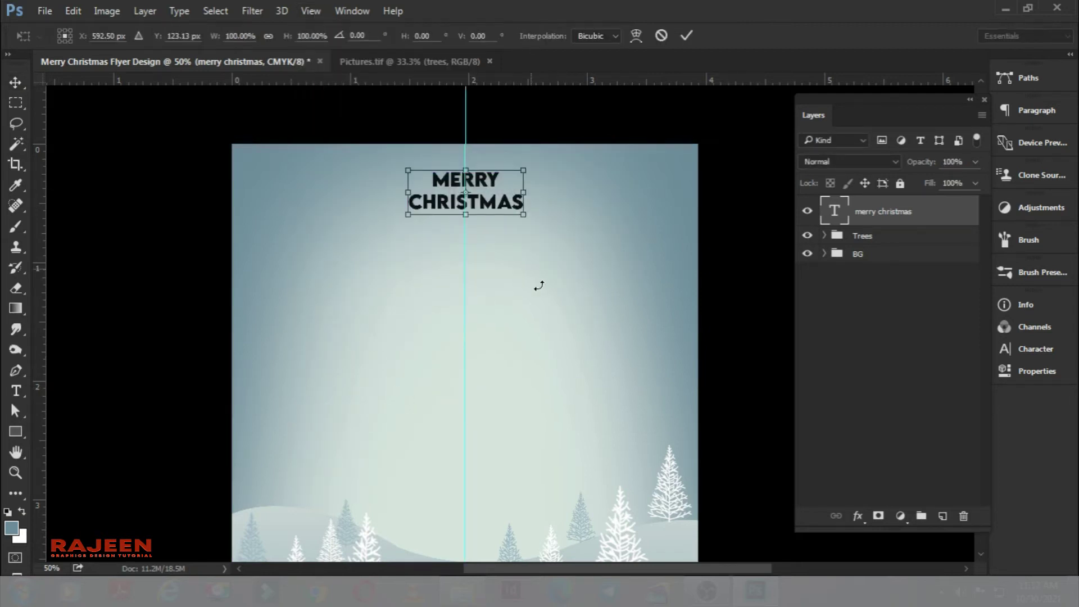
pyautogui.moveTo(527, 218)
pyautogui.mouseDown()
pyautogui.moveTo(685, 270)
pyautogui.moveTo(678, 263)
pyautogui.mouseUp()
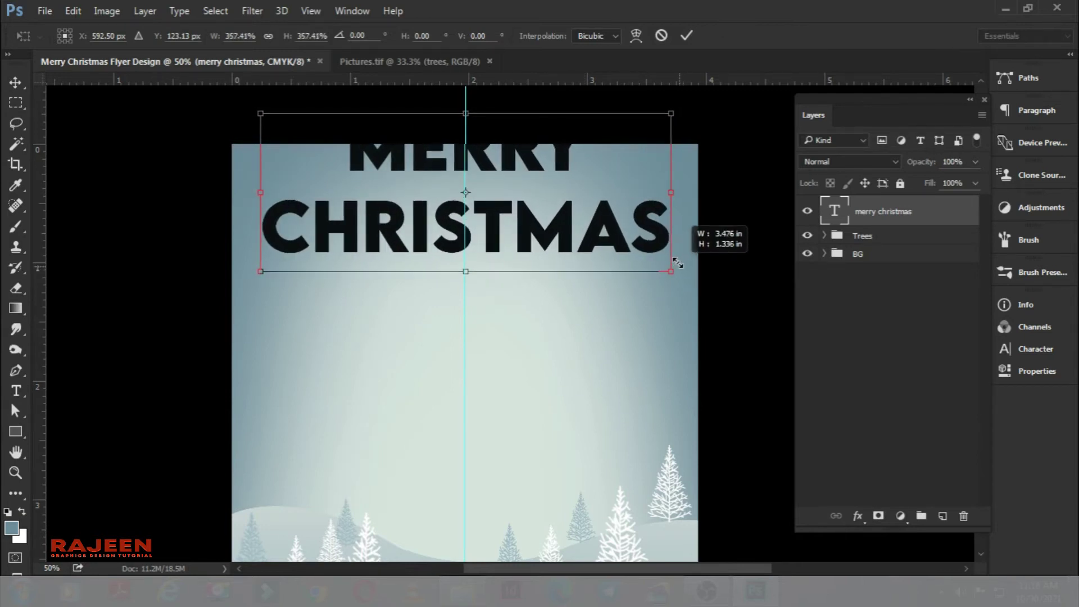
pyautogui.moveTo(534, 190); pyautogui.dragTo(535, 241)
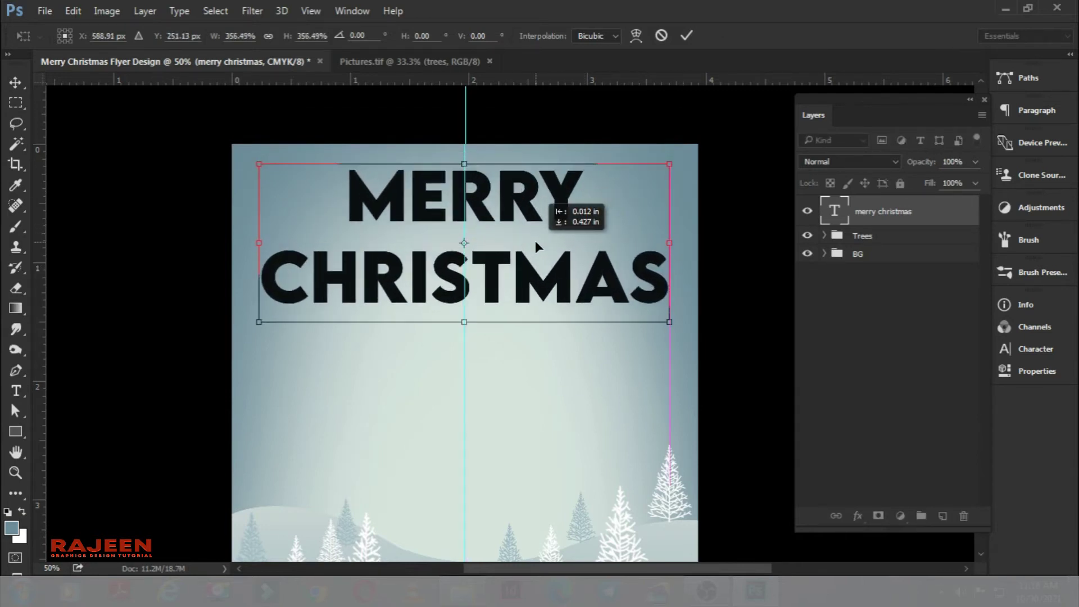
pyautogui.press('Return')
pyautogui.press('t')
pyautogui.doubleClick(500, 190)
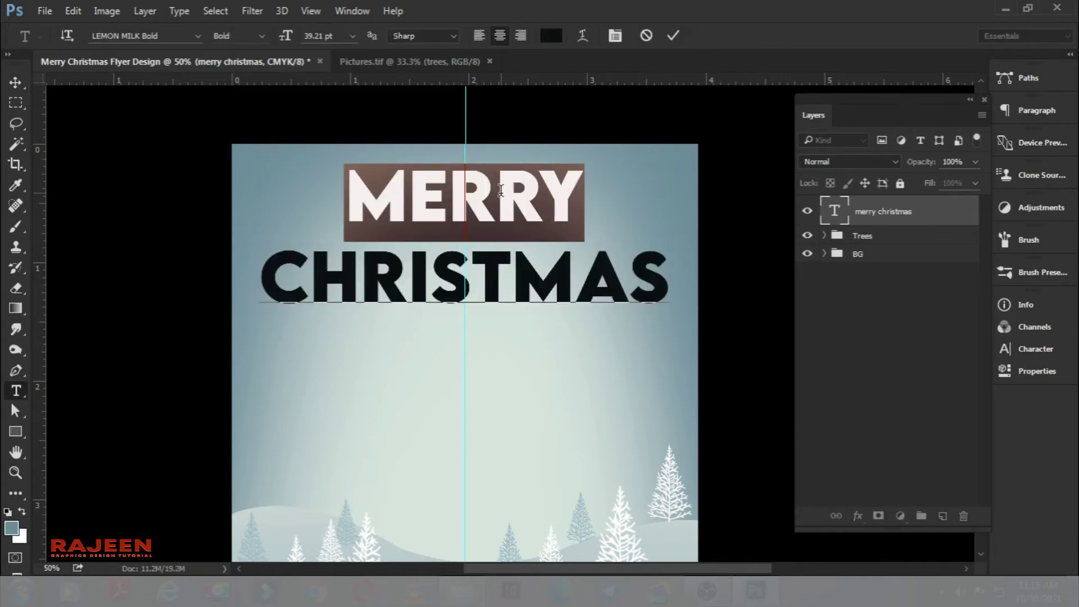
# Shrink MERRY and tighten the heading's leading by two steps in the Character panel
pyautogui.hotkey('ctrl', 'shift', ',')
pyautogui.hotkey('ctrl', 'shift', ',')
pyautogui.hotkey('ctrl', 'shift', ',')
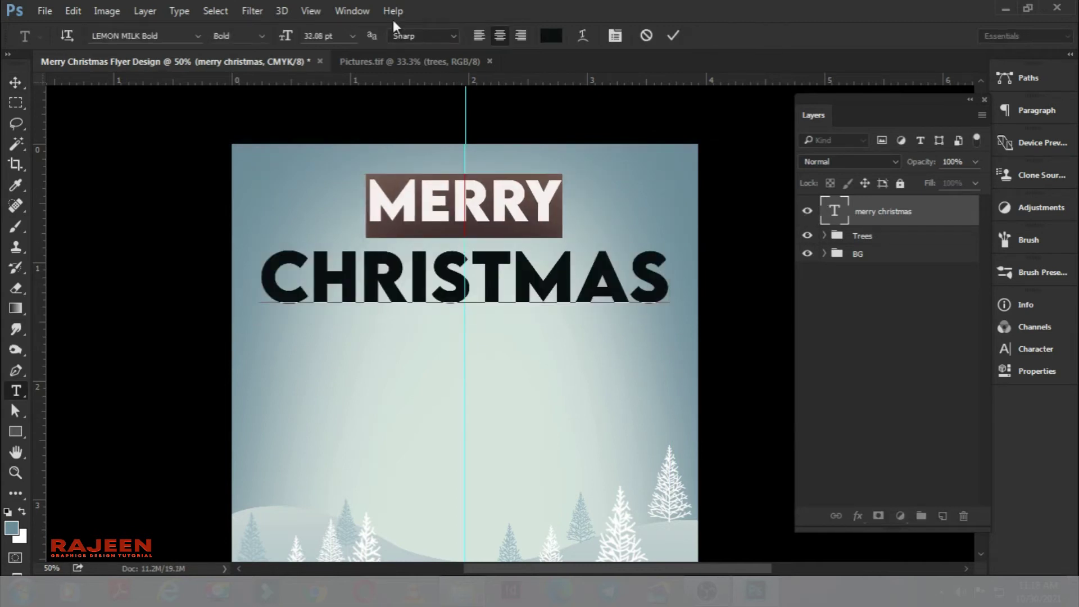
pyautogui.hotkey('ctrl', 'a')
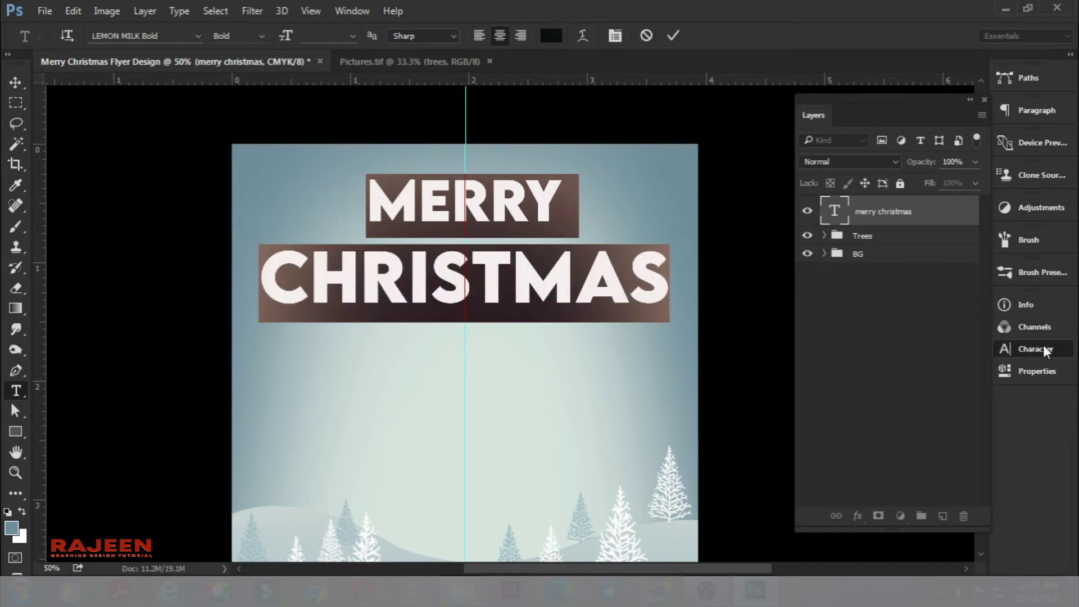
pyautogui.click(1035, 348)
pyautogui.click(955, 345)
pyautogui.press('Down')
pyautogui.press('Down')
pyautogui.press('Down')
pyautogui.press('Down')
pyautogui.press('Down')
pyautogui.press('Down')
pyautogui.press('Down')
pyautogui.press('Down')
pyautogui.press('Down')
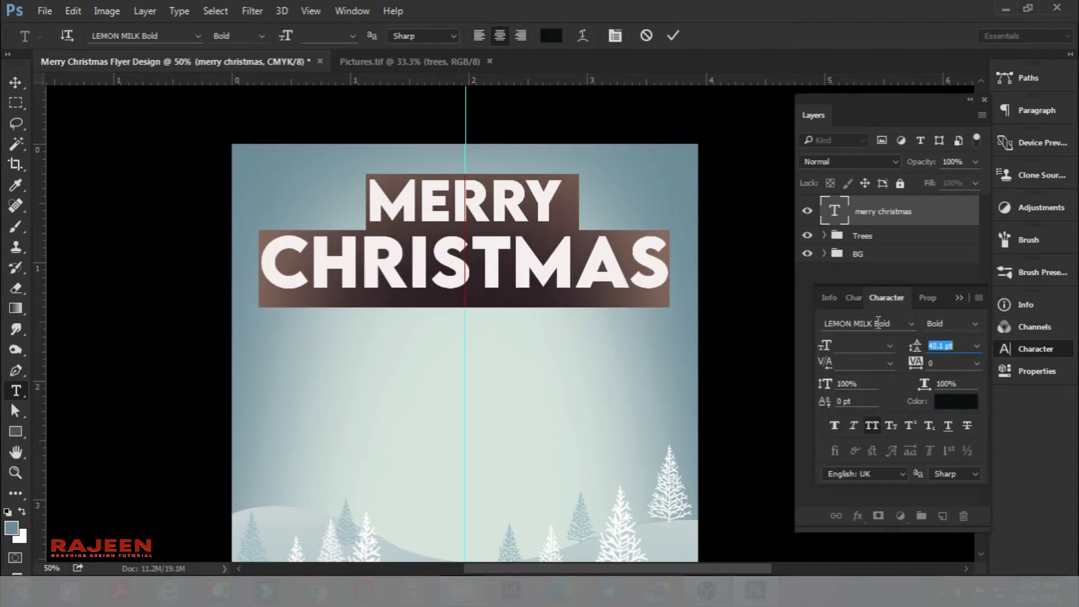
pyautogui.press('Down')
pyautogui.press('Down')
pyautogui.press('Down')
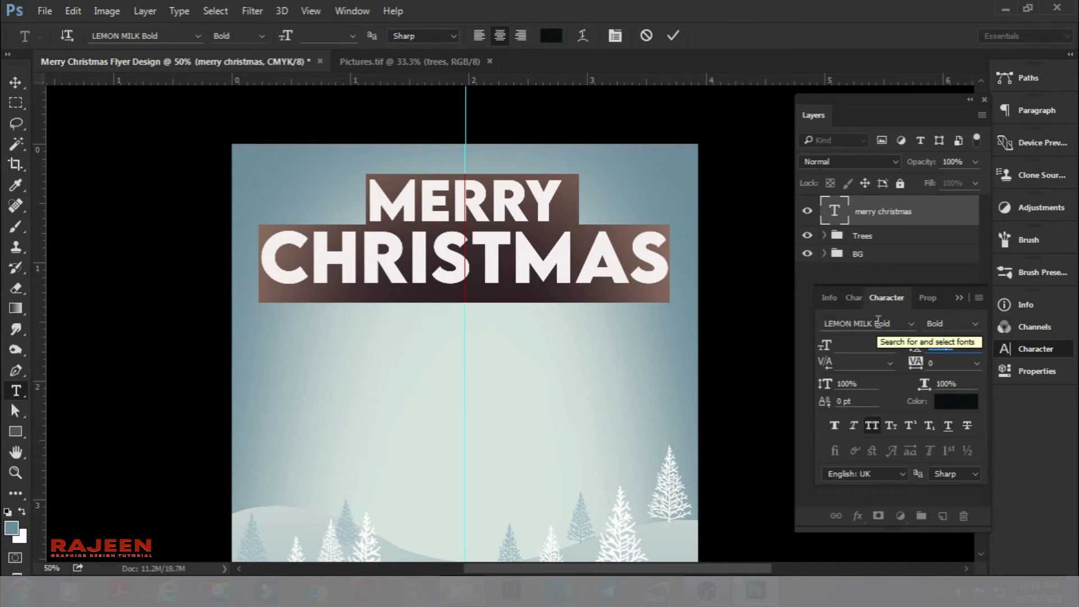
pyautogui.click(1036, 348)
pyautogui.click(523, 227)
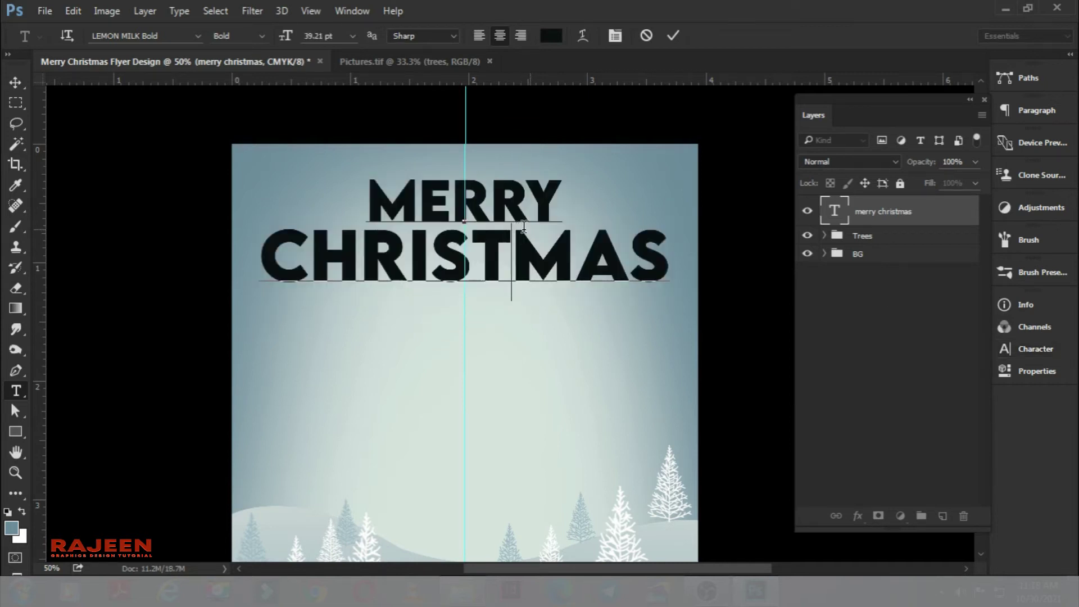
pyautogui.click(670, 36)
# Colour the word MERRY bright red
pyautogui.doubleClick(819, 213)
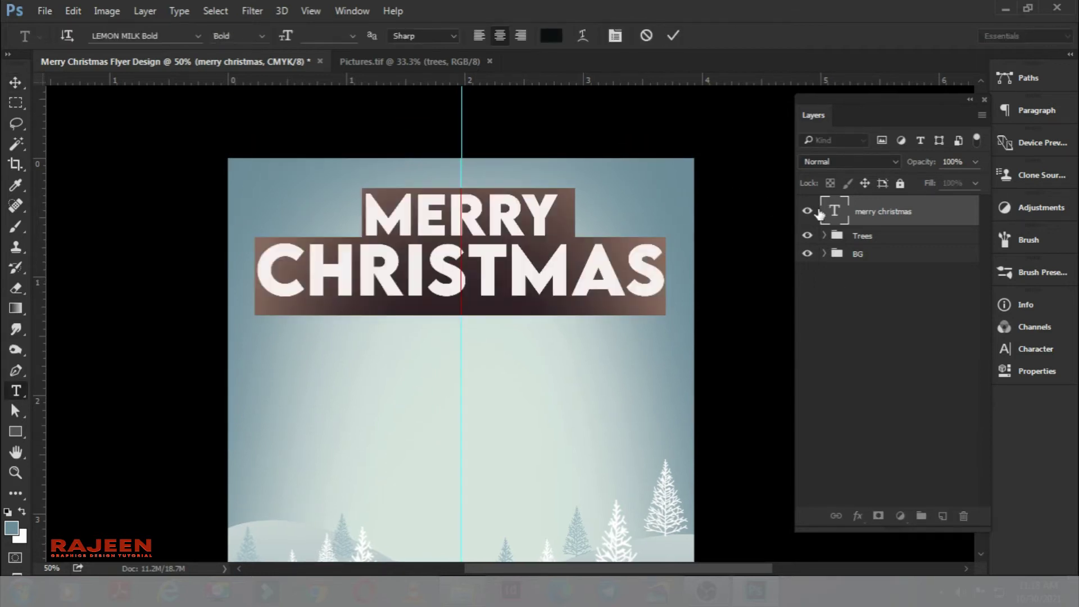
pyautogui.click(551, 36)
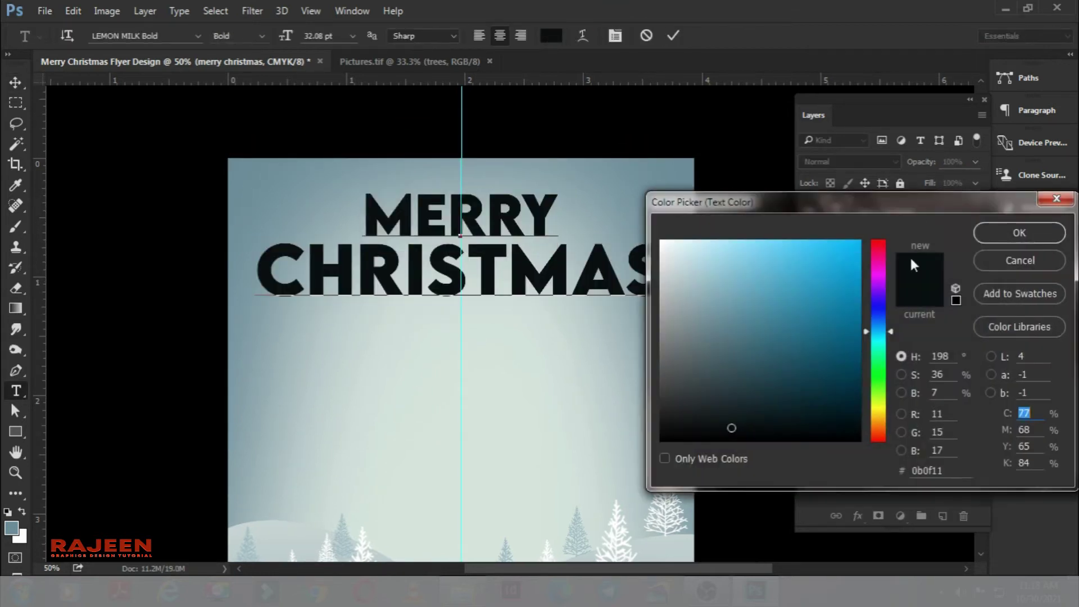
pyautogui.click(879, 241)
pyautogui.moveTo(826, 251); pyautogui.dragTo(825, 265)
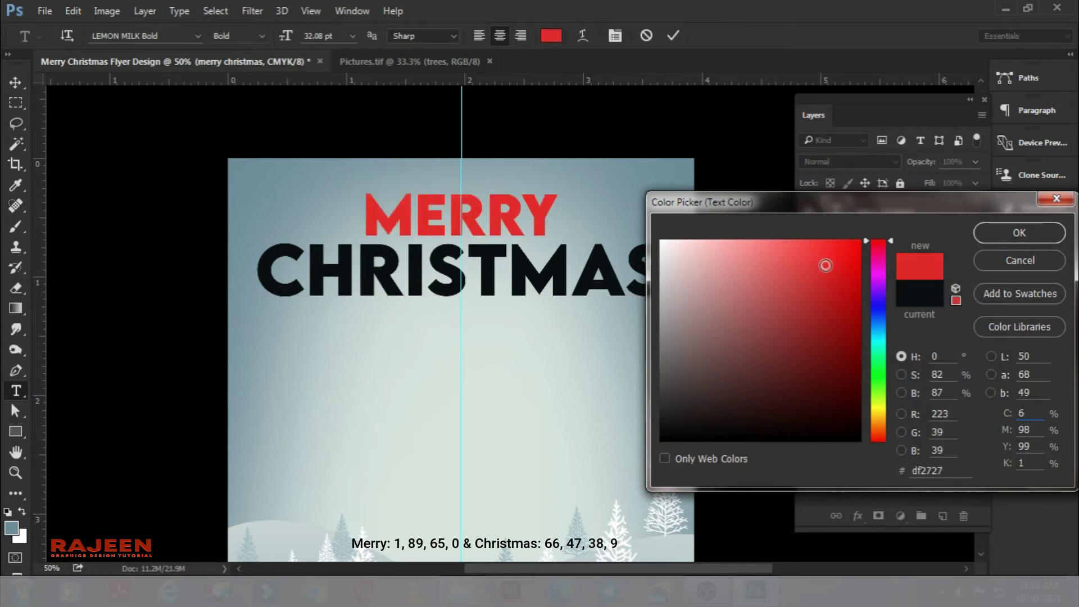
pyautogui.click(1020, 232)
# Colour CHRISTMAS blue-grey at CMYK 66/47/38/9 and commit the text, fitting the page in view
pyautogui.doubleClick(562, 272)
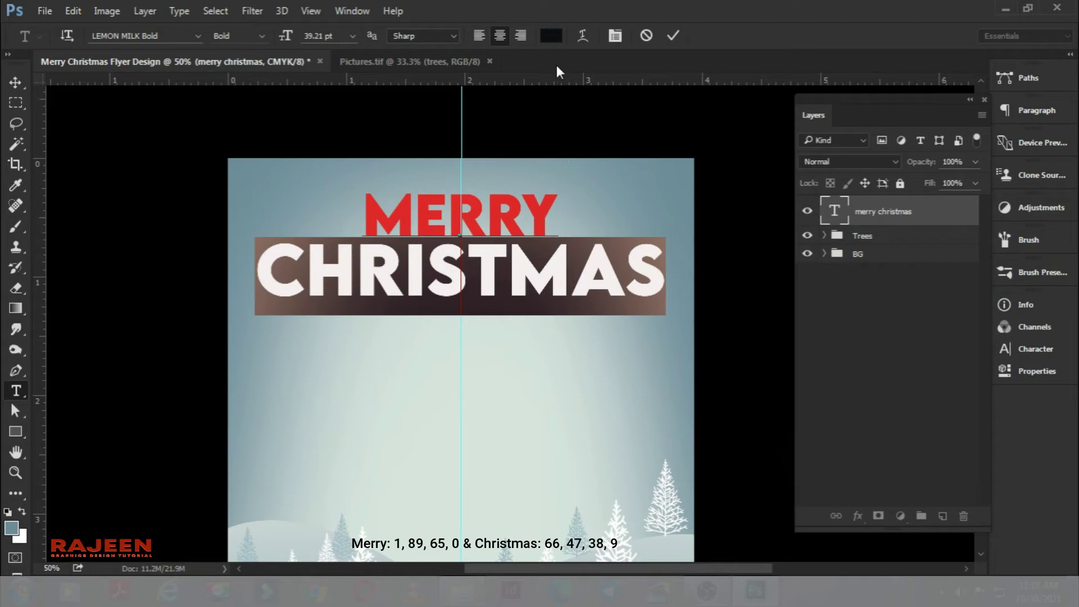
pyautogui.click(550, 38)
pyautogui.doubleClick(1024, 413)
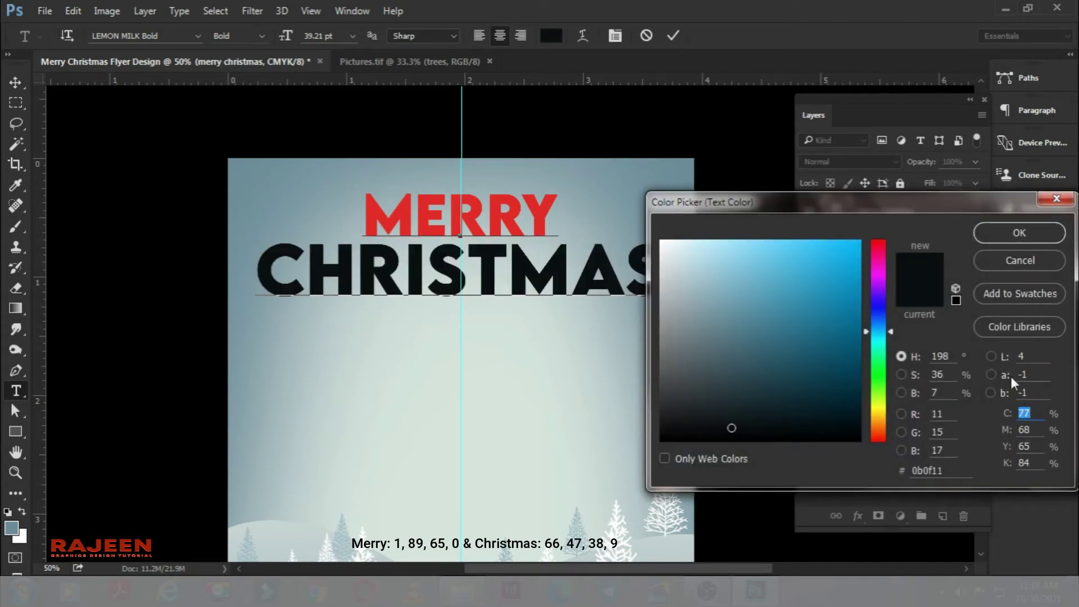
pyautogui.write('66')
pyautogui.press('Tab')
pyautogui.write('47')
pyautogui.press('Tab')
pyautogui.write('38')
pyautogui.press('Tab')
pyautogui.write('9')
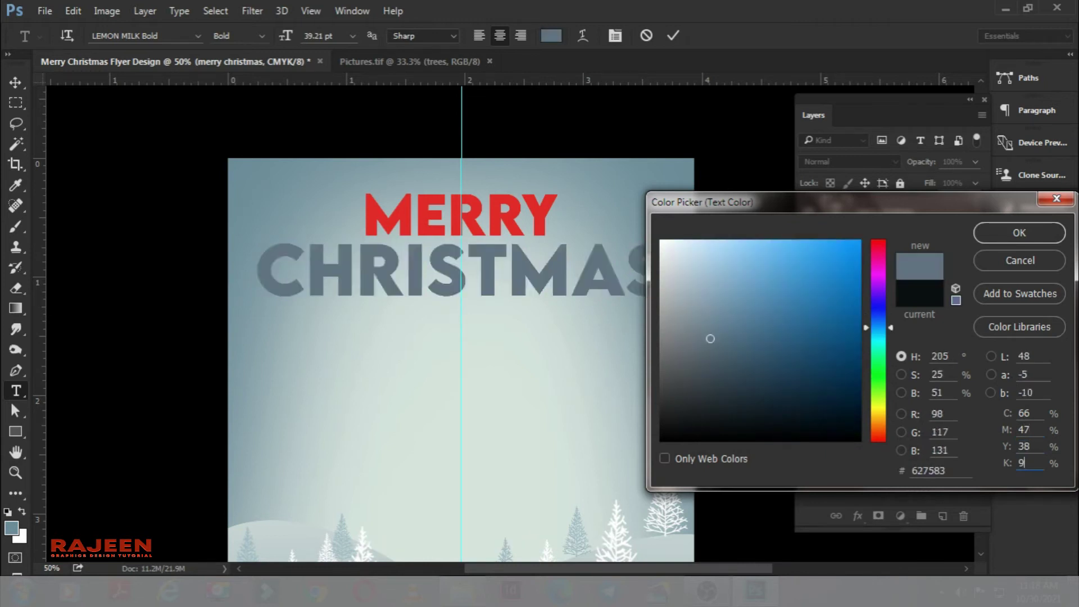
pyautogui.press('Return')
pyautogui.hotkey('ctrl', 'Return')
pyautogui.press('v')
pyautogui.hotkey('ctrl', '0')
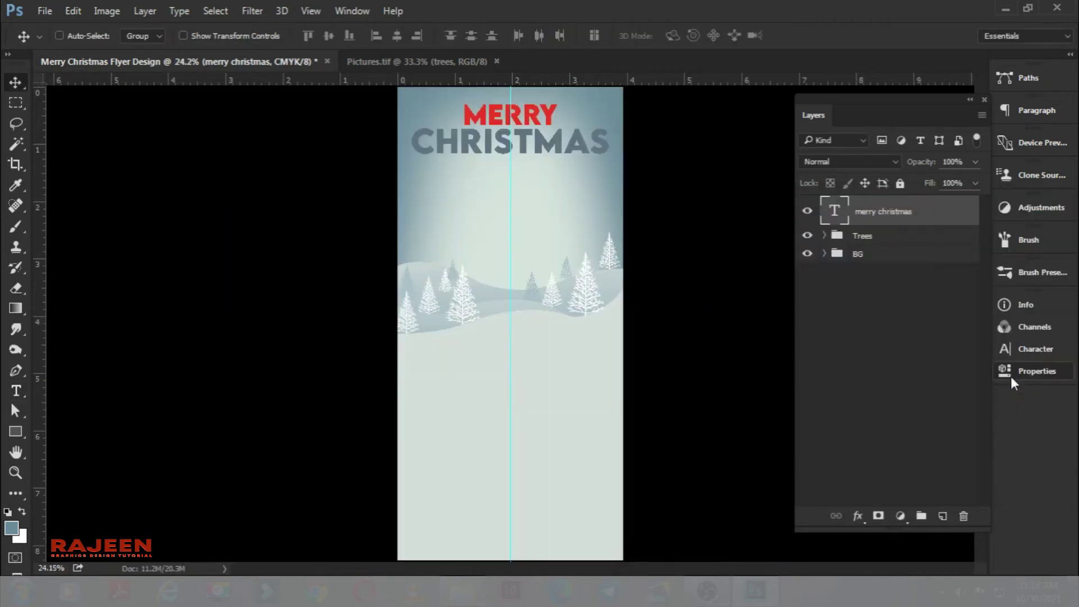
# Zoom in, nudge the MERRY CHRISTMAS heading up slightly, and add a new empty Layer 3
pyautogui.hotkey('ctrl', '+')
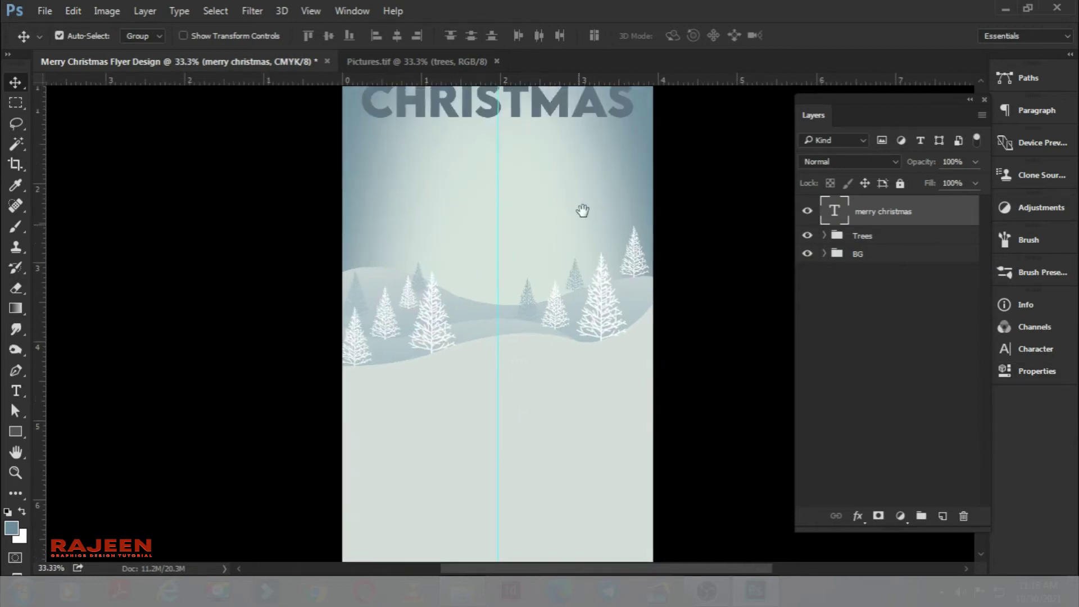
pyautogui.moveTo(580, 211); pyautogui.dragTo(518, 285)
pyautogui.hotkey('ctrl', '+')
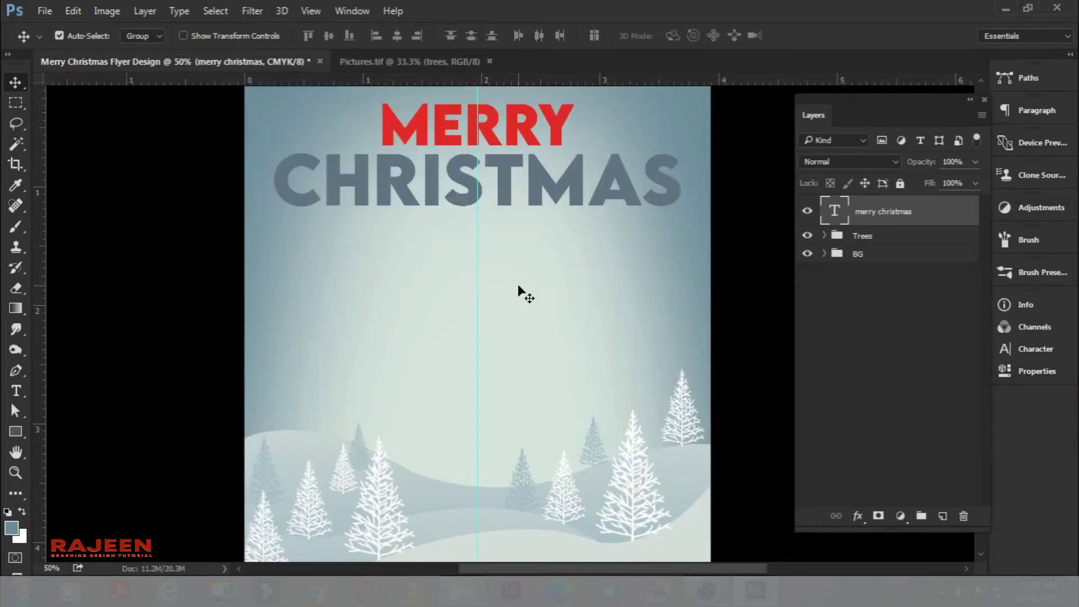
pyautogui.moveTo(581, 185)
pyautogui.mouseDown()
pyautogui.moveTo(593, 236)
pyautogui.moveTo(528, 244)
pyautogui.mouseUp()
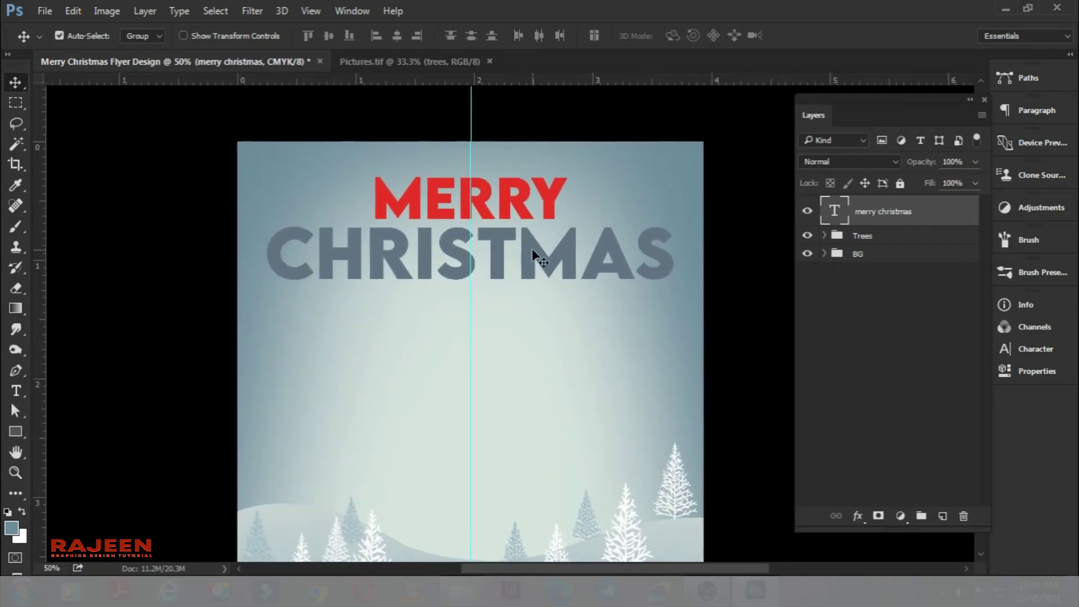
pyautogui.hotkey('shift', 'Up')
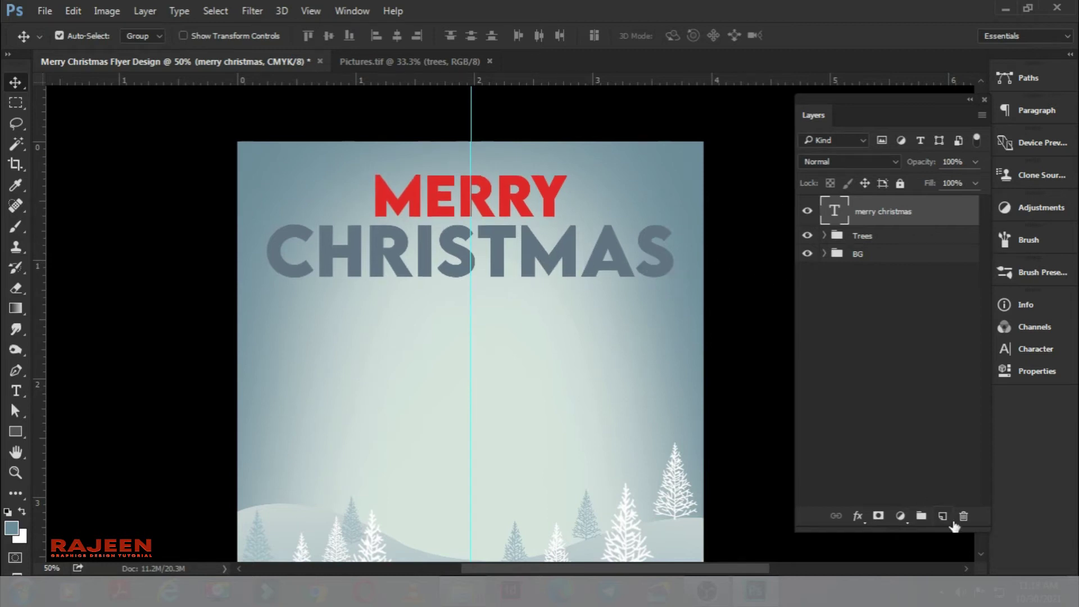
pyautogui.click(941, 516)
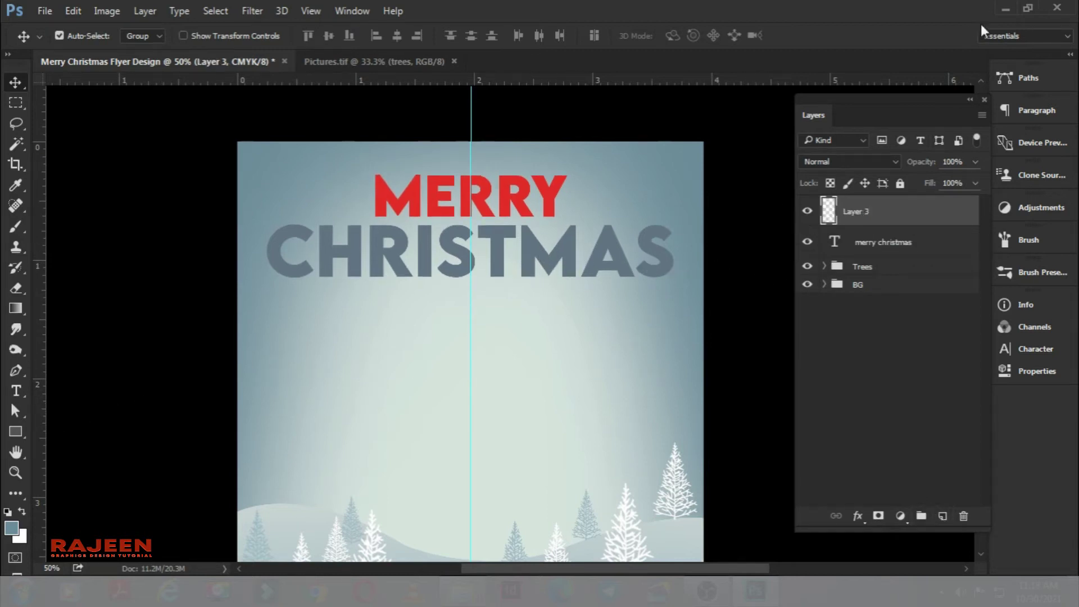
pyautogui.click(15, 431)
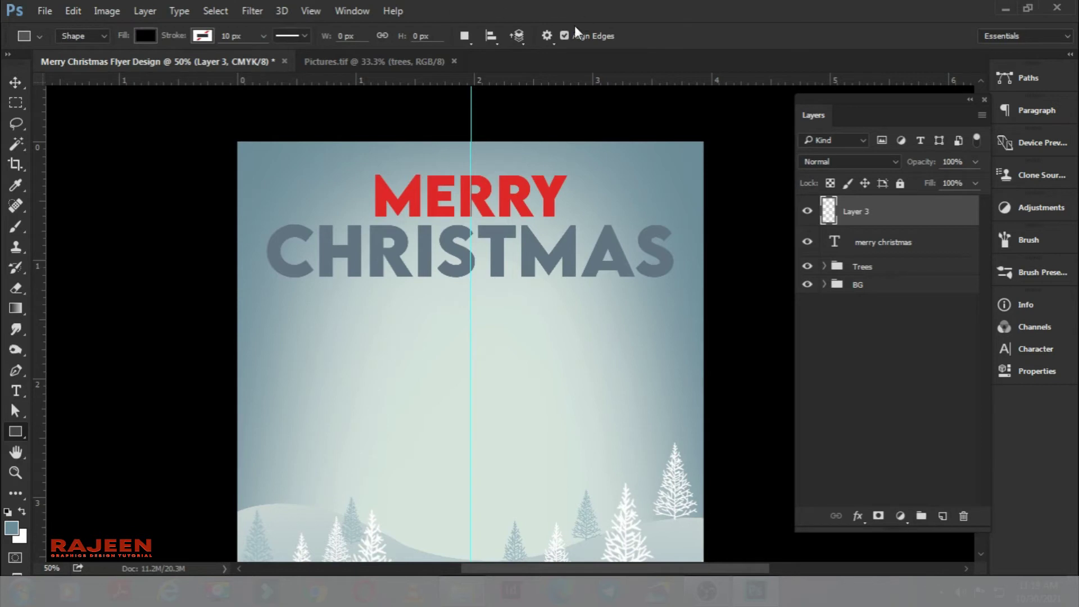
# Draw a snowflake custom shape near the flyer's top-left
pyautogui.rightClick(20, 439)
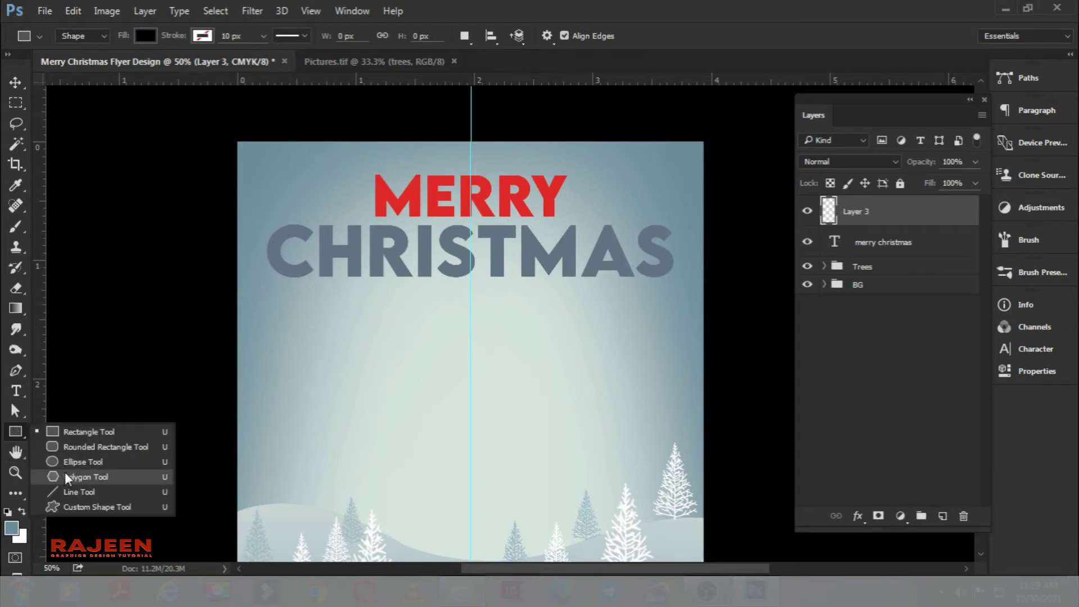
pyautogui.click(84, 509)
pyautogui.click(618, 36)
pyautogui.moveTo(769, 216); pyautogui.dragTo(773, 115)
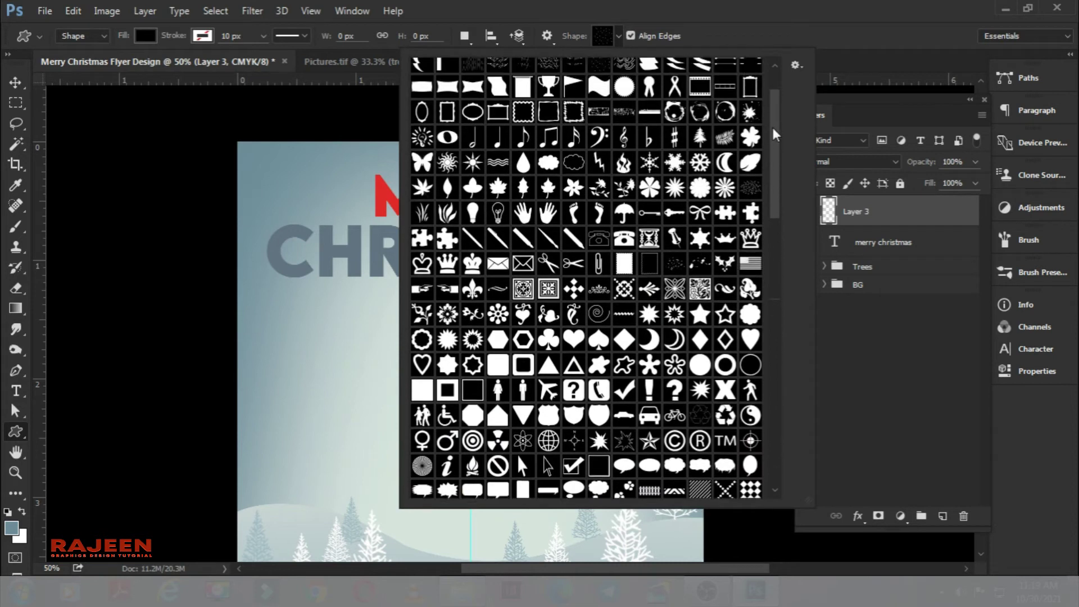
pyautogui.click(651, 214)
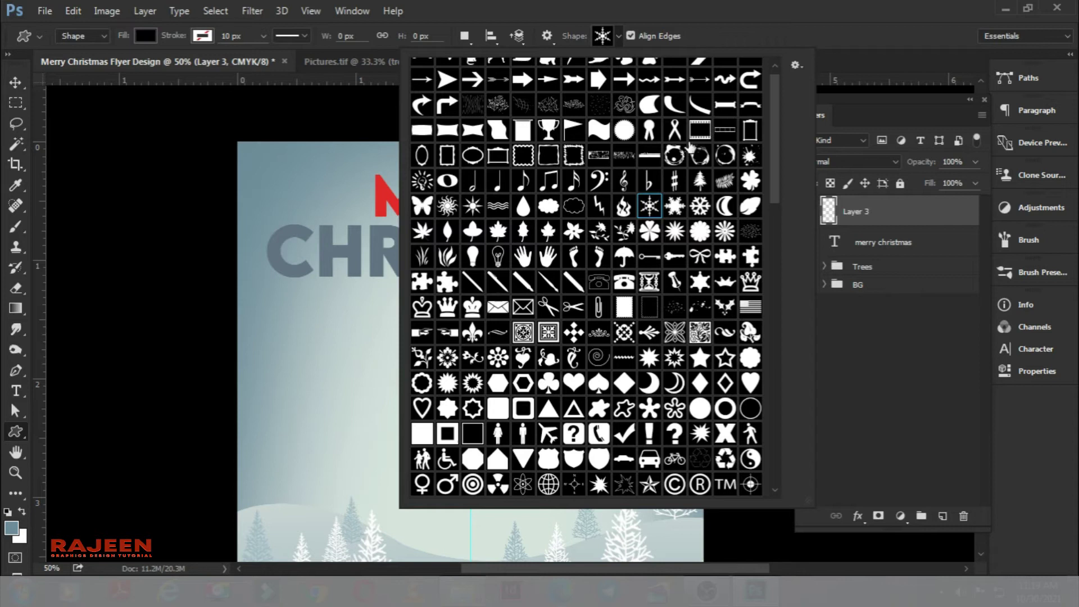
pyautogui.click(739, 7)
pyautogui.moveTo(281, 162); pyautogui.dragTo(325, 200)
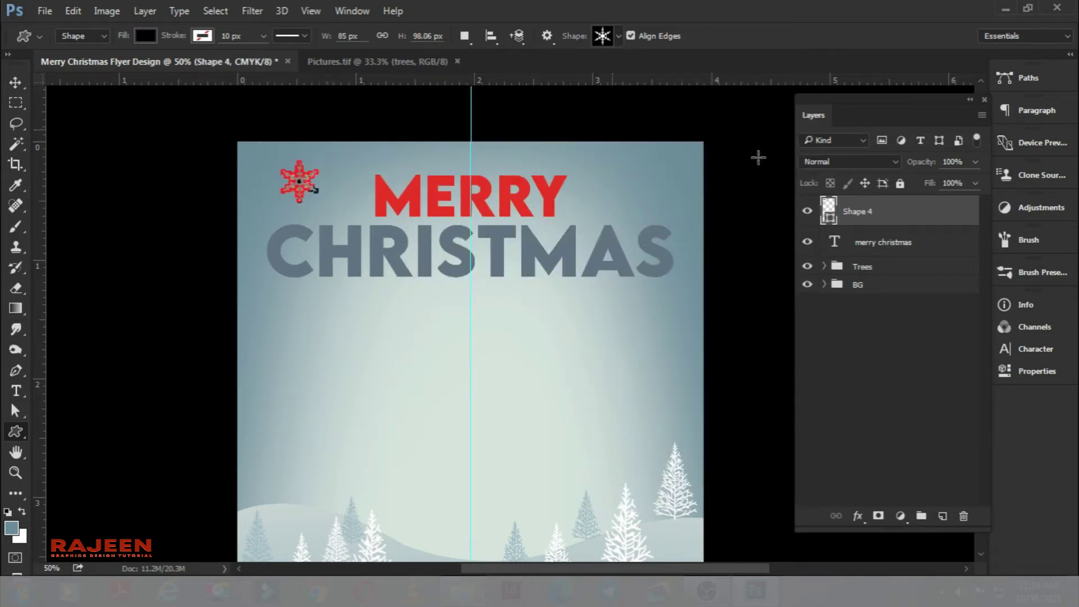
# Position the snowflake left of MERRY and fill it with the CHRISTMAS blue-grey
pyautogui.click(15, 86)
pyautogui.hotkey('ctrl', 't')
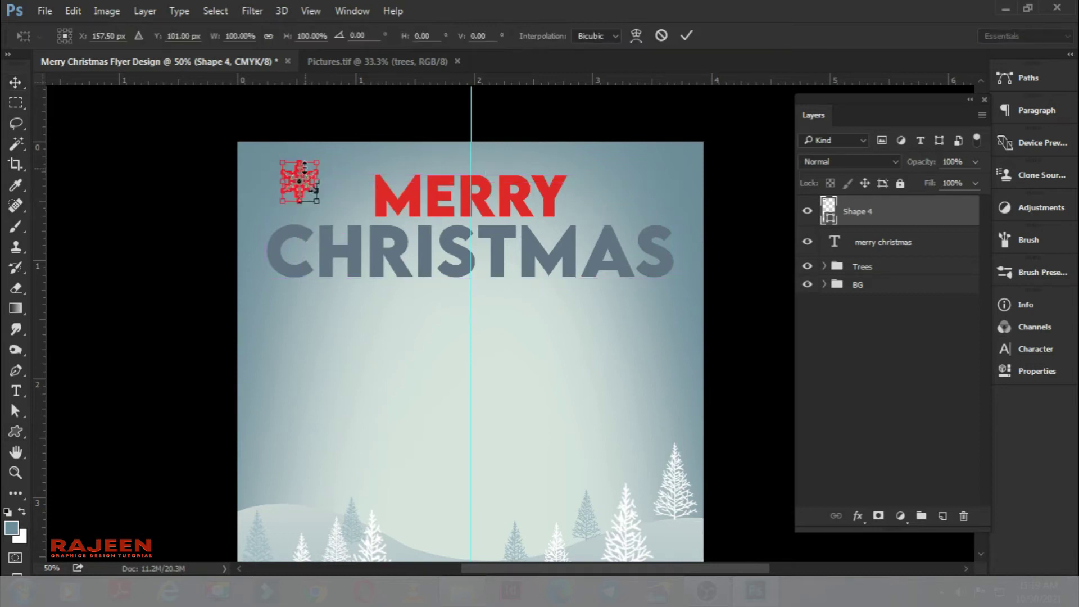
pyautogui.moveTo(313, 190); pyautogui.dragTo(346, 190)
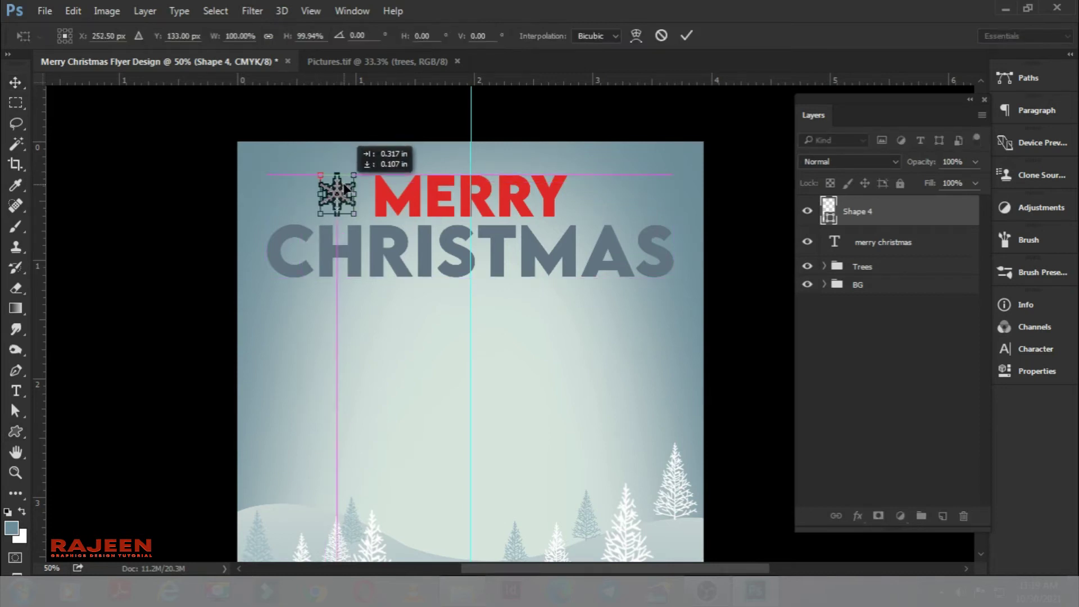
pyautogui.press('Return')
pyautogui.hotkey('shift', 'Right')
pyautogui.hotkey('shift', 'Right')
pyautogui.hotkey('shift', 'Right')
pyautogui.hotkey('shift', 'Right')
pyautogui.hotkey('shift', 'Right')
pyautogui.press('Left')
pyautogui.press('Left')
pyautogui.press('Left')
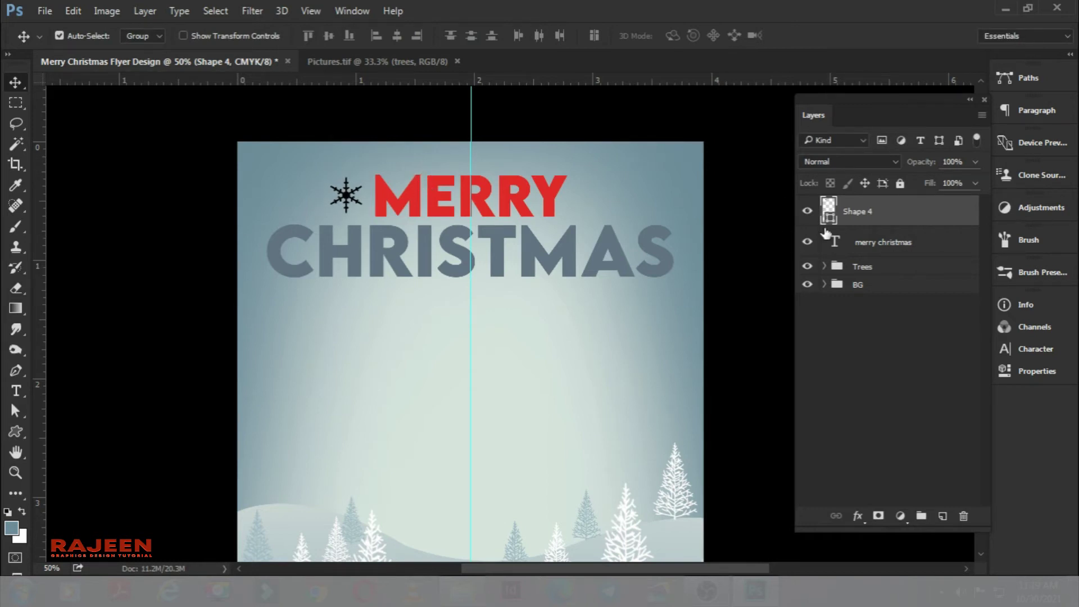
pyautogui.doubleClick(827, 216)
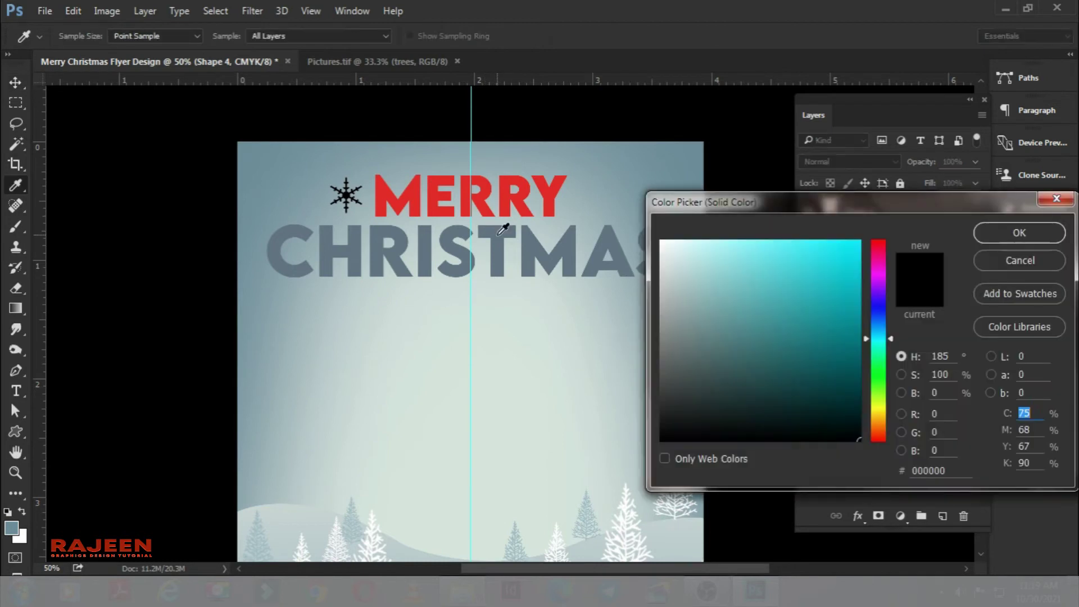
pyautogui.click(498, 234)
pyautogui.click(1003, 238)
# Duplicate the snowflake to the right of MERRY and select both snowflake layers
pyautogui.press('v')
pyautogui.moveTo(344, 201); pyautogui.dragTo(551, 201)
pyautogui.hotkey('ctrl', 'z')
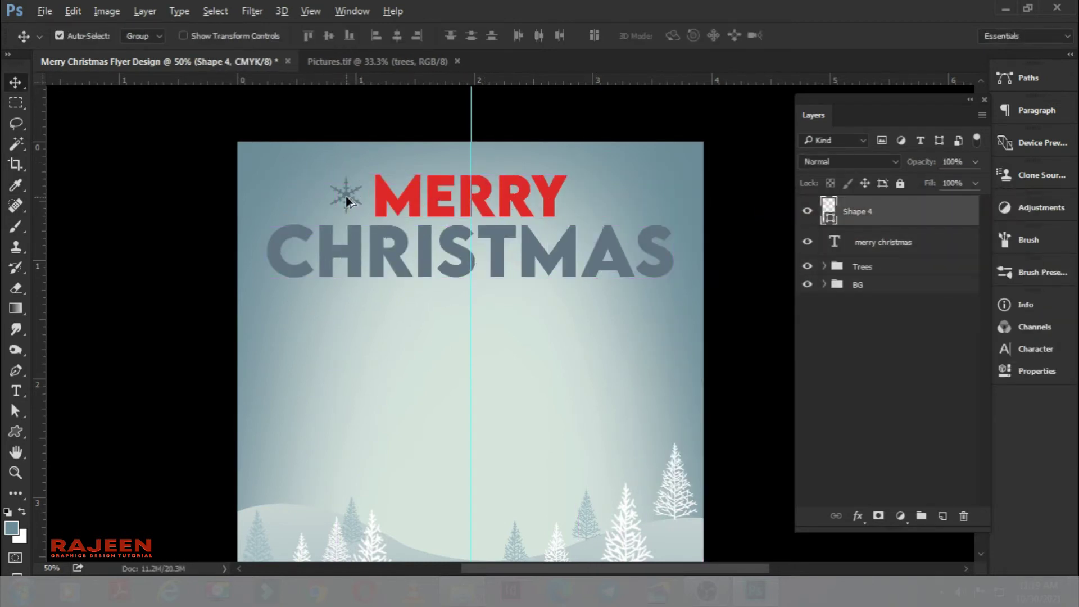
pyautogui.moveTo(347, 202); pyautogui.dragTo(586, 198)
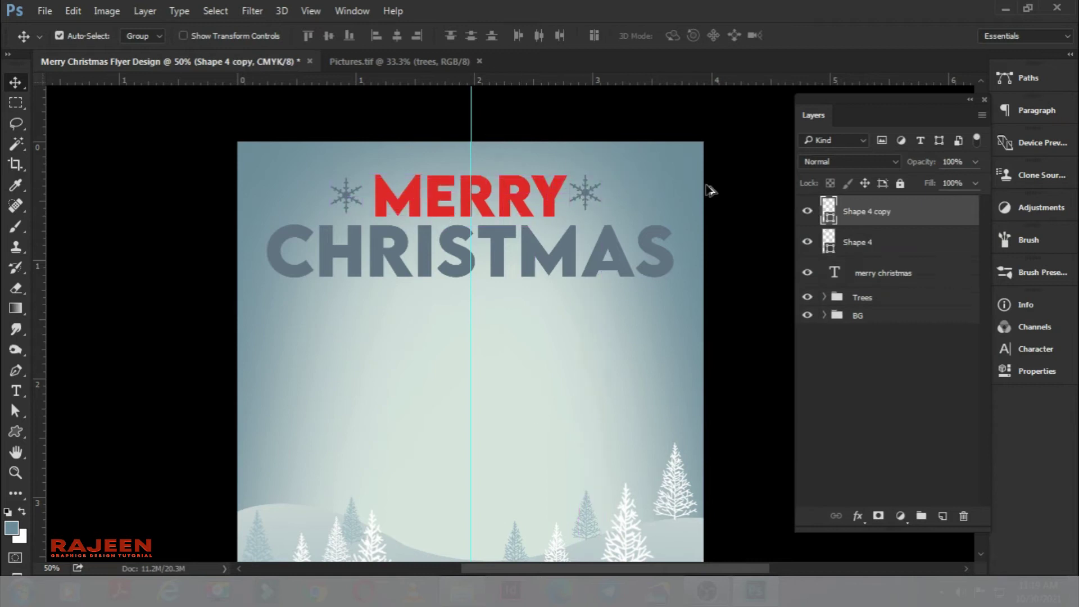
pyautogui.keyDown('ctrl'); pyautogui.click(880, 247); pyautogui.keyUp('ctrl')
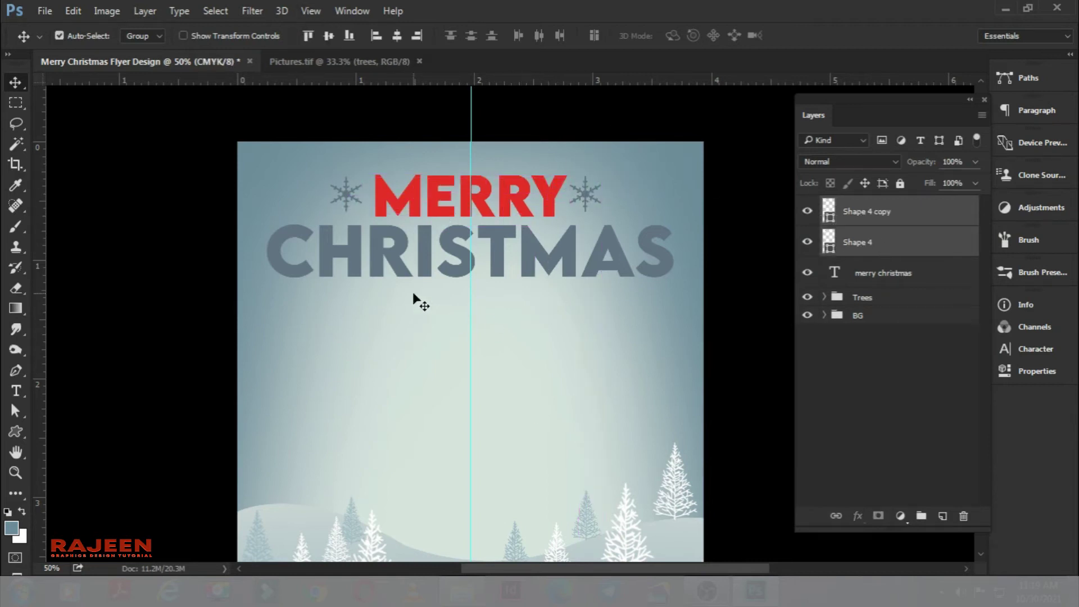
pyautogui.click(436, 325)
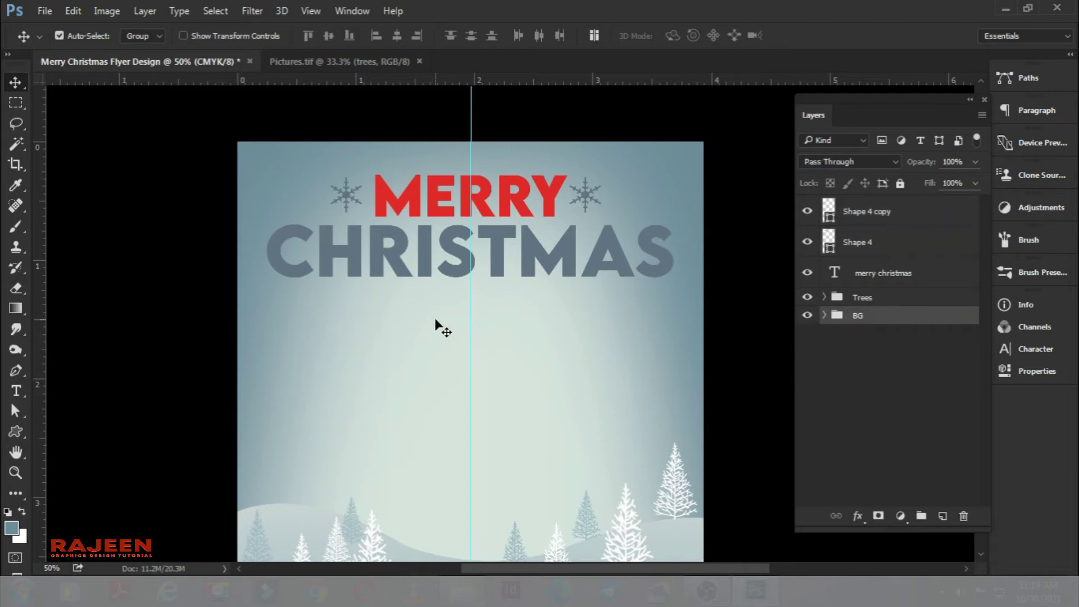
pyautogui.scroll(-1, 730, 261)
# Add a new layer and type PARTY below the heading on the left
pyautogui.click(876, 211)
pyautogui.click(943, 515)
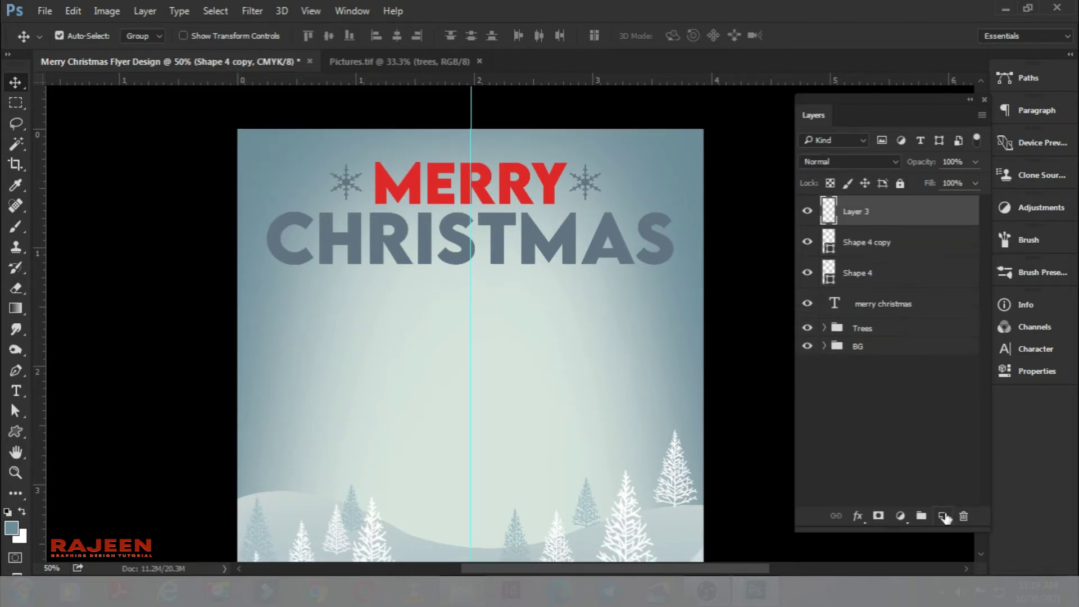
pyautogui.click(16, 391)
pyautogui.click(358, 347)
pyautogui.write('PARTY')
# Set the PARTY text font to Rage Italic Regular
pyautogui.hotkey('ctrl', 'a')
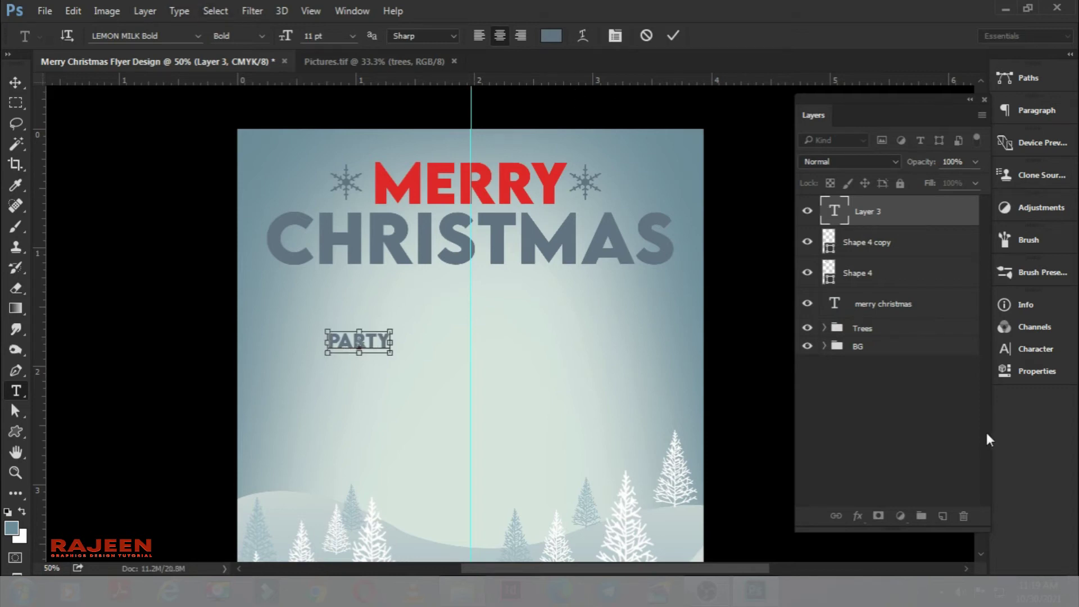
pyautogui.click(1036, 349)
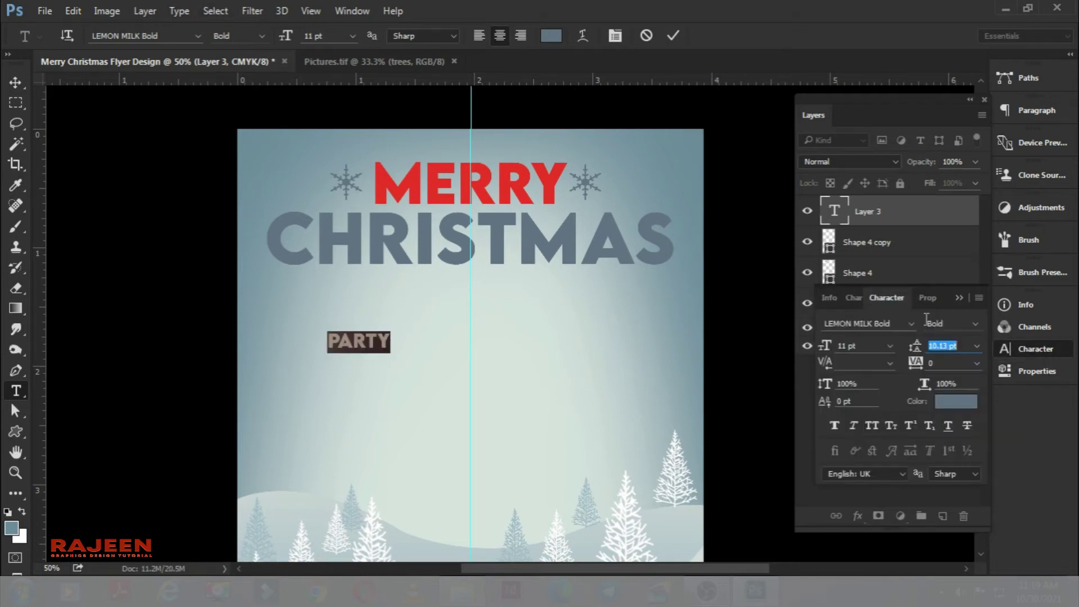
pyautogui.click(938, 278)
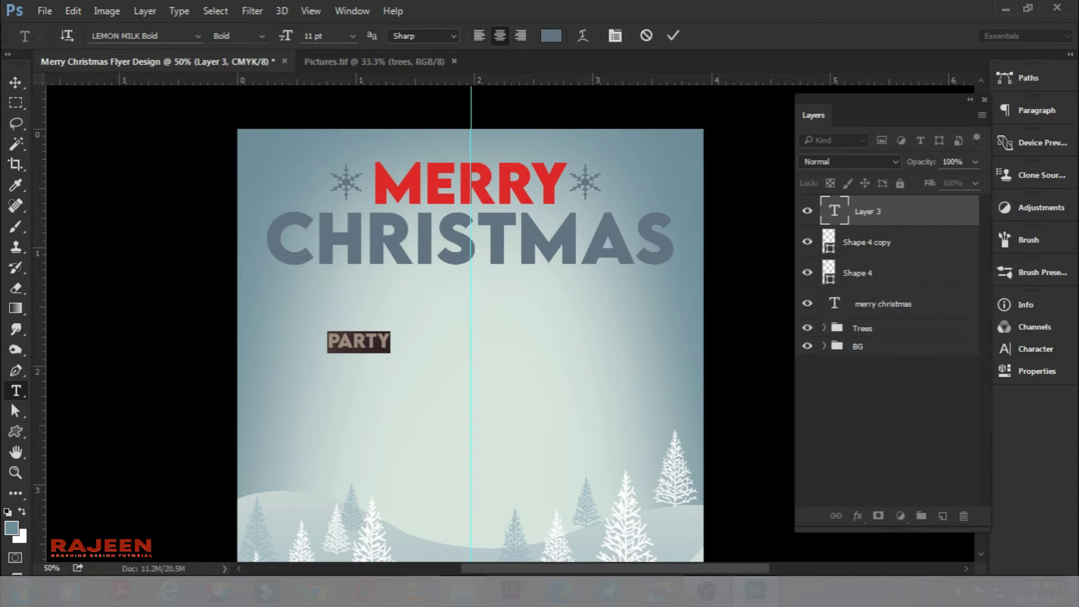
pyautogui.click(131, 35)
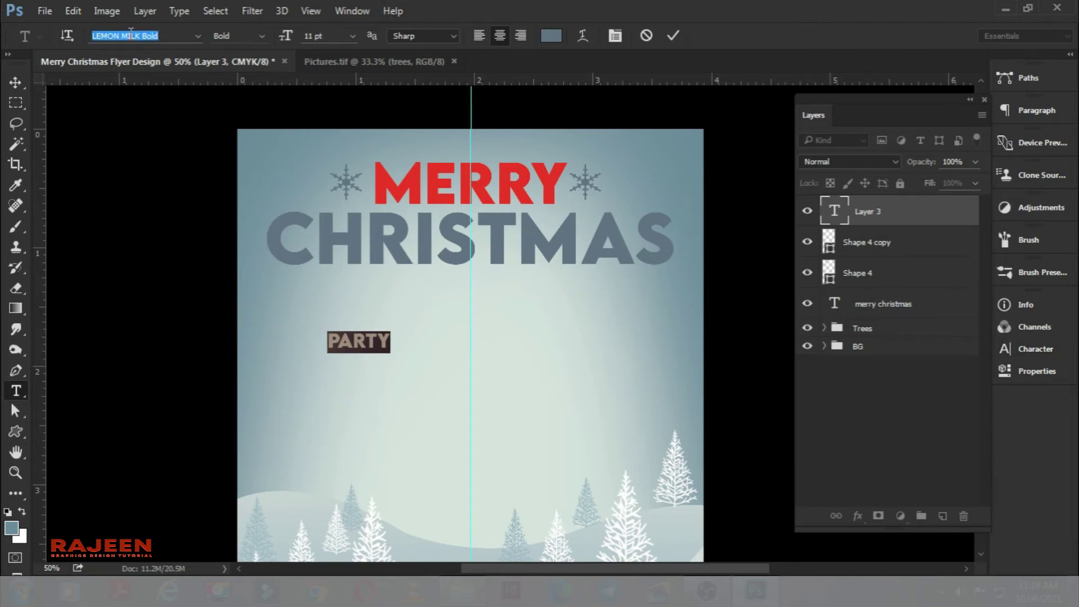
pyautogui.write('ra')
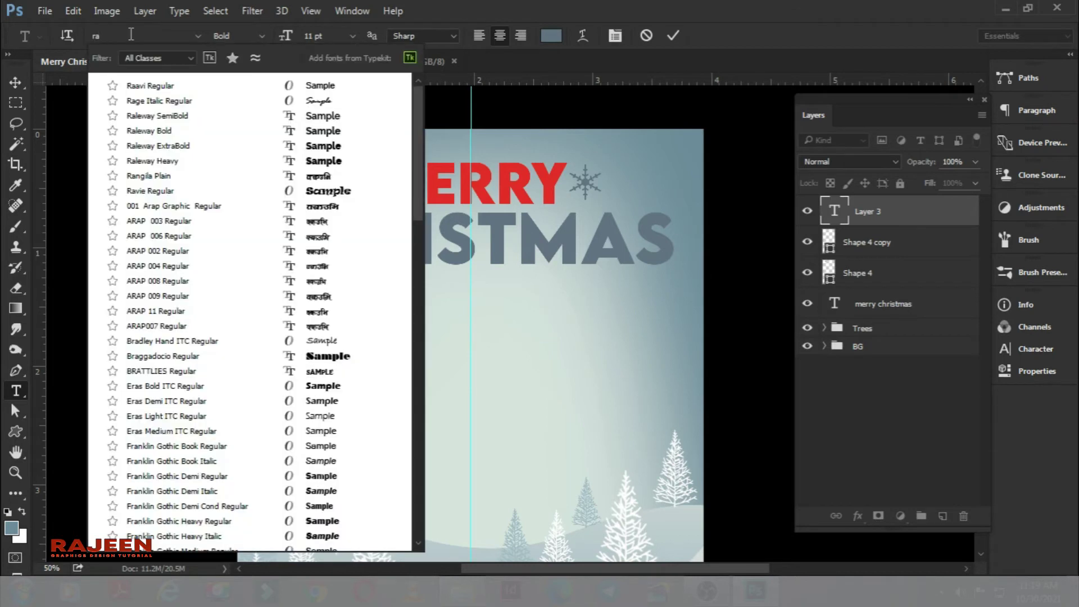
pyautogui.write('g')
pyautogui.click(199, 87)
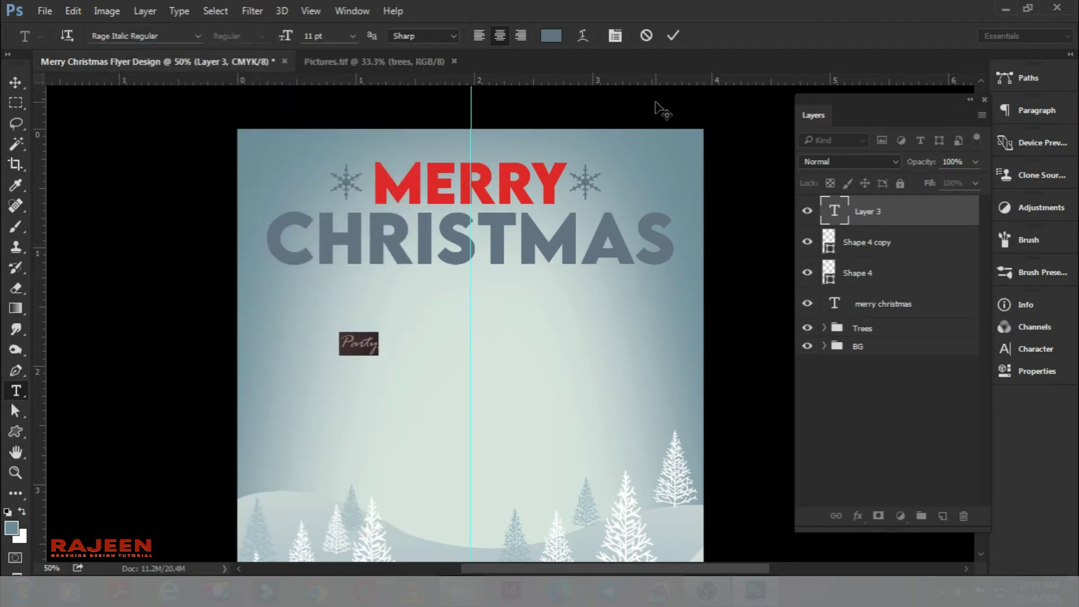
# Make the Party text black and commit it
pyautogui.click(559, 37)
pyautogui.click(661, 241)
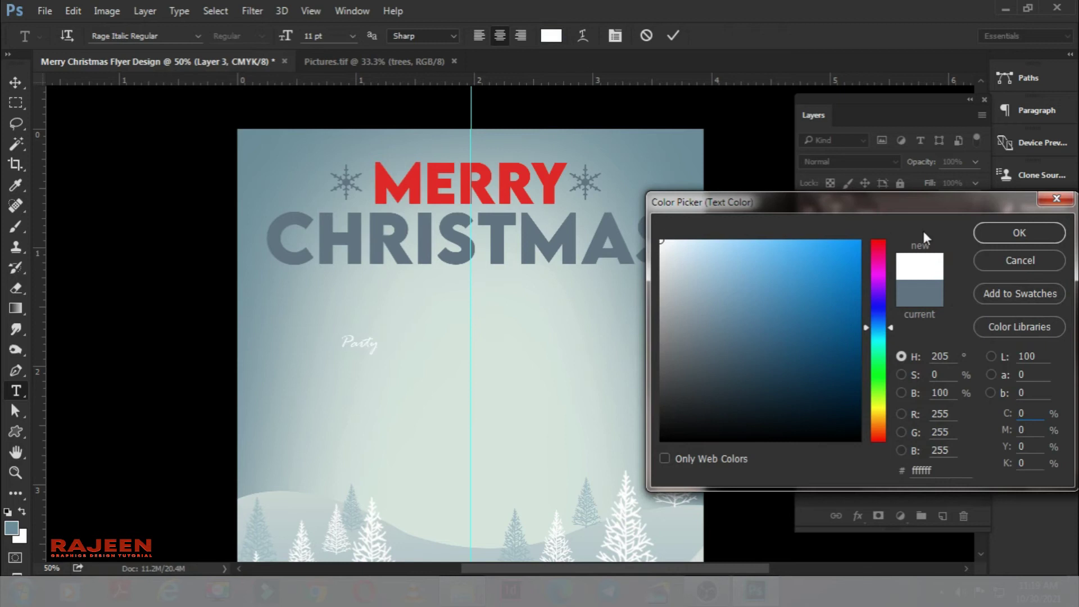
pyautogui.moveTo(804, 432)
pyautogui.mouseDown()
pyautogui.moveTo(794, 458)
pyautogui.moveTo(812, 450)
pyautogui.mouseUp()
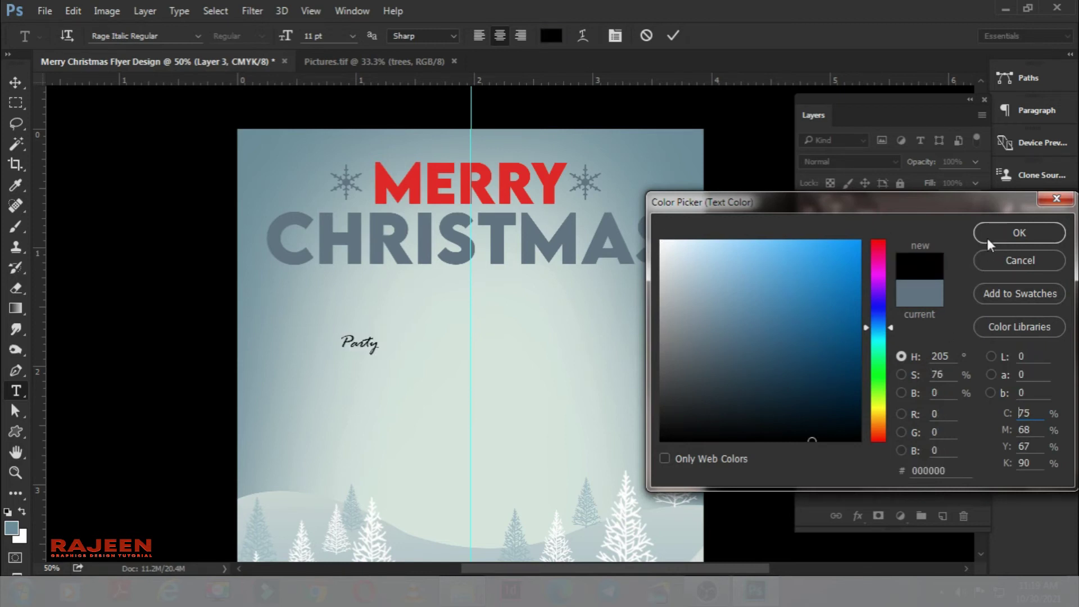
pyautogui.click(987, 237)
pyautogui.click(681, 38)
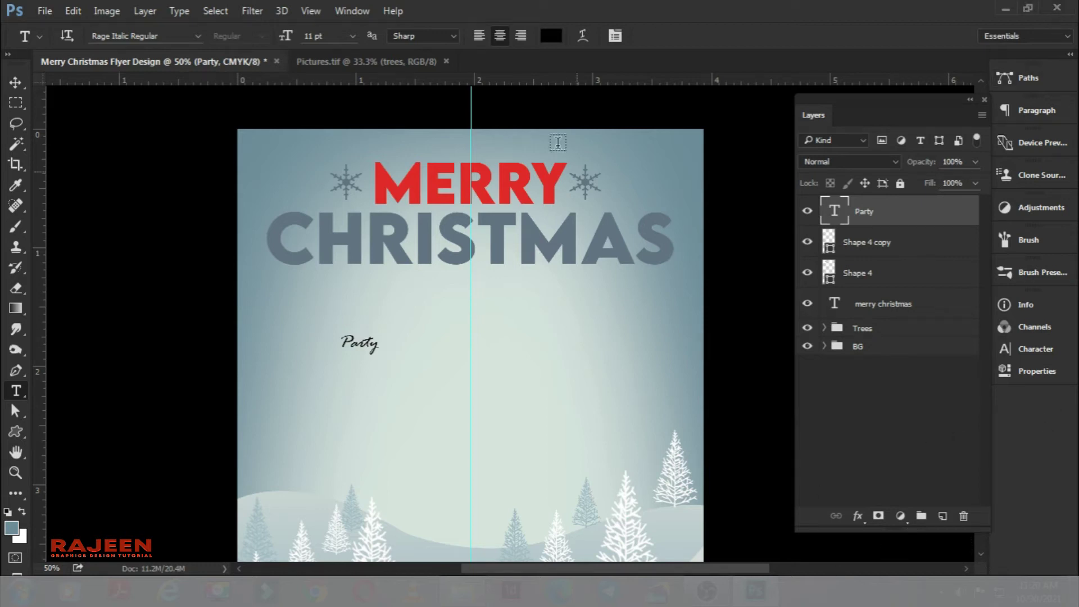
# Scale up the Party script text and move it just under CHRISTMAS
pyautogui.click(15, 82)
pyautogui.hotkey('ctrl', 't')
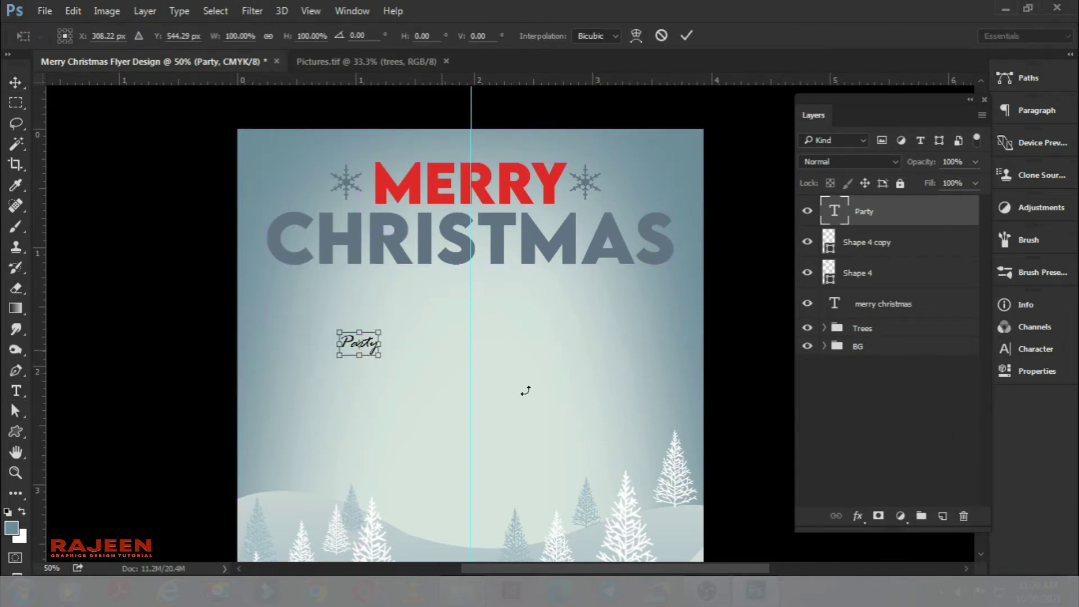
pyautogui.moveTo(379, 330); pyautogui.dragTo(442, 295)
pyautogui.moveTo(417, 337); pyautogui.dragTo(498, 289)
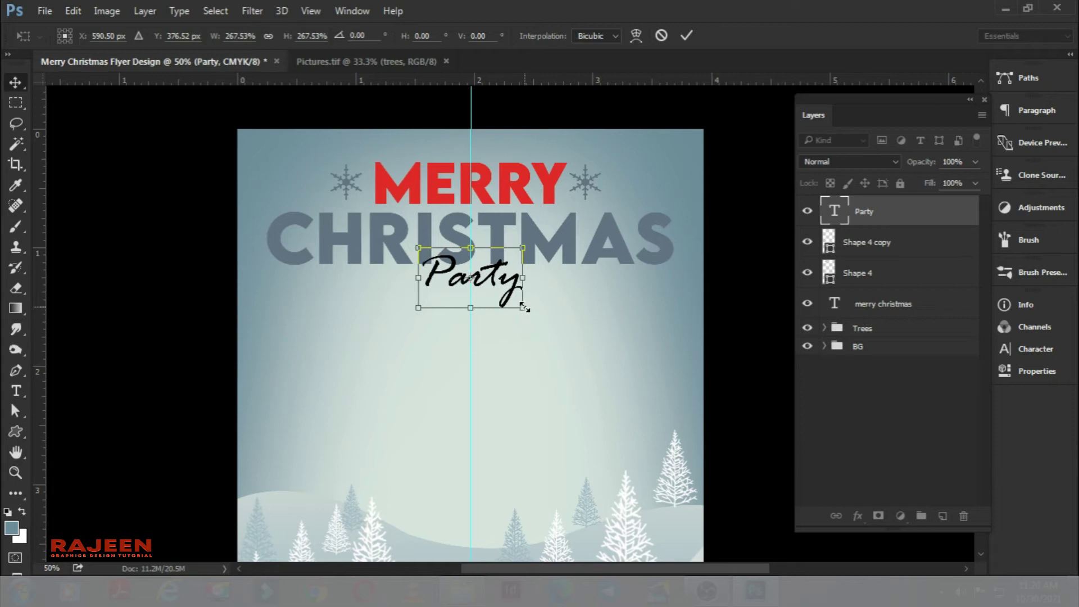
pyautogui.press('Return')
# Enlarge Party further to about 115% and nudge it slightly left
pyautogui.hotkey('ctrl', 't')
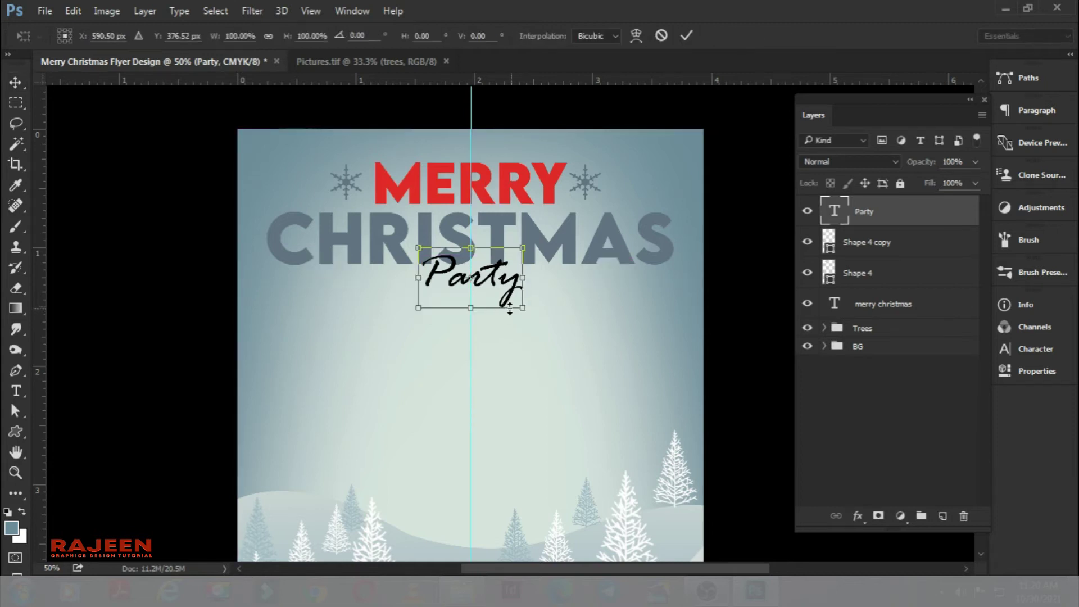
pyautogui.moveTo(524, 308); pyautogui.dragTo(545, 318)
pyautogui.press('Return')
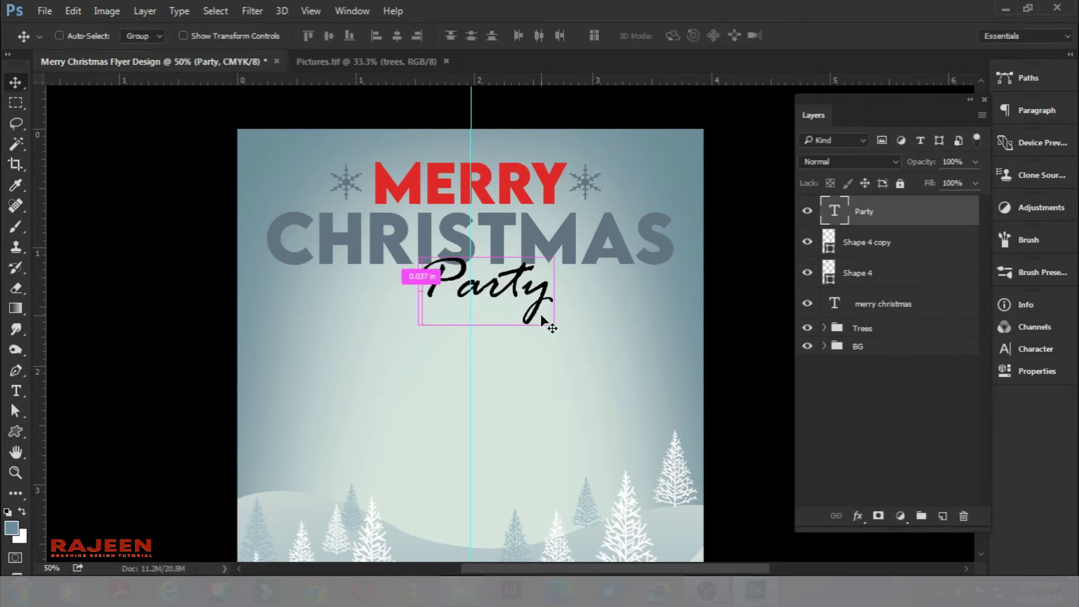
pyautogui.hotkey('ctrl', 't')
pyautogui.press('Left')
pyautogui.press('Left')
pyautogui.press('Left')
# Shrink Party to about 94%, centre it, and bring the heading into view
pyautogui.press('Left')
pyautogui.press('Left')
pyautogui.press('Left')
pyautogui.press('Left')
pyautogui.press('Left')
pyautogui.press('Left')
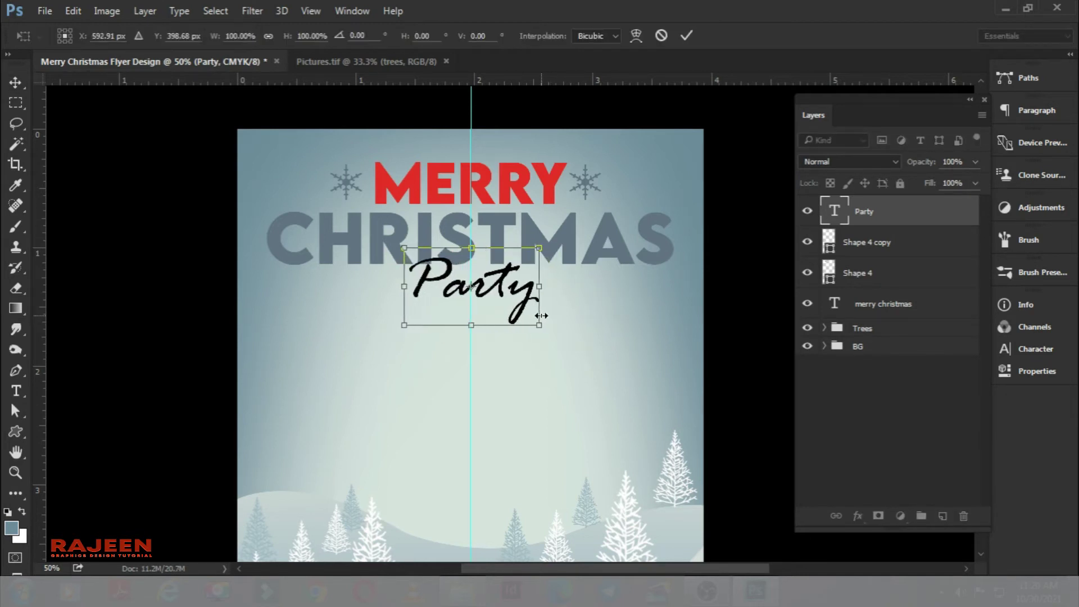
pyautogui.moveTo(532, 243); pyautogui.dragTo(547, 234)
pyautogui.press('Return')
pyautogui.hotkey('ctrl', 't')
pyautogui.press('Left')
pyautogui.press('Left')
pyautogui.press('Left')
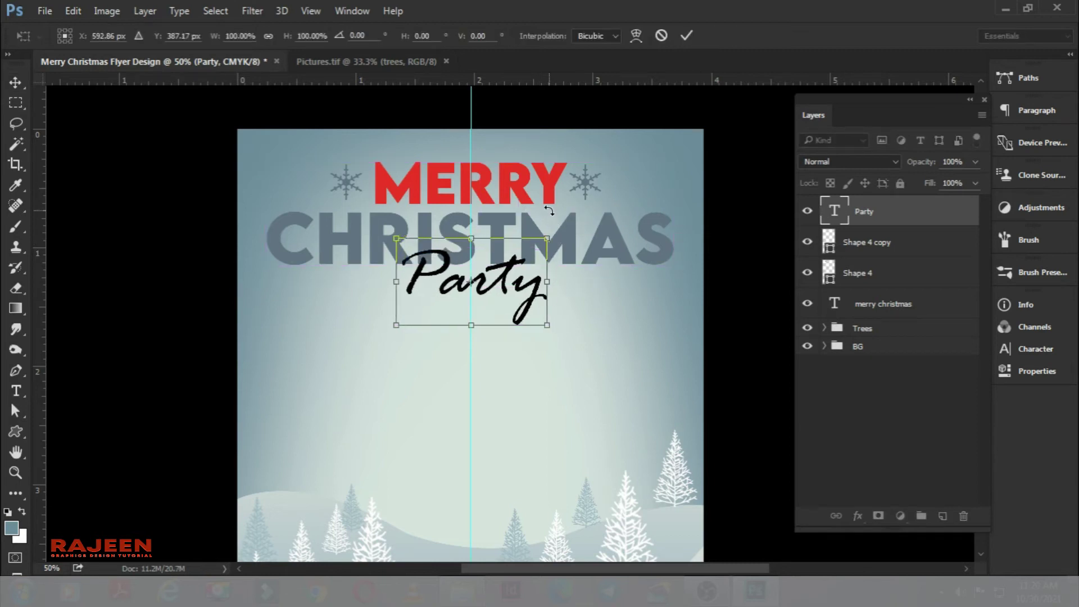
pyautogui.moveTo(396, 239); pyautogui.dragTo(399, 235)
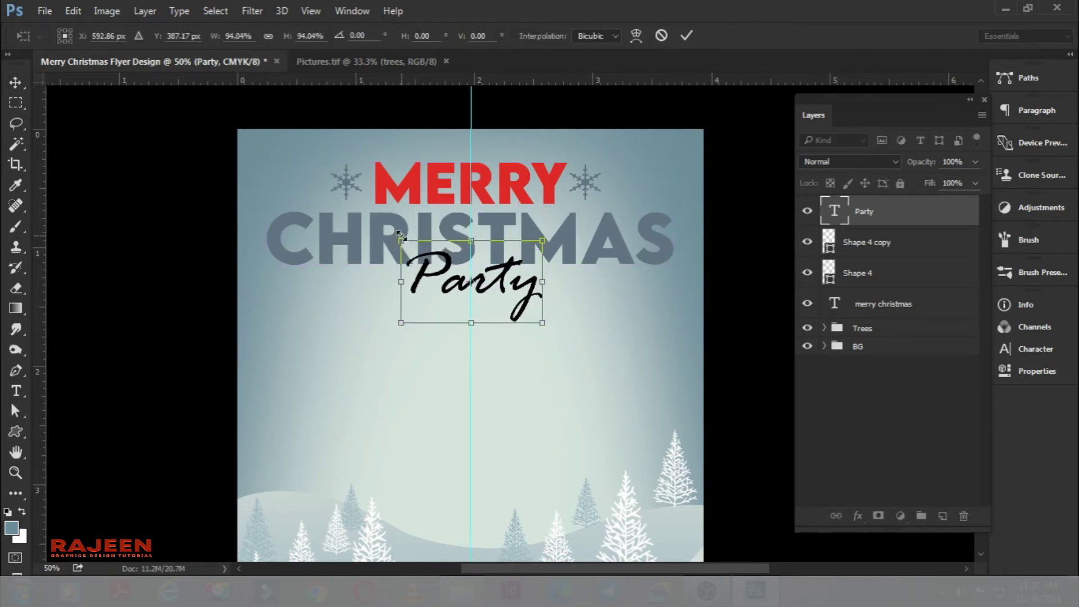
pyautogui.press('Return')
pyautogui.hotkey('ctrl', '-')
pyautogui.hotkey('ctrl', '-')
pyautogui.hotkey('ctrl', '+')
pyautogui.scroll(-5, 409, 241)
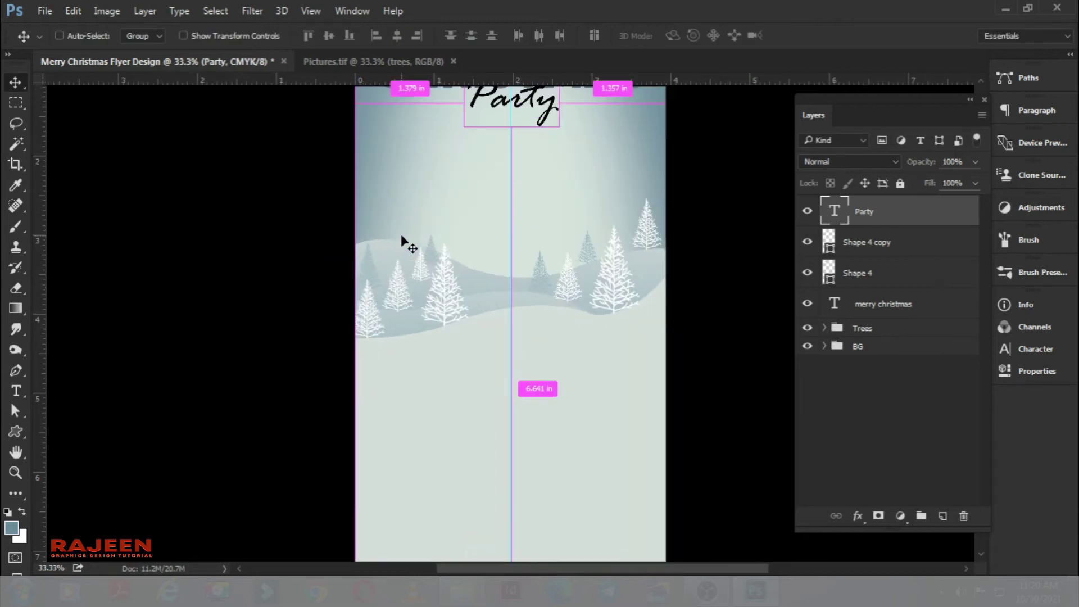
pyautogui.moveTo(528, 112); pyautogui.dragTo(537, 241)
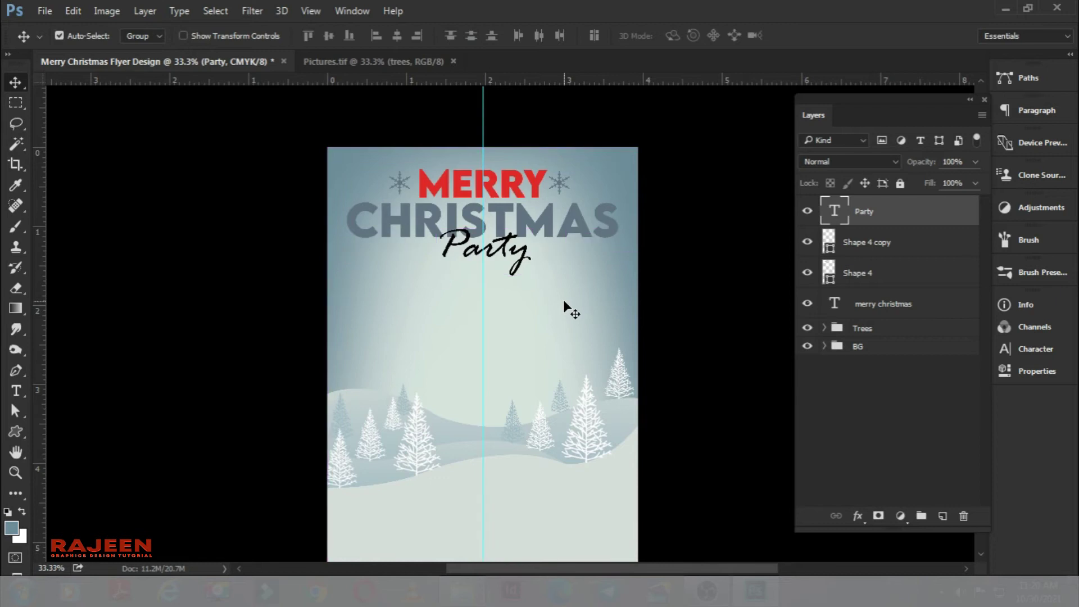
# Drag the Santa sleigh silhouette from Pictures.tif into the flyer
pyautogui.click(374, 62)
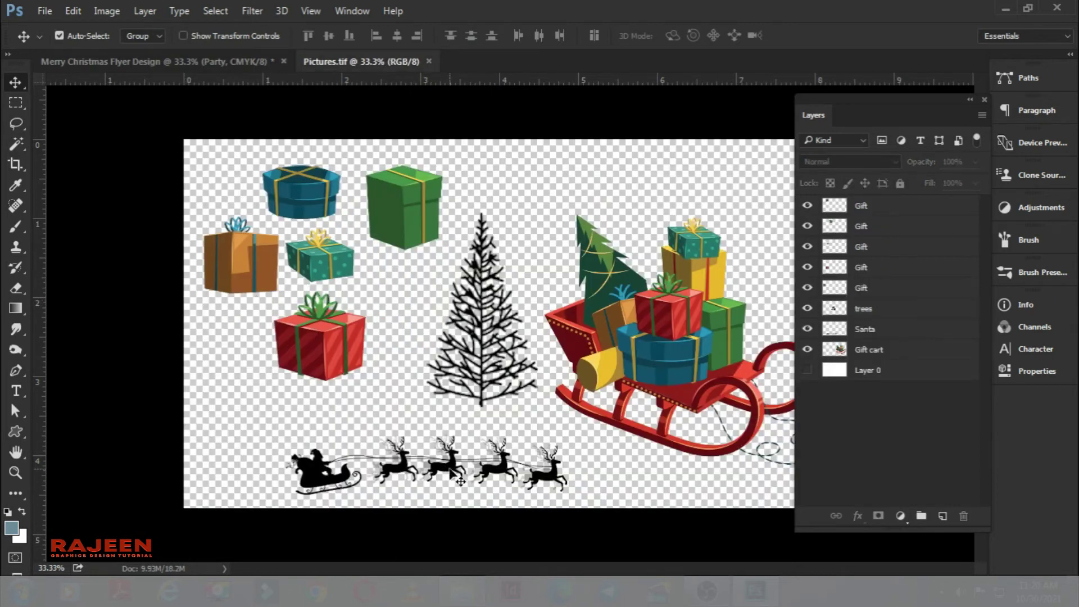
pyautogui.click(325, 478)
pyautogui.moveTo(325, 478); pyautogui.dragTo(365, 188)
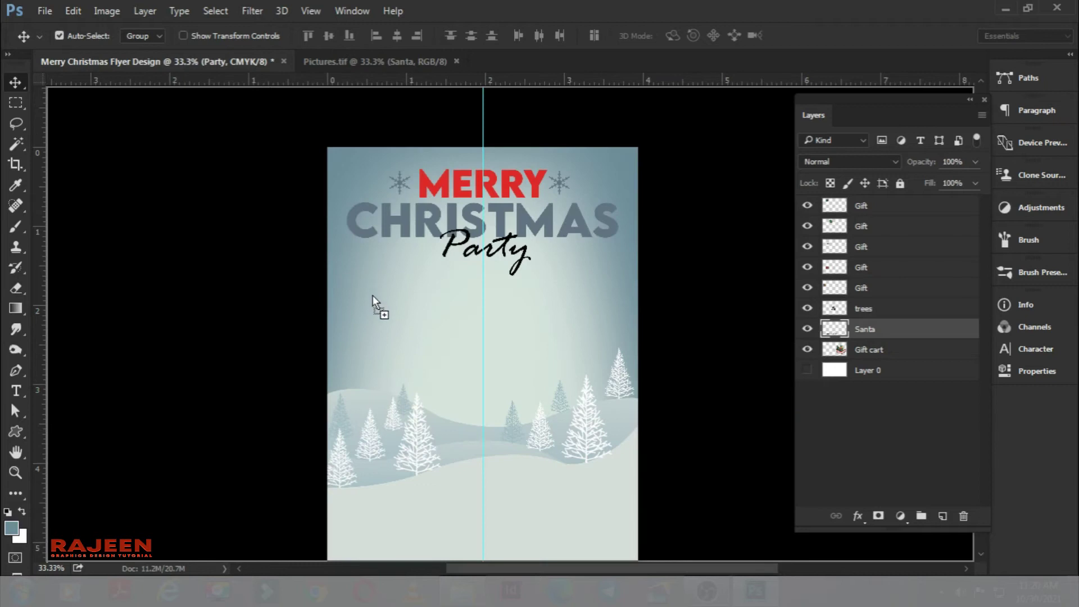
pyautogui.moveTo(372, 295); pyautogui.dragTo(373, 296)
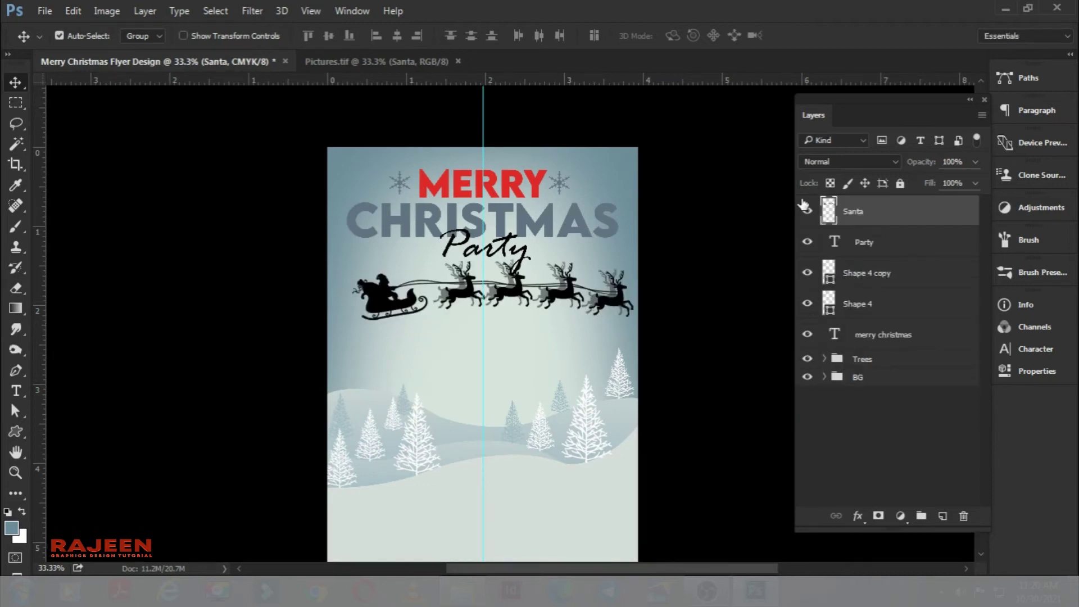
# Shrink the sleigh to about 78% and place it just below Party
pyautogui.hotkey('ctrl', 't')
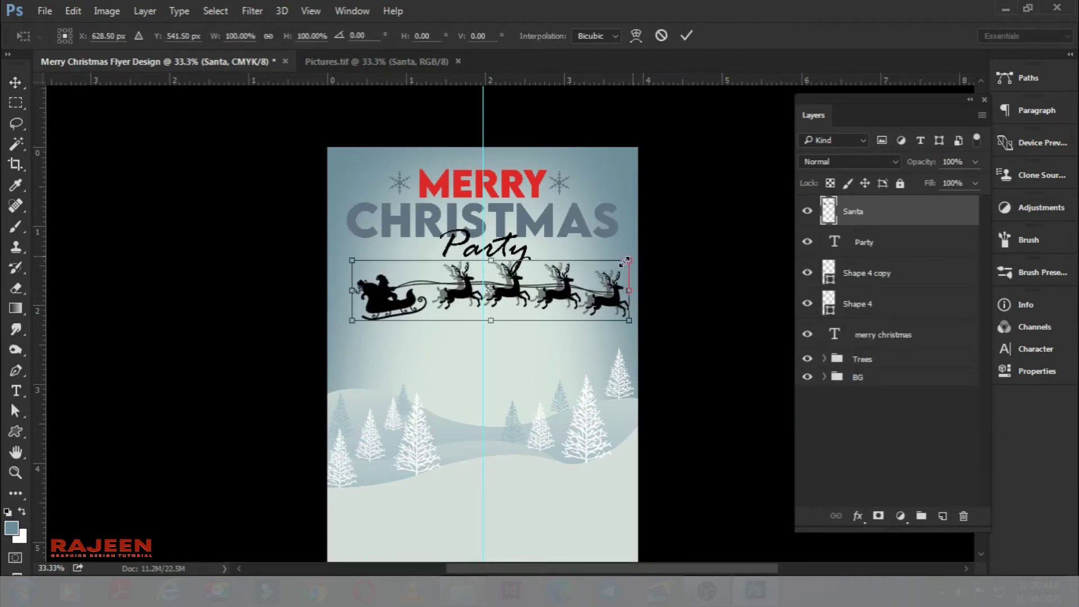
pyautogui.moveTo(637, 259); pyautogui.dragTo(610, 267)
pyautogui.moveTo(520, 299); pyautogui.dragTo(521, 300)
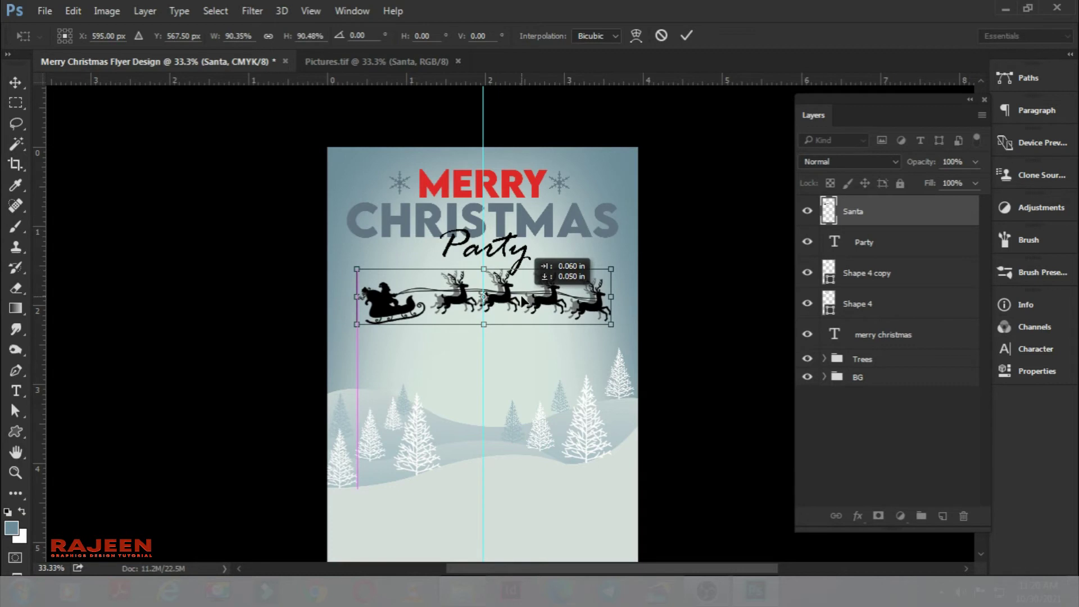
pyautogui.moveTo(611, 267); pyautogui.dragTo(595, 275)
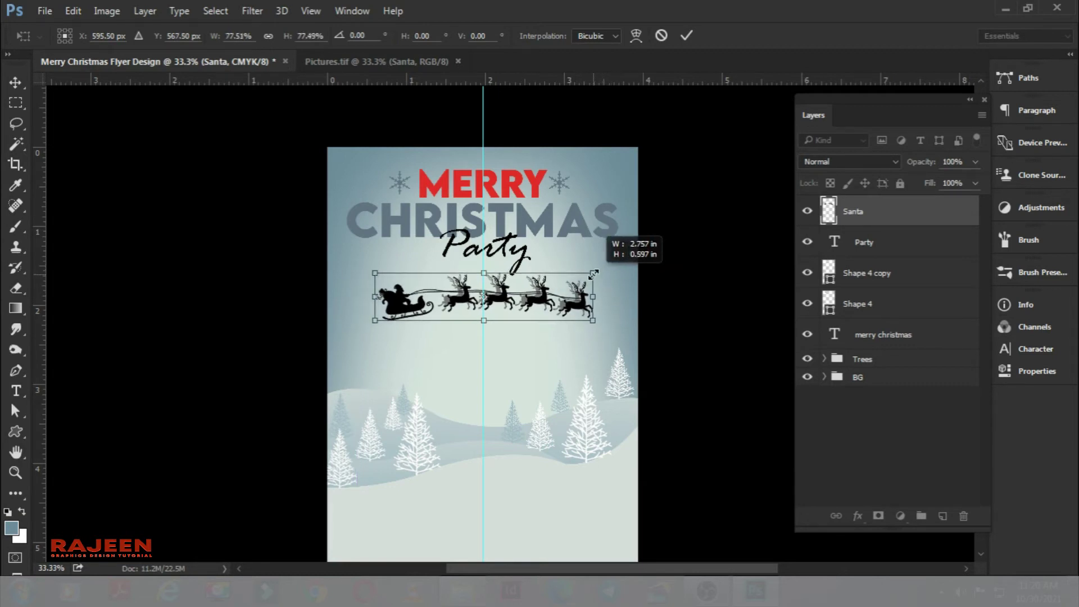
pyautogui.press('Return')
# Give the Santa layer a blue-grey Color Overlay of CMYK 48/28/27
pyautogui.doubleClick(955, 213)
pyautogui.click(454, 354)
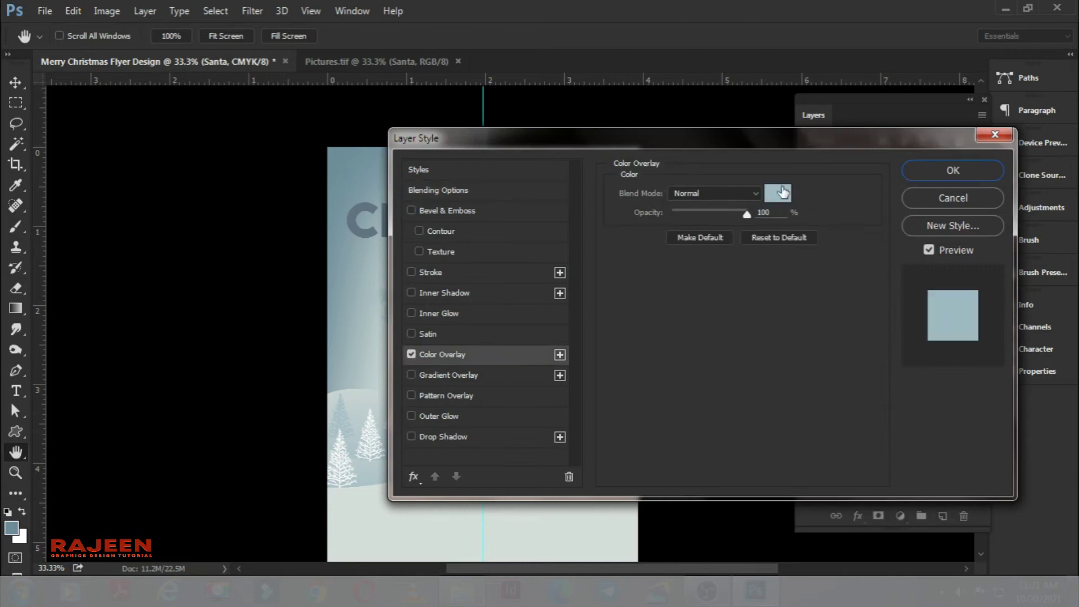
pyautogui.click(778, 191)
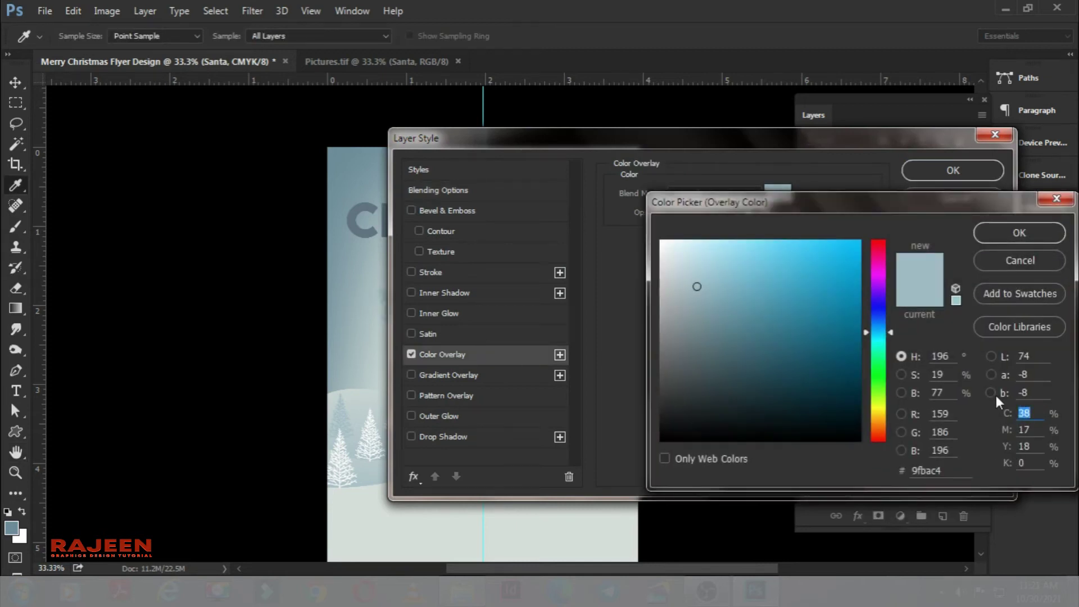
pyautogui.write('48')
pyautogui.press('Tab')
pyautogui.write('28')
pyautogui.press('Tab')
pyautogui.write('27')
pyautogui.press('Tab')
pyautogui.press('Return')
pyautogui.press('Return')
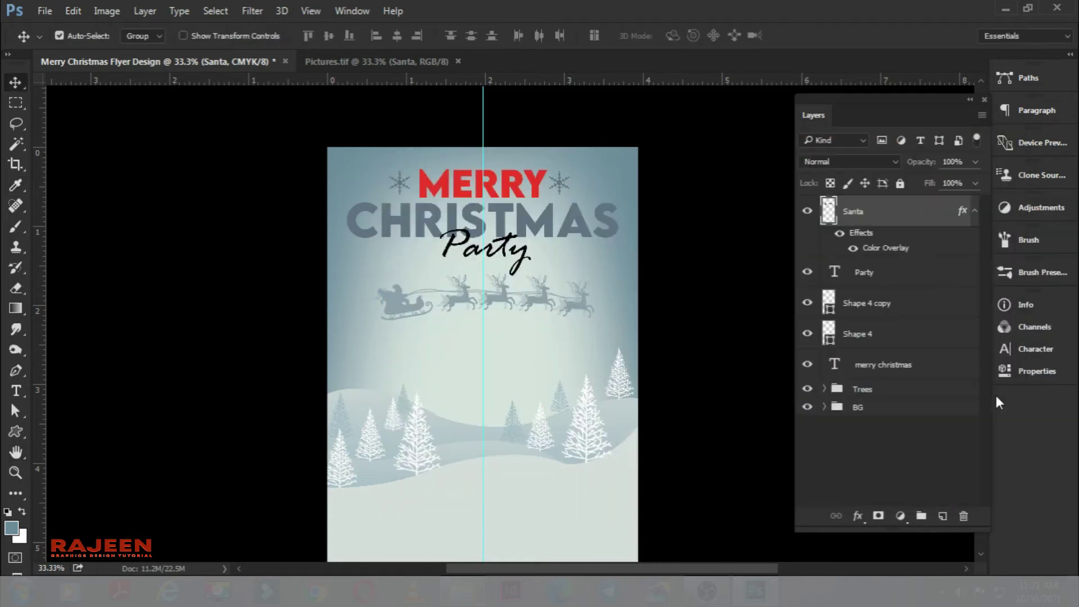
# Zoom to 50%, collapse the Santa effects list, and confirm the sleigh placement
pyautogui.hotkey('ctrl', '+')
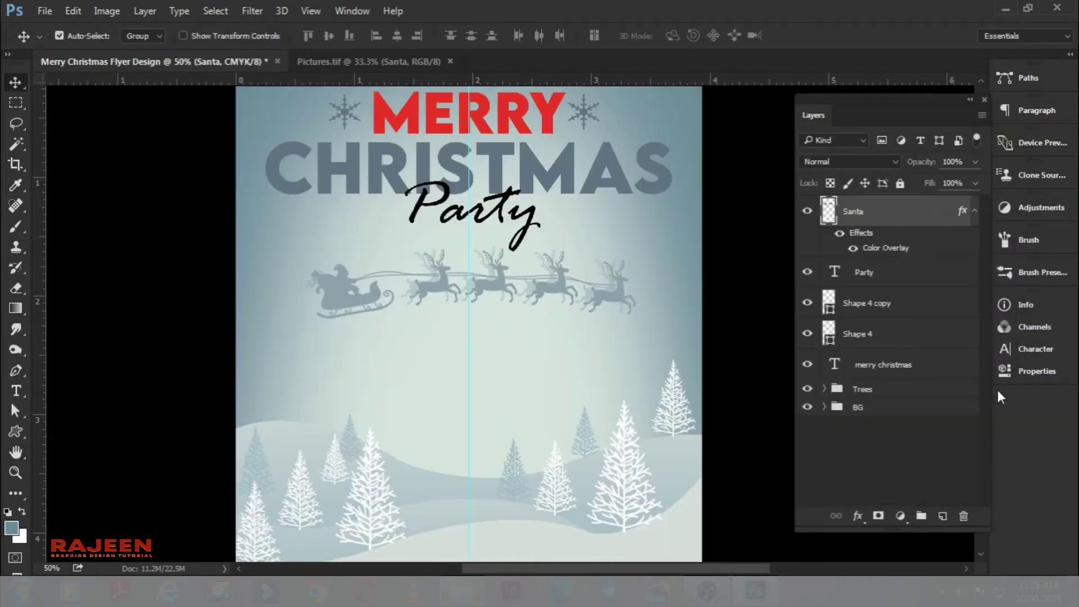
pyautogui.click(972, 216)
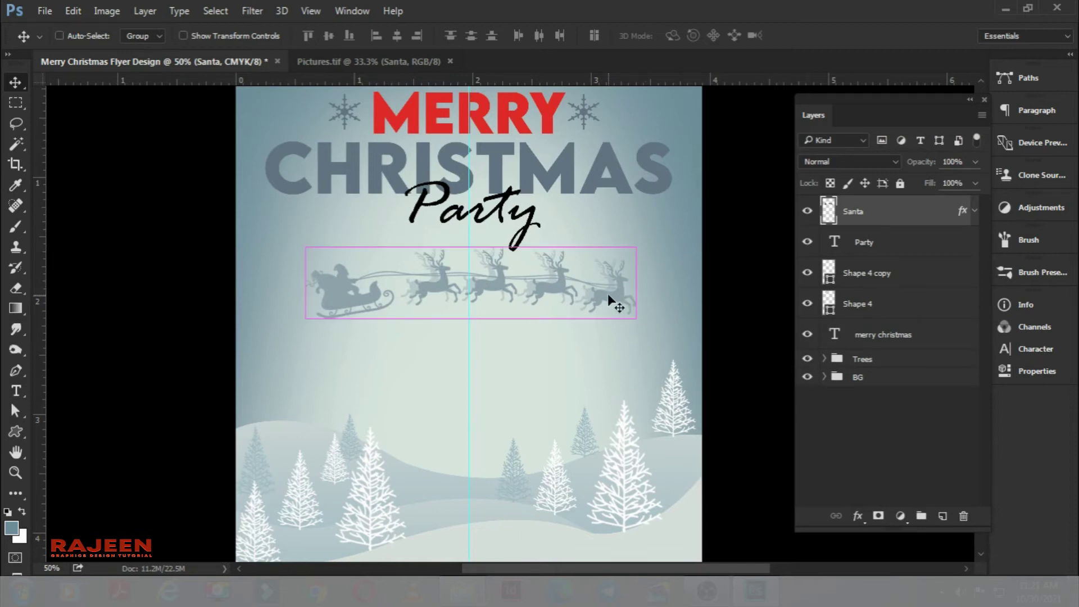
pyautogui.hotkey('ctrl', 't')
pyautogui.press('Return')
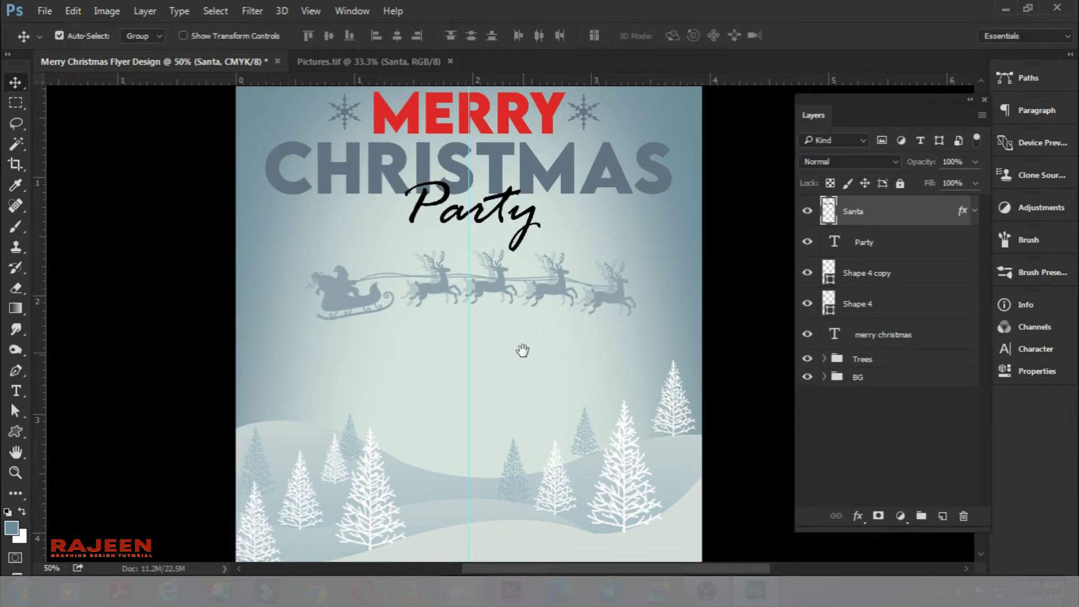
# Type LOVE on a new layer at the flyer's left in Bebas Neue Bold
pyautogui.click(943, 516)
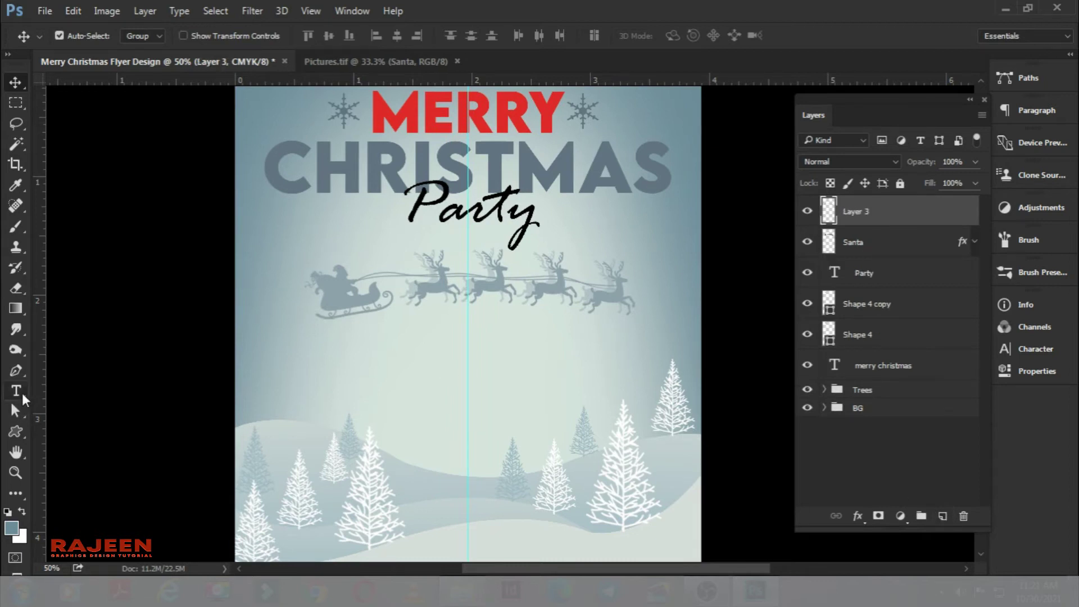
pyautogui.click(16, 390)
pyautogui.click(280, 365)
pyautogui.write('ove')
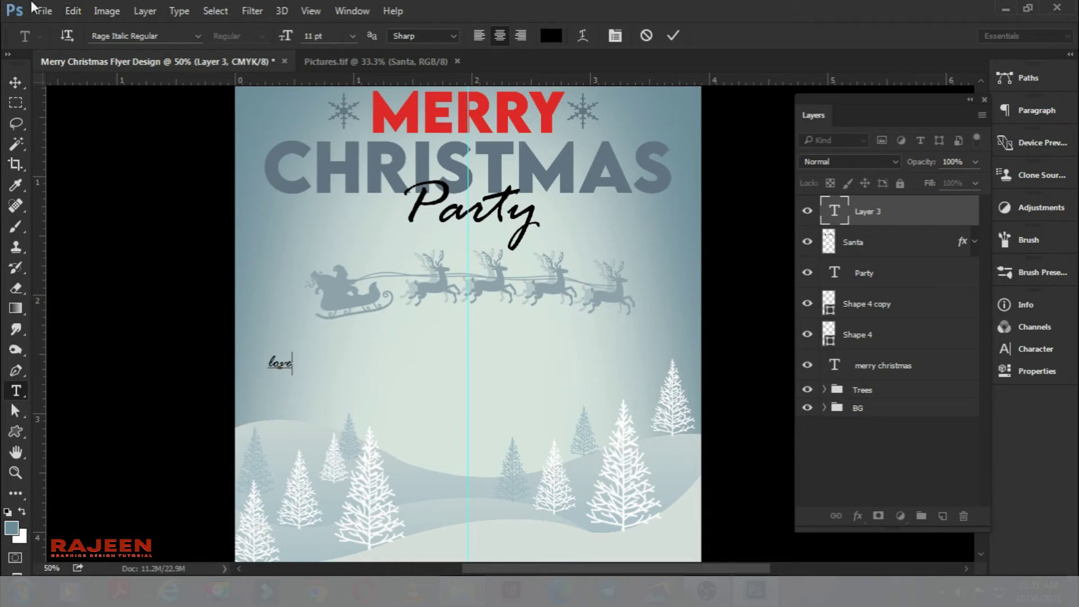
pyautogui.hotkey('ctrl', 'a')
pyautogui.click(130, 35)
pyautogui.write('beb')
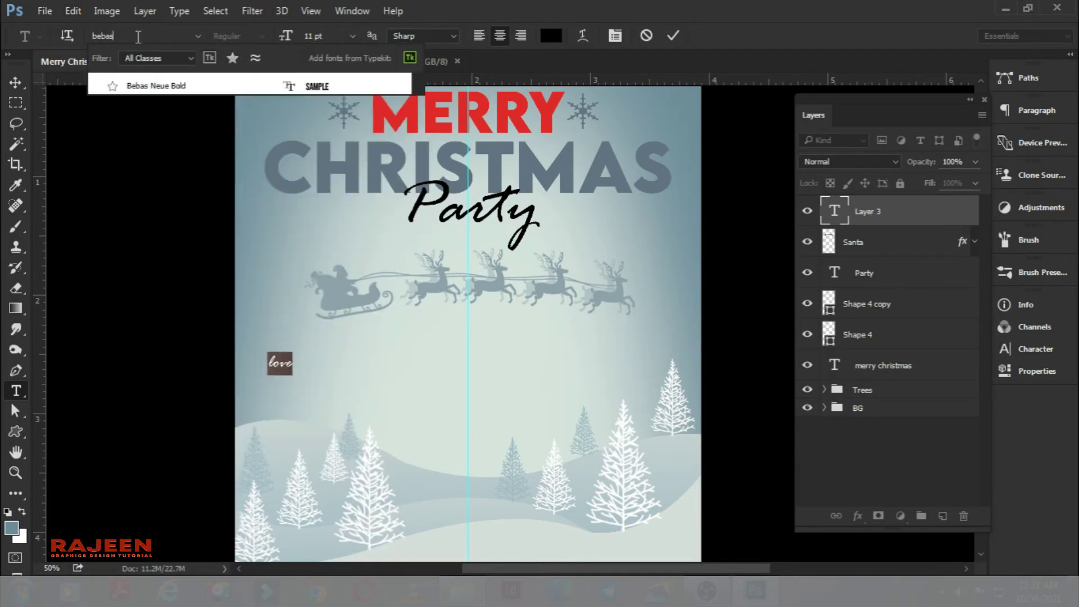
pyautogui.press('Return')
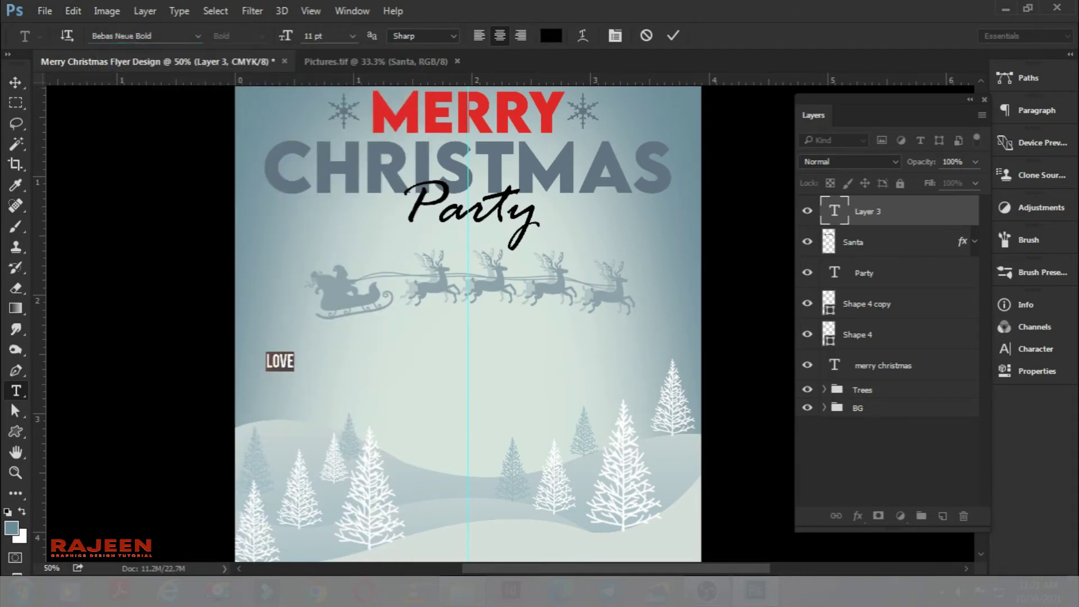
pyautogui.click(674, 37)
# Enlarge LOVE, move it beneath the sleigh, then shrink it to about 86%
pyautogui.click(17, 83)
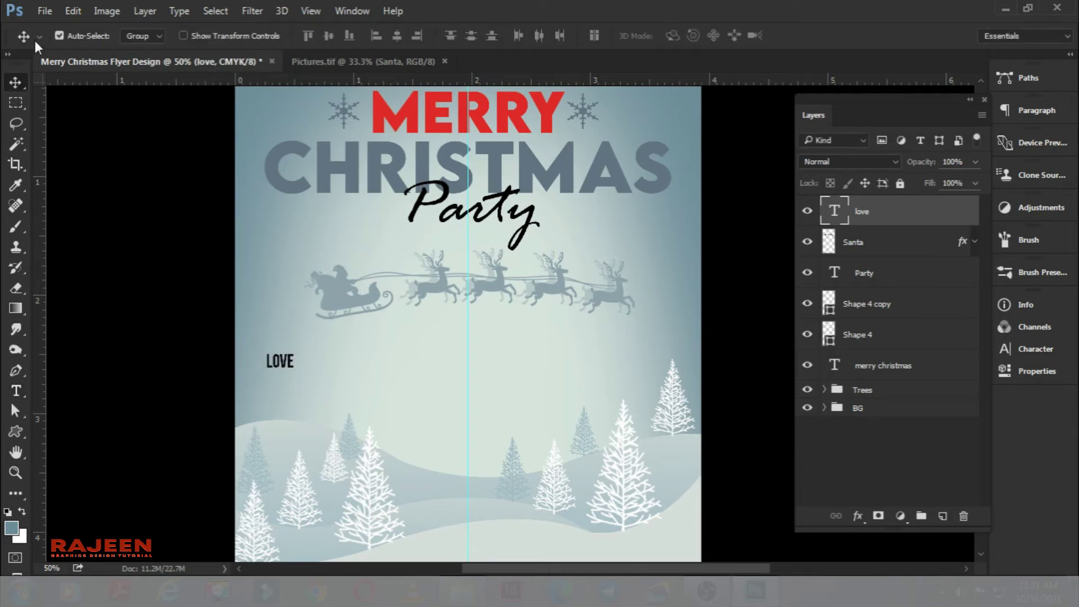
pyautogui.hotkey('ctrl', 't')
pyautogui.moveTo(296, 372); pyautogui.dragTo(313, 381)
pyautogui.moveTo(291, 346)
pyautogui.mouseDown()
pyautogui.moveTo(324, 322)
pyautogui.moveTo(333, 332)
pyautogui.mouseUp()
pyautogui.press('Return')
pyautogui.hotkey('ctrl', 't')
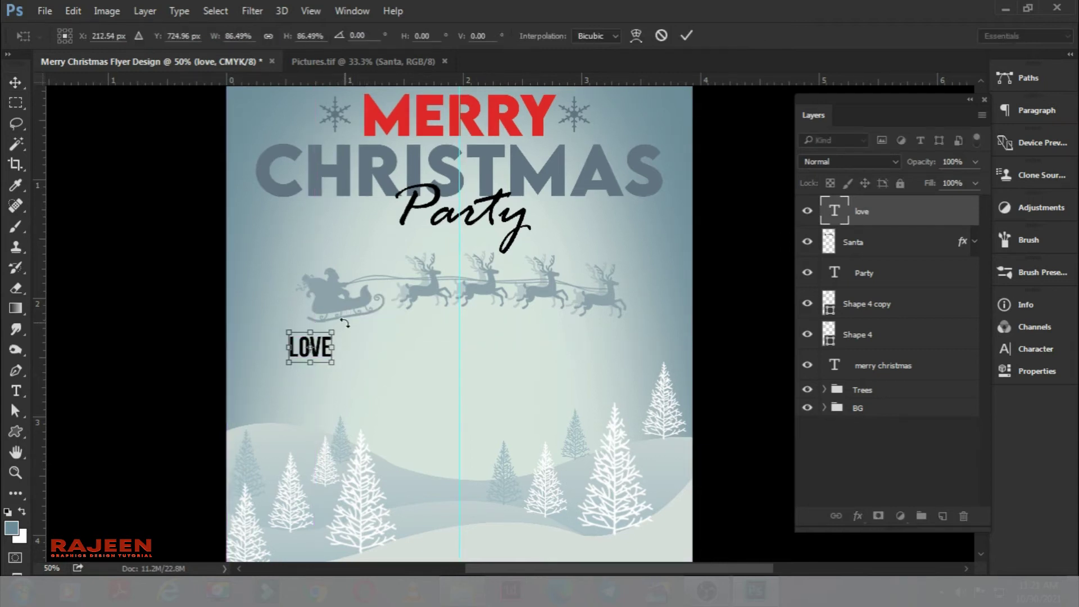
pyautogui.press('Return')
# Duplicate LOVE to its right and retype the copy as PEACE
pyautogui.moveTo(377, 368)
pyautogui.mouseDown()
pyautogui.moveTo(365, 321)
pyautogui.moveTo(335, 292)
pyautogui.moveTo(394, 304)
pyautogui.mouseUp()
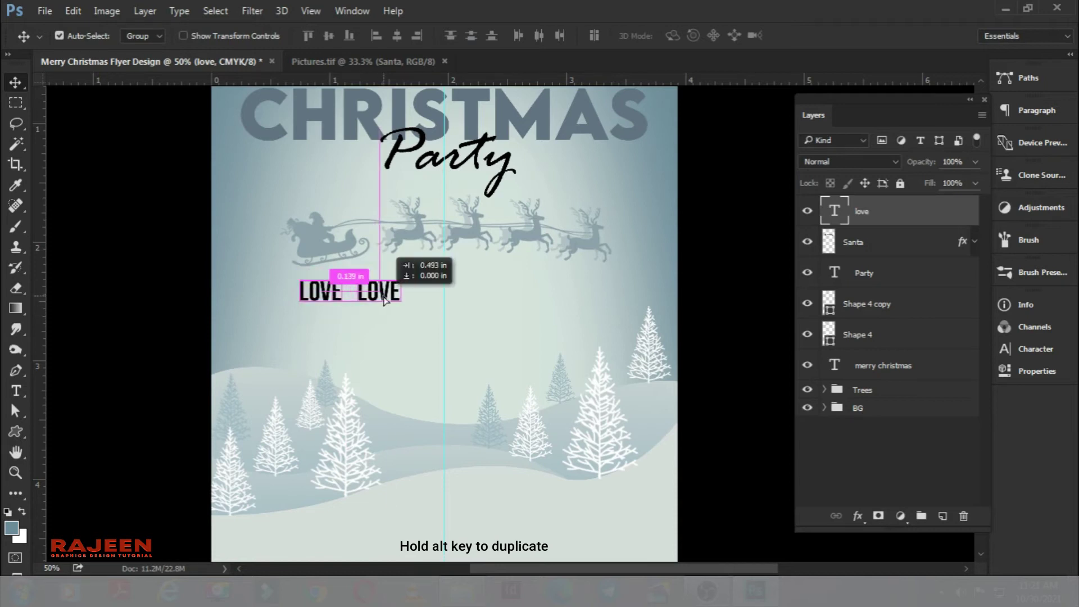
pyautogui.doubleClick(834, 213)
pyautogui.write('Peace')
pyautogui.click(672, 36)
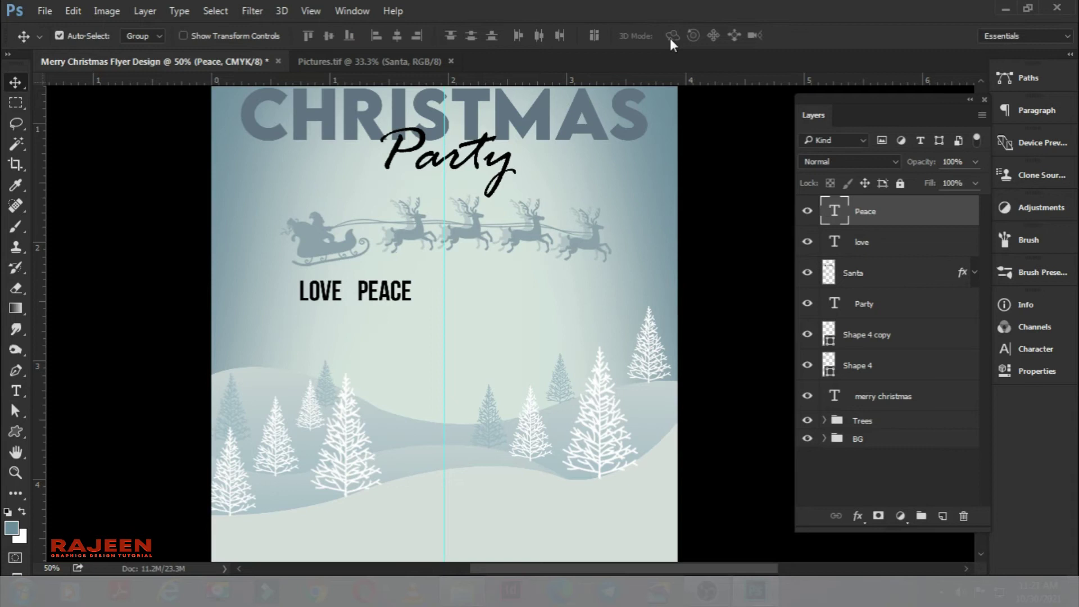
# Duplicate PEACE to the right, retype it as HAPPINESS, and nudge it right
pyautogui.moveTo(383, 292); pyautogui.dragTo(473, 293)
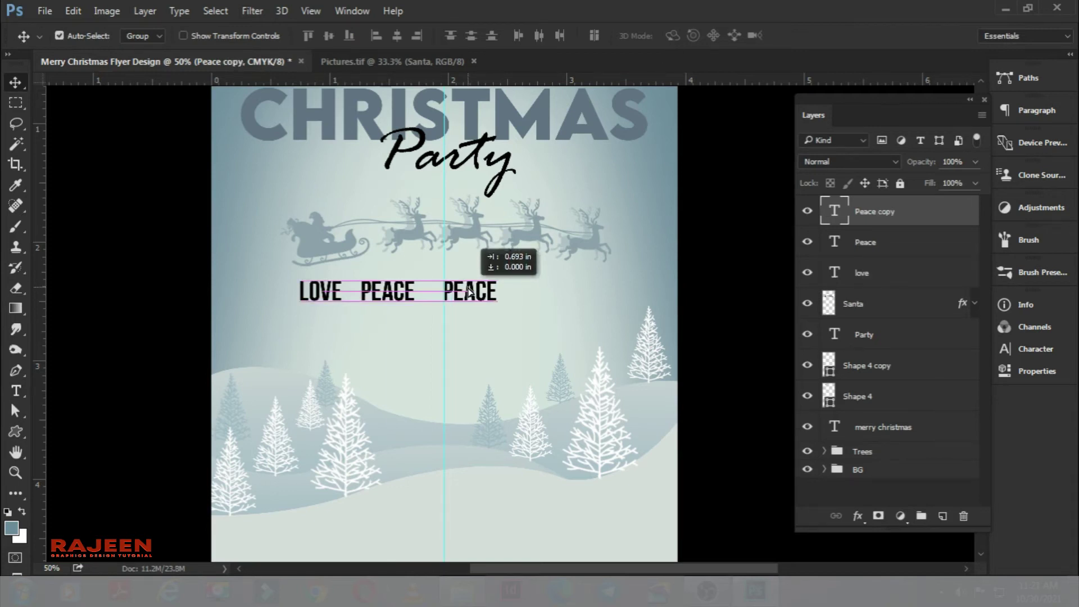
pyautogui.doubleClick(833, 213)
pyautogui.write('HAPPINESS')
pyautogui.click(673, 35)
pyautogui.hotkey('shift', 'Right')
pyautogui.hotkey('shift', 'Right')
pyautogui.hotkey('shift', 'Right')
pyautogui.hotkey('shift', 'Right')
pyautogui.hotkey('shift', 'Right')
# Scale the three word layers up slightly together and nudge the line down
pyautogui.keyDown('shift'); pyautogui.click(887, 274); pyautogui.keyUp('shift')
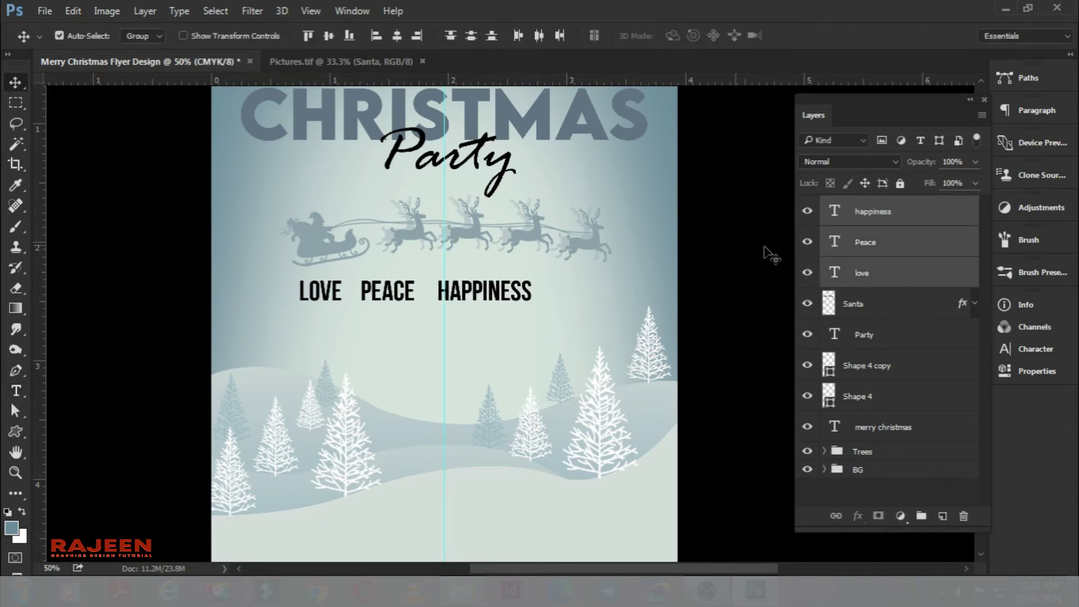
pyautogui.hotkey('ctrl', 't')
pyautogui.moveTo(454, 285)
pyautogui.mouseDown()
pyautogui.moveTo(483, 289)
pyautogui.moveTo(472, 286)
pyautogui.mouseUp()
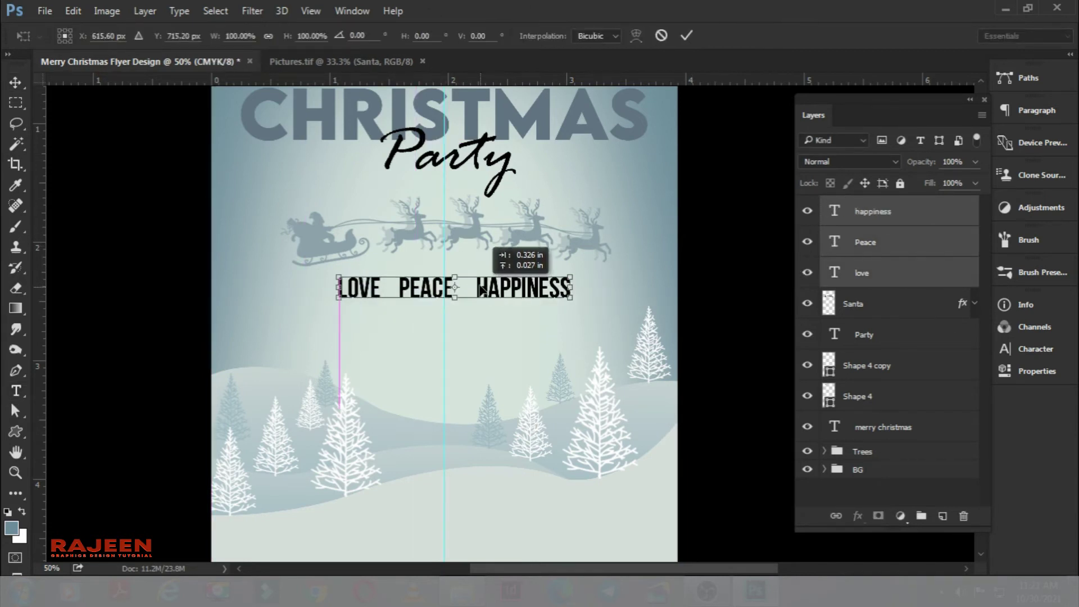
pyautogui.moveTo(470, 286); pyautogui.dragTo(469, 285)
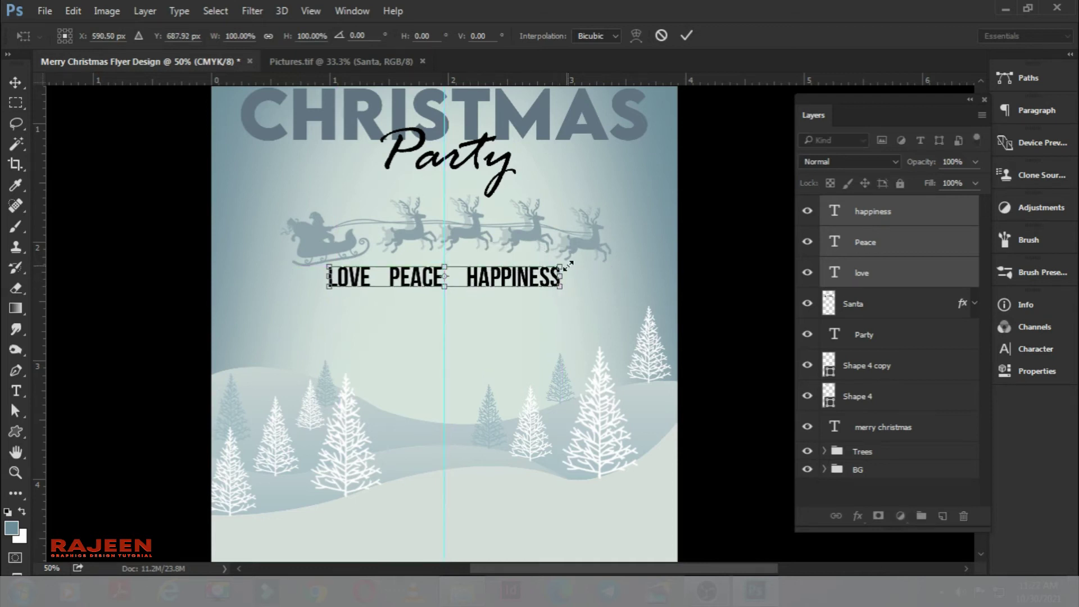
pyautogui.moveTo(562, 264); pyautogui.dragTo(570, 261)
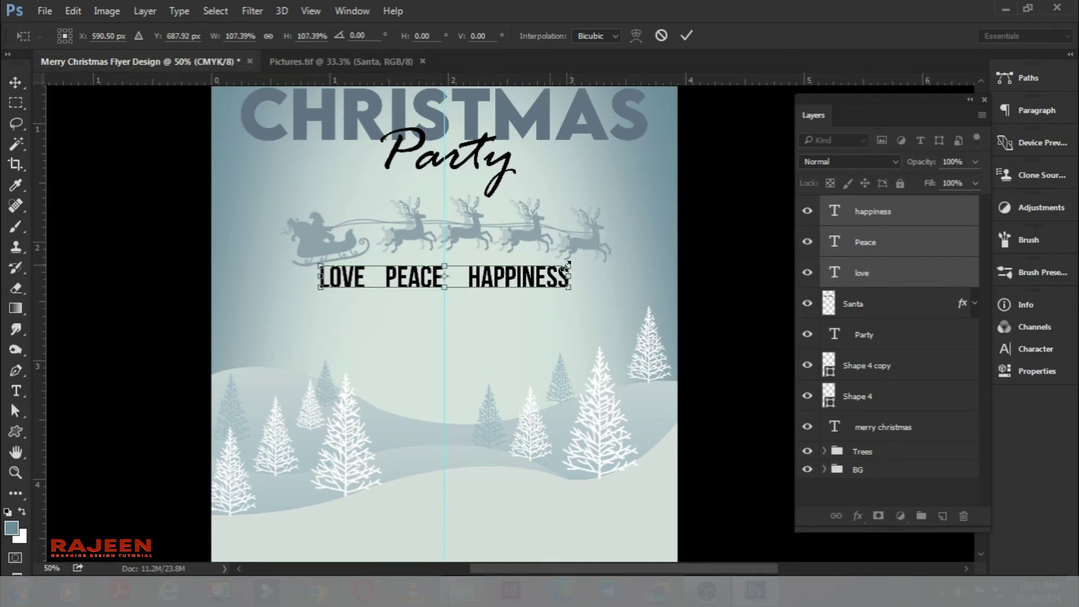
pyautogui.press('Return')
pyautogui.hotkey('shift', 'Down')
pyautogui.hotkey('shift', 'Down')
pyautogui.hotkey('shift', 'Down')
pyautogui.click(475, 324)
# Shift PEACE and HAPPINESS right to even out the spacing between words
pyautogui.click(416, 292)
pyautogui.moveTo(436, 294); pyautogui.dragTo(452, 302)
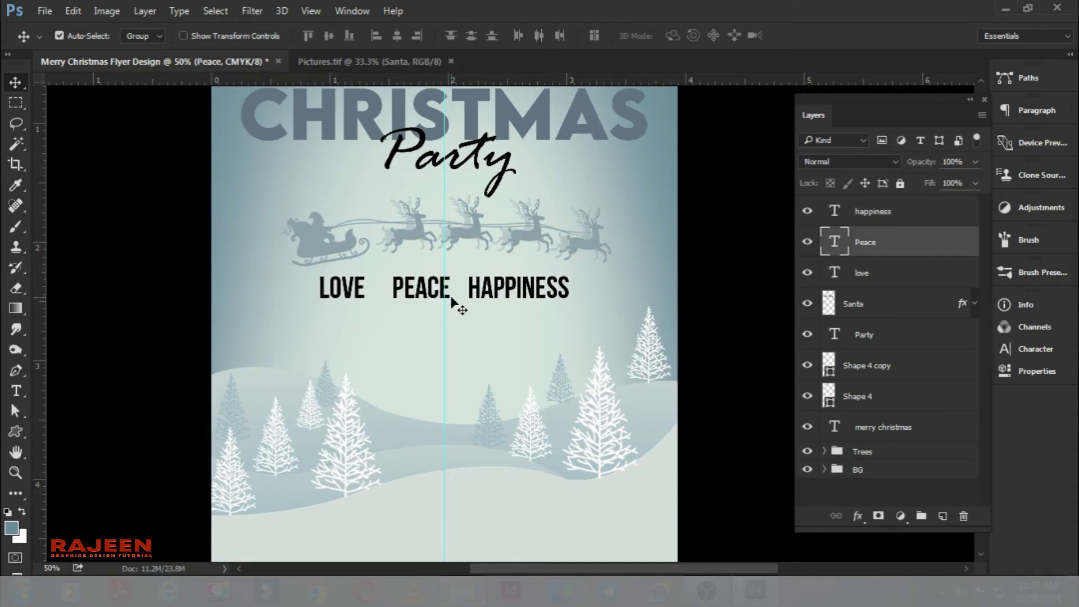
pyautogui.click(498, 295)
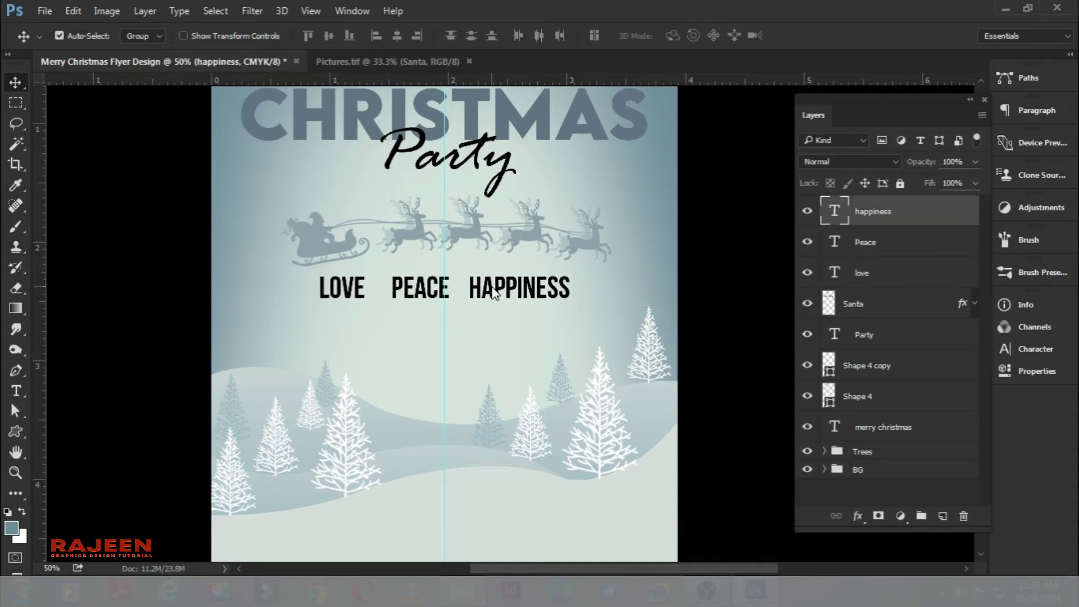
pyautogui.moveTo(509, 291); pyautogui.dragTo(491, 316)
pyautogui.press('Right')
pyautogui.press('Right')
pyautogui.press('Right')
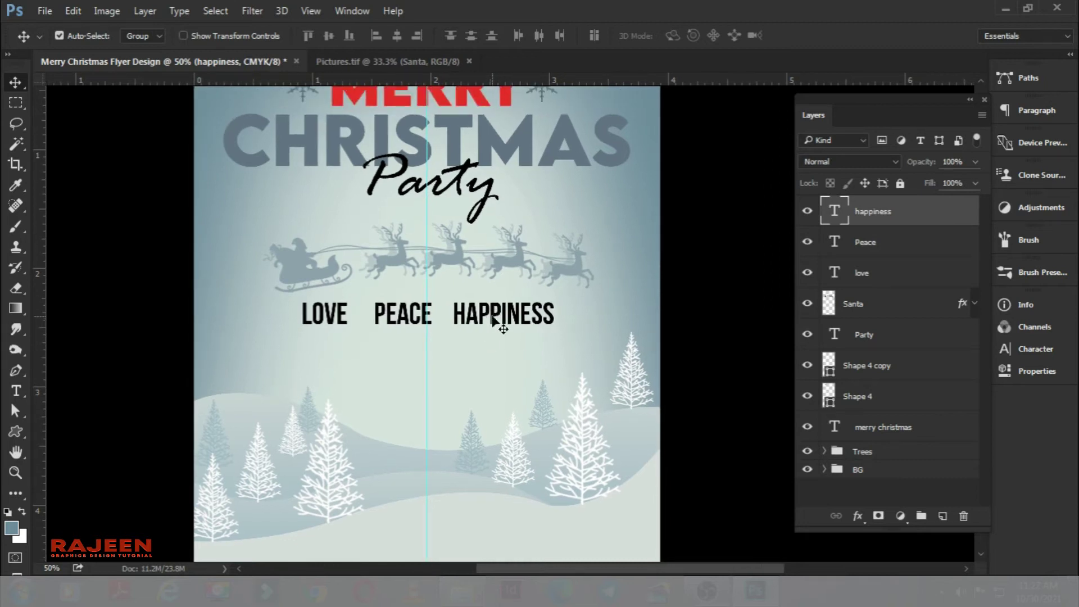
pyautogui.press('Right')
pyautogui.press('Right')
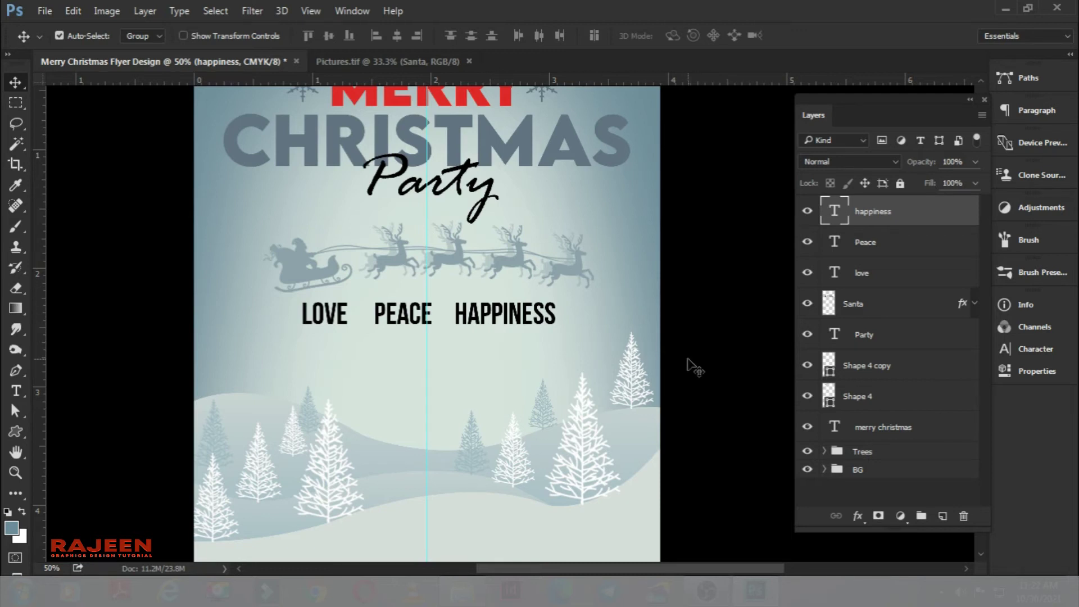
# Draw a small ellipse dot between LOVE and PEACE on a new layer
pyautogui.click(943, 516)
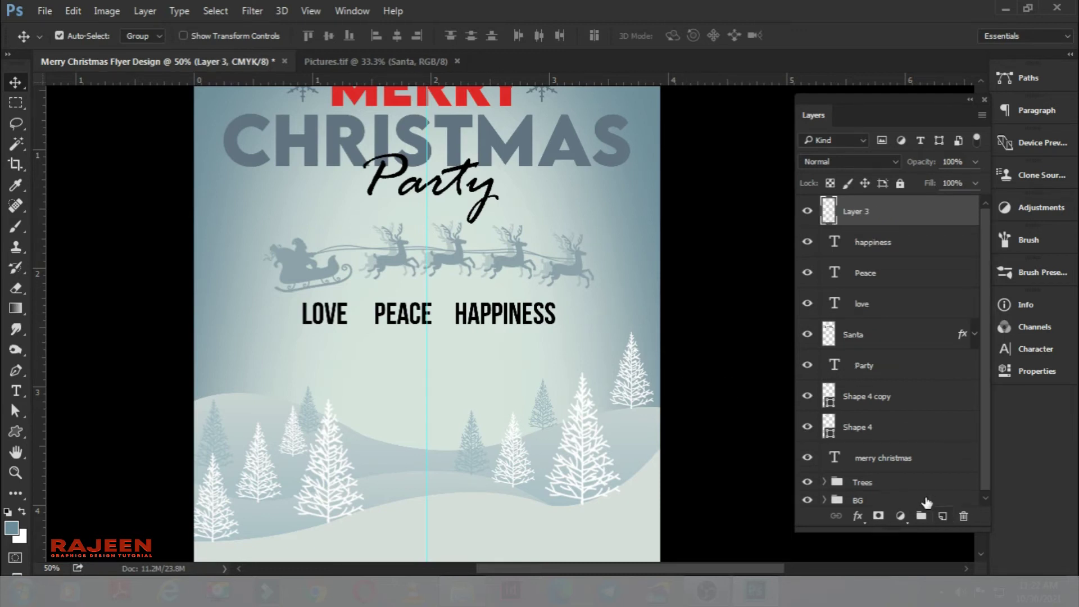
pyautogui.click(12, 430)
pyautogui.click(79, 470)
pyautogui.hotkey('ctrl', '+')
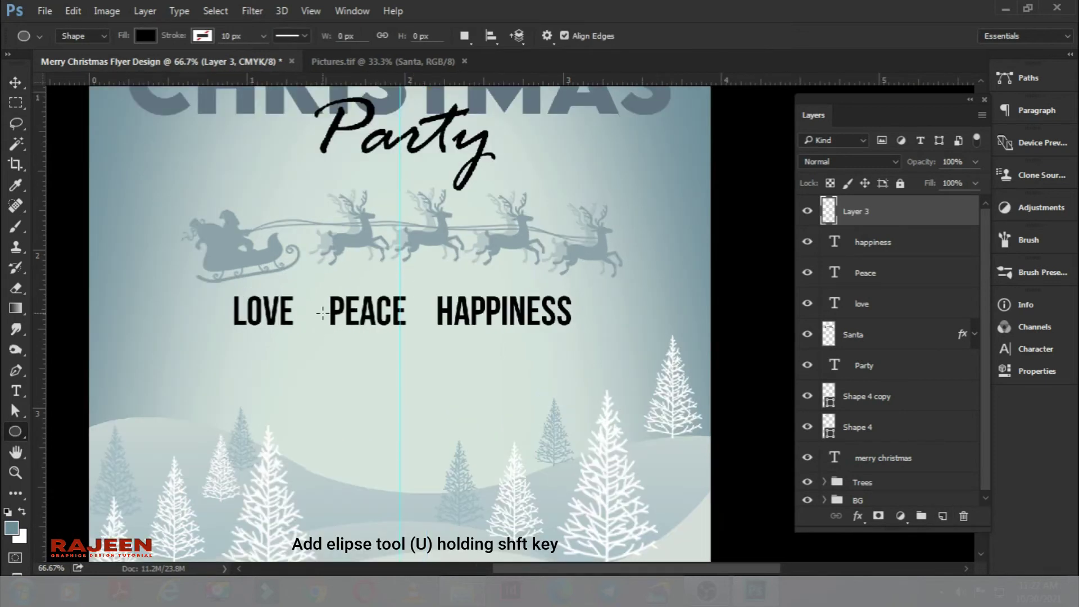
pyautogui.moveTo(305, 308); pyautogui.dragTo(312, 315)
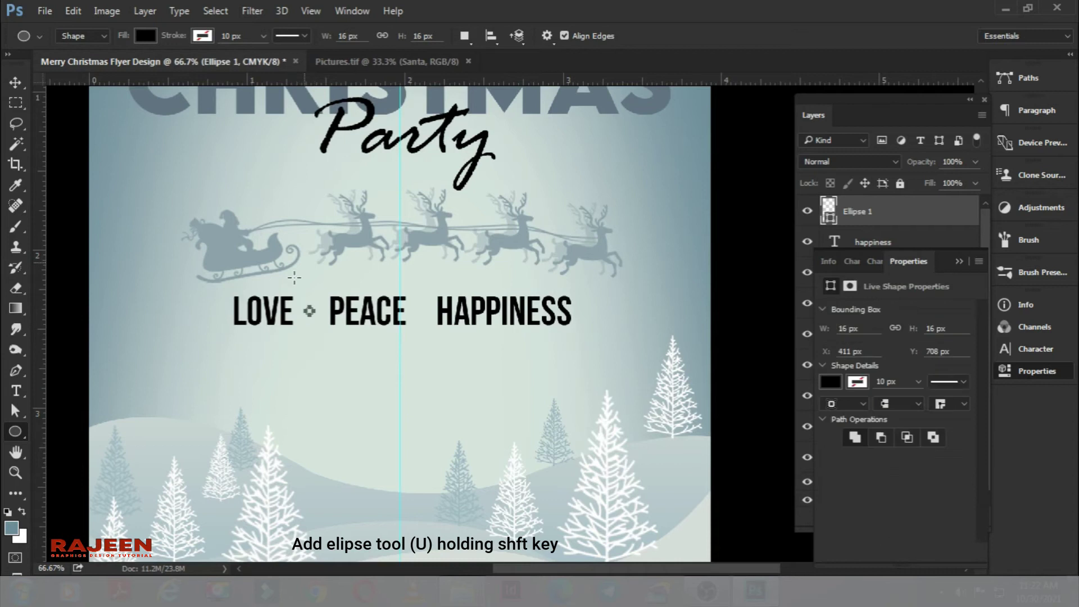
pyautogui.click(957, 262)
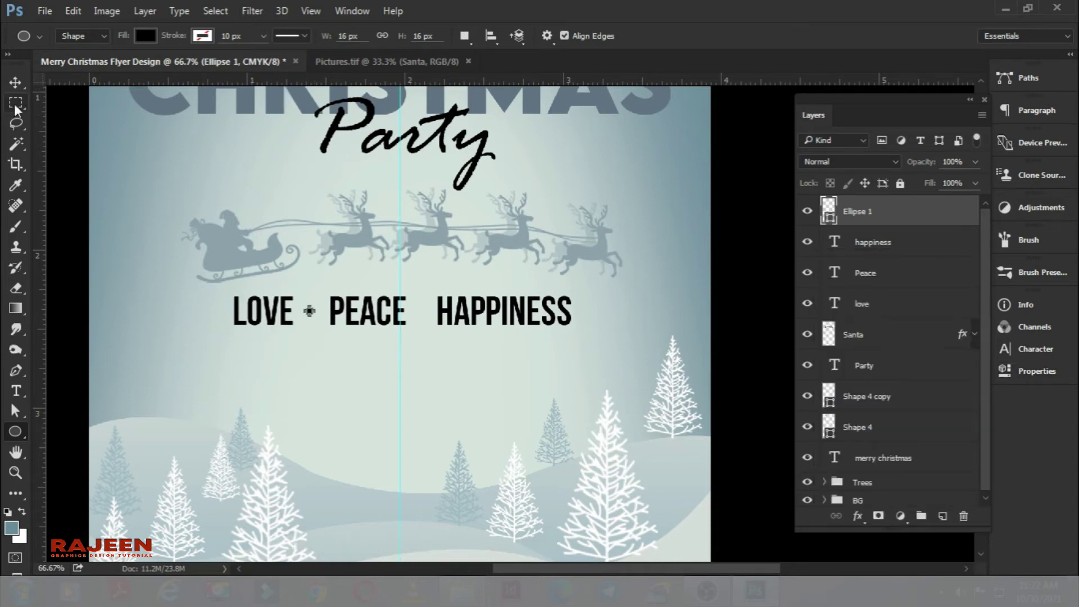
# Duplicate the dot and place the copy between PEACE and HAPPINESS
pyautogui.click(15, 82)
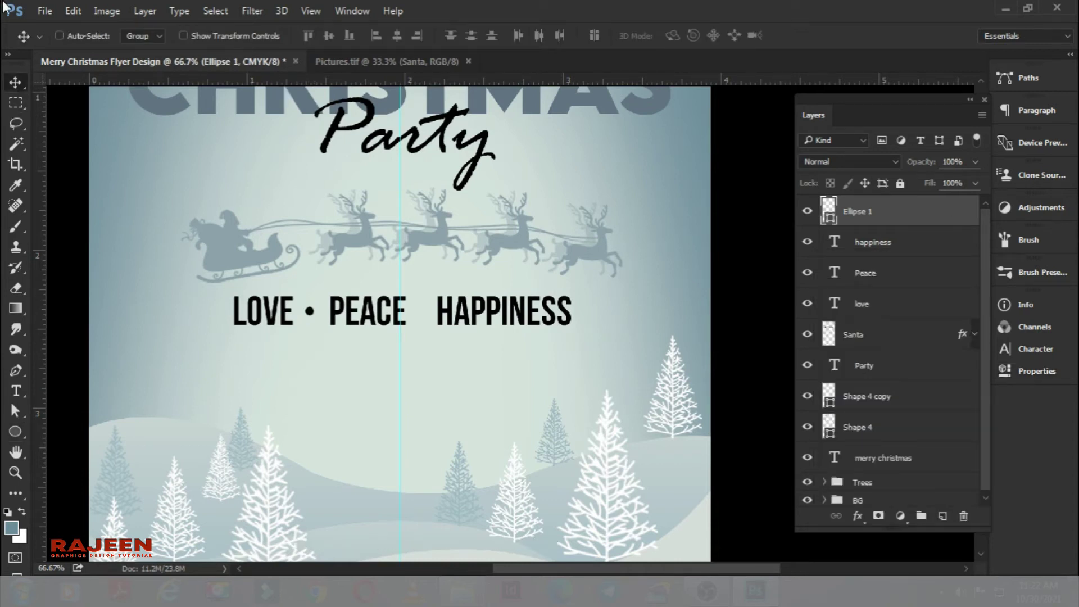
pyautogui.hotkey('ctrl', 'j')
pyautogui.moveTo(310, 313); pyautogui.dragTo(416, 318)
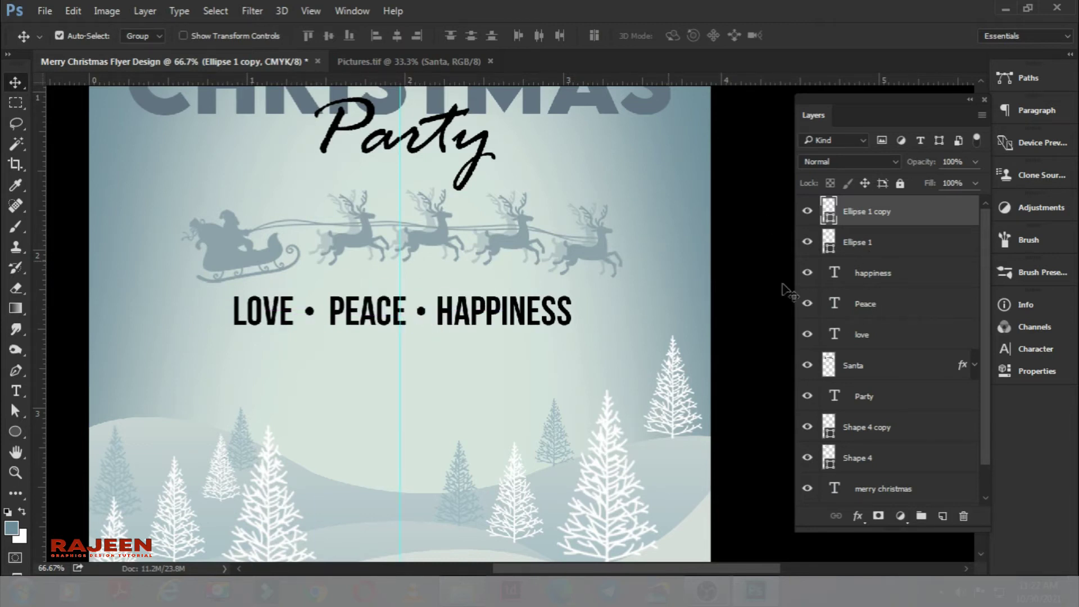
pyautogui.hscroll(-1, 272, 349)
# Draw a wavy custom-shape ornament left of LOVE on a new layer
pyautogui.click(943, 517)
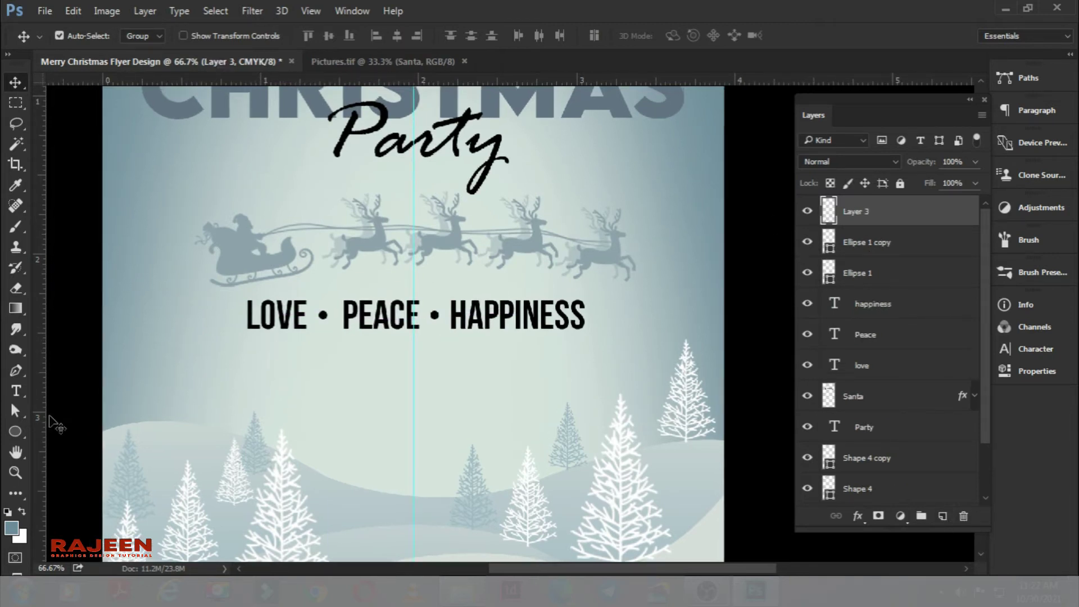
pyautogui.click(15, 431)
pyautogui.rightClick(15, 431)
pyautogui.click(68, 510)
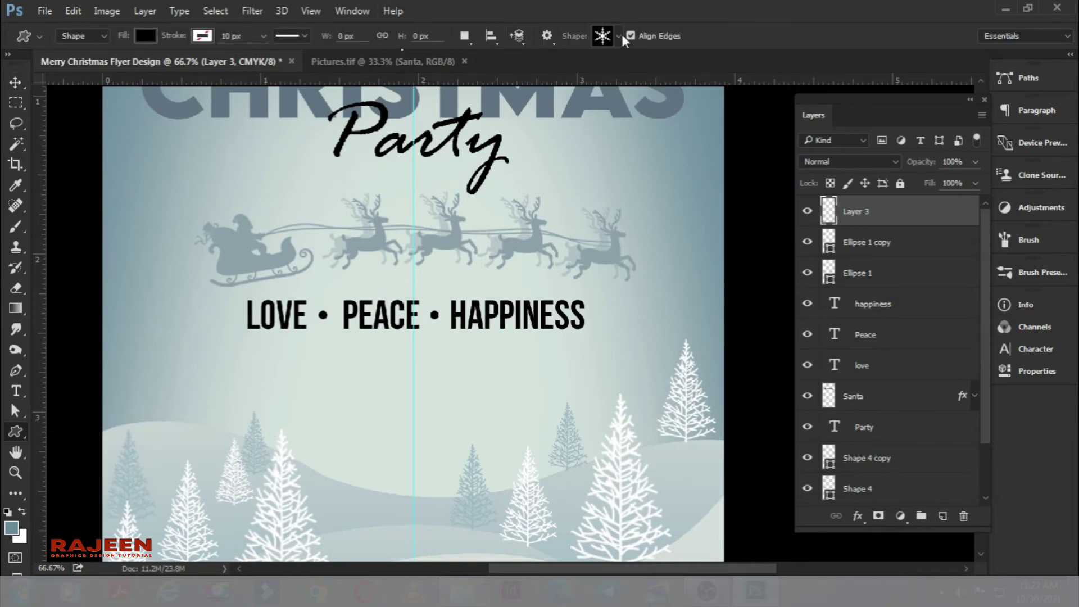
pyautogui.click(619, 37)
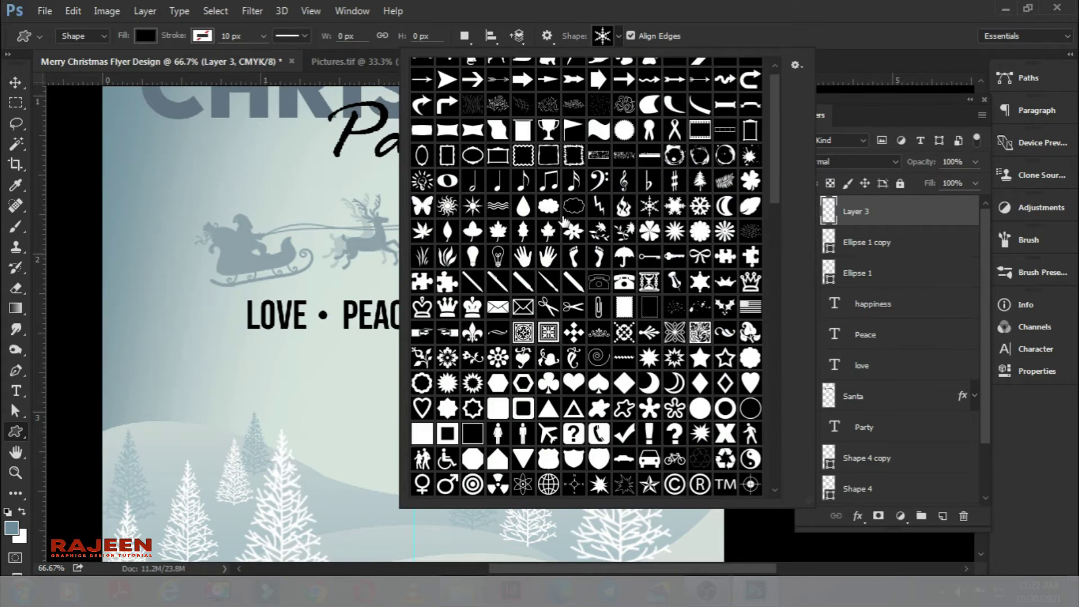
pyautogui.doubleClick(498, 332)
pyautogui.moveTo(193, 303)
pyautogui.mouseDown()
pyautogui.moveTo(235, 319)
pyautogui.moveTo(609, 319)
pyautogui.mouseUp()
# Select the right-hand ornament layer and nudge it further right
pyautogui.click(15, 82)
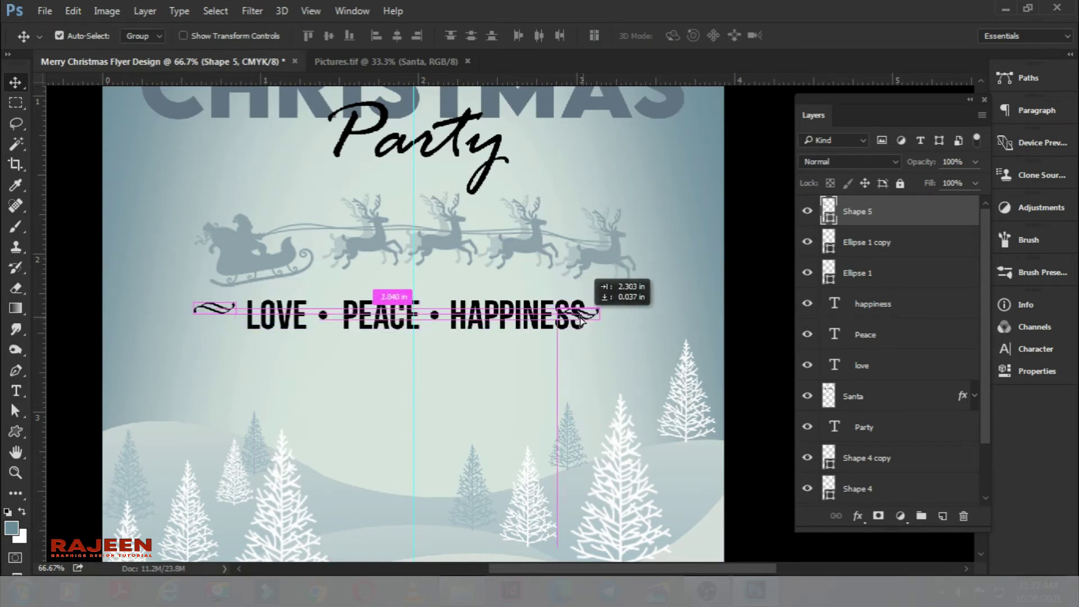
pyautogui.click(909, 242)
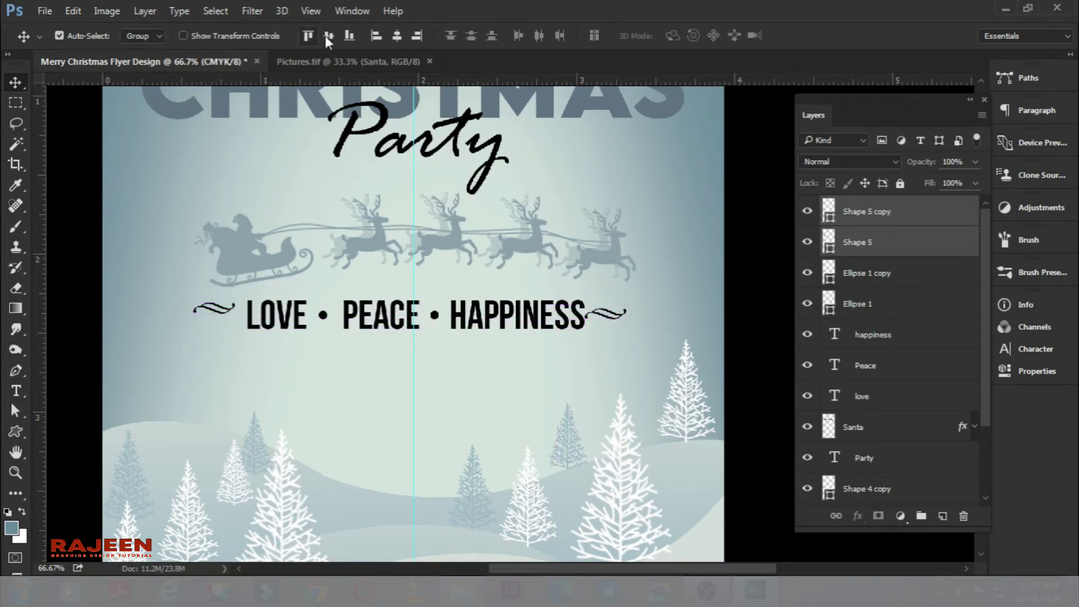
pyautogui.click(910, 213)
pyautogui.hotkey('shift', 'Right')
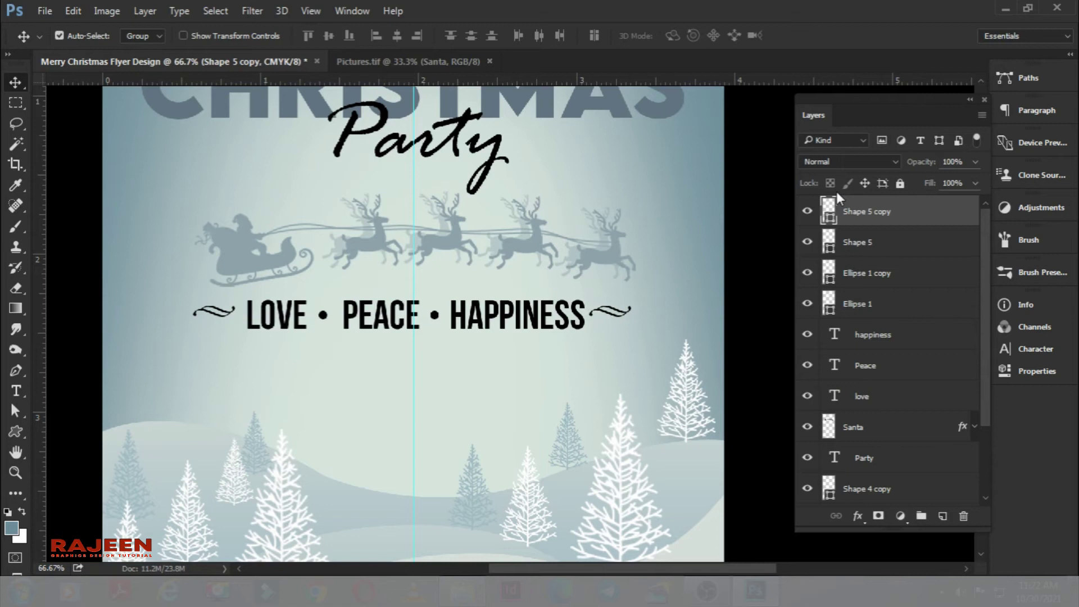
pyautogui.hotkey('shift', 'Right')
# Align both ornaments vertically, then select all word, dot and ornament layers
pyautogui.keyDown('shift'); pyautogui.click(880, 243); pyautogui.keyUp('shift')
pyautogui.click(328, 37)
pyautogui.click(930, 213)
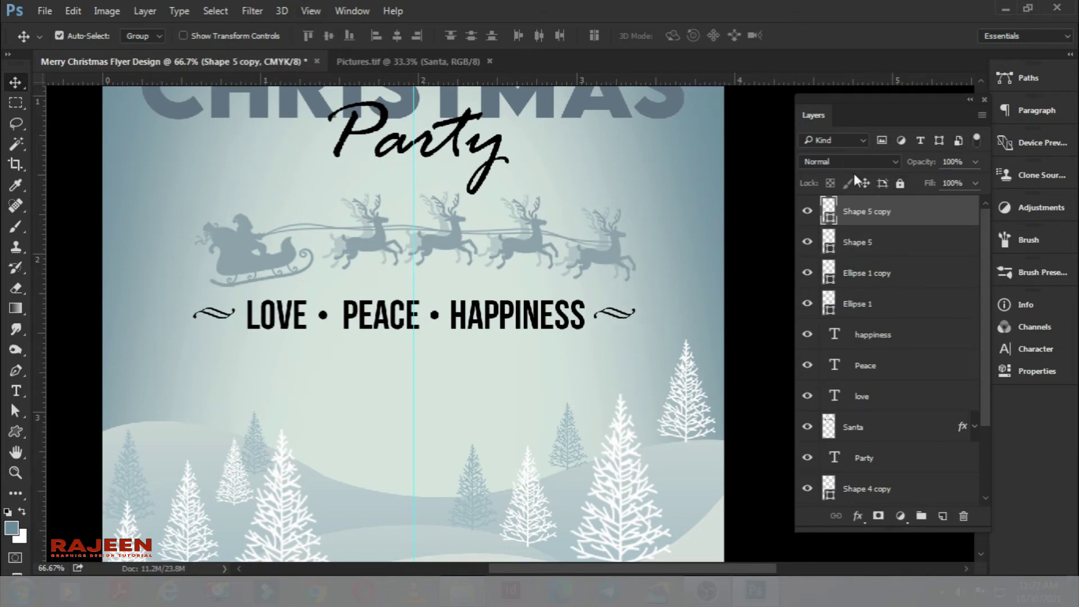
pyautogui.keyDown('shift'); pyautogui.click(874, 254); pyautogui.keyUp('shift')
pyautogui.click(913, 216)
pyautogui.keyDown('shift'); pyautogui.click(903, 400); pyautogui.keyUp('shift')
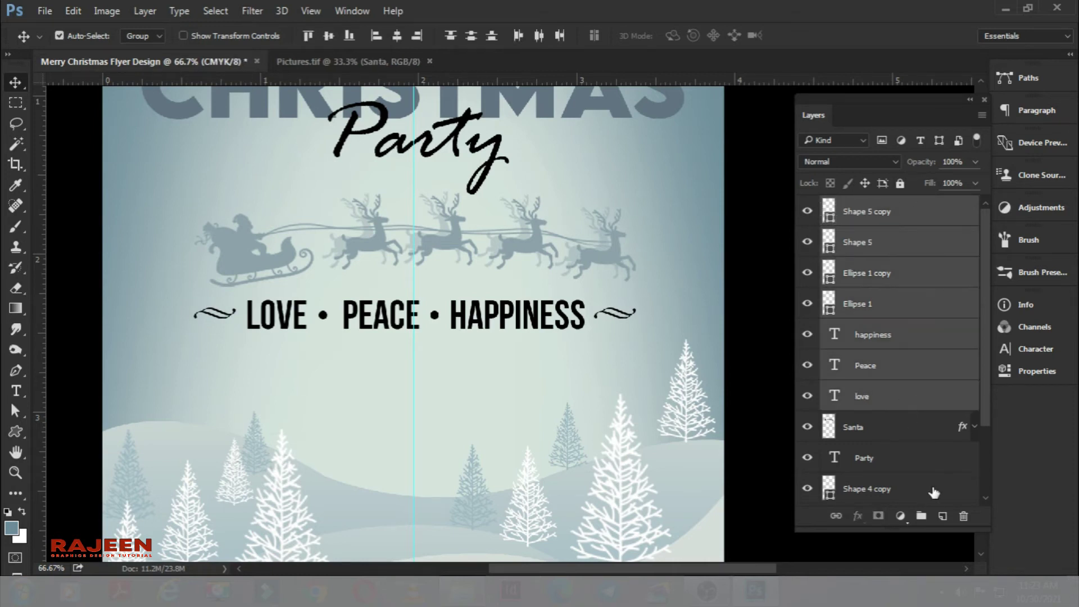
# Group the selected line and give the group a grey-blue colour overlay sampled from the CHRISTMAS title
pyautogui.click(921, 515)
pyautogui.press('h')
pyautogui.doubleClick(956, 210)
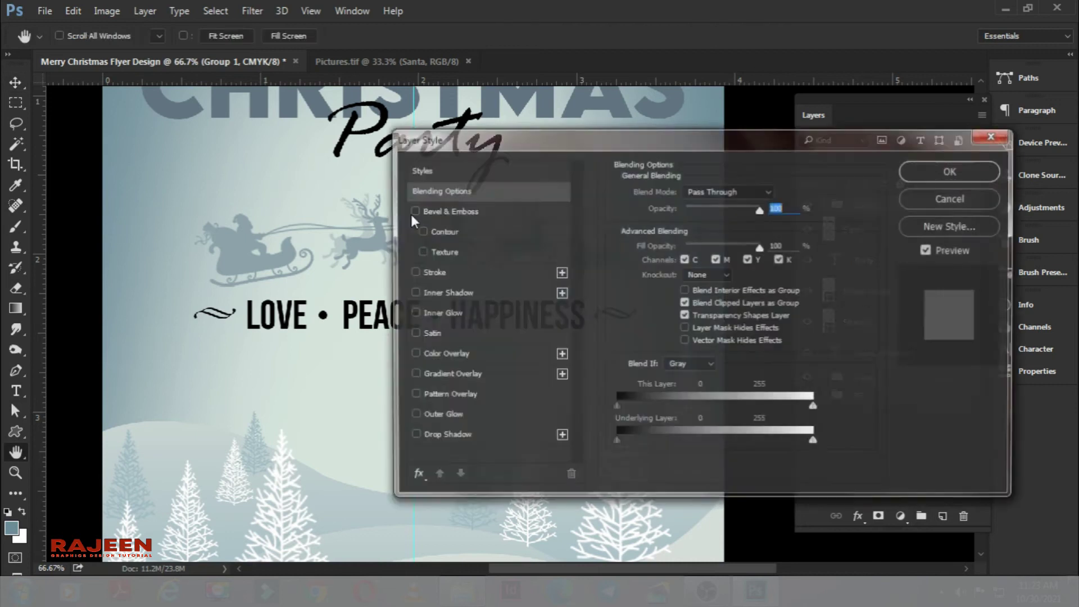
pyautogui.click(443, 354)
pyautogui.click(777, 189)
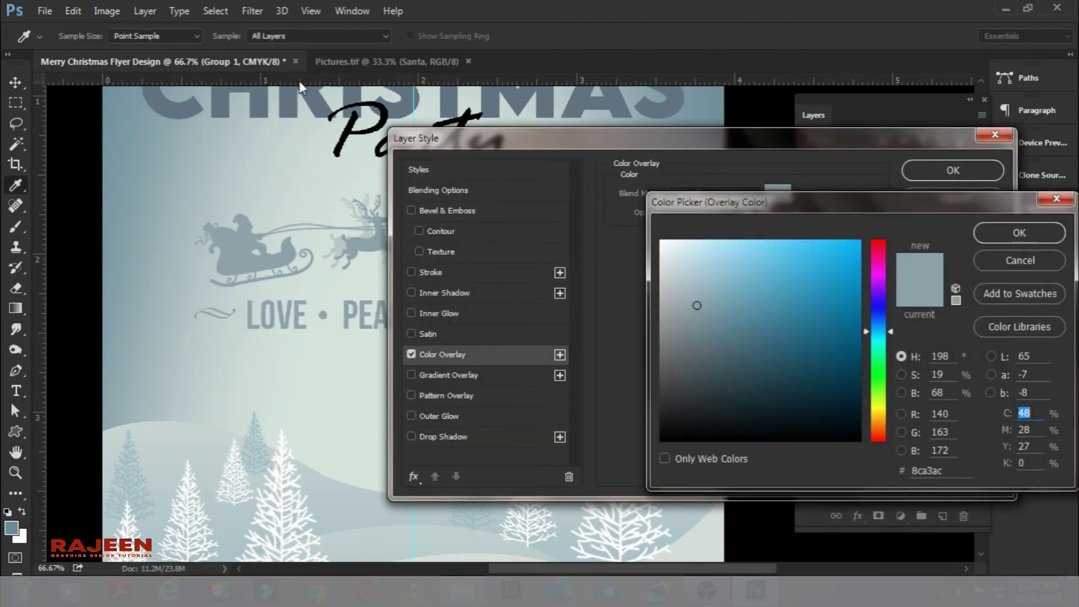
pyautogui.click(317, 99)
pyautogui.click(1019, 233)
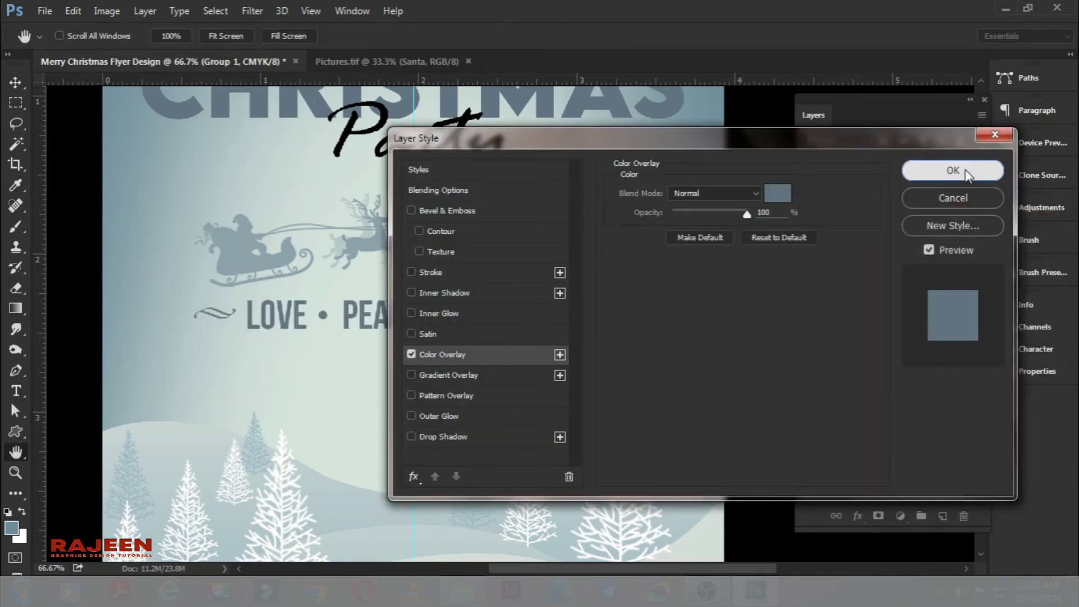
pyautogui.click(953, 170)
# Rename Group 1 to 'love, peace, happiness'
pyautogui.hotkey('ctrl', '0')
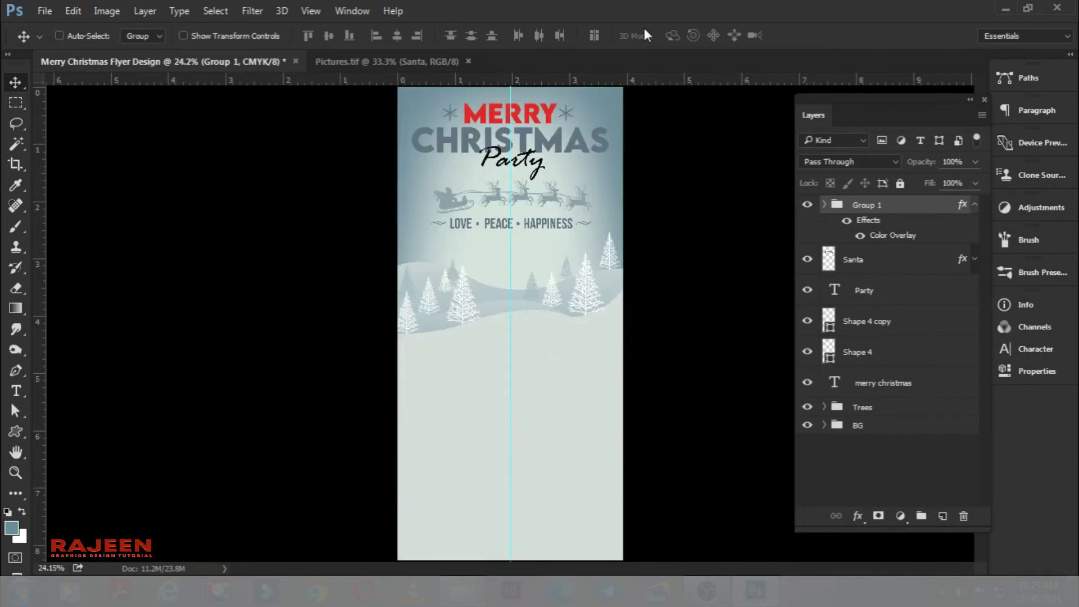
pyautogui.hotkey('ctrl', '+')
pyautogui.hotkey('ctrl', '+')
pyautogui.scroll(3, 529, 270)
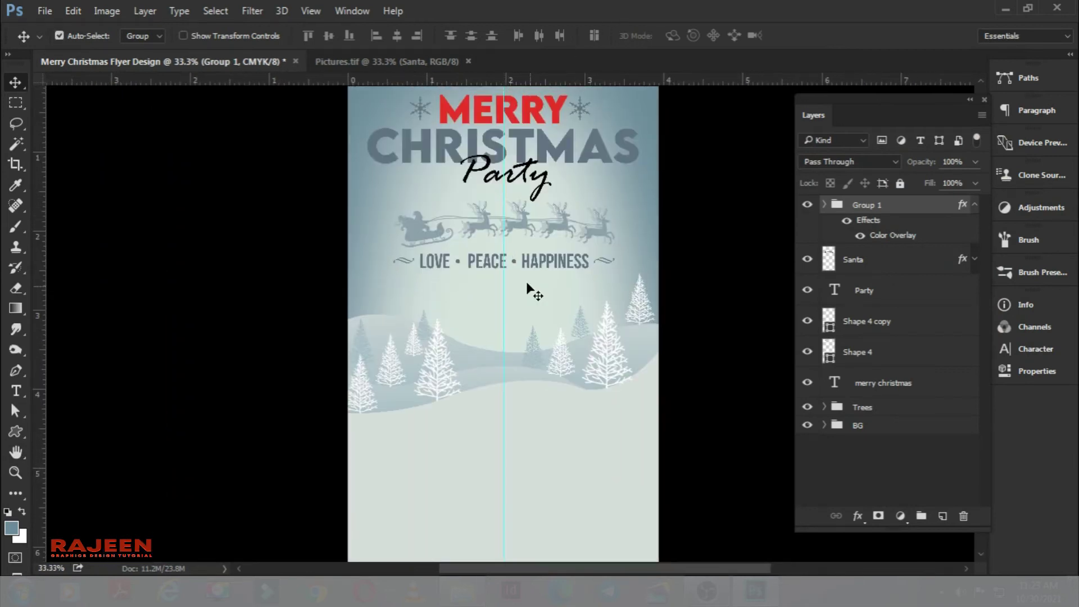
pyautogui.moveTo(585, 301); pyautogui.dragTo(547, 309)
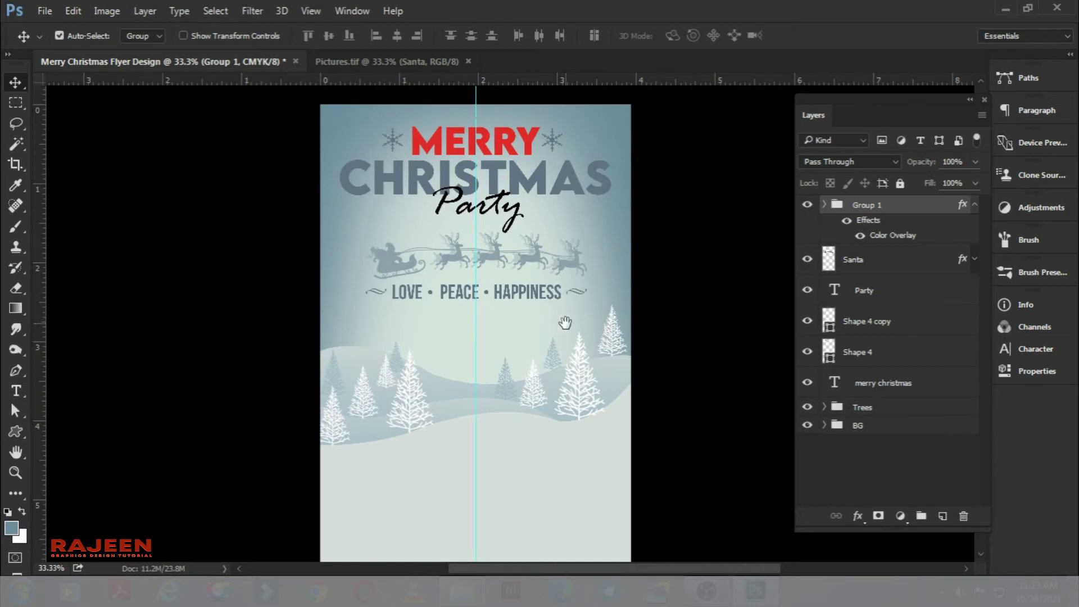
pyautogui.moveTo(565, 322); pyautogui.dragTo(548, 287)
pyautogui.click(976, 207)
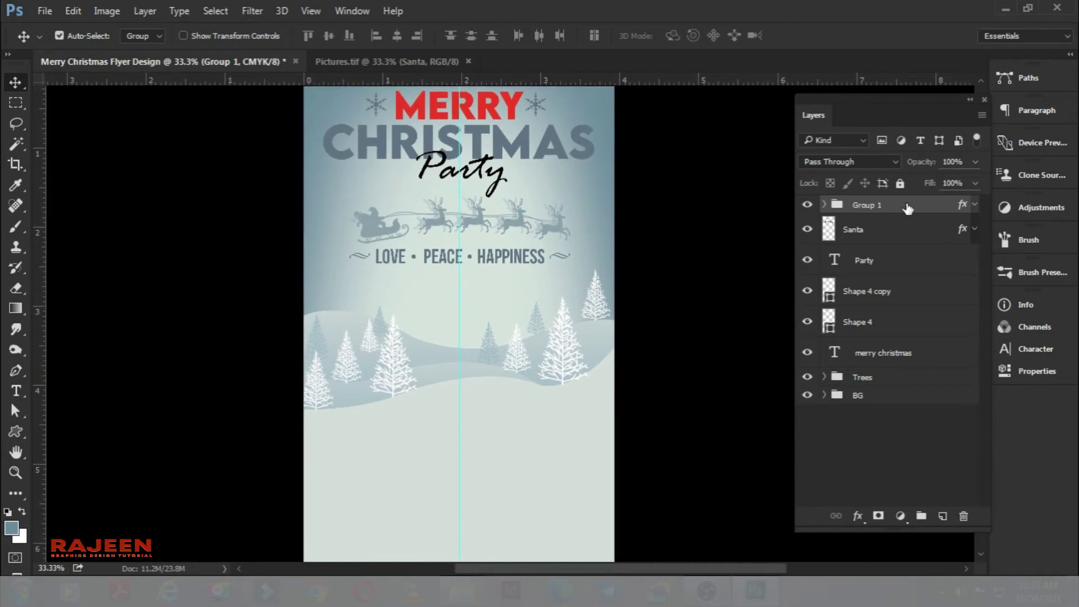
pyautogui.doubleClick(864, 205)
pyautogui.write('love, peace, happine')
pyautogui.write('ss')
pyautogui.press('Return')
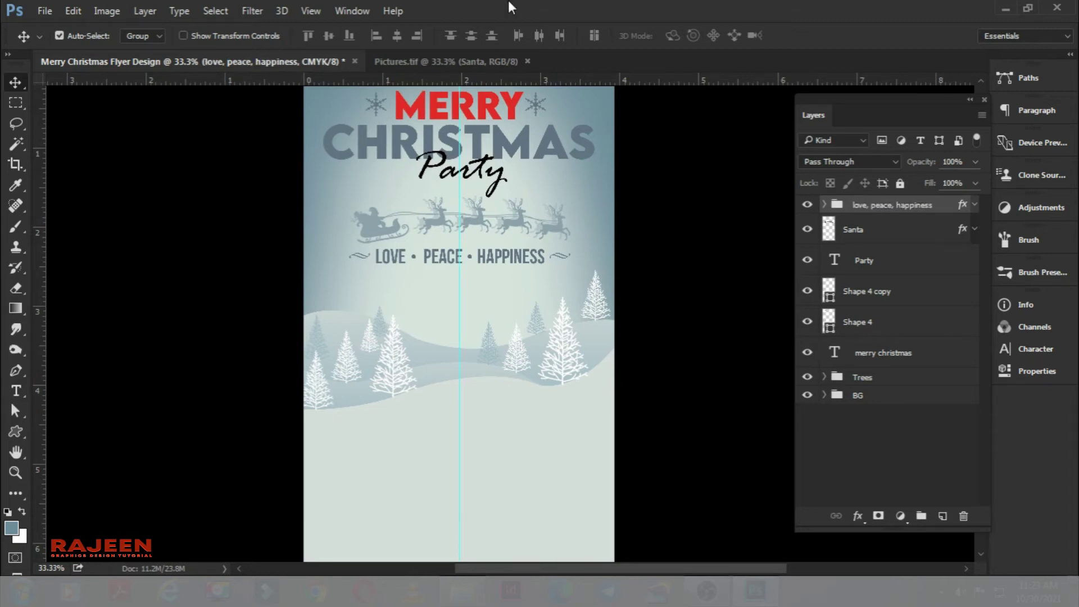
# Group the title layers from Party through merry christmas into a group named 'Top Design'
pyautogui.moveTo(571, 301); pyautogui.dragTo(566, 313)
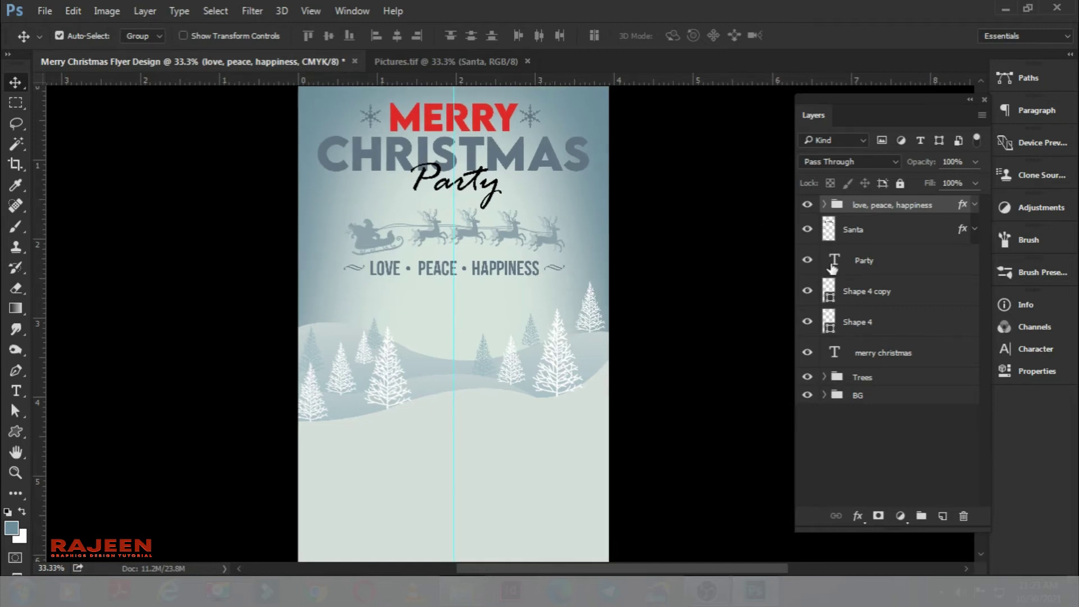
pyautogui.click(884, 226)
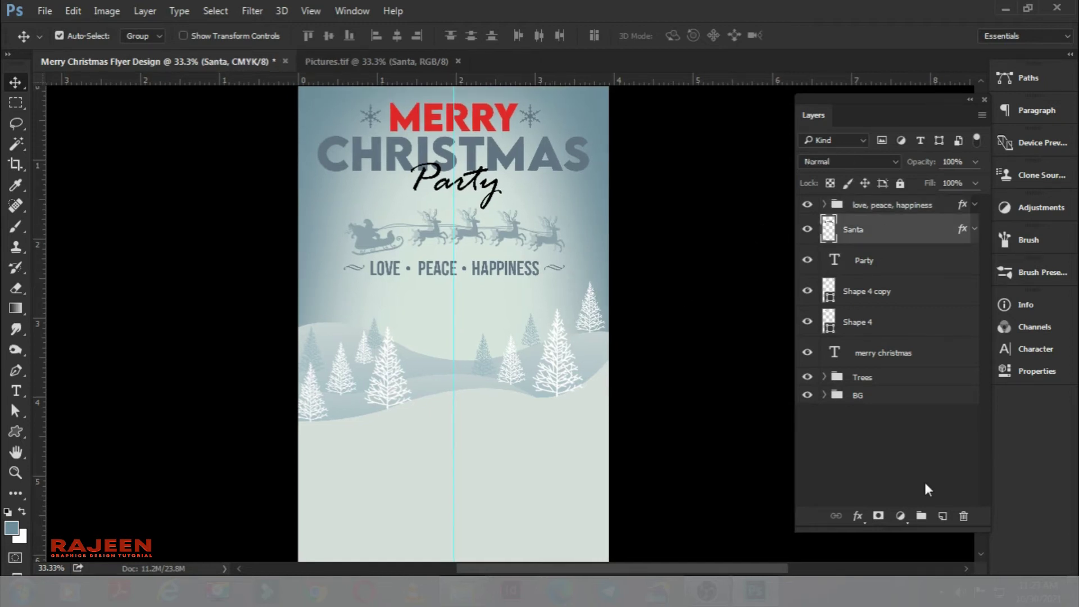
pyautogui.click(885, 206)
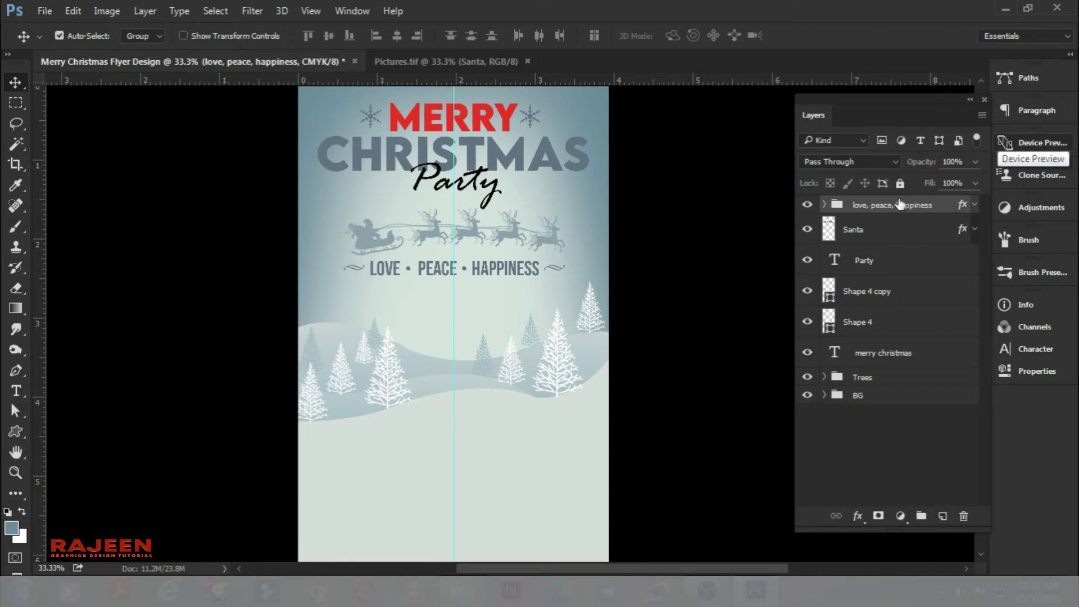
pyautogui.click(807, 292)
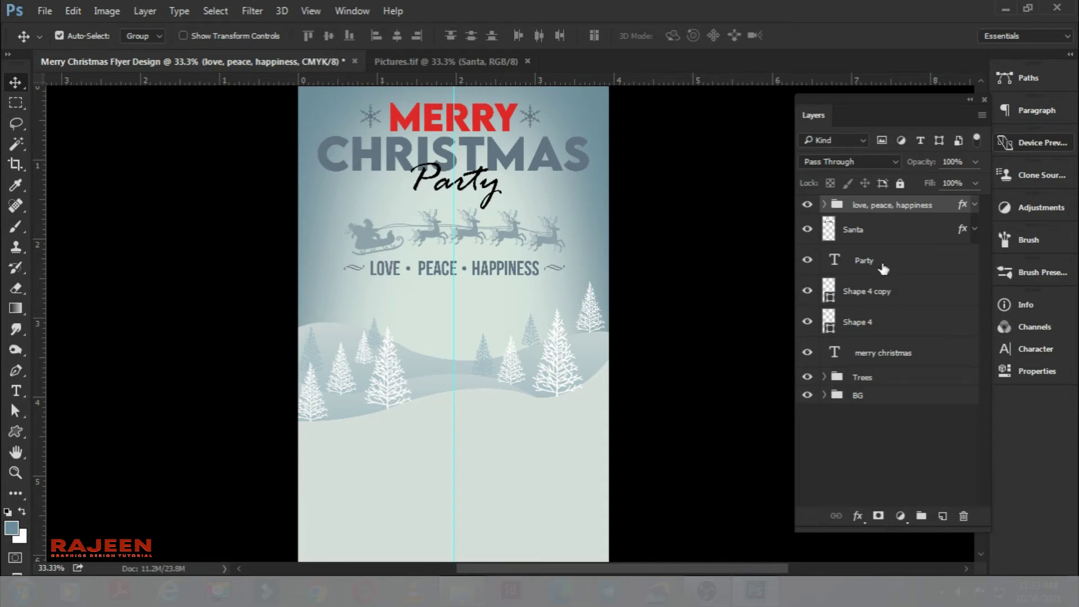
pyautogui.click(883, 268)
pyautogui.keyDown('shift'); pyautogui.click(902, 357); pyautogui.keyUp('shift')
pyautogui.click(920, 520)
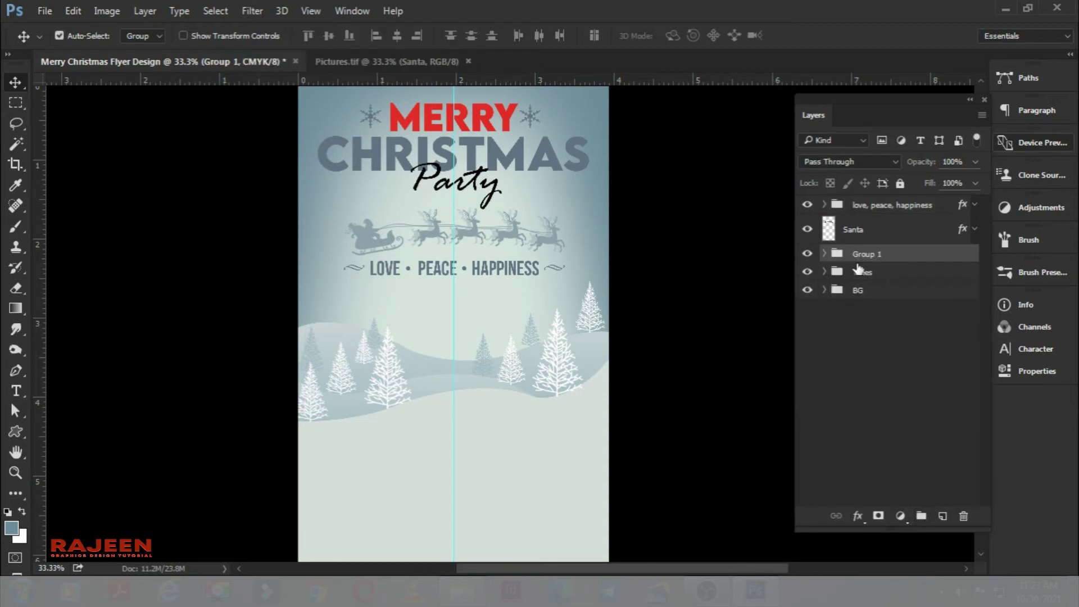
pyautogui.write('Top Design')
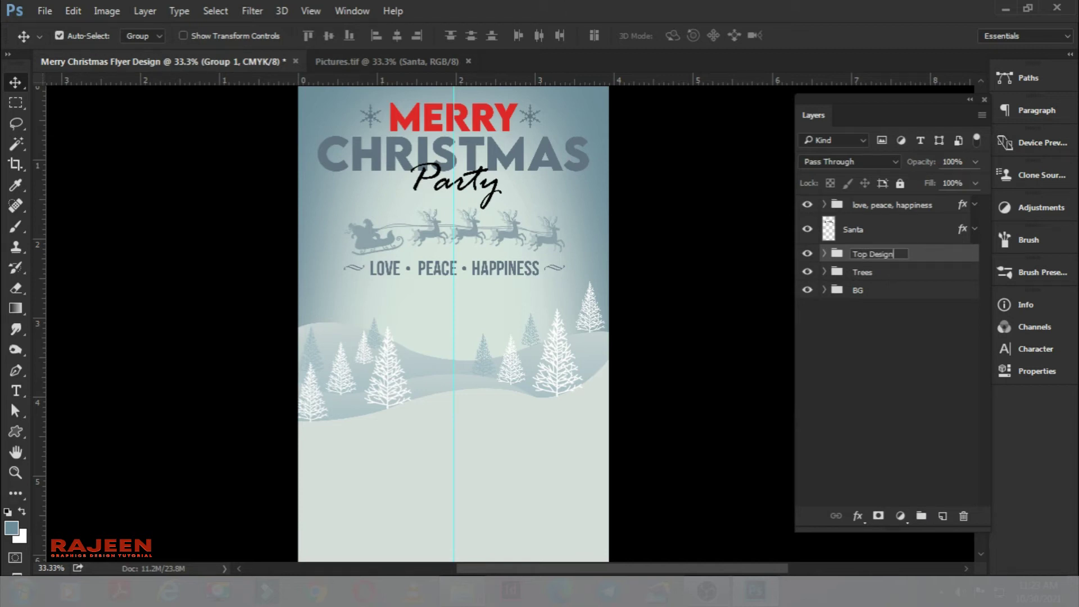
pyautogui.press('Return')
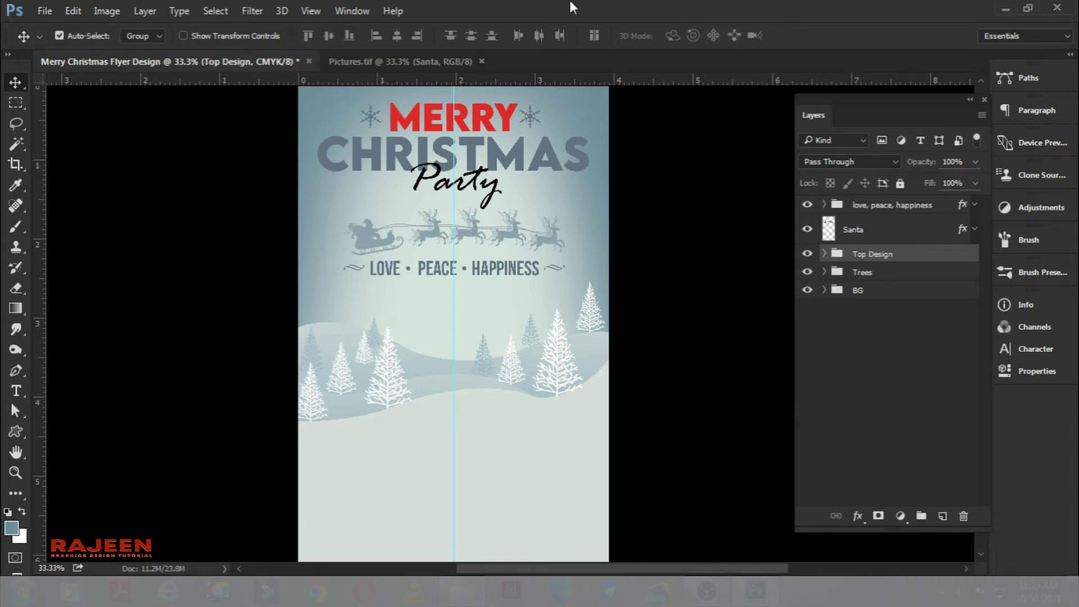
# Group 'love, peace, happiness' with Santa and name it 'Shanta & Love, Peace & Happiness'
pyautogui.click(898, 207)
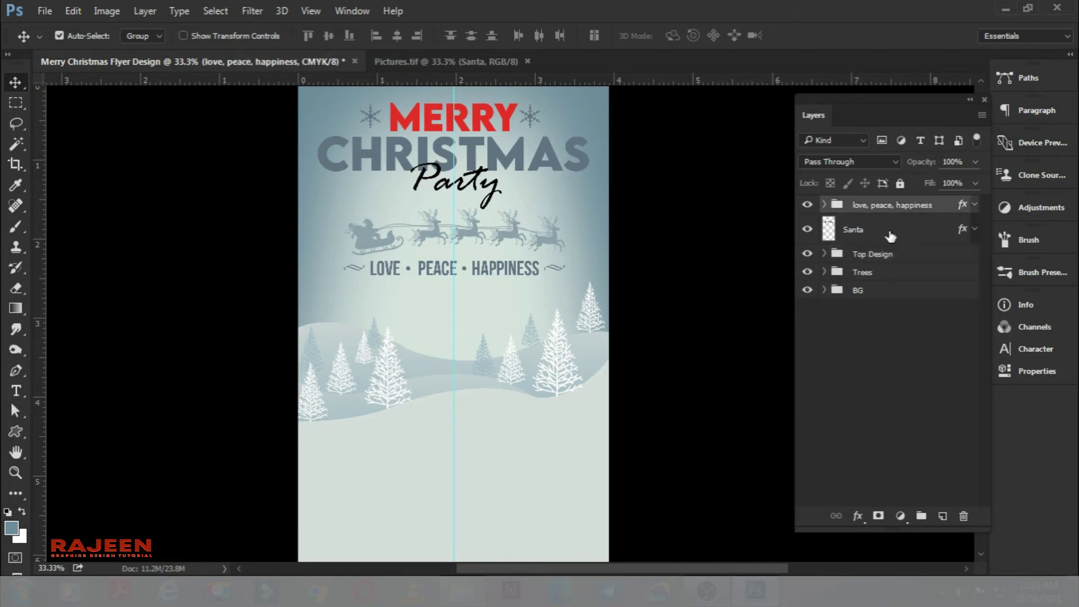
pyautogui.keyDown('shift'); pyautogui.click(889, 236); pyautogui.keyUp('shift')
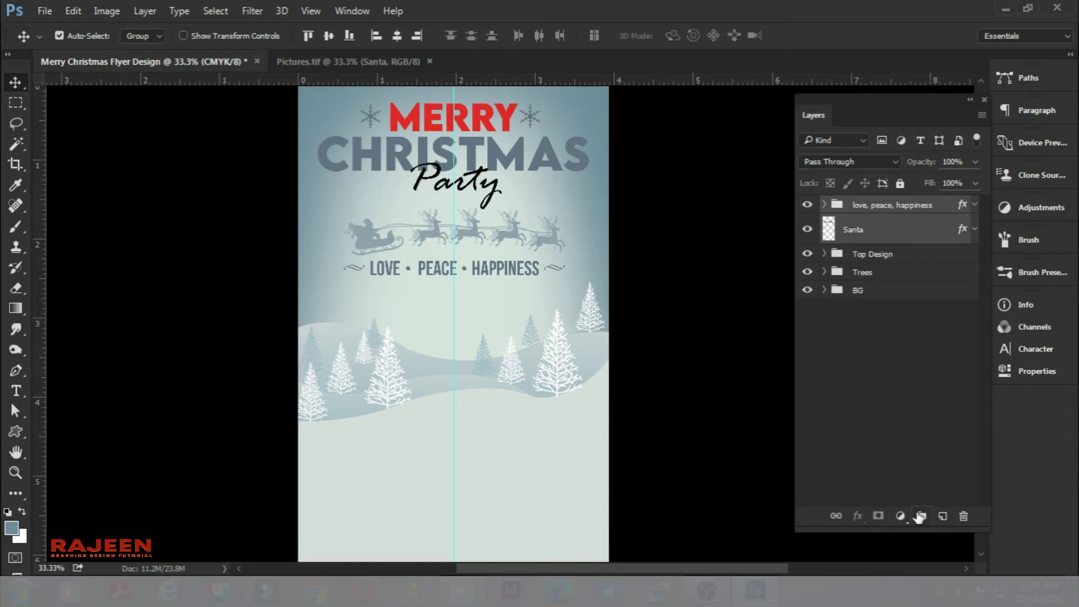
pyautogui.click(919, 516)
pyautogui.doubleClick(868, 207)
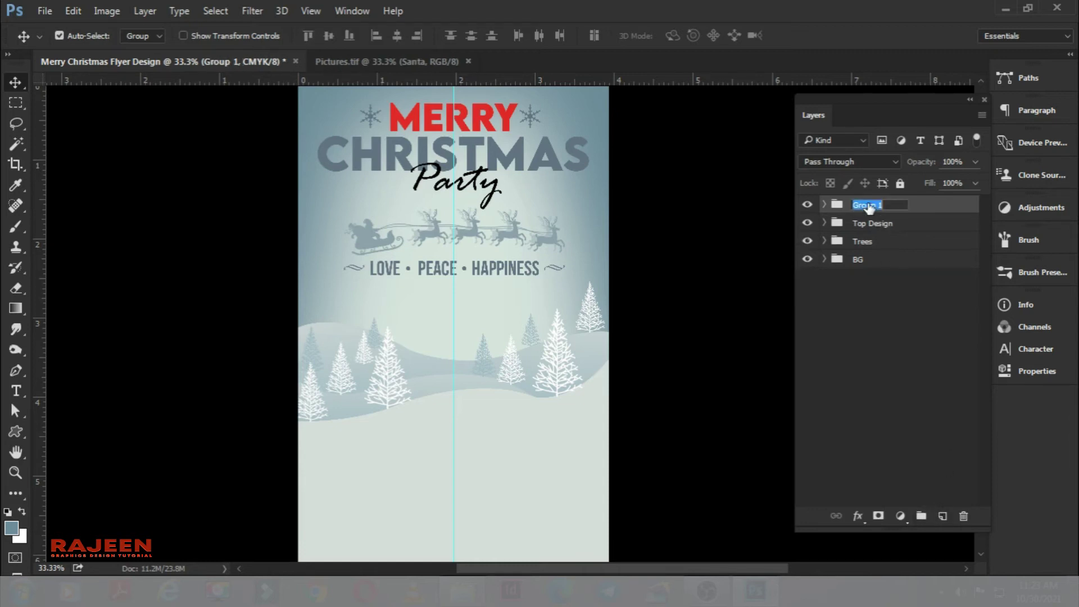
pyautogui.write('Shanta & Love, Peace &')
pyautogui.write('Happiness')
pyautogui.press('Return')
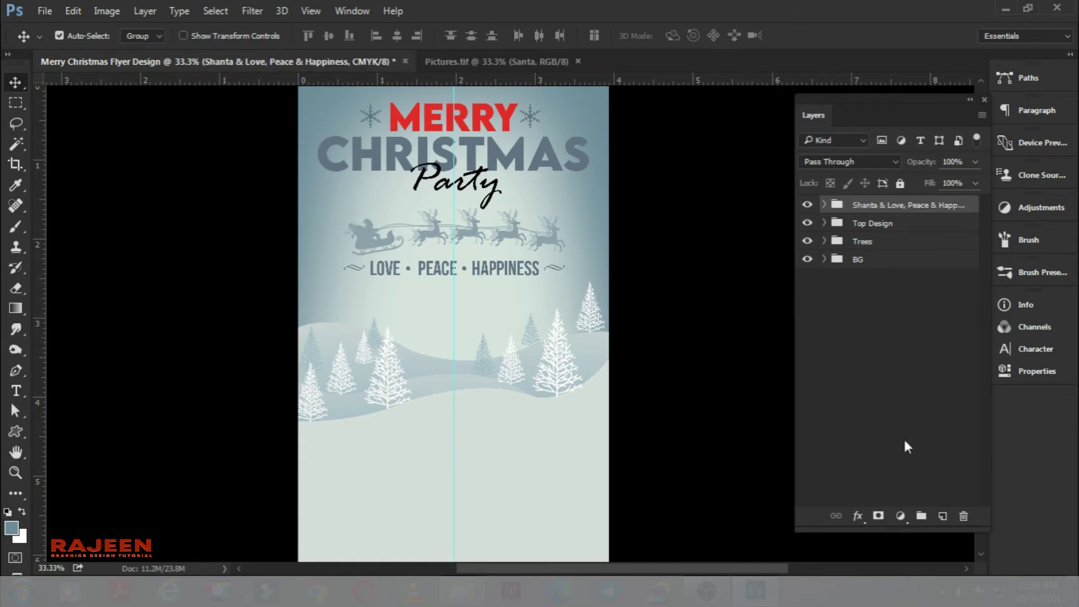
# Bring the Gift cart sleigh from Pictures.tif into the flyer and convert it to a smart object
pyautogui.click(942, 515)
pyautogui.click(444, 62)
pyautogui.moveTo(673, 325)
pyautogui.mouseDown()
pyautogui.moveTo(184, 127)
pyautogui.moveTo(487, 296)
pyautogui.mouseUp()
pyautogui.press('Delete')
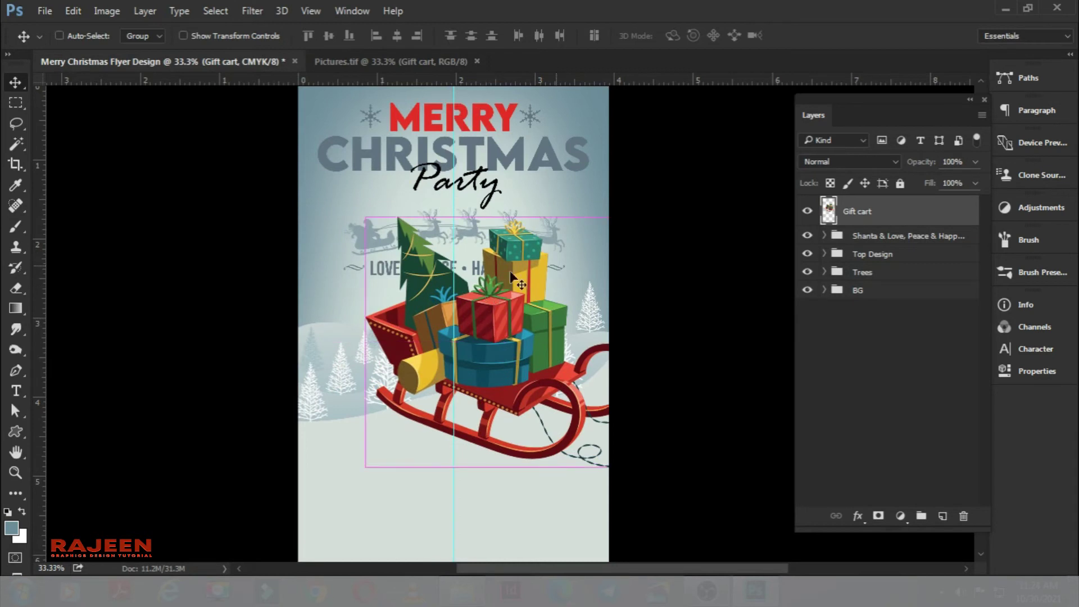
pyautogui.rightClick(940, 214)
pyautogui.click(639, 261)
# Scale the sleigh to about 69% and position it below LOVE • PEACE • HAPPINESS
pyautogui.hotkey('ctrl', 't')
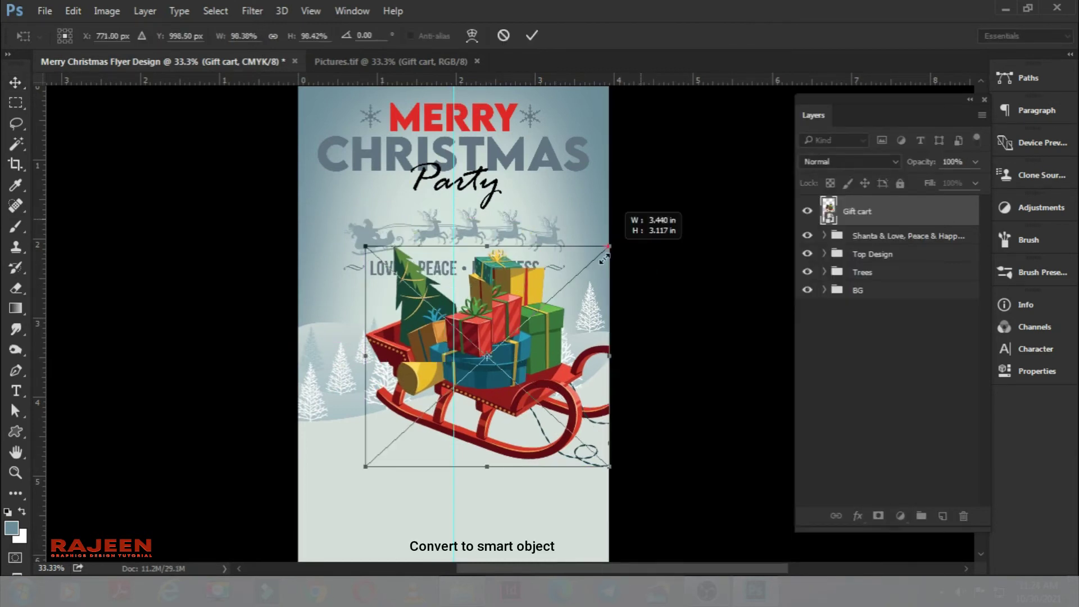
pyautogui.moveTo(643, 217); pyautogui.dragTo(556, 292)
pyautogui.moveTo(533, 358); pyautogui.dragTo(522, 373)
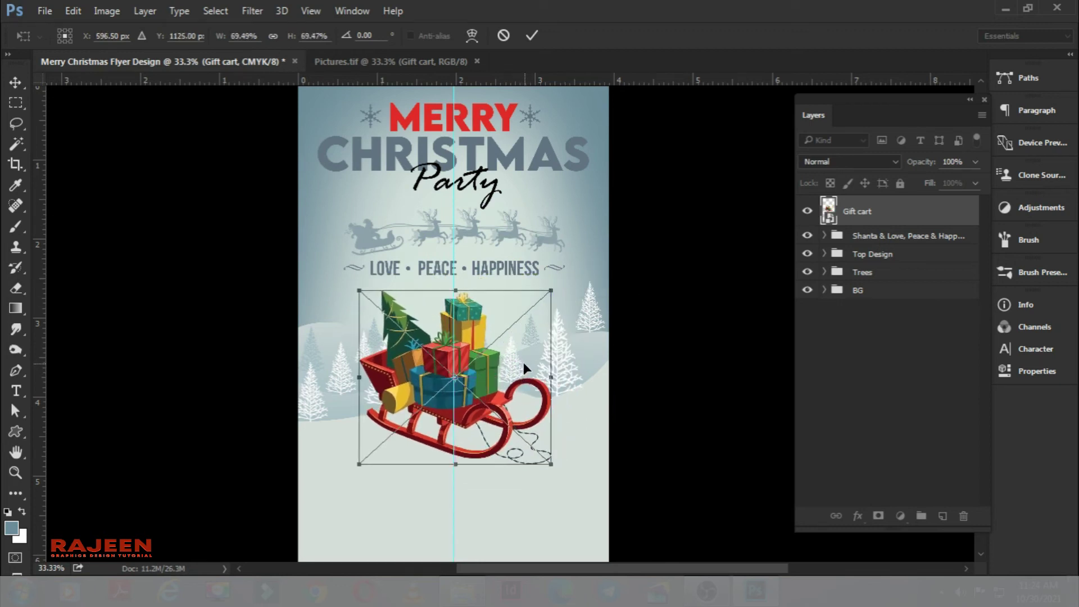
pyautogui.moveTo(524, 362); pyautogui.dragTo(523, 357)
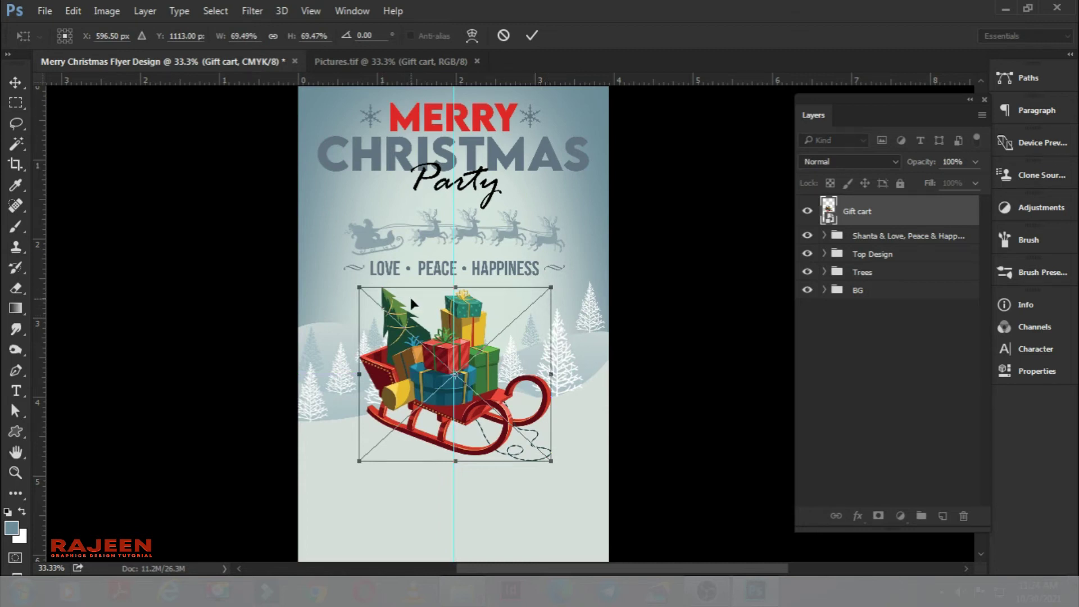
pyautogui.press('Return')
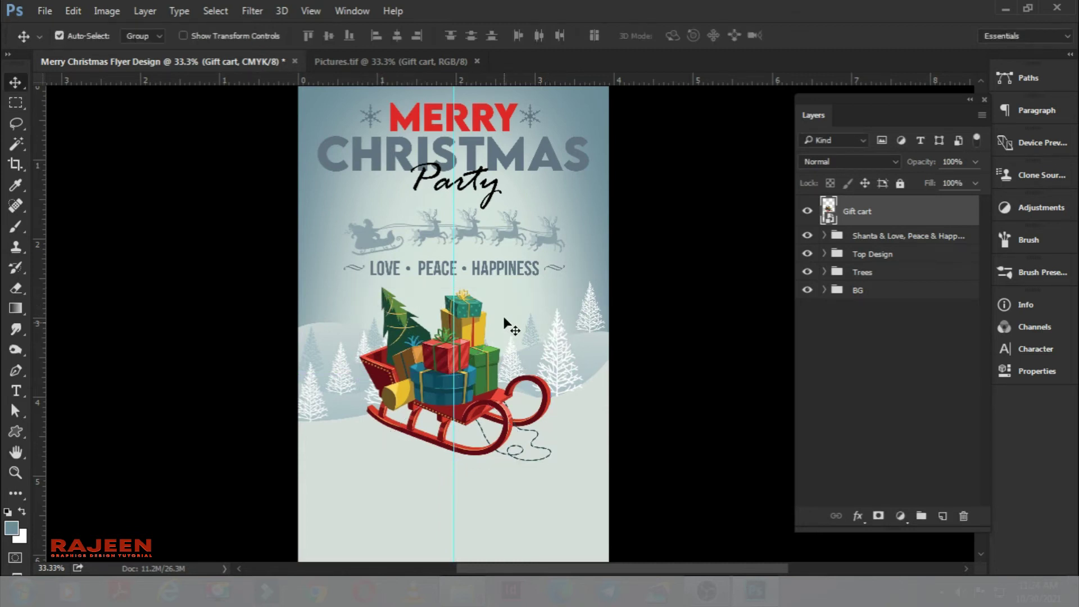
pyautogui.moveTo(503, 325); pyautogui.dragTo(497, 284)
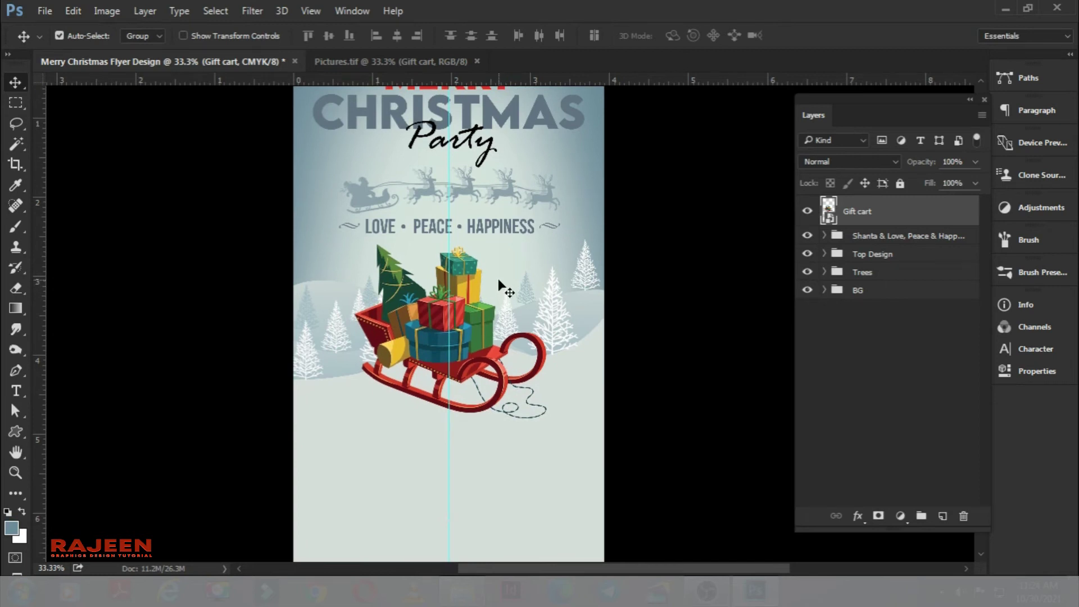
pyautogui.moveTo(550, 345); pyautogui.dragTo(544, 321)
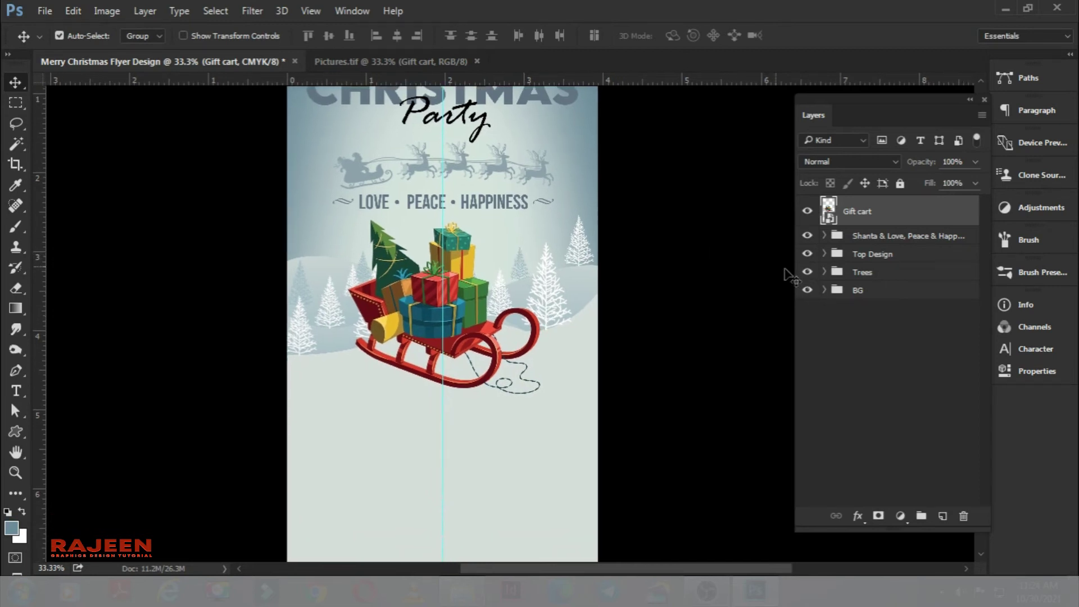
pyautogui.hotkey('ctrl', 't')
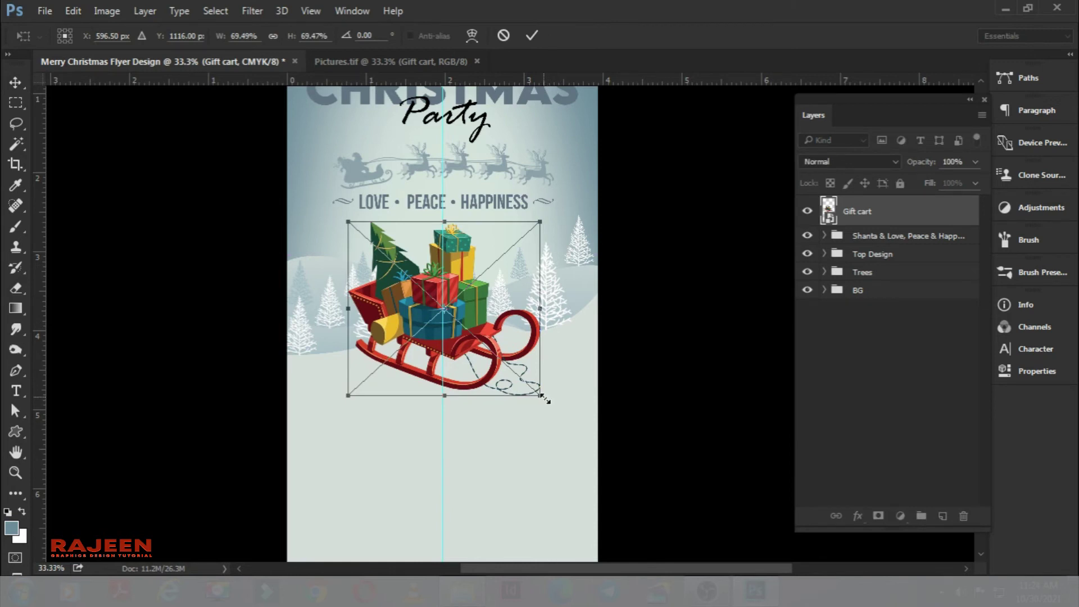
pyautogui.press('Return')
pyautogui.moveTo(540, 373); pyautogui.dragTo(537, 400)
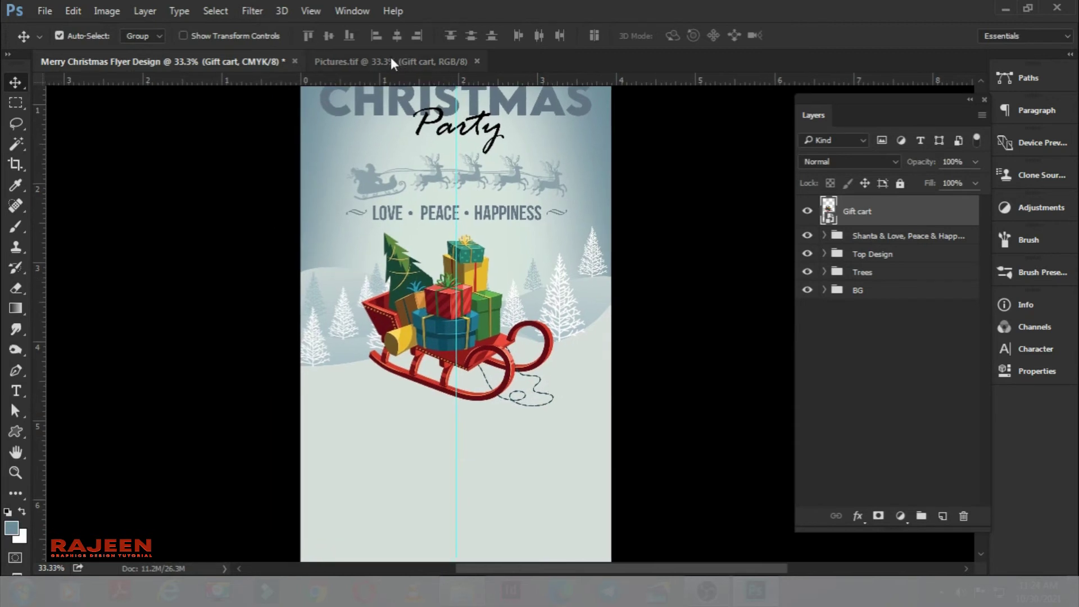
# Copy the loose Gift layers from the Pictures document into the flyer and place them below the sleigh
pyautogui.click(390, 60)
pyautogui.click(407, 205)
pyautogui.keyDown('shift'); pyautogui.click(300, 191); pyautogui.keyUp('shift')
pyautogui.keyDown('shift'); pyautogui.click(326, 260); pyautogui.keyUp('shift')
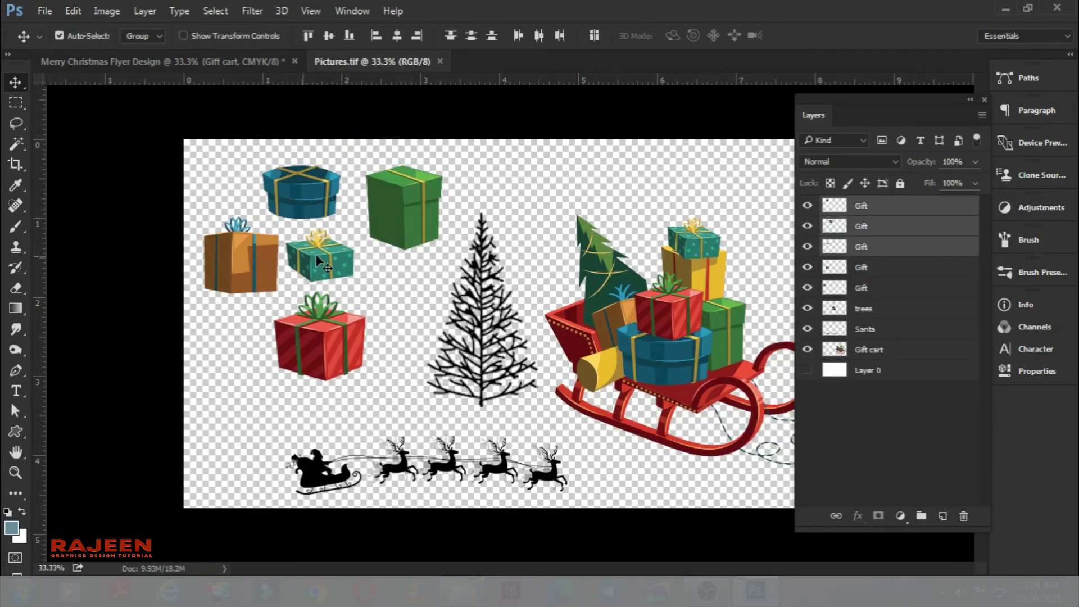
pyautogui.keyDown('shift'); pyautogui.click(312, 335); pyautogui.keyUp('shift')
pyautogui.moveTo(311, 334)
pyautogui.mouseDown()
pyautogui.moveTo(399, 252)
pyautogui.moveTo(376, 389)
pyautogui.mouseUp()
pyautogui.scroll(-3, 404, 326)
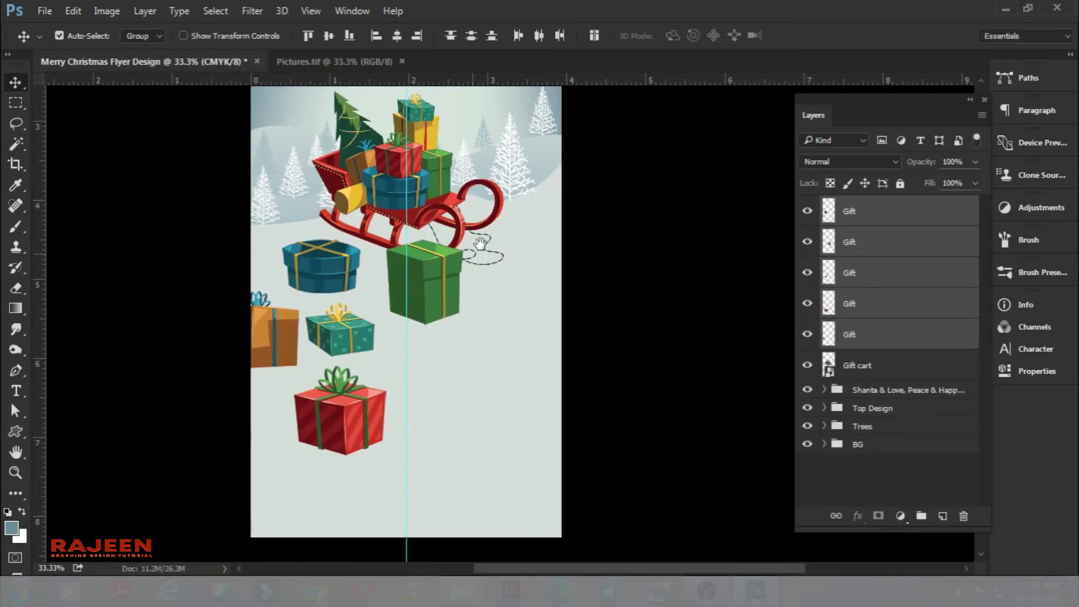
pyautogui.moveTo(336, 339); pyautogui.dragTo(388, 408)
pyautogui.click(502, 395)
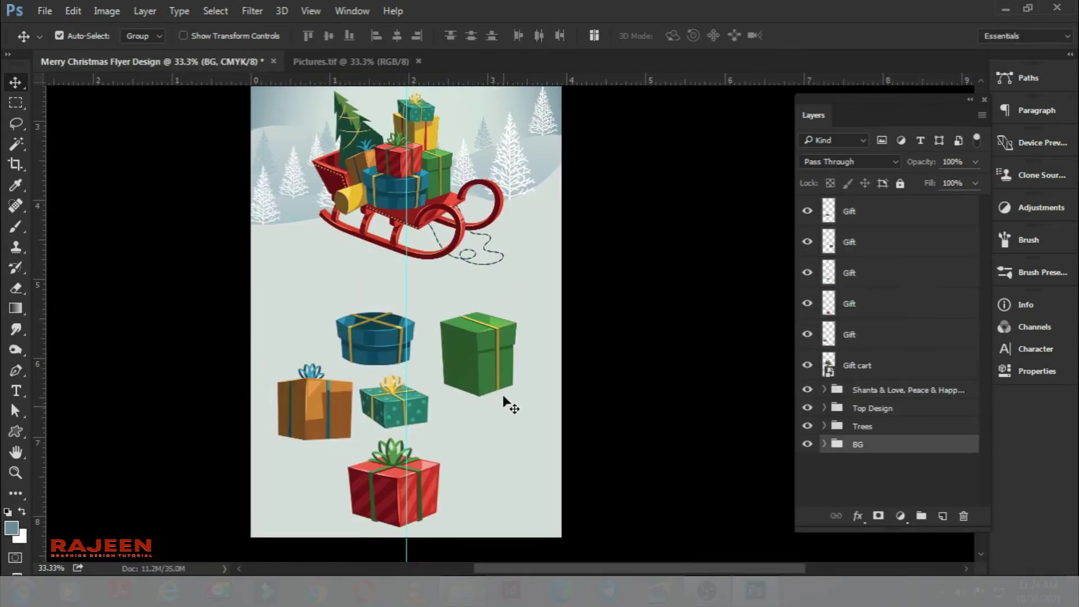
pyautogui.moveTo(497, 361); pyautogui.dragTo(501, 327)
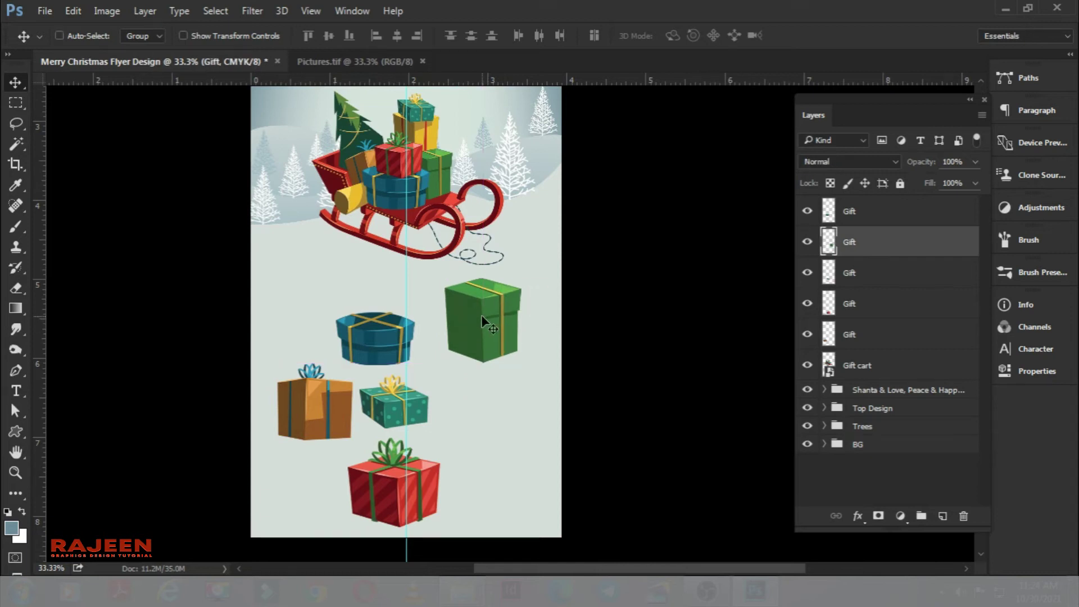
# Convert each of the five Gift layers to a smart object
pyautogui.press('ctrl')
pyautogui.rightClick(906, 239)
pyautogui.click(614, 282)
pyautogui.rightClick(901, 271)
pyautogui.click(658, 269)
pyautogui.rightClick(906, 212)
pyautogui.click(653, 267)
pyautogui.rightClick(933, 306)
pyautogui.click(655, 268)
pyautogui.click(949, 337)
pyautogui.rightClick(949, 337)
pyautogui.click(656, 267)
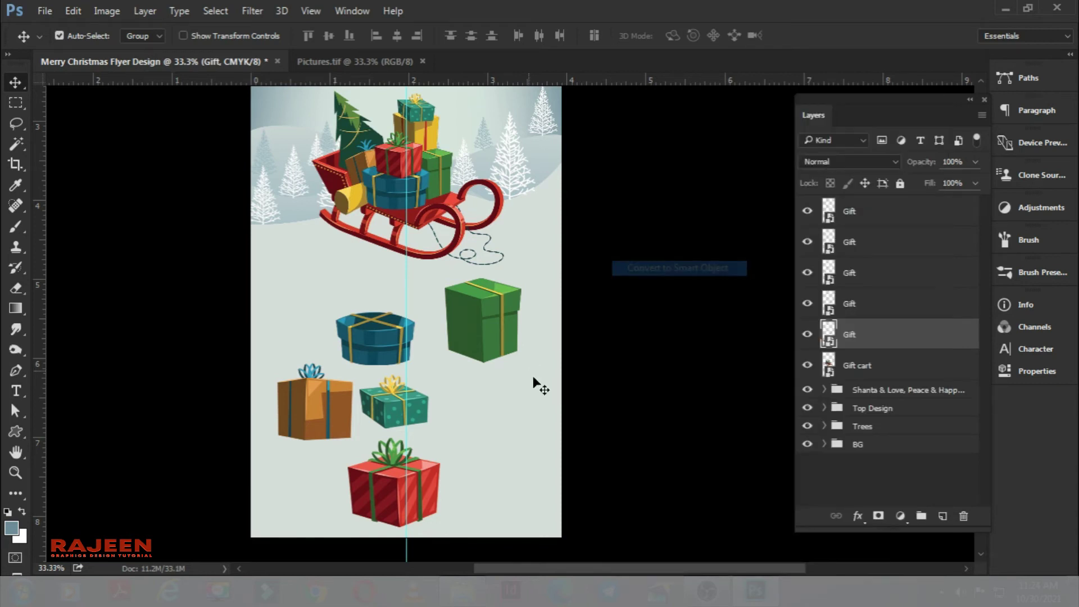
# Shrink the green gift beside the sleigh and place a smaller red gift next to it
pyautogui.click(492, 326)
pyautogui.hotkey('ctrl', 't')
pyautogui.moveTo(522, 278)
pyautogui.mouseDown()
pyautogui.moveTo(500, 295)
pyautogui.moveTo(524, 260)
pyautogui.mouseUp()
pyautogui.press('Return')
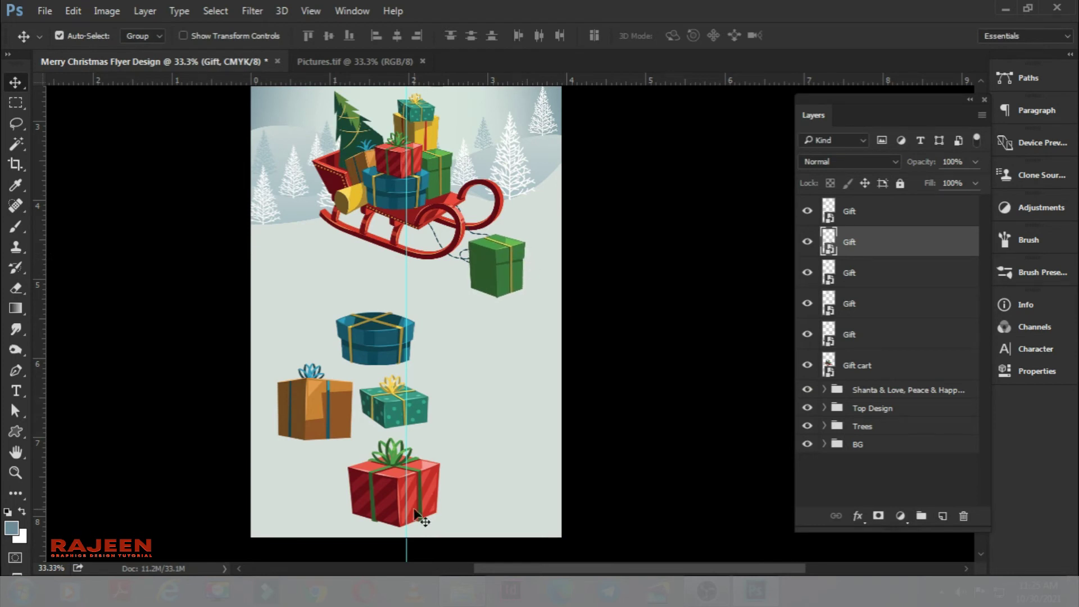
pyautogui.moveTo(418, 505); pyautogui.dragTo(556, 317)
pyautogui.hotkey('ctrl', 't')
pyautogui.moveTo(577, 250)
pyautogui.mouseDown()
pyautogui.moveTo(557, 284)
pyautogui.moveTo(546, 277)
pyautogui.moveTo(561, 266)
pyautogui.mouseUp()
pyautogui.press('Return')
# Shift the green and red gifts left together, shrink the red one slightly, and nudge the pair right
pyautogui.click(890, 210)
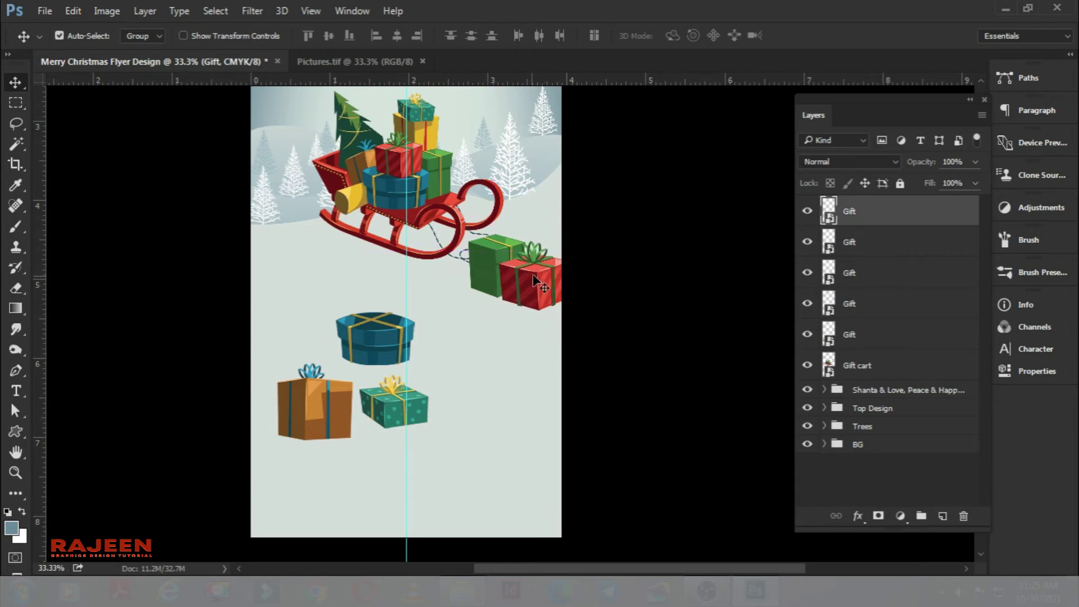
pyautogui.keyDown('shift'); pyautogui.click(491, 265); pyautogui.keyUp('shift')
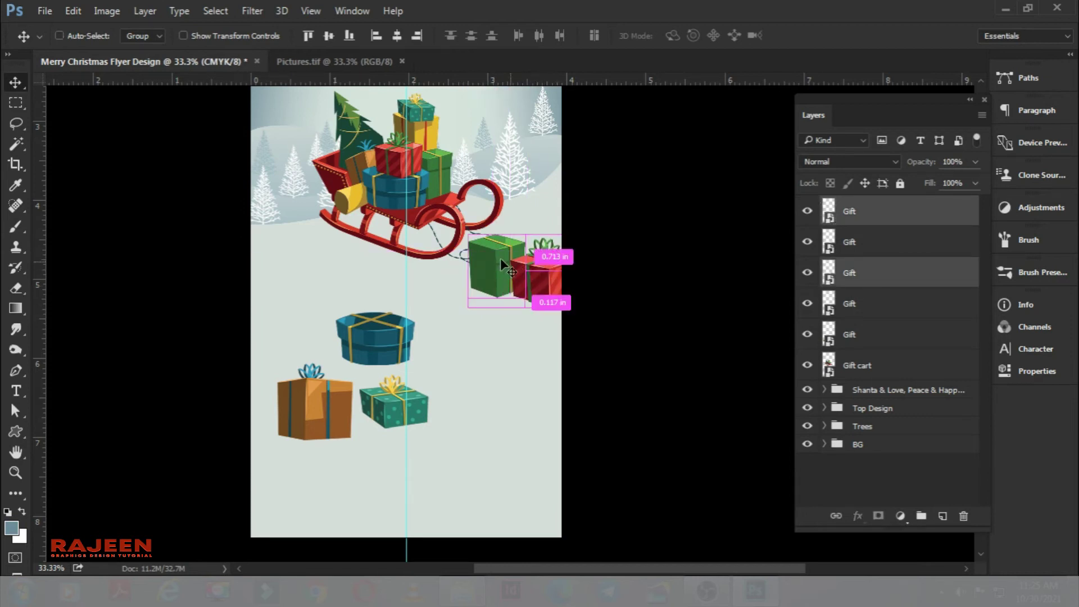
pyautogui.hotkey('ctrl', 't')
pyautogui.moveTo(581, 262)
pyautogui.mouseDown()
pyautogui.moveTo(548, 251)
pyautogui.moveTo(556, 268)
pyautogui.moveTo(548, 228)
pyautogui.mouseUp()
pyautogui.press('Return')
pyautogui.hotkey('ctrl', 't')
pyautogui.press('Return')
pyautogui.click(585, 313)
pyautogui.click(524, 272)
pyautogui.hotkey('ctrl', 't')
pyautogui.press('Return')
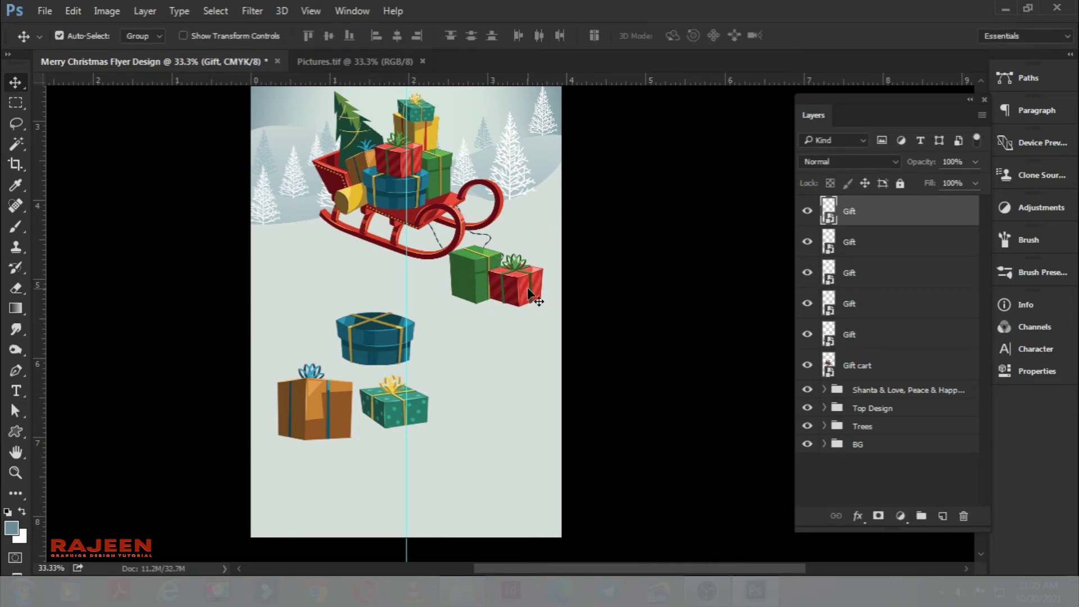
pyautogui.keyDown('shift'); pyautogui.click(472, 275); pyautogui.keyUp('shift')
pyautogui.hotkey('shift', 'Right')
pyautogui.hotkey('shift', 'Right')
pyautogui.hotkey('shift', 'Right')
pyautogui.hotkey('shift', 'Right')
pyautogui.hotkey('shift', 'Right')
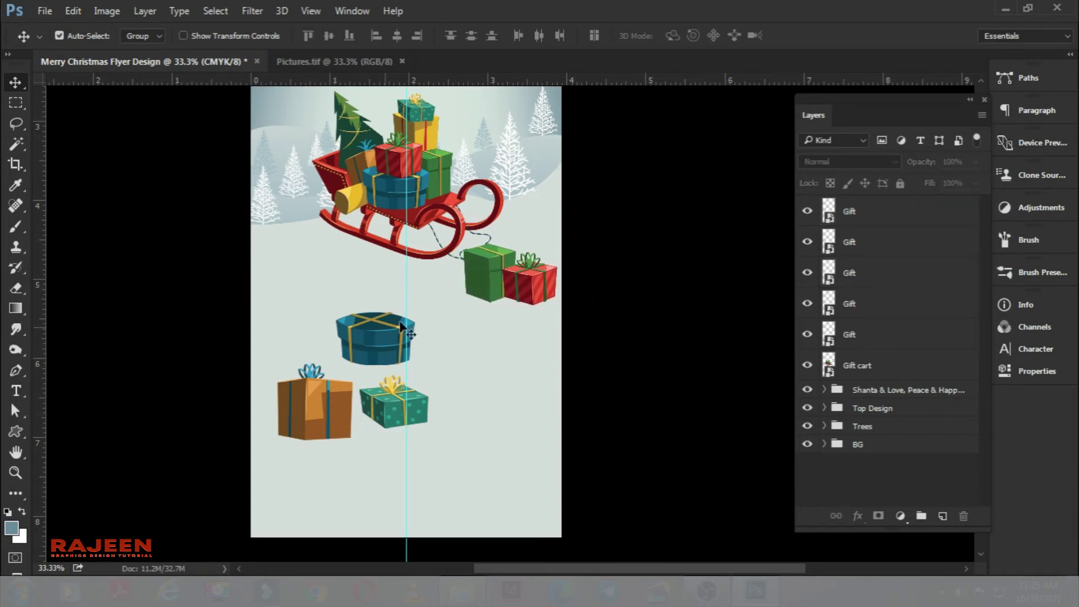
# Shrink the blue round gift beside the green one and scale the orange gift to about three quarters
pyautogui.moveTo(374, 322); pyautogui.dragTo(416, 309)
pyautogui.hotkey('ctrl', 't')
pyautogui.moveTo(456, 353)
pyautogui.mouseDown()
pyautogui.moveTo(442, 344)
pyautogui.moveTo(446, 307)
pyautogui.mouseUp()
pyautogui.moveTo(446, 304); pyautogui.dragTo(483, 270)
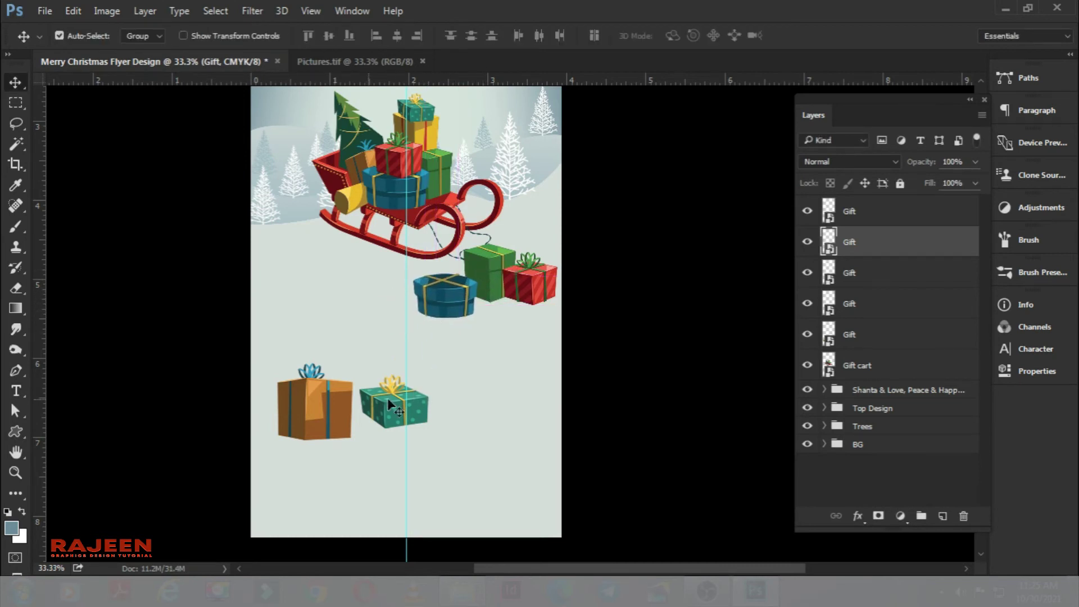
pyautogui.moveTo(320, 404); pyautogui.dragTo(316, 323)
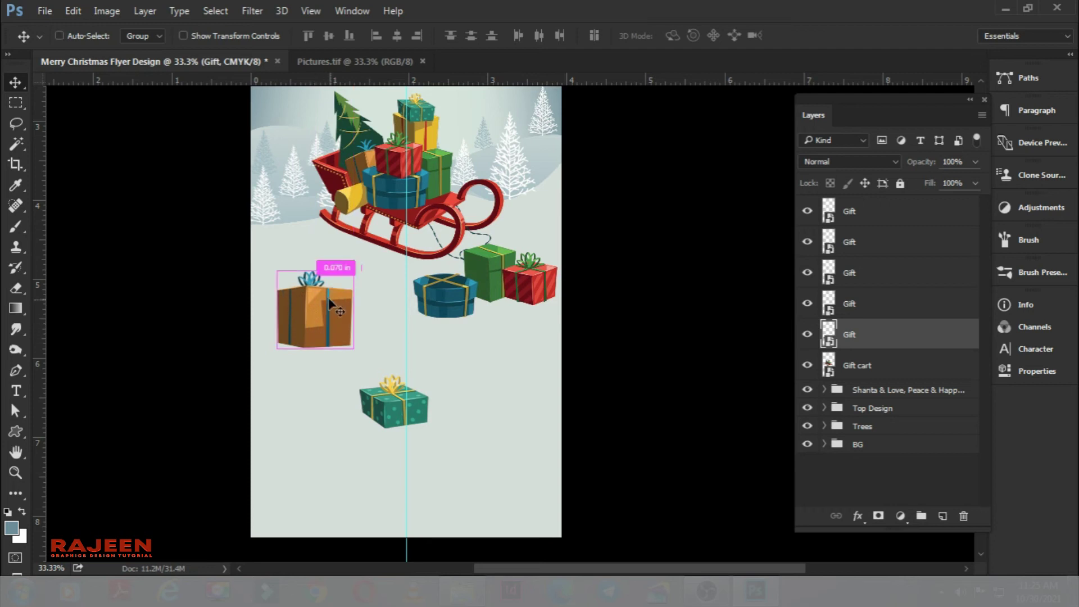
pyautogui.hotkey('ctrl', 't')
pyautogui.moveTo(349, 356)
pyautogui.mouseDown()
pyautogui.moveTo(330, 342)
pyautogui.moveTo(311, 282)
pyautogui.moveTo(334, 246)
pyautogui.mouseUp()
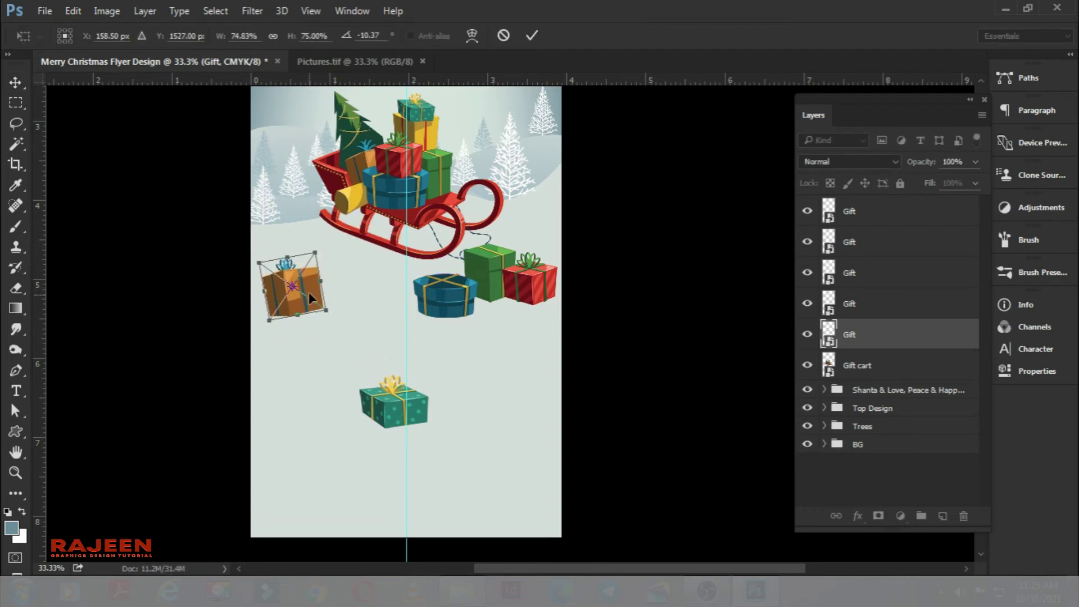
pyautogui.press('Return')
# Move the teal gift up and place a resized copy of the red gift beside the orange one
pyautogui.click(382, 413)
pyautogui.moveTo(382, 413); pyautogui.dragTo(368, 387)
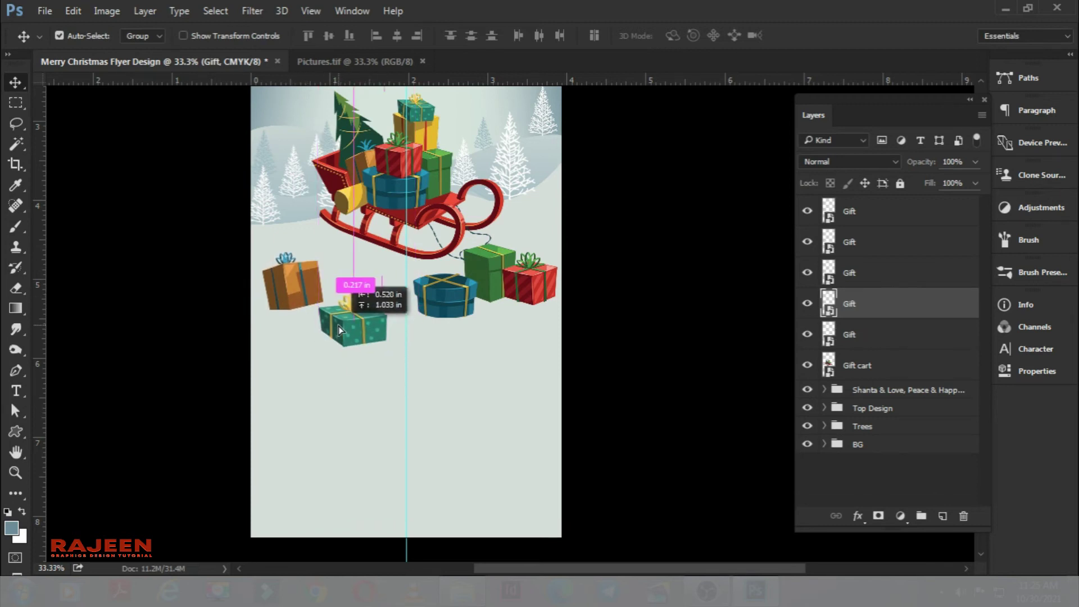
pyautogui.moveTo(539, 275)
pyautogui.mouseDown()
pyautogui.moveTo(382, 301)
pyautogui.moveTo(338, 278)
pyautogui.mouseUp()
pyautogui.hotkey('ctrl', 't')
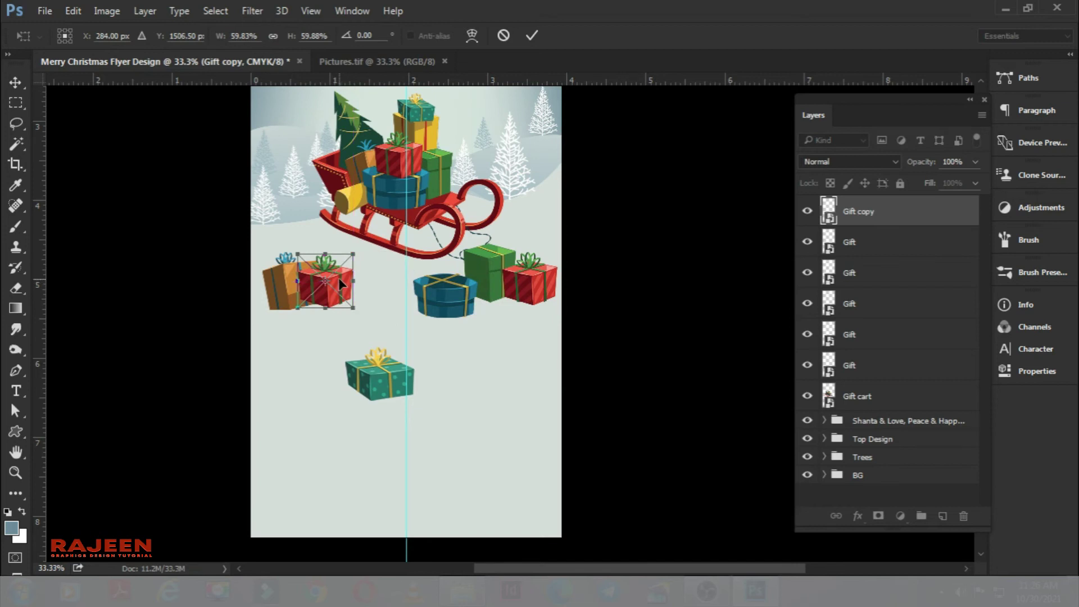
pyautogui.press('Return')
pyautogui.hotkey('ctrl', 't')
pyautogui.moveTo(354, 308); pyautogui.dragTo(363, 314)
pyautogui.press('Return')
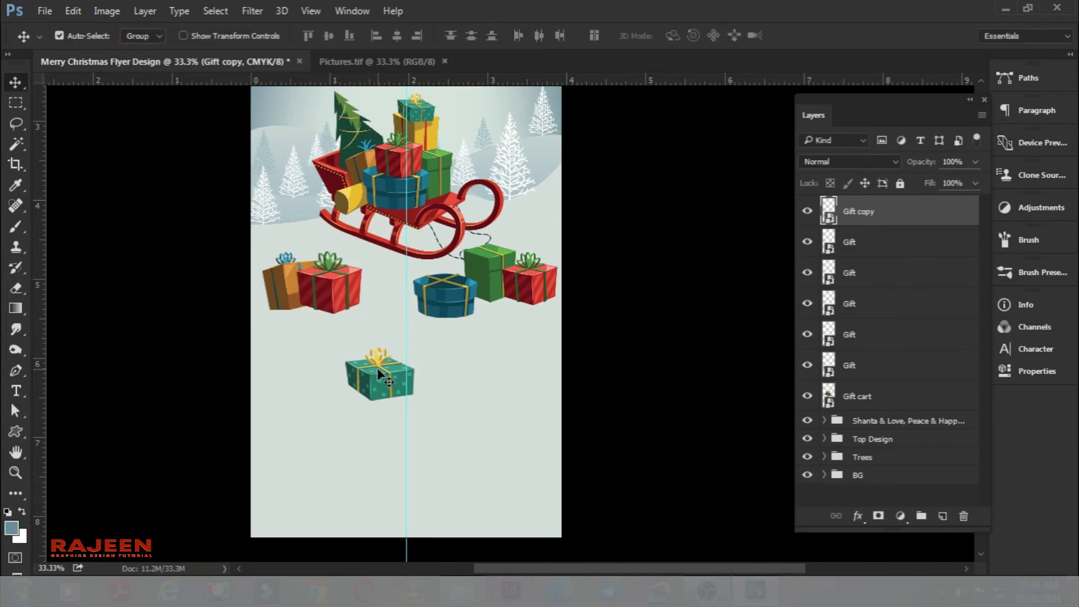
# Make the teal gift narrower, shrink the orange and red gift pair, and nudge the teal gift into line
pyautogui.click(388, 383)
pyautogui.hotkey('ctrl', 't')
pyautogui.moveTo(414, 374)
pyautogui.mouseDown()
pyautogui.moveTo(394, 371)
pyautogui.moveTo(396, 305)
pyautogui.moveTo(359, 282)
pyautogui.mouseUp()
pyautogui.press('Return')
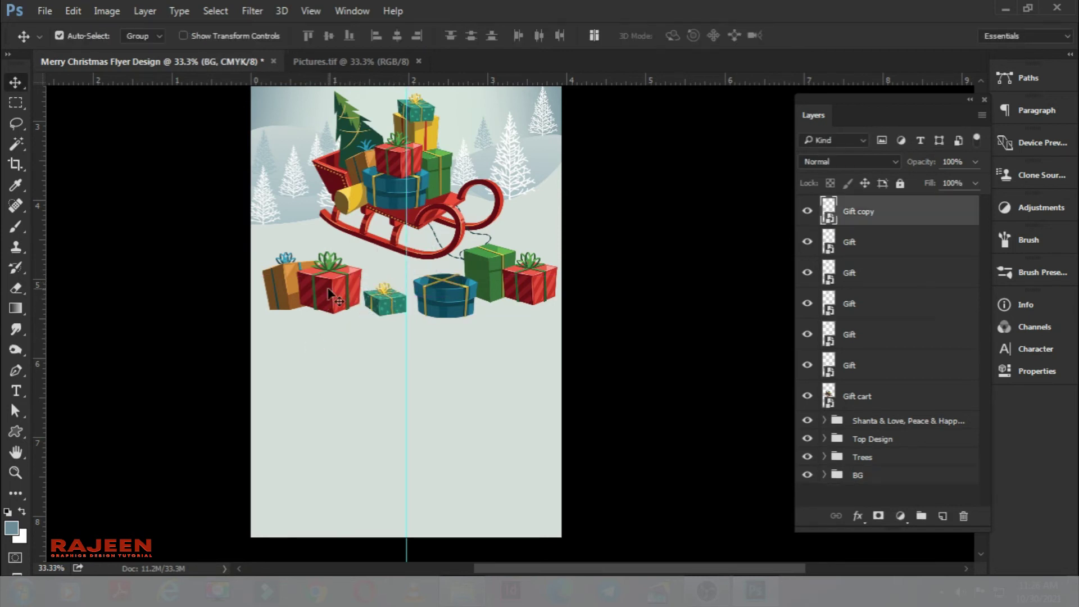
pyautogui.click(283, 300)
pyautogui.hotkey('ctrl', 't')
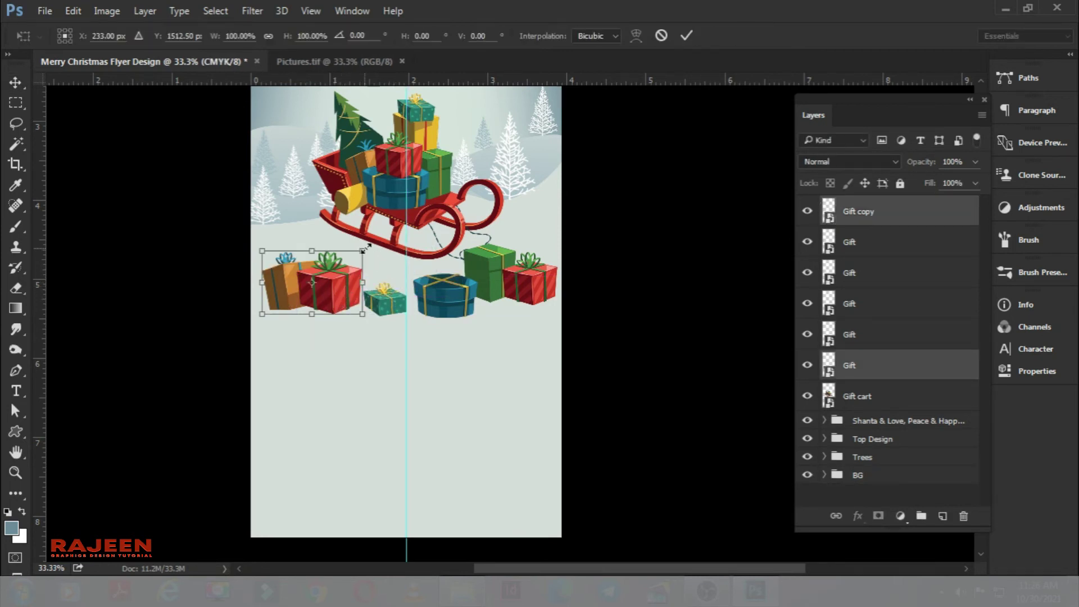
pyautogui.moveTo(364, 247); pyautogui.dragTo(352, 255)
pyautogui.press('Return')
pyautogui.click(382, 324)
pyautogui.moveTo(382, 308)
pyautogui.mouseDown()
pyautogui.moveTo(375, 299)
pyautogui.moveTo(407, 302)
pyautogui.mouseUp()
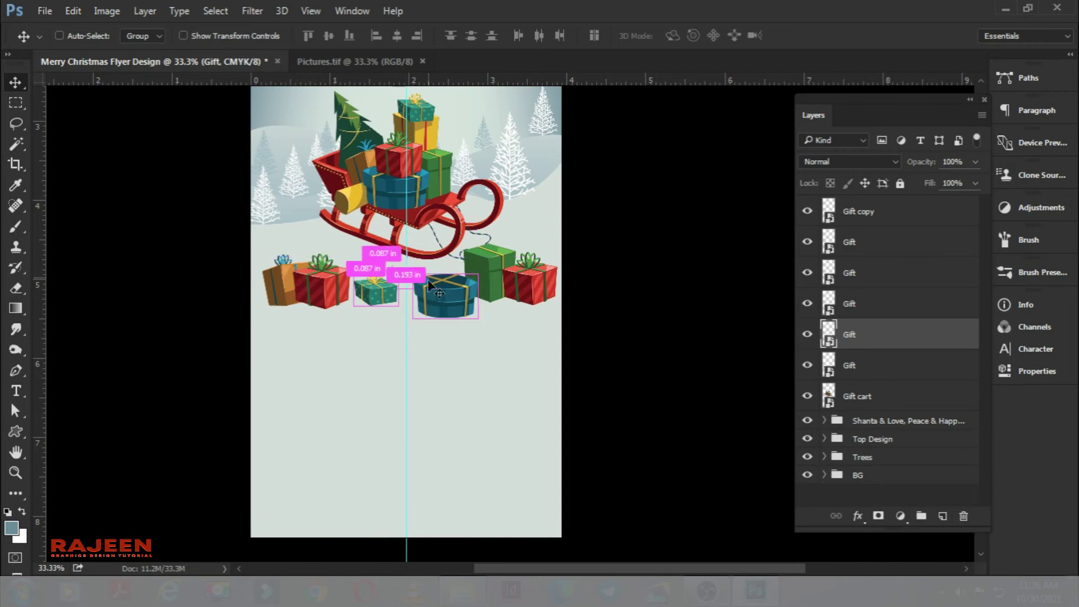
pyautogui.hotkey('ctrl', 't')
pyautogui.press('Return')
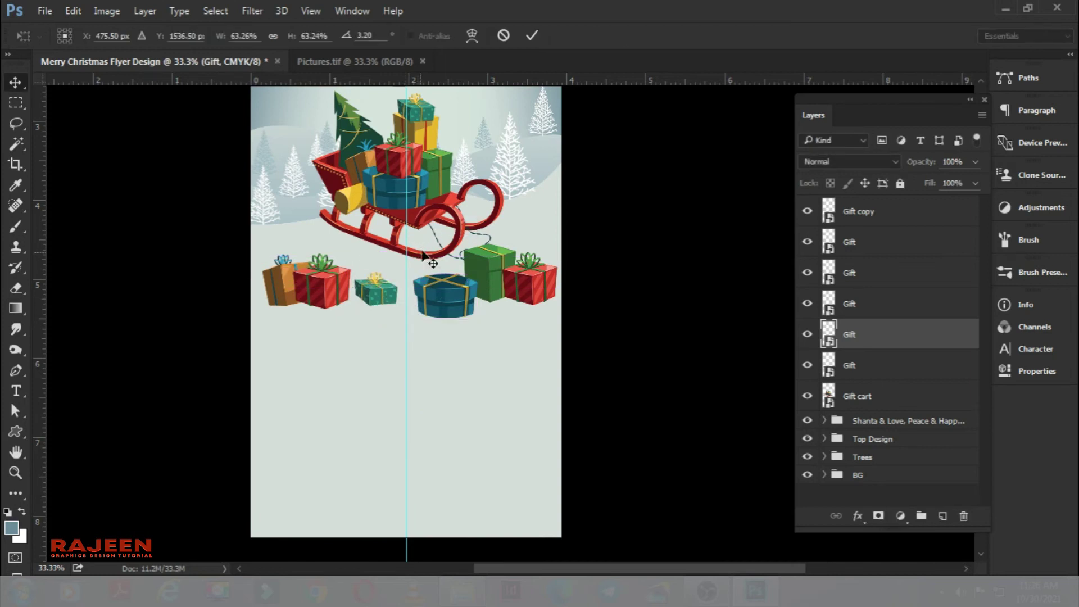
pyautogui.scroll(2, 534, 308)
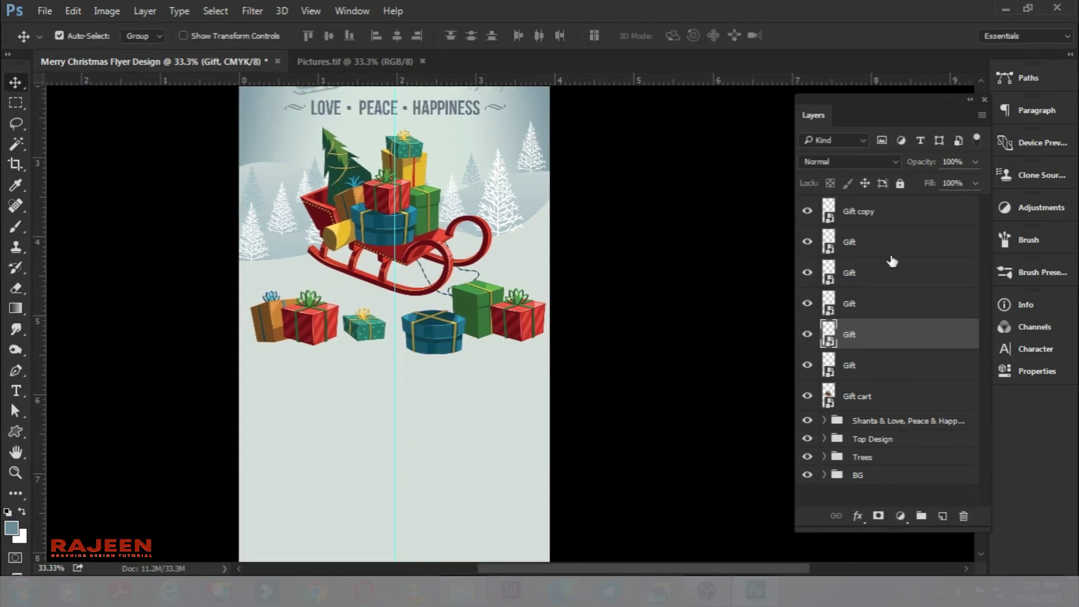
# Group the Gift copy through Gift cart layers and name the group 'Main Highlights'
pyautogui.click(881, 211)
pyautogui.keyDown('shift'); pyautogui.click(890, 397); pyautogui.keyUp('shift')
pyautogui.click(922, 516)
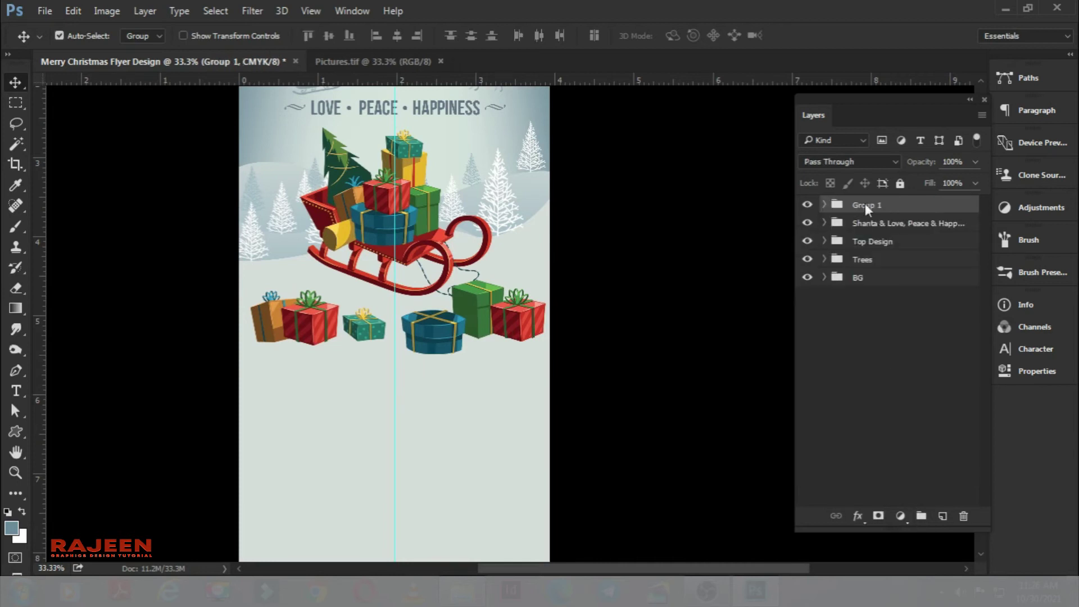
pyautogui.click(807, 205)
pyautogui.doubleClick(866, 205)
pyautogui.press('BackSpace')
pyautogui.write('ts')
pyautogui.press('Return')
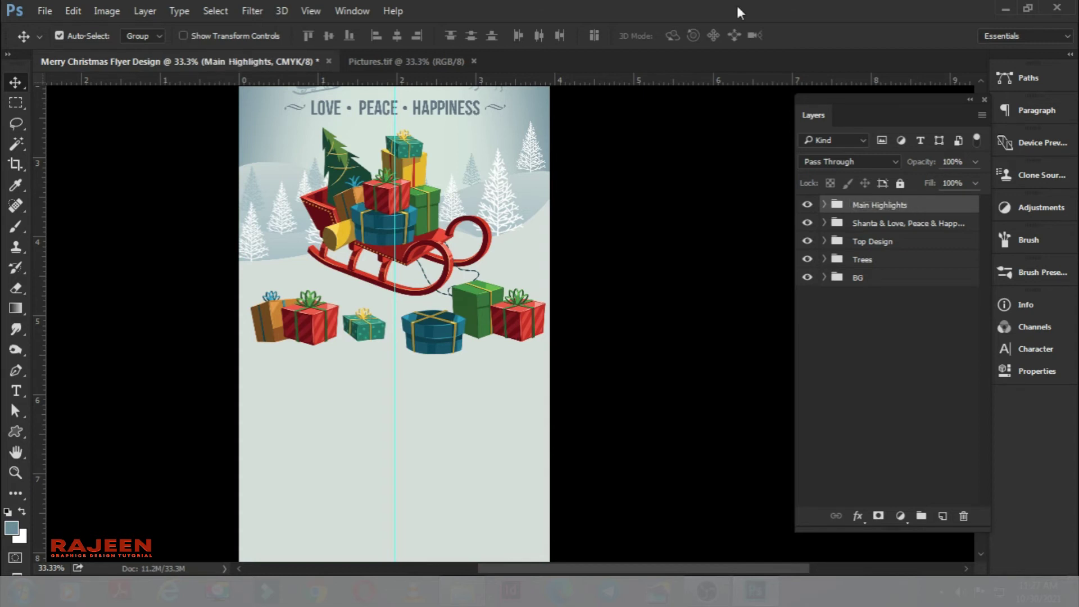
# Zoom in on the sleigh and gifts and add a new empty layer above the group
pyautogui.hotkey('ctrl', '0')
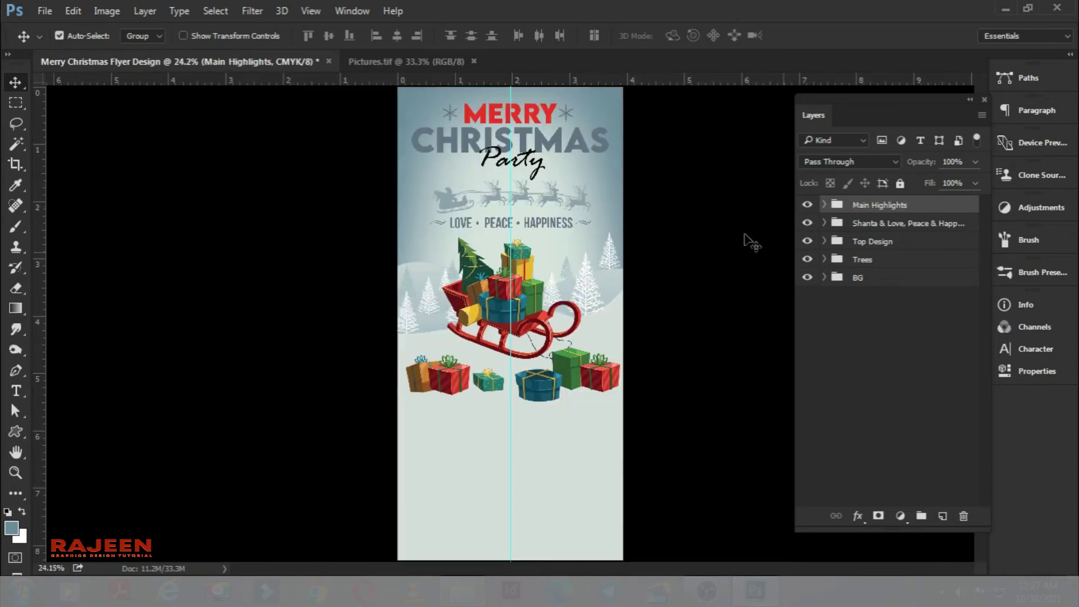
pyautogui.click(708, 591)
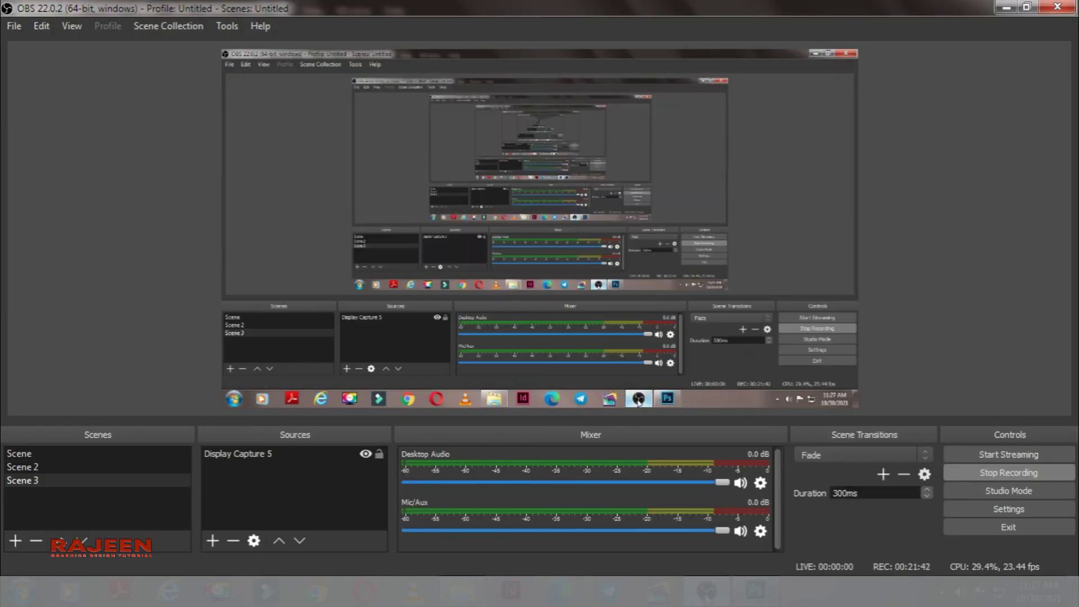
pyautogui.click(708, 591)
pyautogui.hotkey('ctrl', '+')
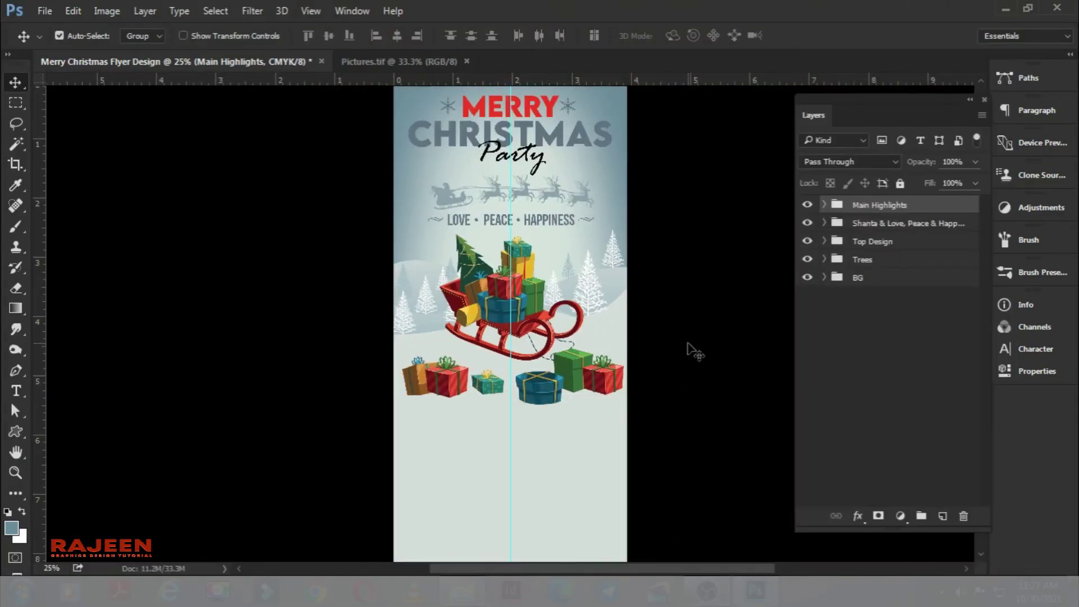
pyautogui.hotkey('ctrl', '+')
pyautogui.hotkey('ctrl', '+')
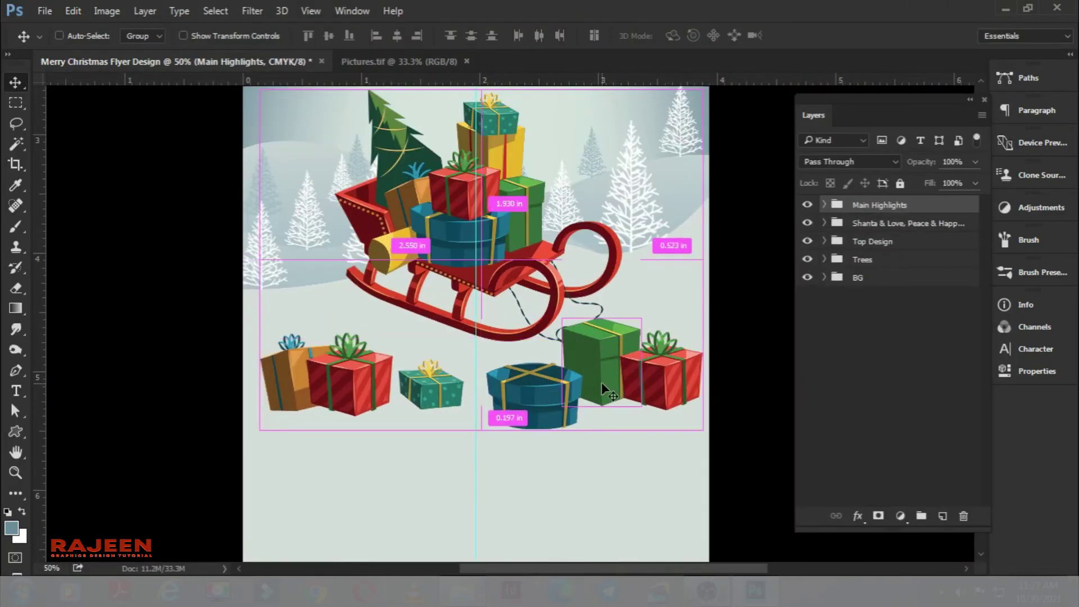
pyautogui.moveTo(618, 444); pyautogui.dragTo(609, 337)
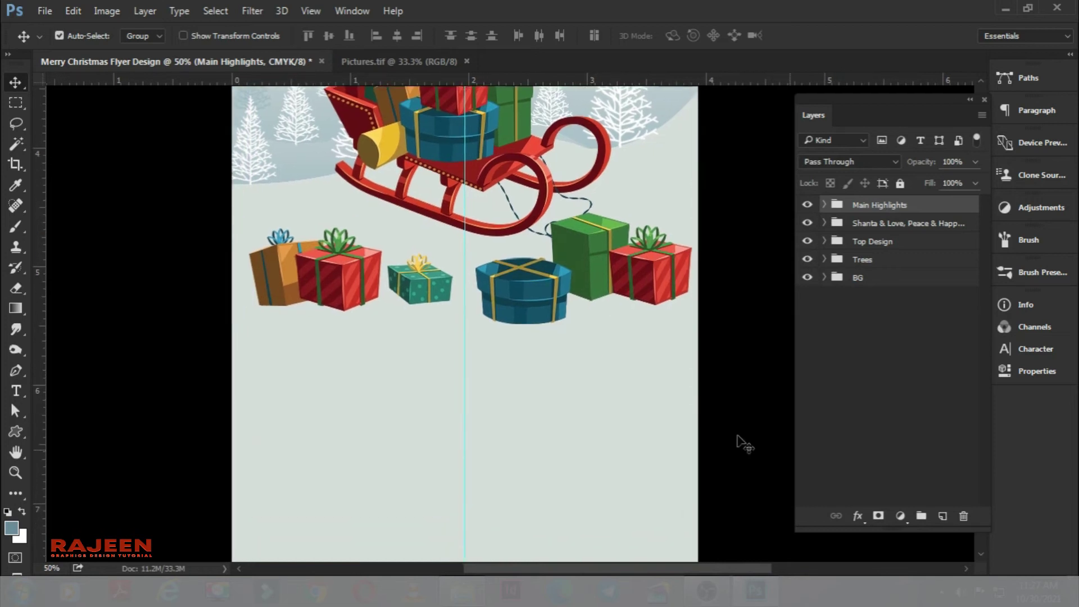
pyautogui.click(943, 516)
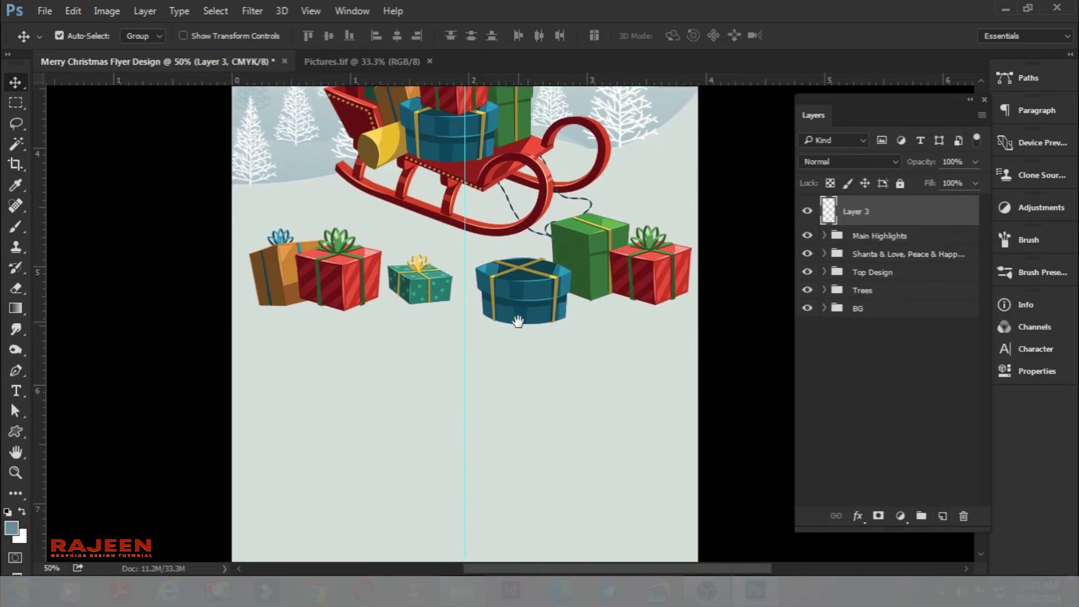
# Draw a wide black rectangle below the row of gifts, undoing a stray swirl shape first
pyautogui.moveTo(517, 322); pyautogui.dragTo(471, 230)
pyautogui.click(17, 431)
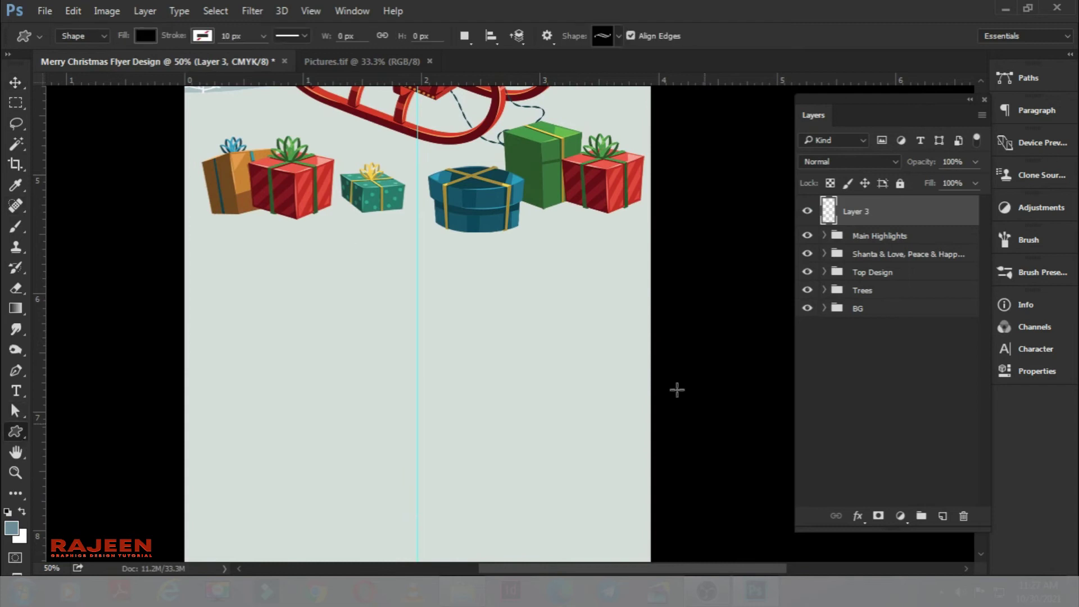
pyautogui.moveTo(470, 282); pyautogui.dragTo(470, 285)
pyautogui.moveTo(279, 341); pyautogui.dragTo(544, 398)
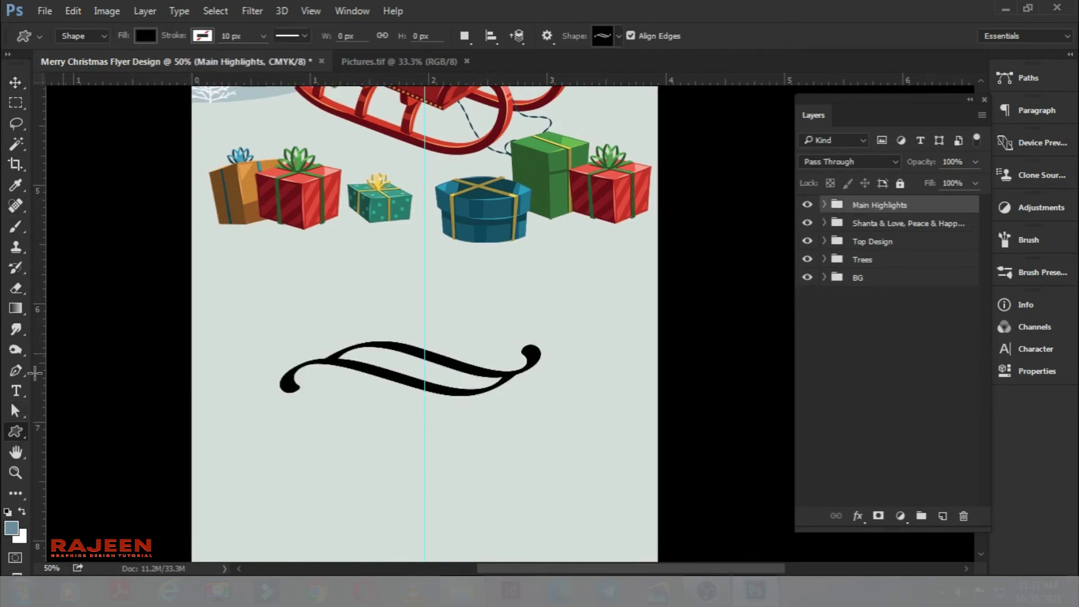
pyautogui.hotkey('ctrl', 'z')
pyautogui.rightClick(21, 440)
pyautogui.click(76, 433)
pyautogui.moveTo(284, 327); pyautogui.dragTo(580, 377)
# Centre the rectangle under the gifts and adjust its height with Free Transform
pyautogui.click(15, 82)
pyautogui.hotkey('ctrl', 't')
pyautogui.moveTo(433, 345)
pyautogui.mouseDown()
pyautogui.moveTo(464, 348)
pyautogui.moveTo(458, 288)
pyautogui.moveTo(427, 320)
pyautogui.mouseUp()
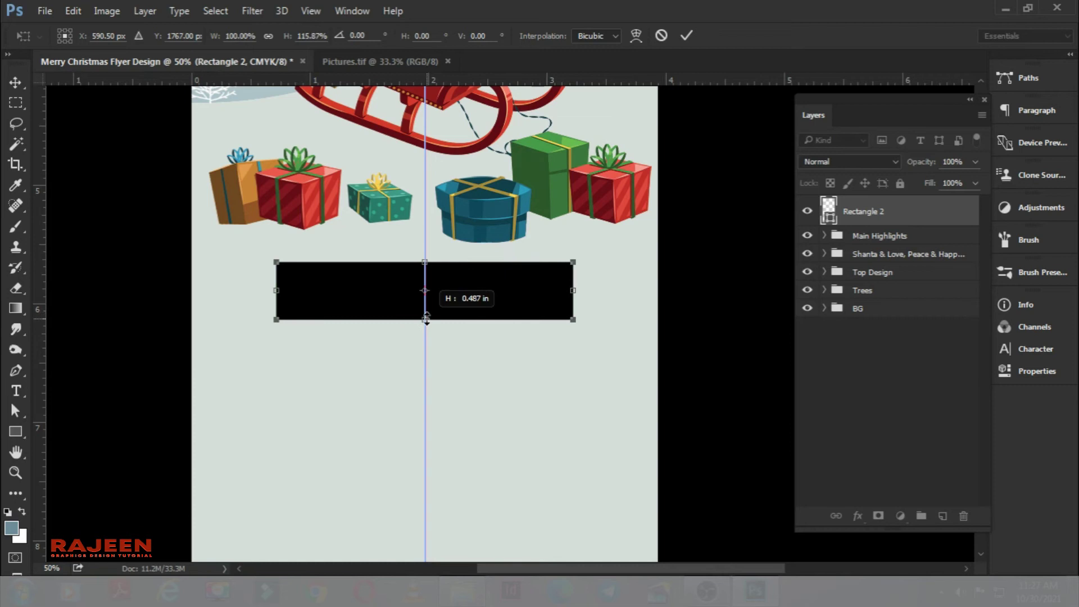
pyautogui.press('Return')
pyautogui.hotkey('ctrl', '0')
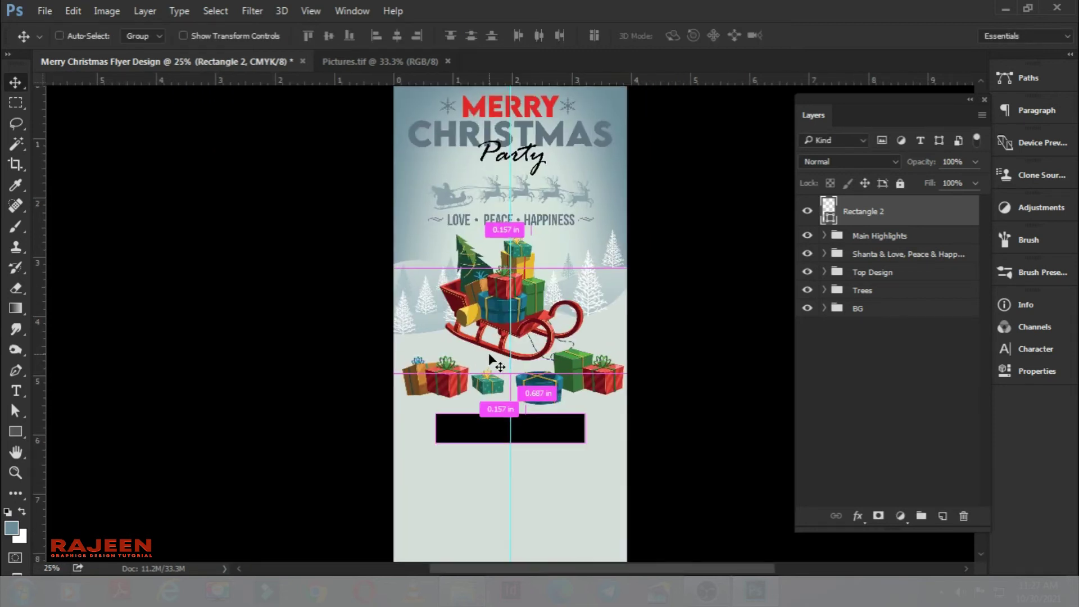
pyautogui.hotkey('ctrl', '+')
pyautogui.hotkey('ctrl', '+')
pyautogui.hotkey('ctrl', '+')
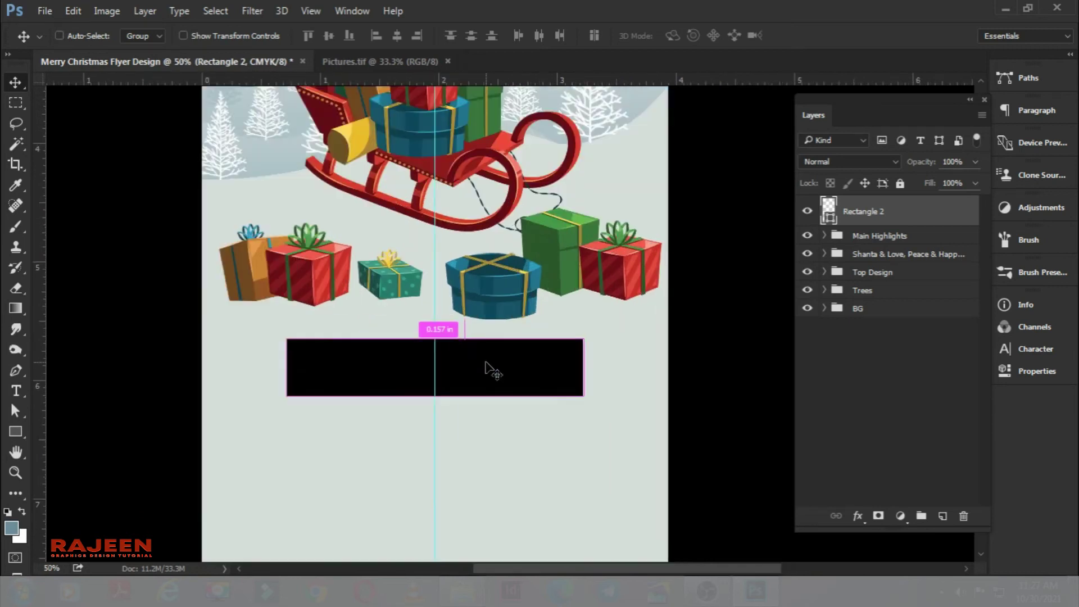
pyautogui.hotkey('ctrl', '+')
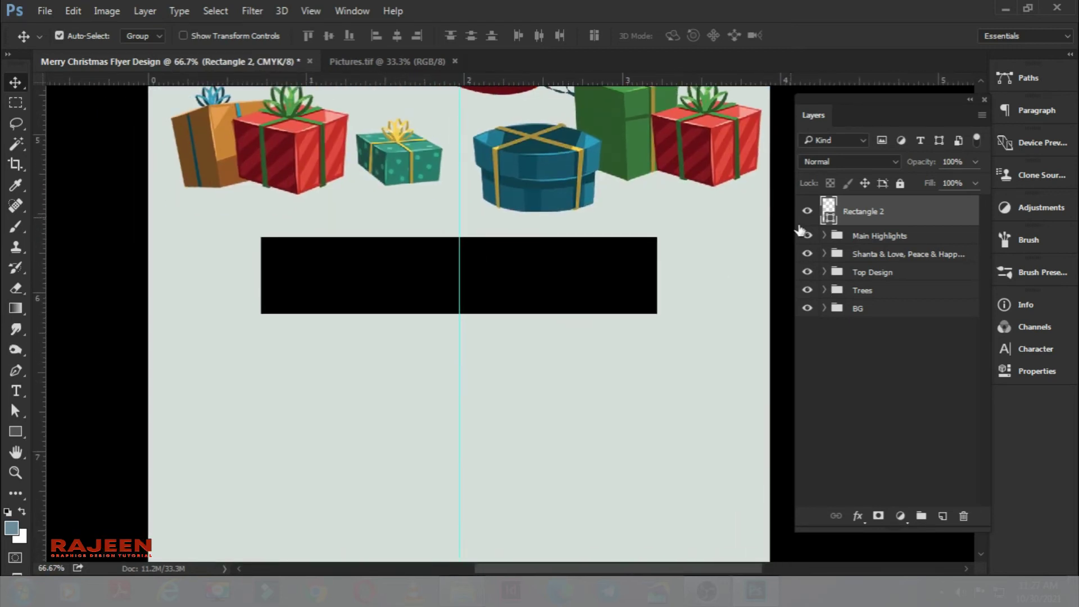
pyautogui.click(15, 432)
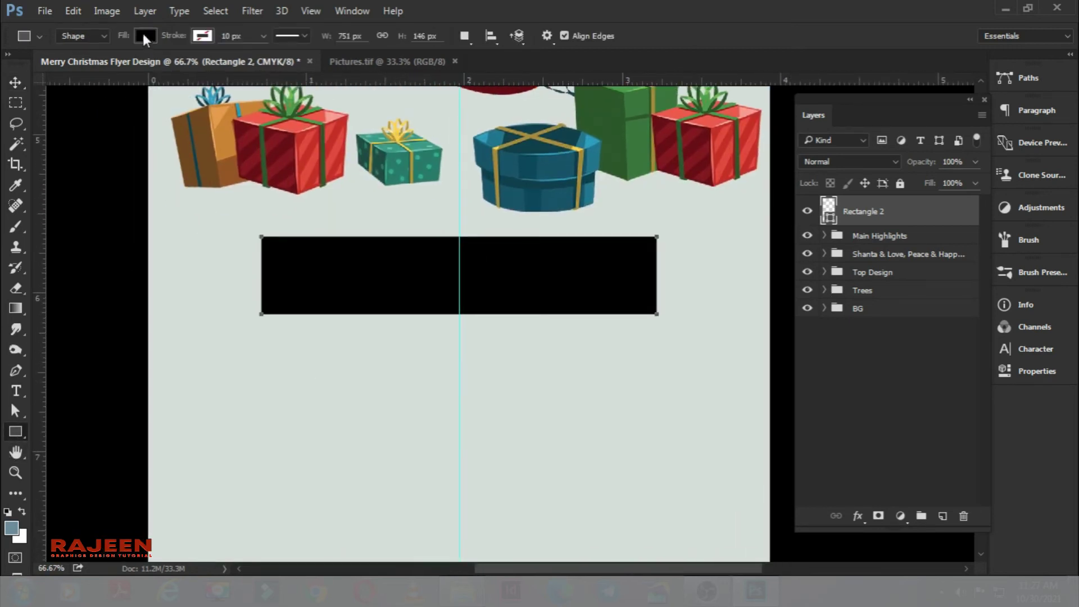
# Fill the banner bar green, and discard a trial black square
pyautogui.click(142, 36)
pyautogui.click(161, 145)
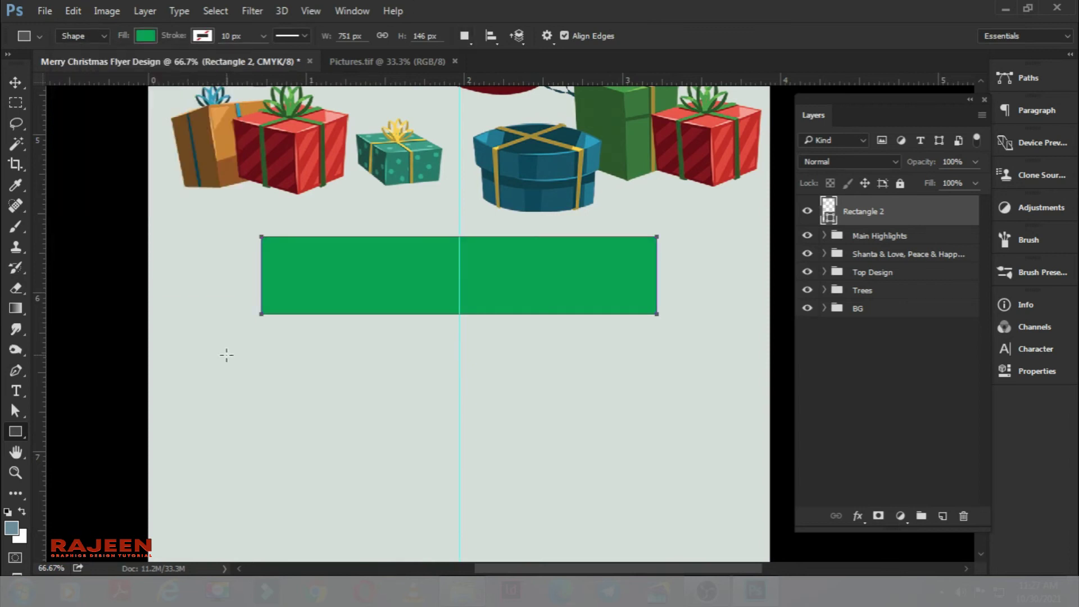
pyautogui.click(942, 515)
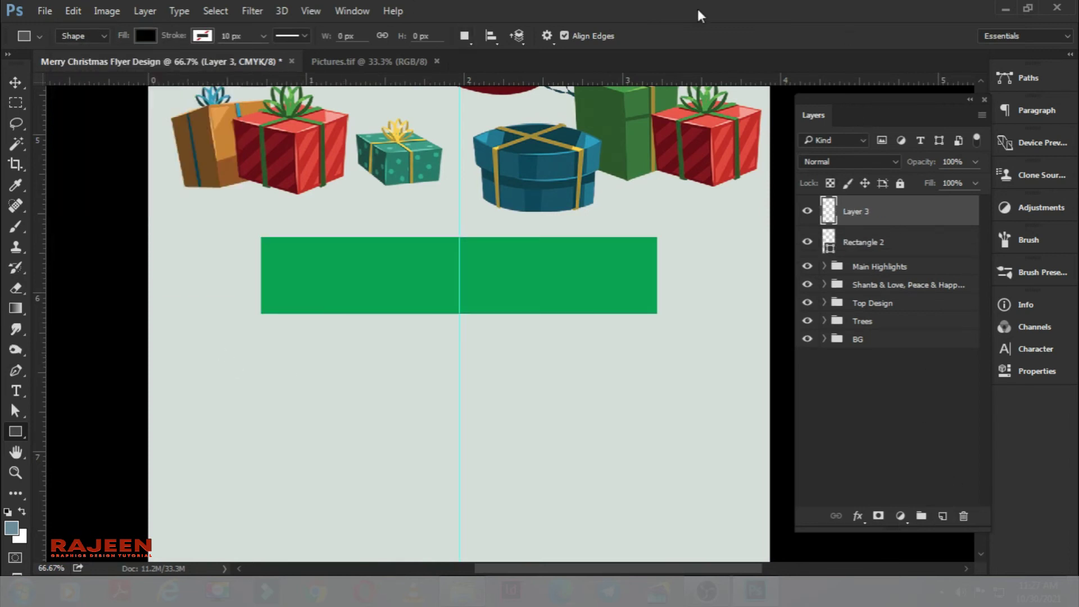
pyautogui.moveTo(259, 336); pyautogui.dragTo(331, 407)
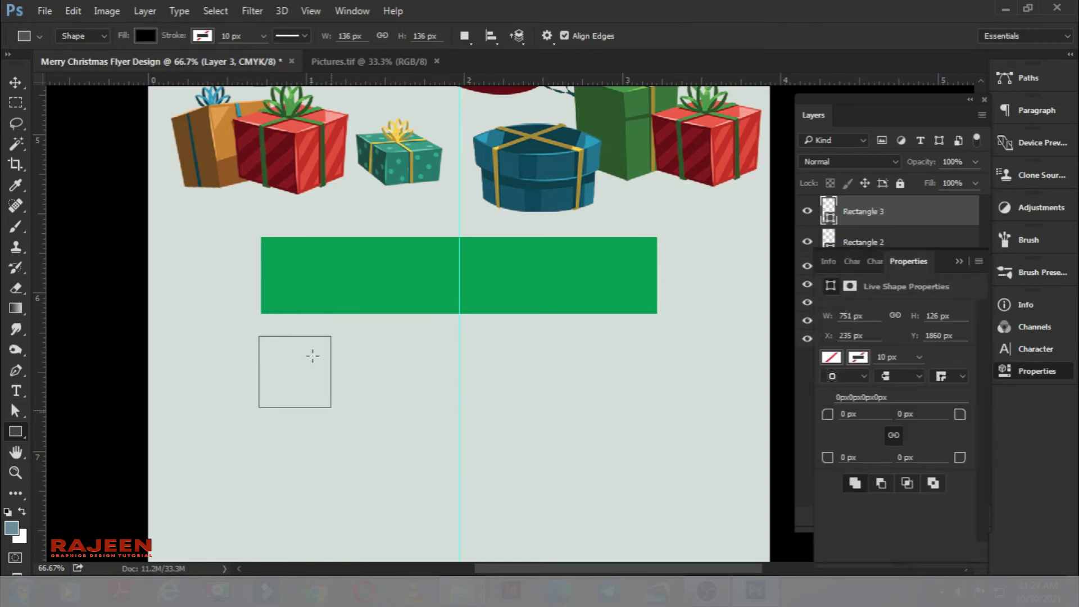
pyautogui.click(9, 84)
pyautogui.click(955, 262)
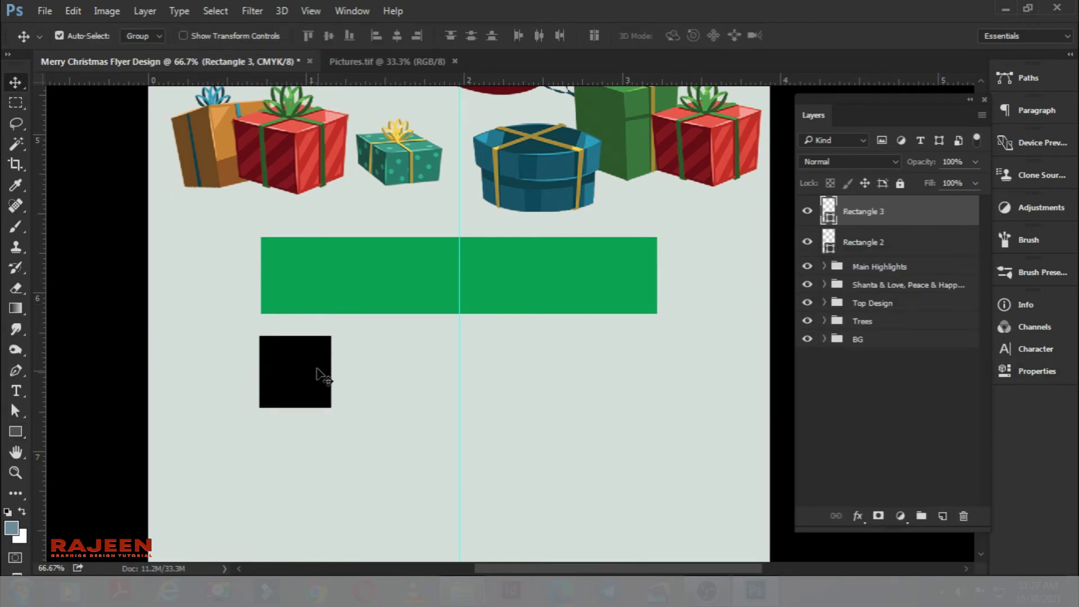
pyautogui.press('Delete')
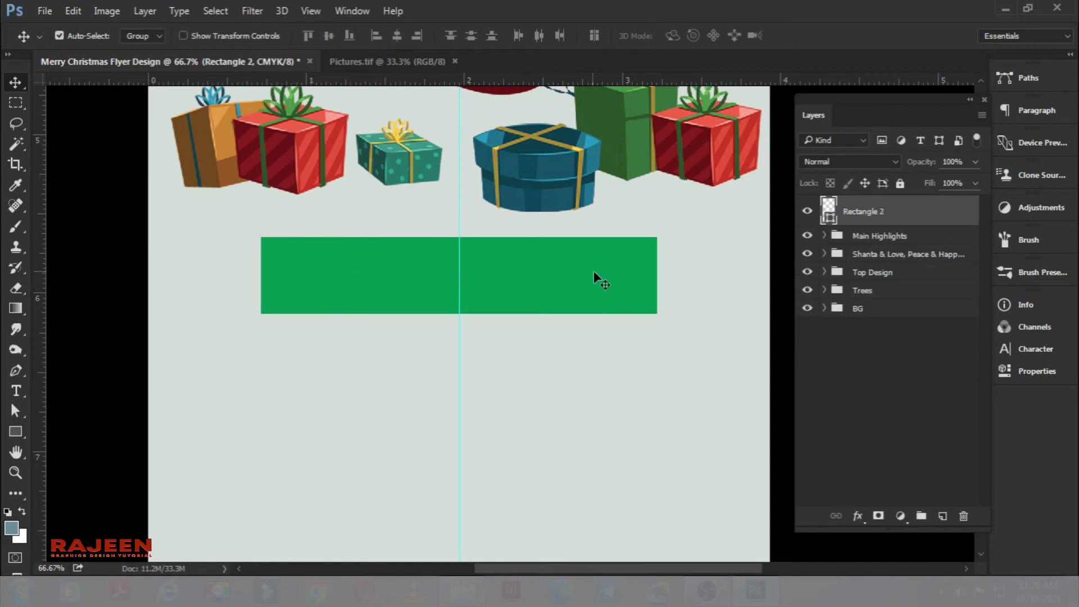
# Duplicate the green bar and shrink the copy into a small square at its lower left
pyautogui.moveTo(560, 272); pyautogui.dragTo(558, 262)
pyautogui.hotkey('ctrl', 't')
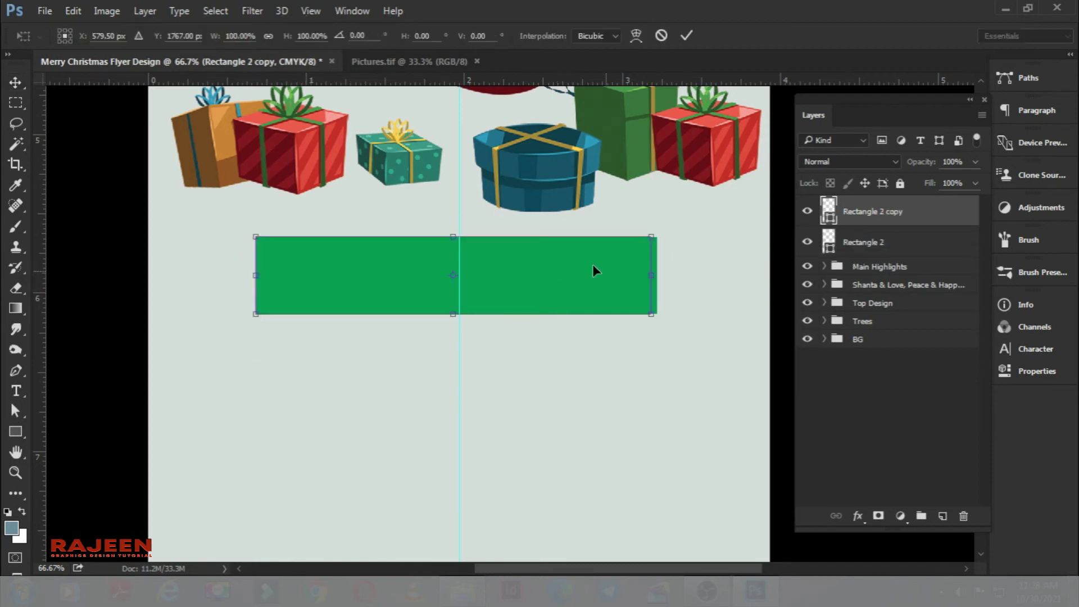
pyautogui.moveTo(648, 276)
pyautogui.mouseDown()
pyautogui.moveTo(357, 276)
pyautogui.moveTo(282, 289)
pyautogui.mouseUp()
pyautogui.moveTo(209, 298); pyautogui.dragTo(204, 297)
pyautogui.moveTo(284, 299); pyautogui.dragTo(288, 293)
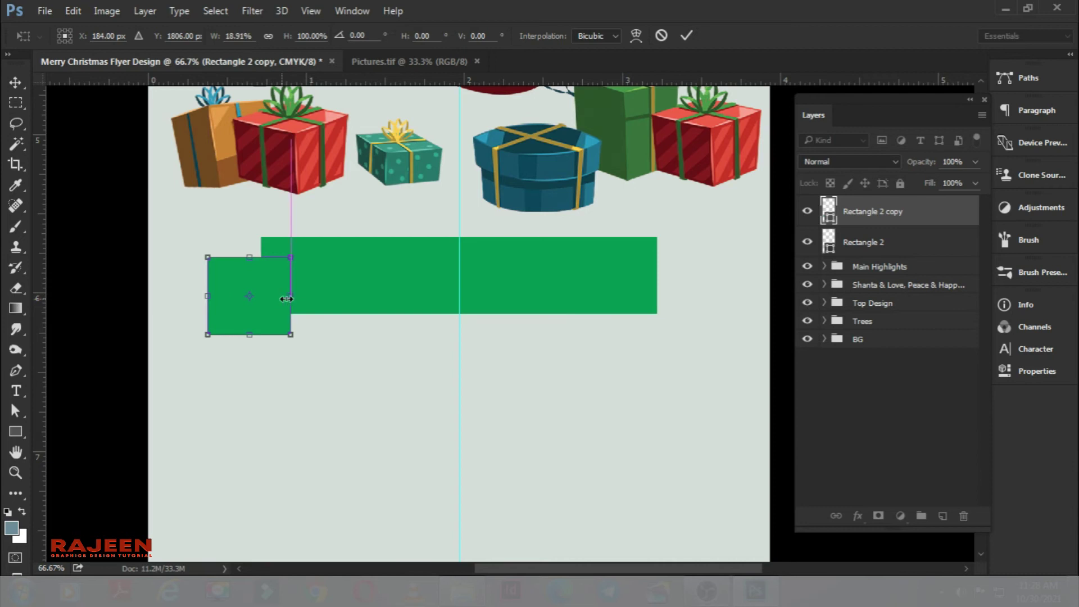
pyautogui.press('Left')
pyautogui.press('Left')
pyautogui.press('Left')
pyautogui.press('Left')
pyautogui.press('Left')
pyautogui.press('Left')
pyautogui.press('Left')
pyautogui.press('Left')
pyautogui.press('Left')
pyautogui.press('Left')
pyautogui.press('Left')
pyautogui.press('Left')
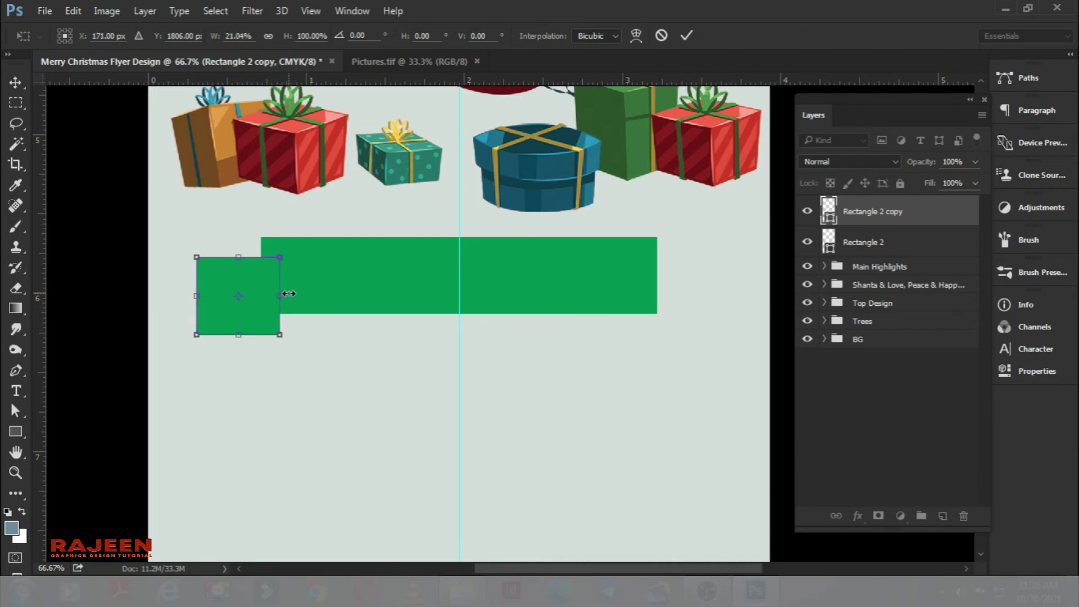
pyautogui.press('Return')
# Colour the square a darker green and move its layer beneath the green bar
pyautogui.doubleClick(829, 212)
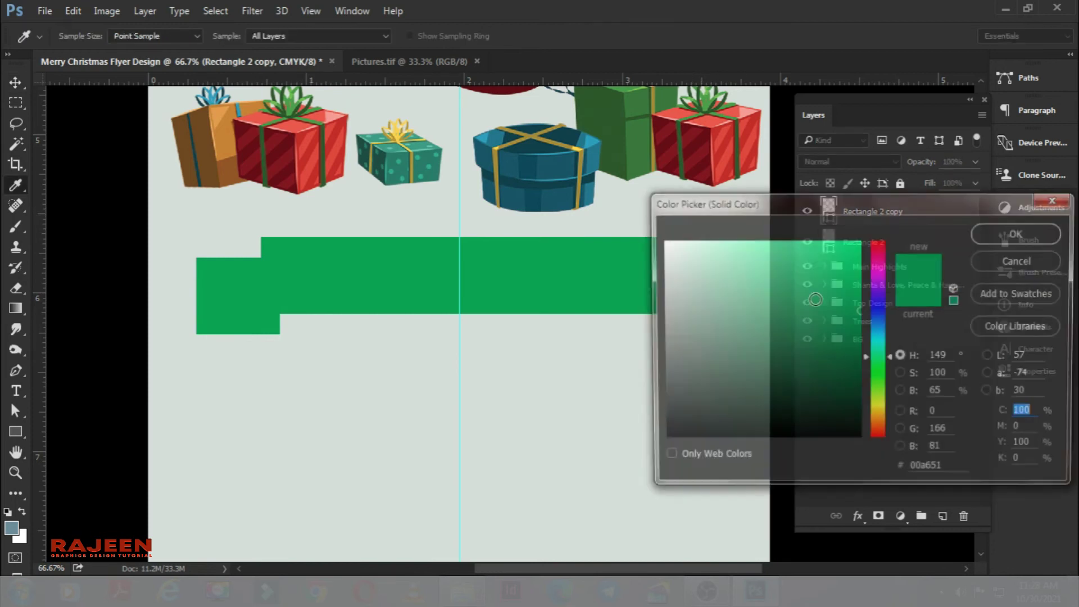
pyautogui.click(819, 330)
pyautogui.click(1006, 240)
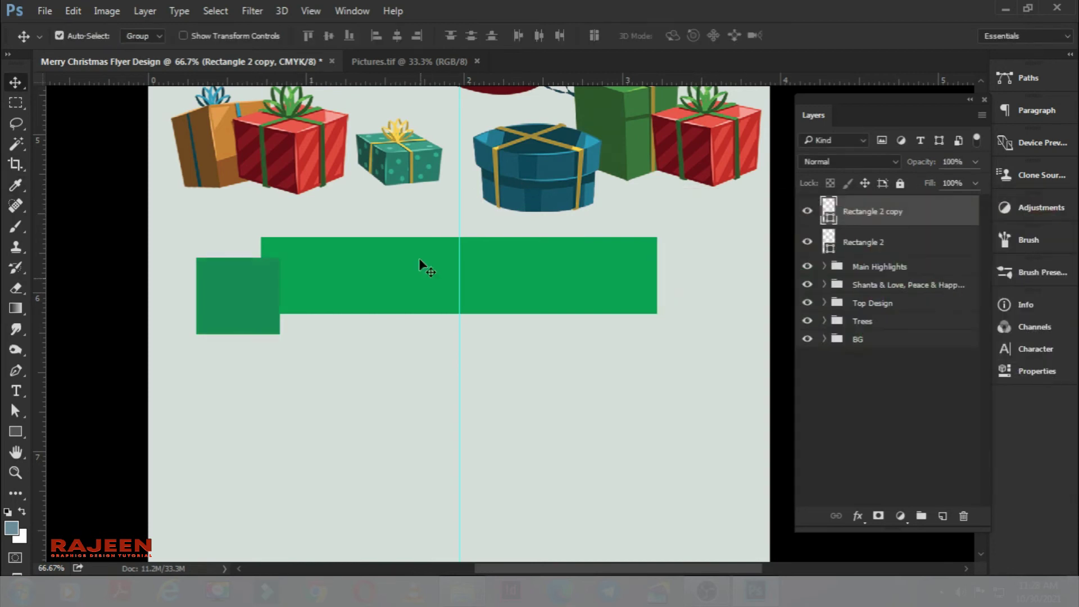
pyautogui.moveTo(542, 256); pyautogui.dragTo(549, 246)
pyautogui.moveTo(913, 206); pyautogui.dragTo(922, 247)
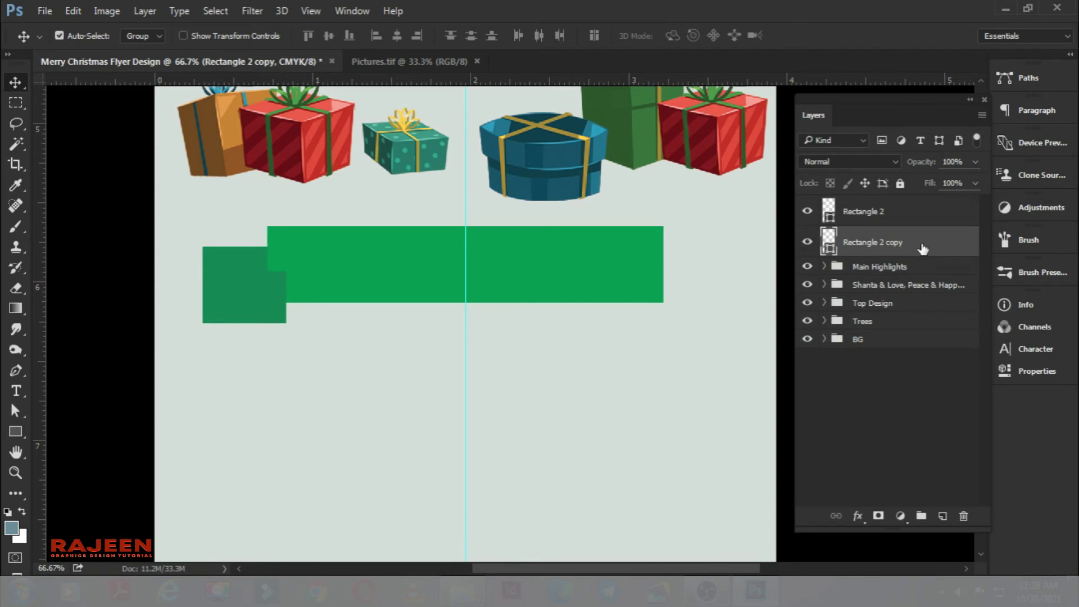
pyautogui.click(291, 300)
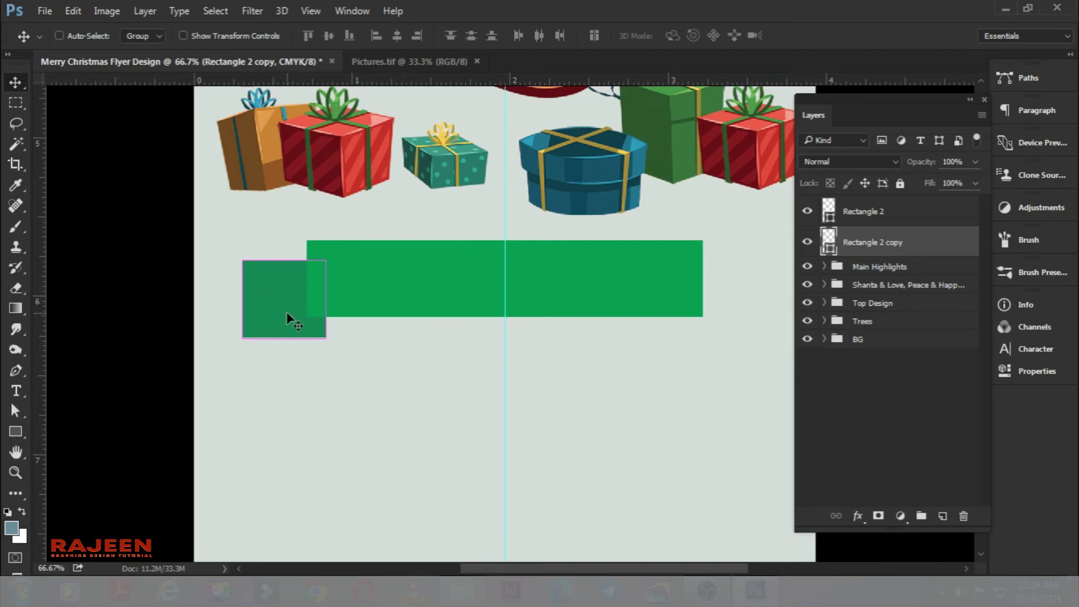
pyautogui.hotkey('ctrl', '0')
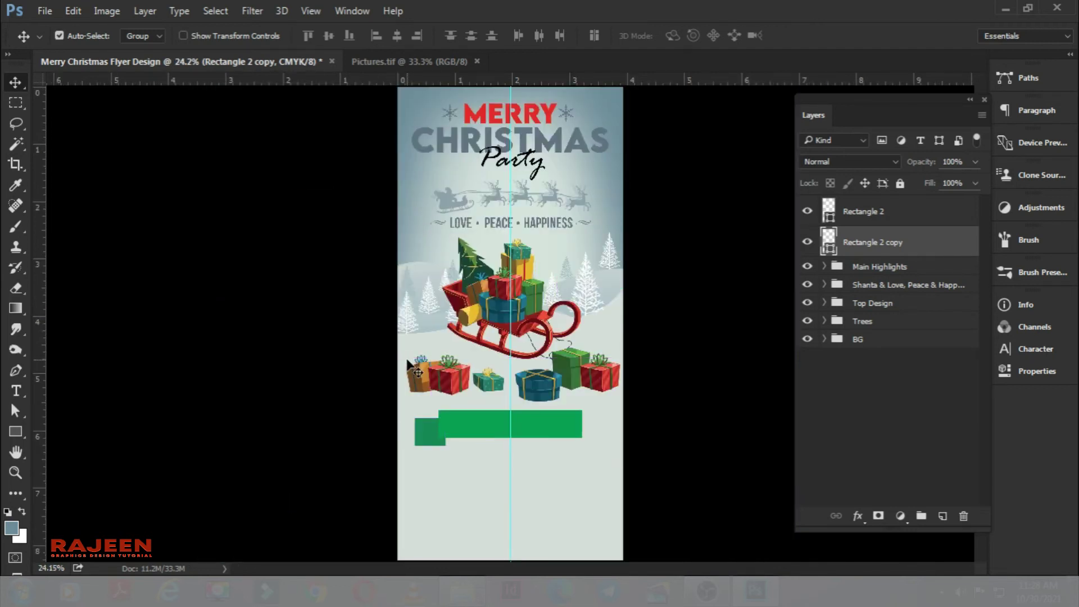
# Draw a black square on a new layer above the green bar layer
pyautogui.scroll(1, 416, 371)
pyautogui.scroll(1, 413, 366)
pyautogui.scroll(1, 400, 337)
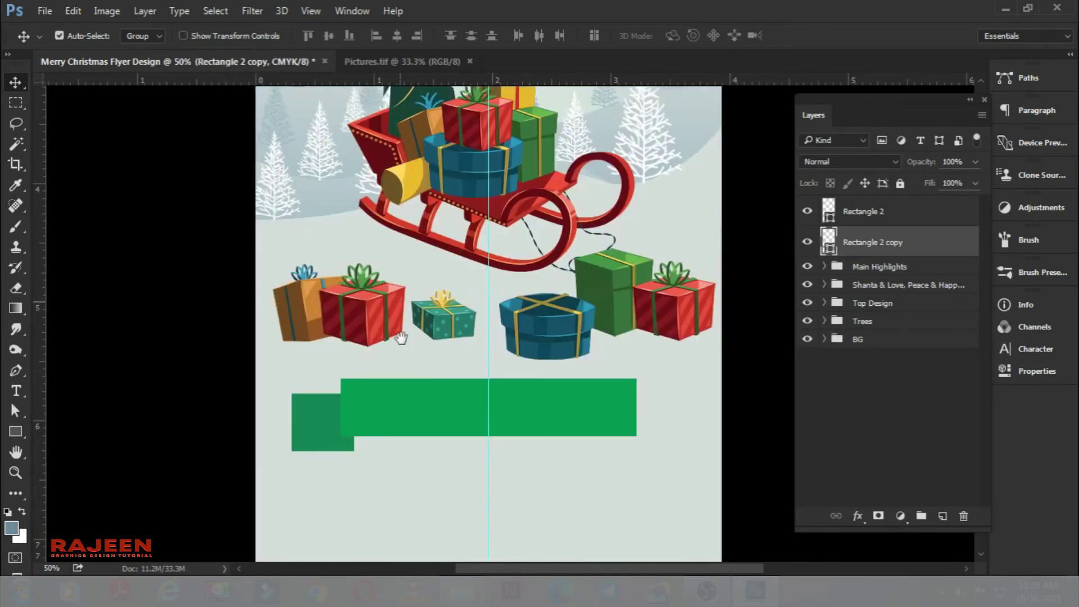
pyautogui.scroll(-2, 401, 337)
pyautogui.scroll(2, 409, 258)
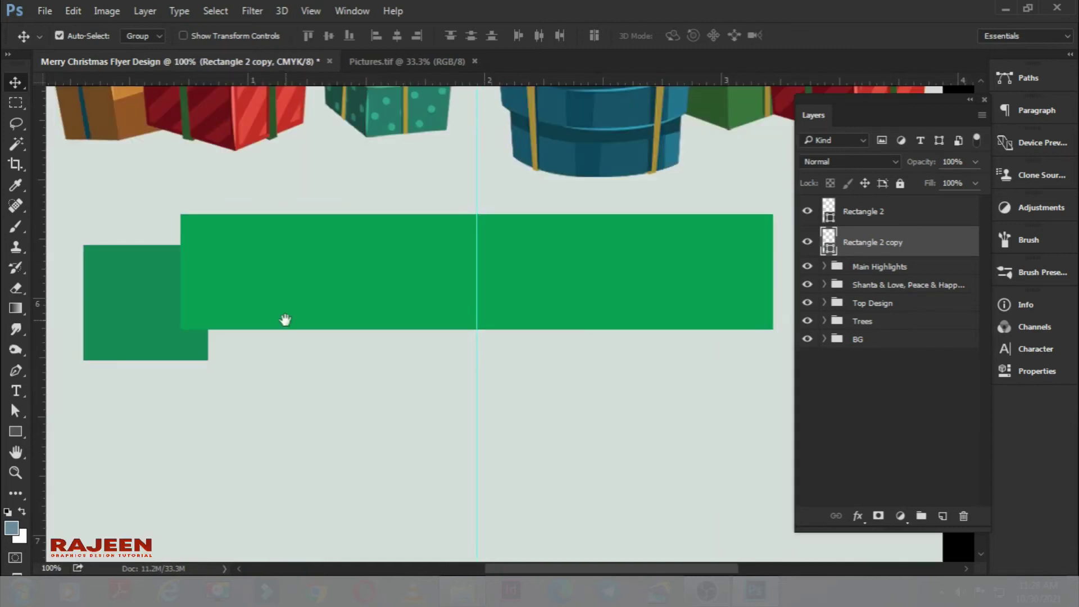
pyautogui.moveTo(286, 319); pyautogui.dragTo(918, 227)
pyautogui.click(924, 219)
pyautogui.click(943, 513)
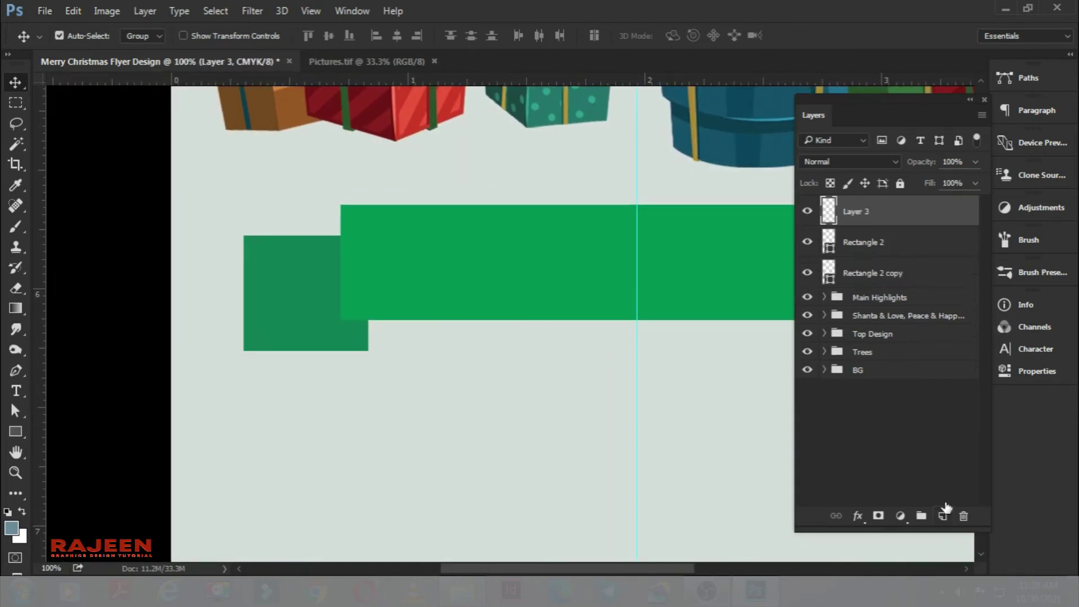
pyautogui.click(27, 435)
pyautogui.moveTo(332, 391); pyautogui.dragTo(428, 487)
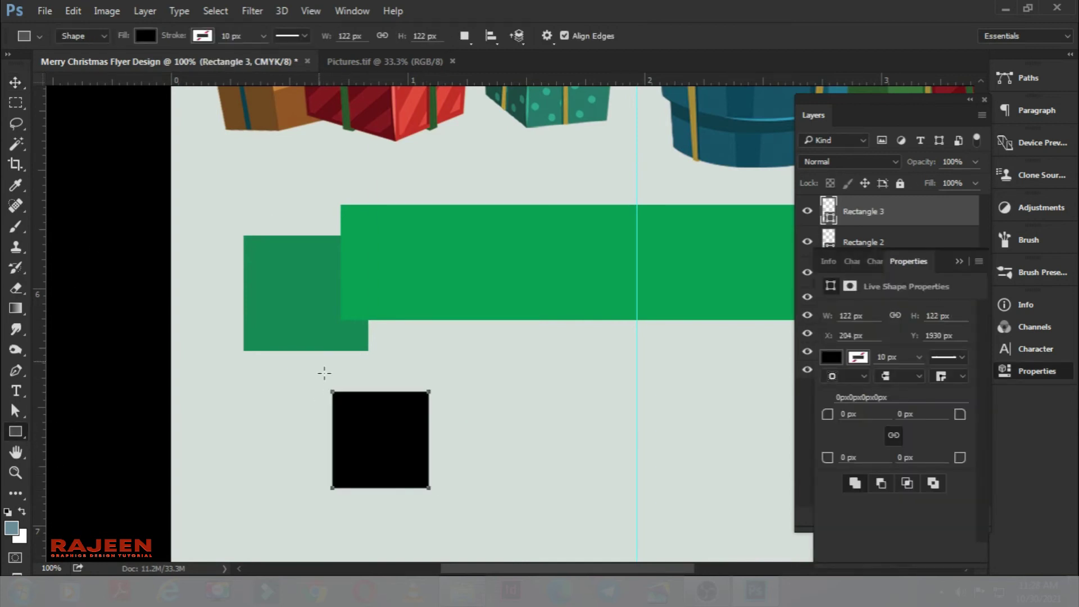
# Rotate the square 45° into a taller diamond over the block's left edge
pyautogui.click(24, 80)
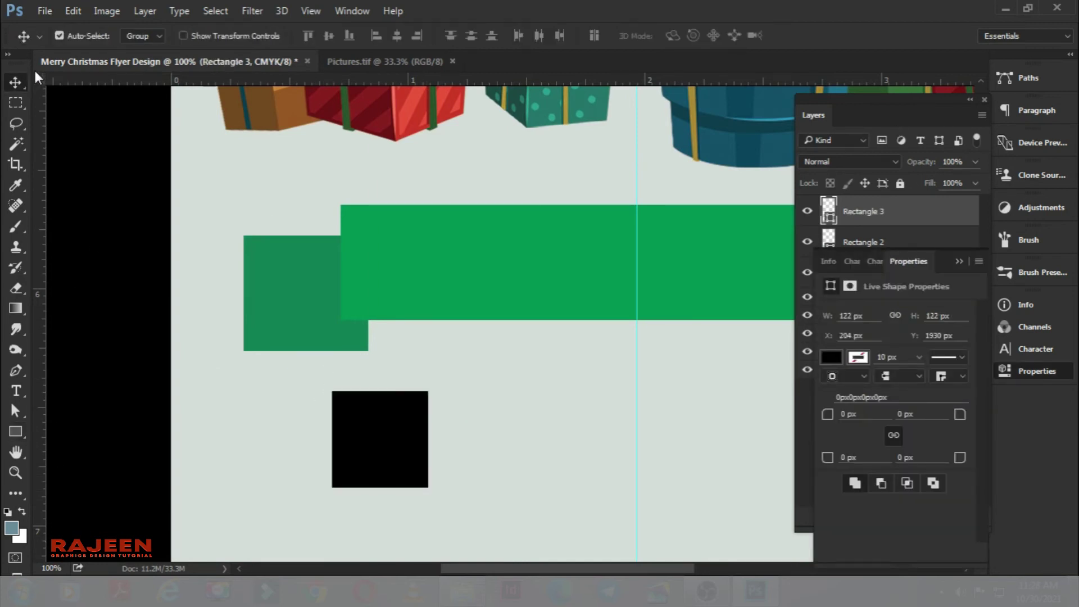
pyautogui.moveTo(358, 440); pyautogui.dragTo(350, 421)
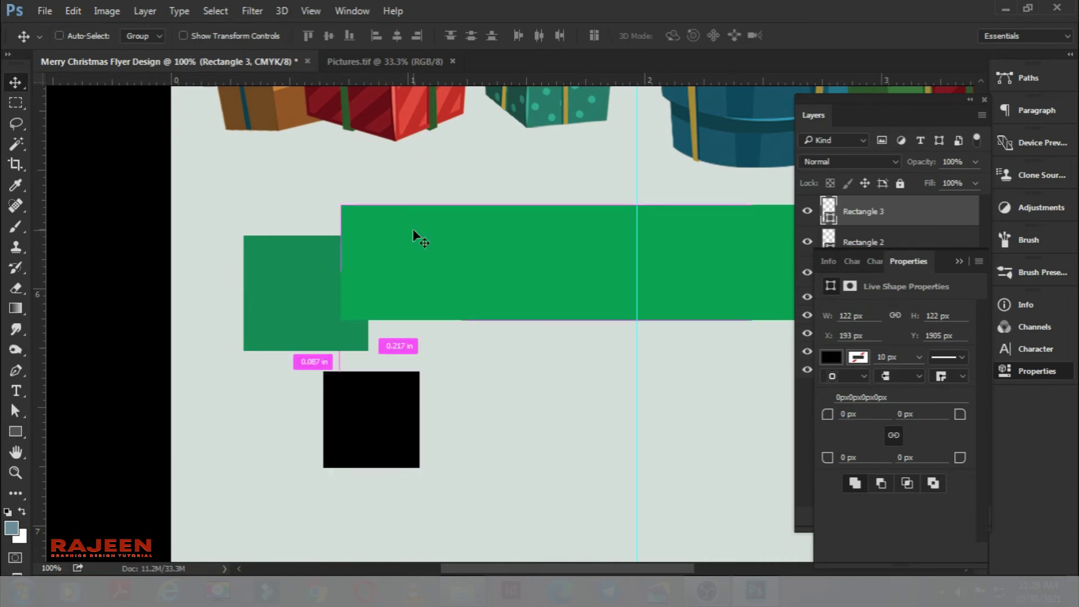
pyautogui.hotkey('ctrl', 't')
pyautogui.moveTo(424, 321); pyautogui.dragTo(457, 392)
pyautogui.moveTo(416, 429); pyautogui.dragTo(263, 302)
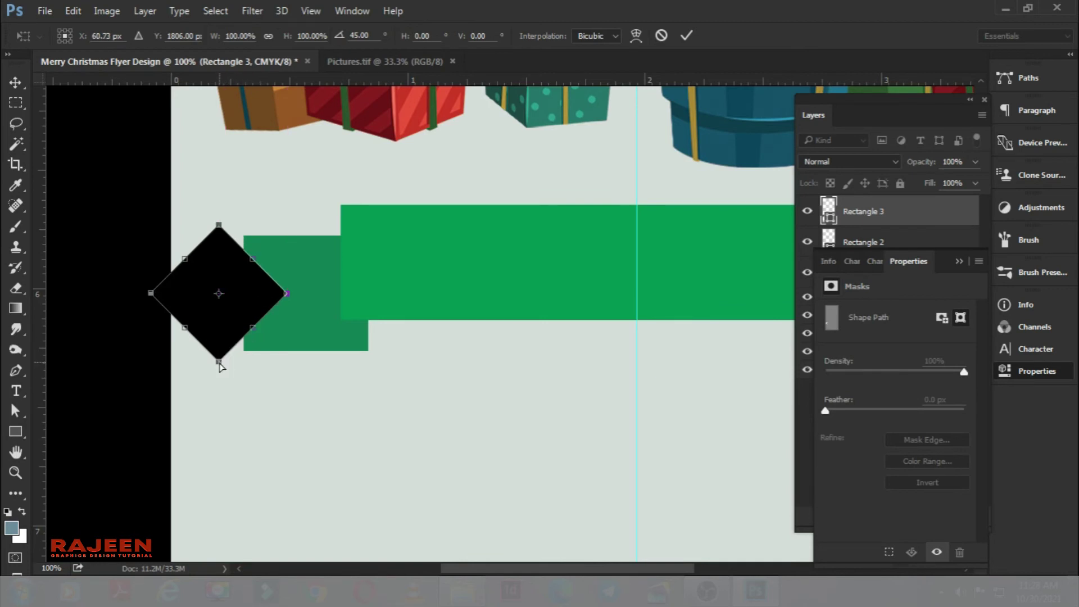
pyautogui.moveTo(219, 362); pyautogui.dragTo(220, 381)
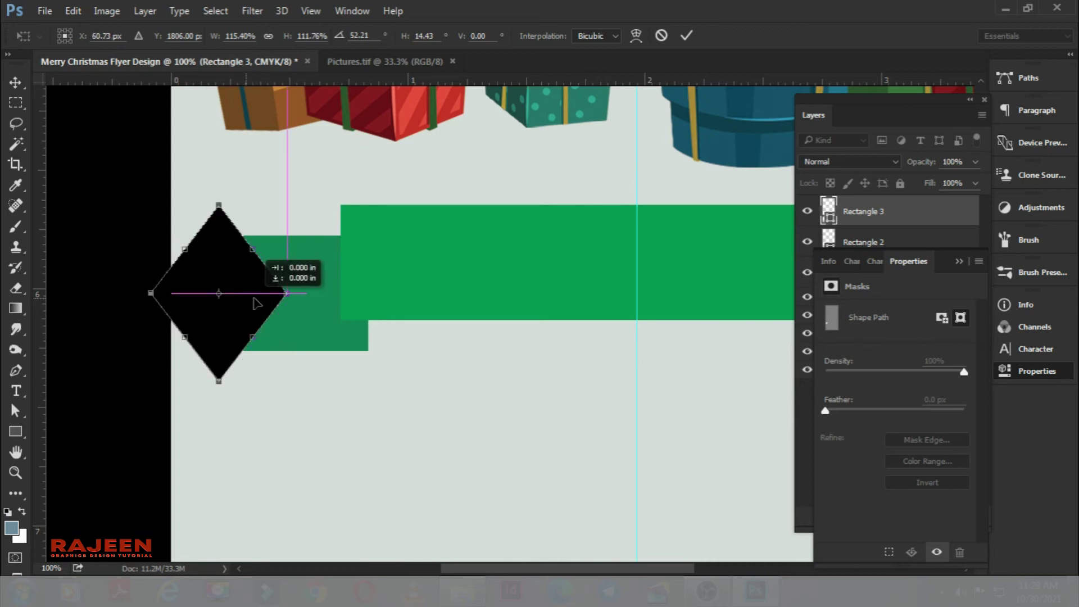
pyautogui.press('Return')
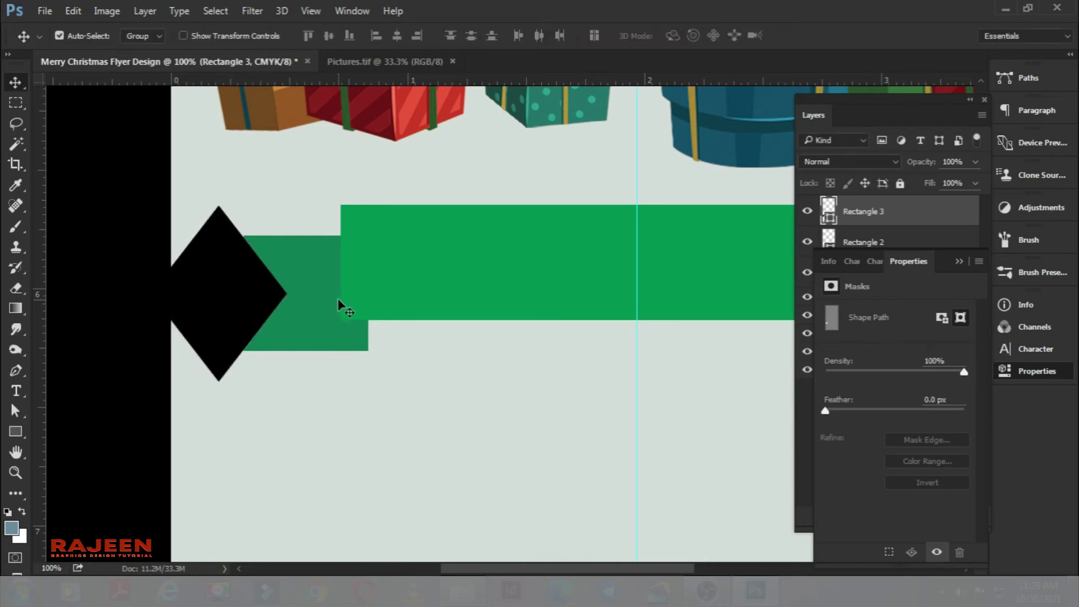
# Subtract the diamond from the darker block and move the notched tail behind the green bar
pyautogui.hotkey('ctrl', '-')
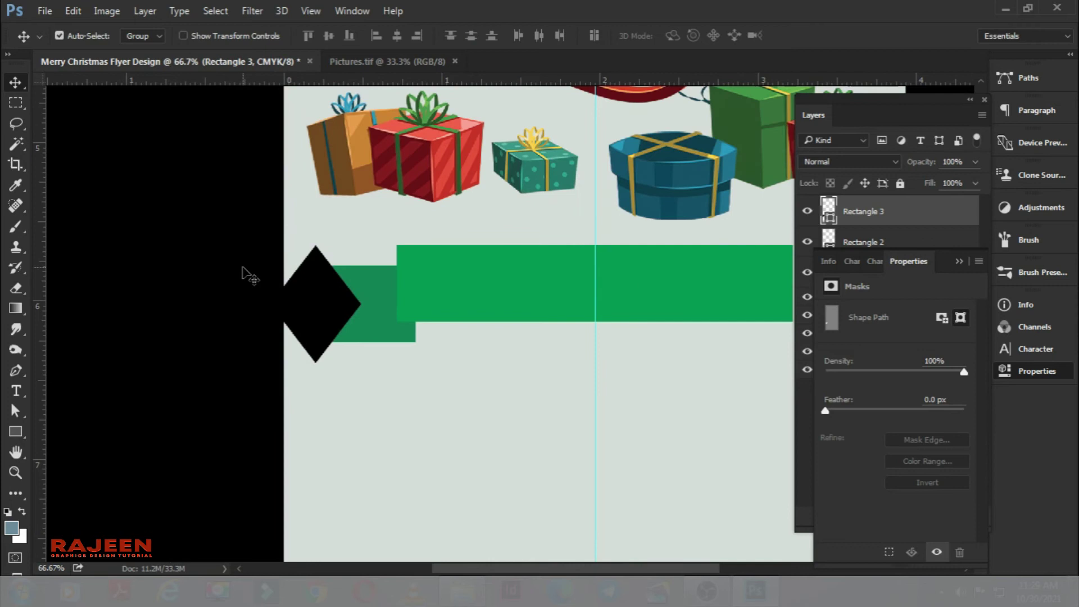
pyautogui.click(955, 262)
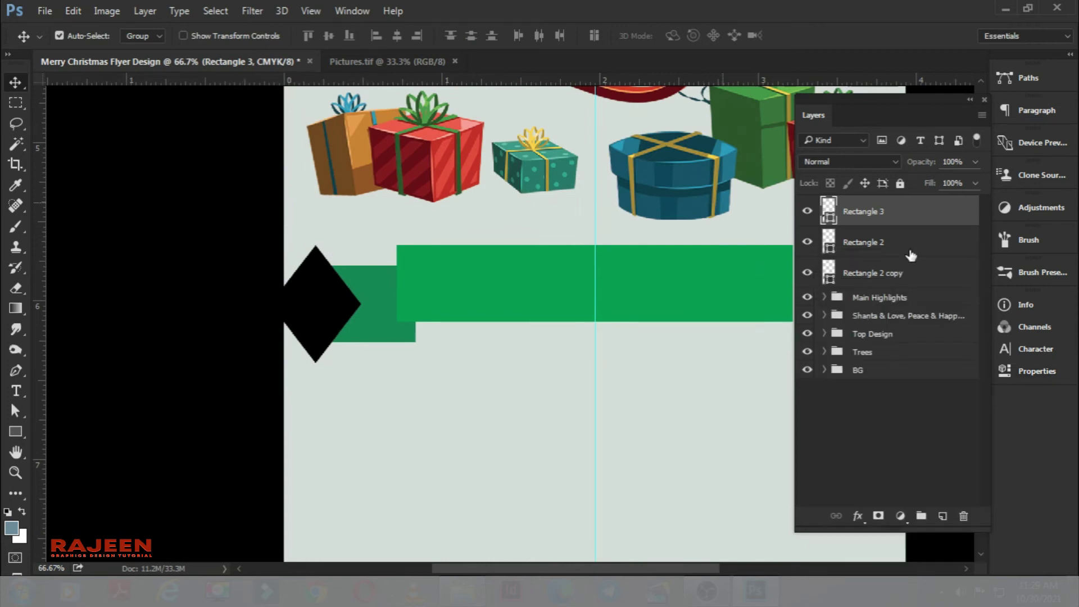
pyautogui.moveTo(449, 274); pyautogui.dragTo(428, 298)
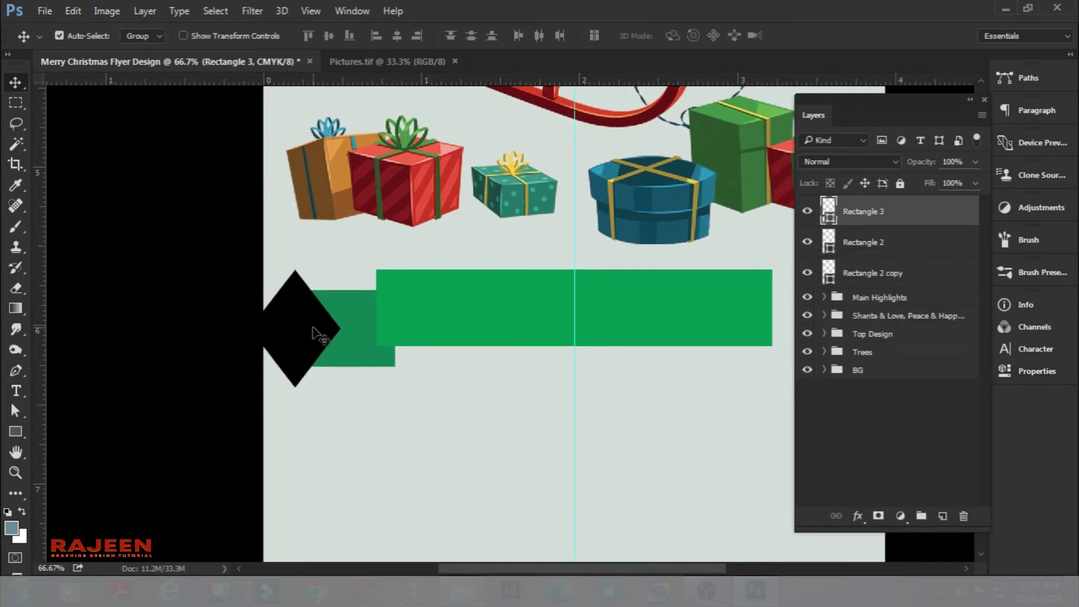
pyautogui.click(808, 242)
pyautogui.moveTo(894, 275); pyautogui.dragTo(882, 239)
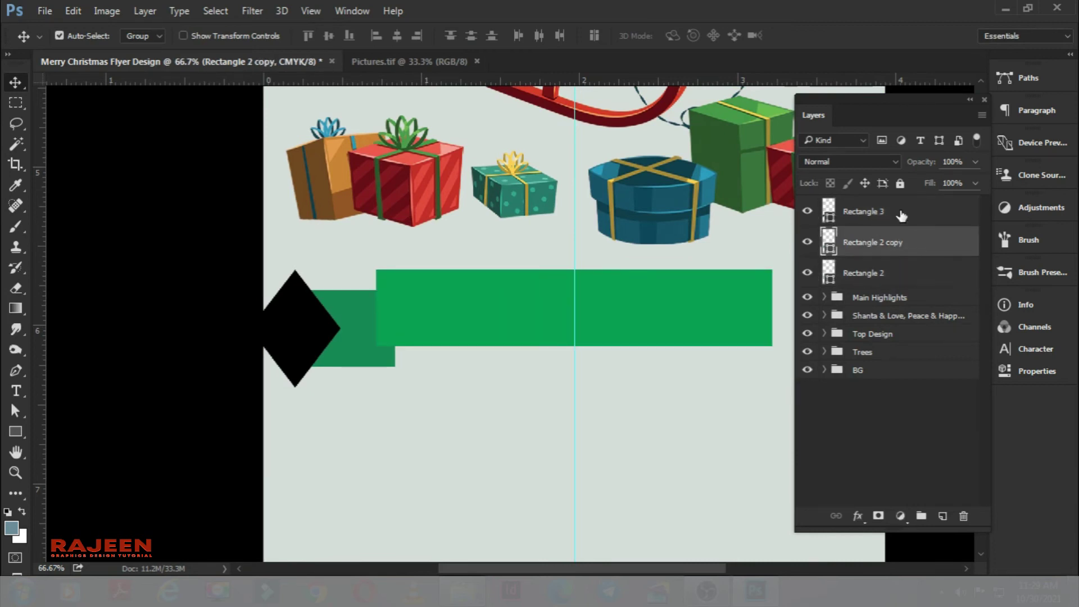
pyautogui.keyDown('shift'); pyautogui.click(863, 211); pyautogui.keyUp('shift')
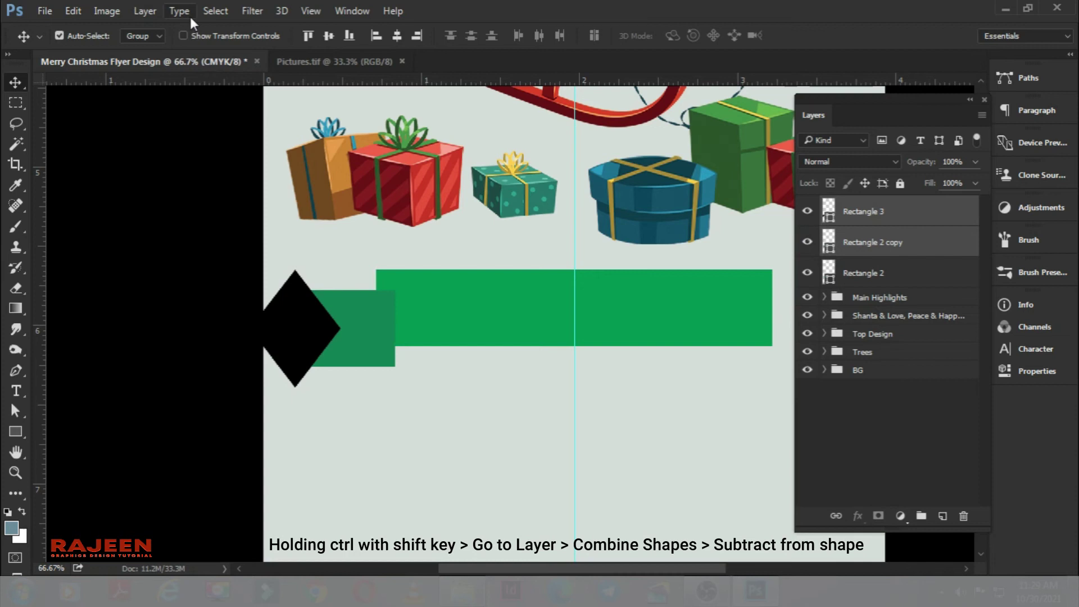
pyautogui.click(160, 8)
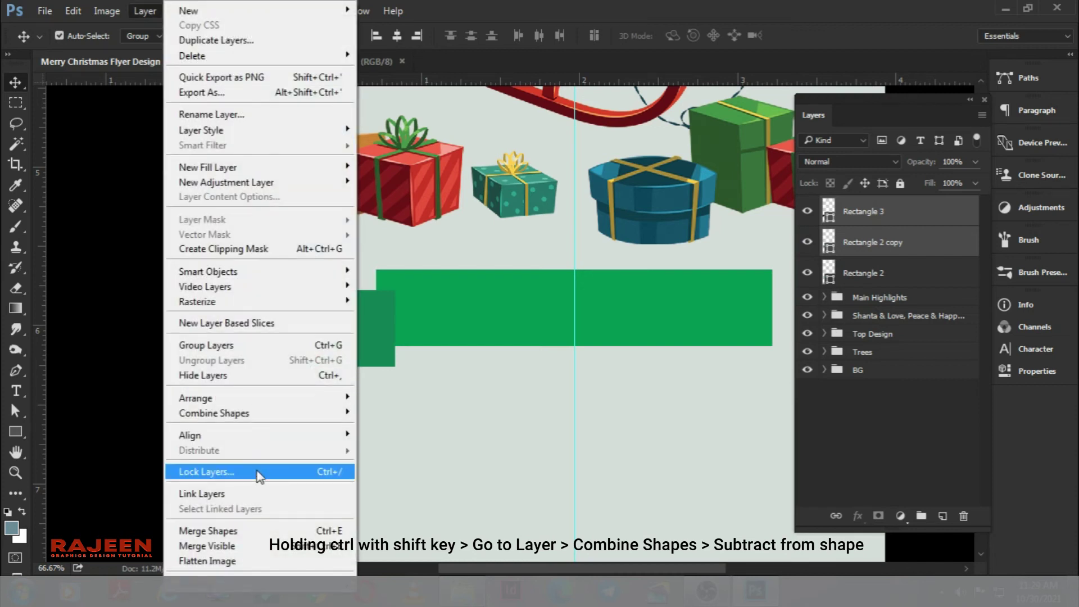
pyautogui.moveTo(214, 413)
pyautogui.click(405, 428)
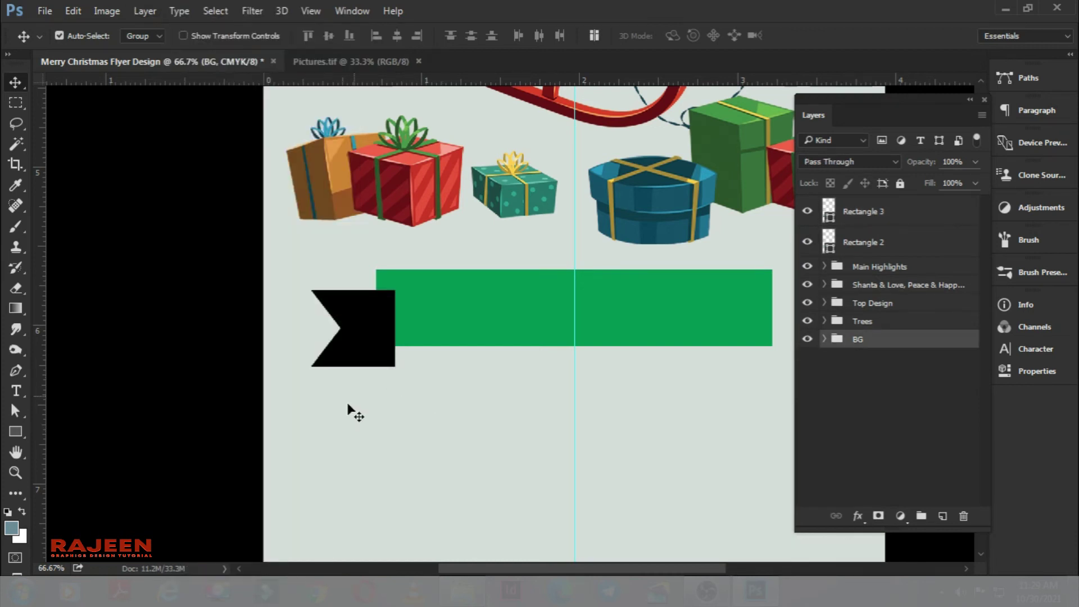
pyautogui.moveTo(869, 214); pyautogui.dragTo(868, 251)
# Recolour the ribbon's left tail teal
pyautogui.doubleClick(830, 242)
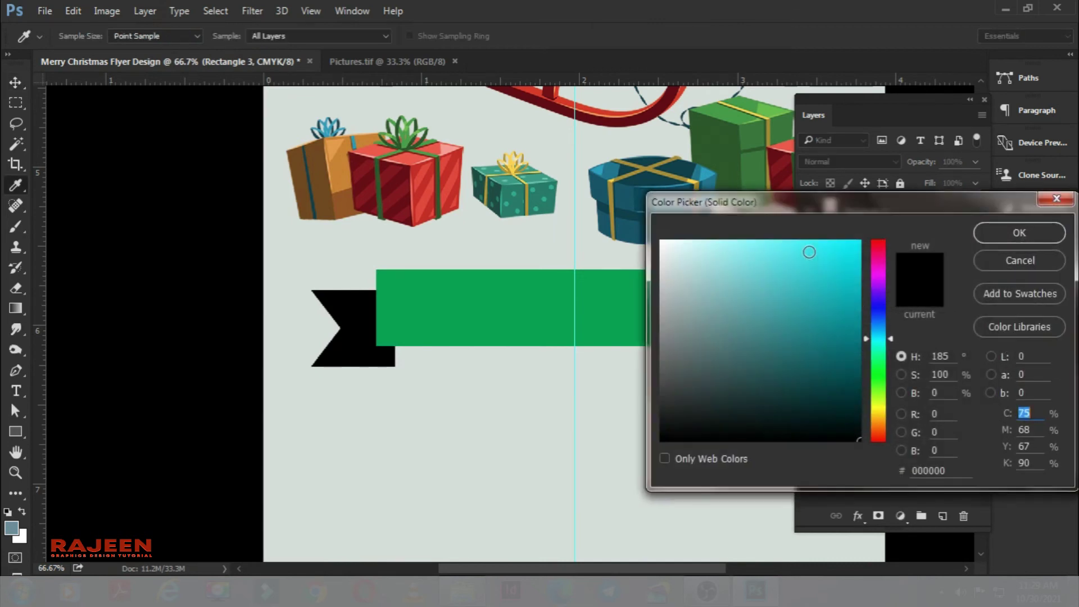
pyautogui.click(826, 316)
pyautogui.click(1000, 230)
pyautogui.press('v')
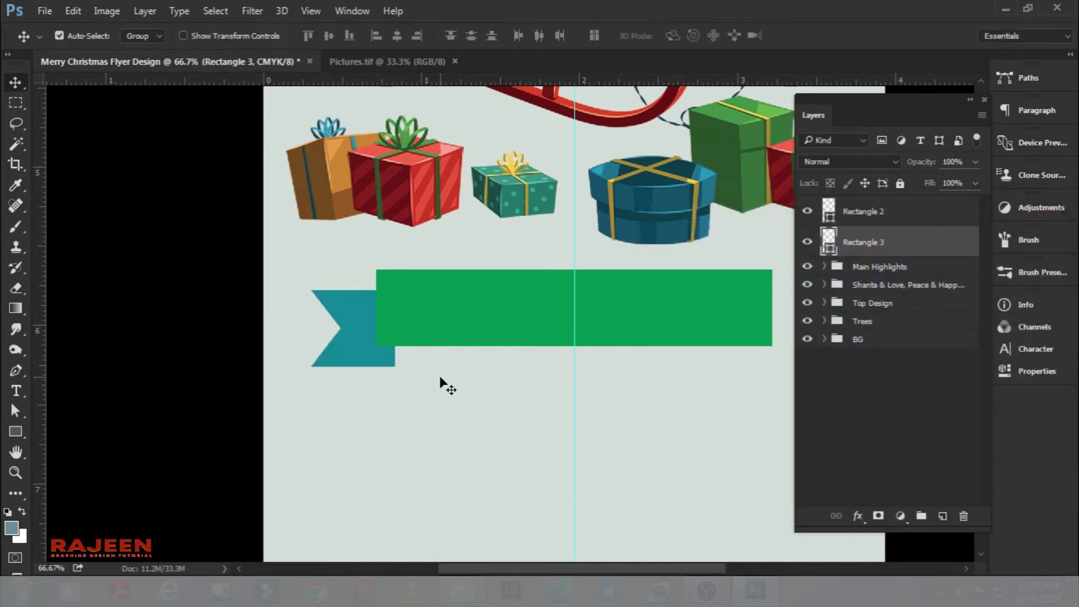
pyautogui.hotkey('ctrl', '+')
pyautogui.moveTo(440, 377); pyautogui.dragTo(411, 360)
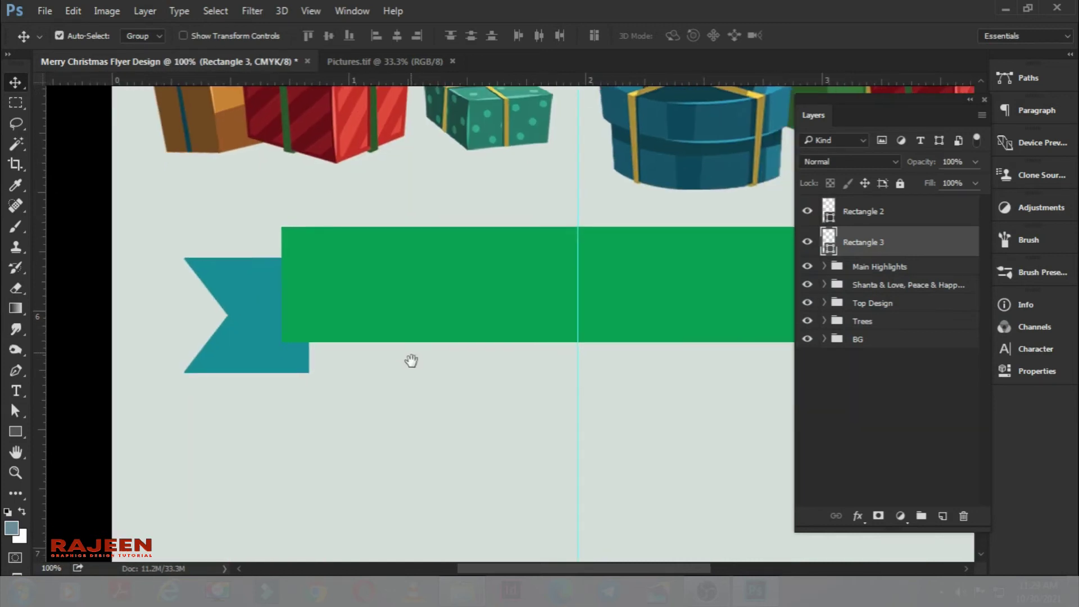
# On a new layer, draw a black triangular fold with the Pen tool at the banner's lower-left corner
pyautogui.click(943, 516)
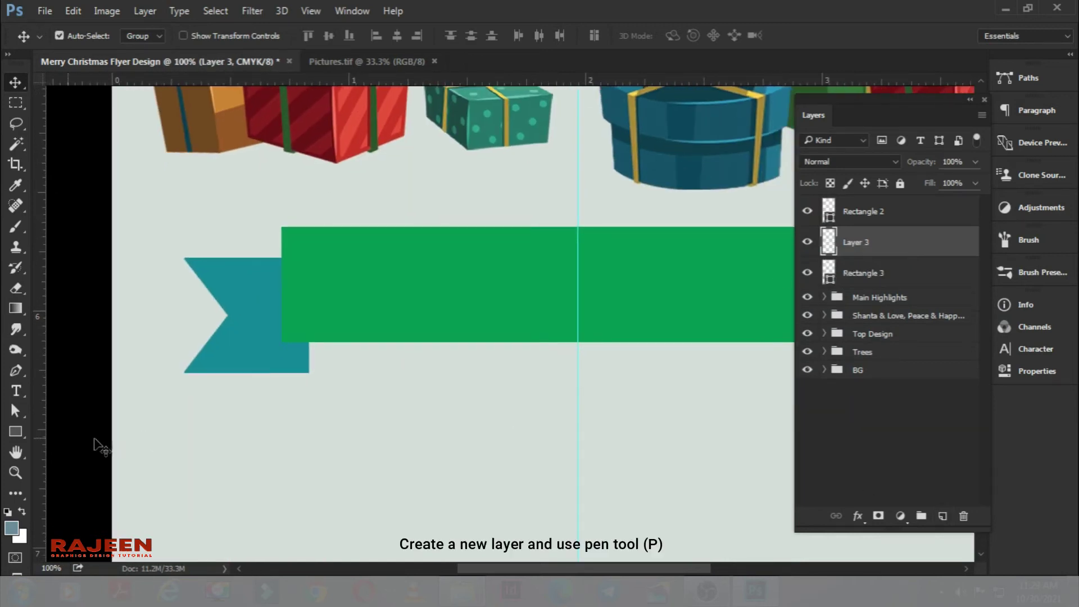
pyautogui.click(12, 370)
pyautogui.hotkey('ctrl', '+')
pyautogui.moveTo(137, 380); pyautogui.dragTo(265, 390)
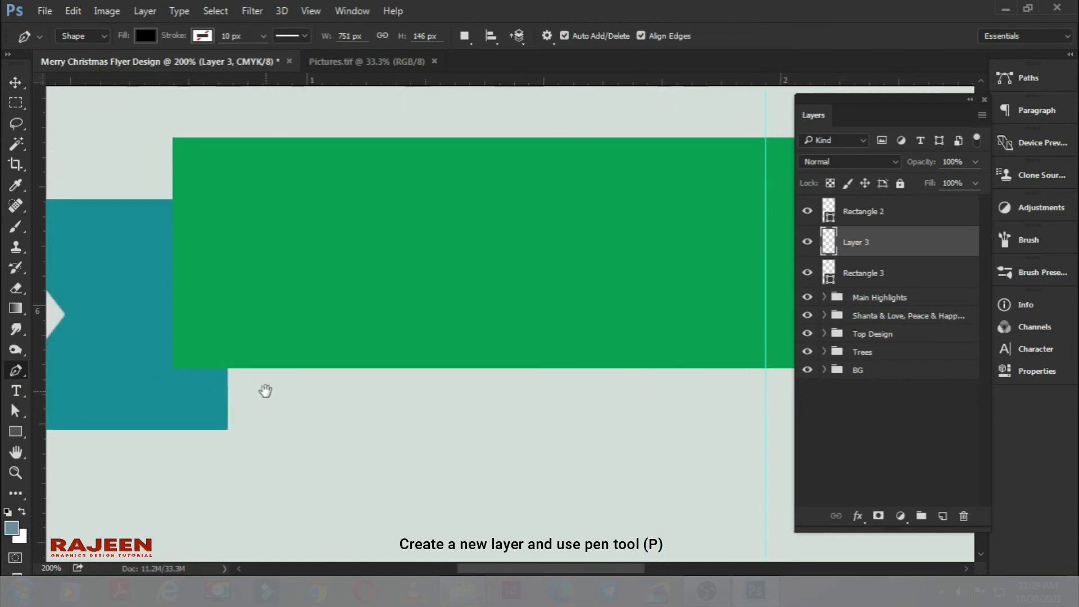
pyautogui.moveTo(368, 224)
pyautogui.mouseDown()
pyautogui.moveTo(449, 230)
pyautogui.moveTo(463, 206)
pyautogui.mouseUp()
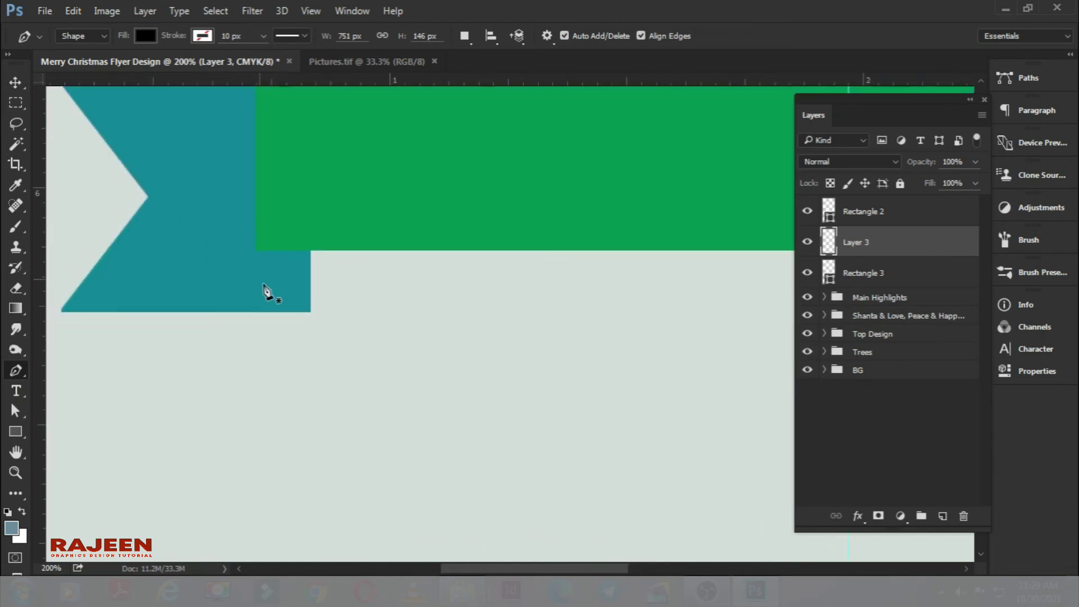
pyautogui.click(256, 250)
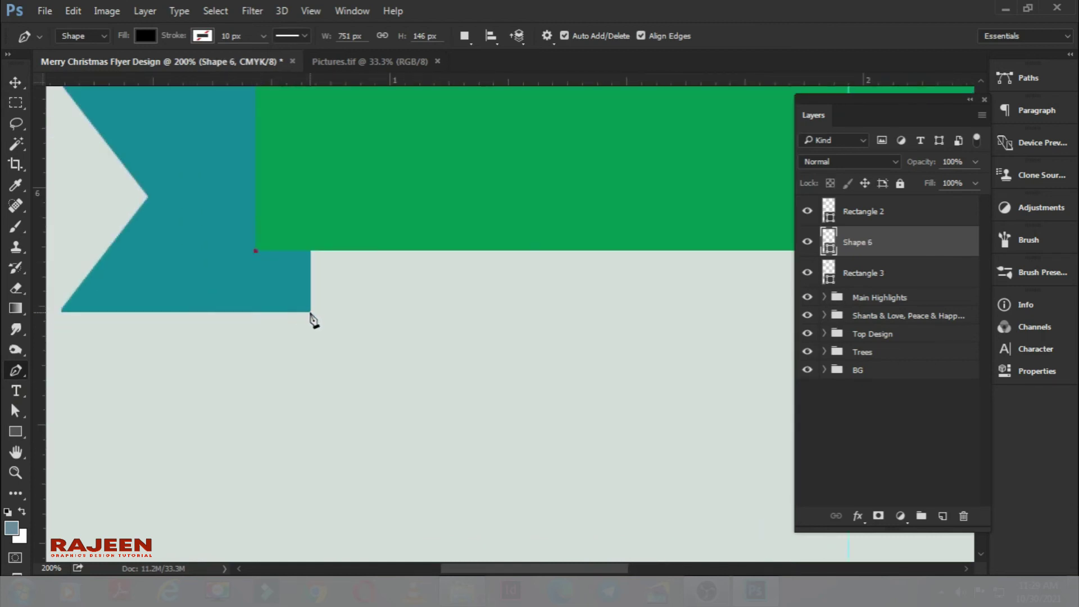
pyautogui.click(310, 312)
pyautogui.click(311, 251)
pyautogui.click(256, 250)
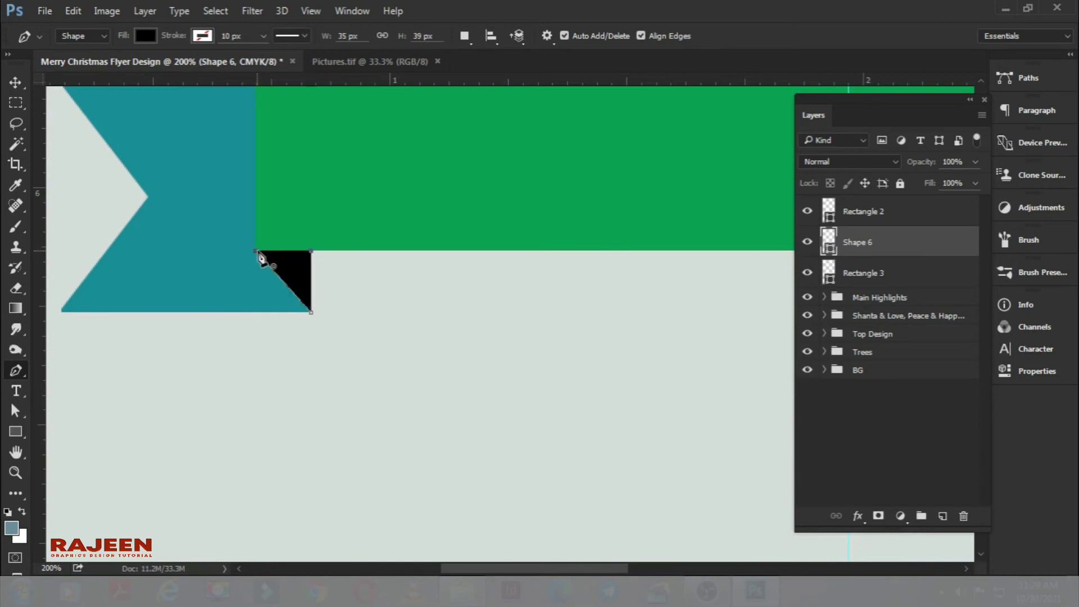
# Frame the ribbon alongside the gifts and select the Rectangle 2 banner layer
pyautogui.click(15, 82)
pyautogui.keyDown('ctrl'); pyautogui.click(409, 421); pyautogui.keyUp('ctrl')
pyautogui.hotkey('ctrl', '-')
pyautogui.hotkey('ctrl', '-')
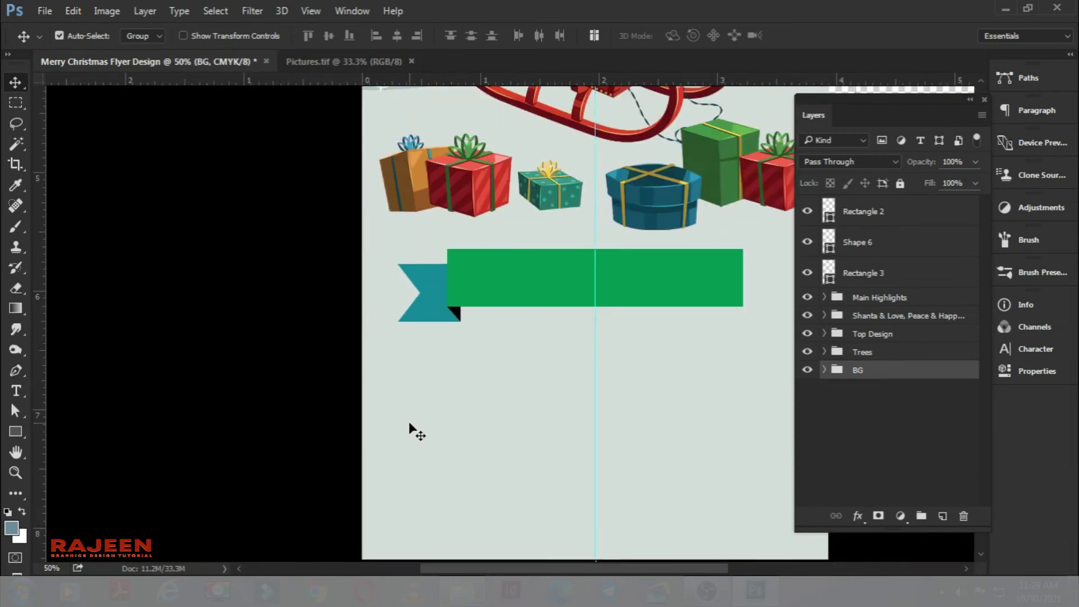
pyautogui.moveTo(472, 336); pyautogui.dragTo(401, 358)
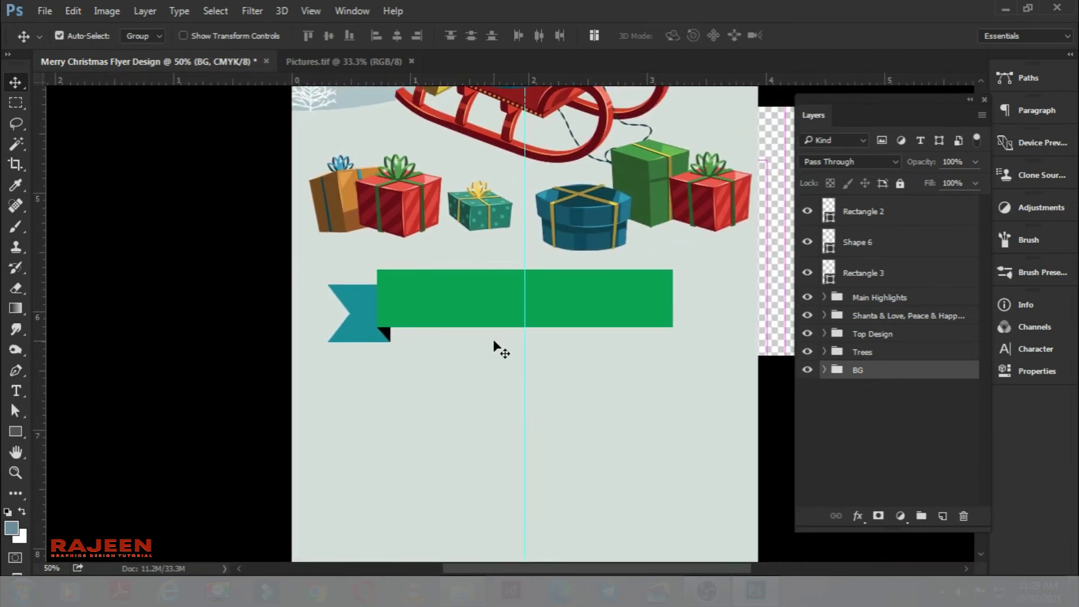
pyautogui.hotkey('ctrl', '+')
pyautogui.hotkey('ctrl', '+')
pyautogui.moveTo(494, 344); pyautogui.dragTo(416, 369)
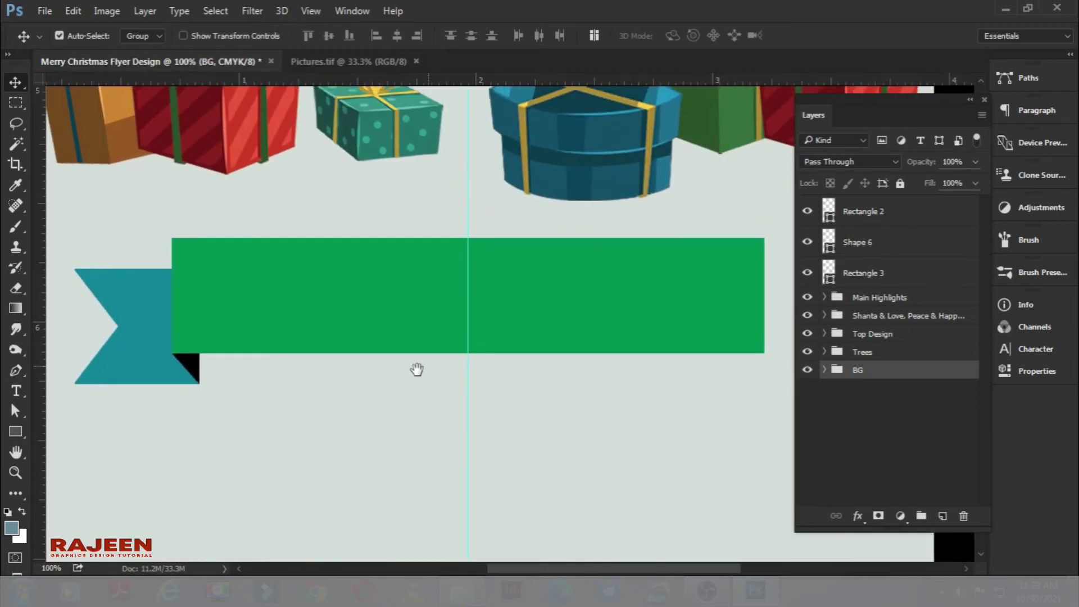
pyautogui.click(641, 281)
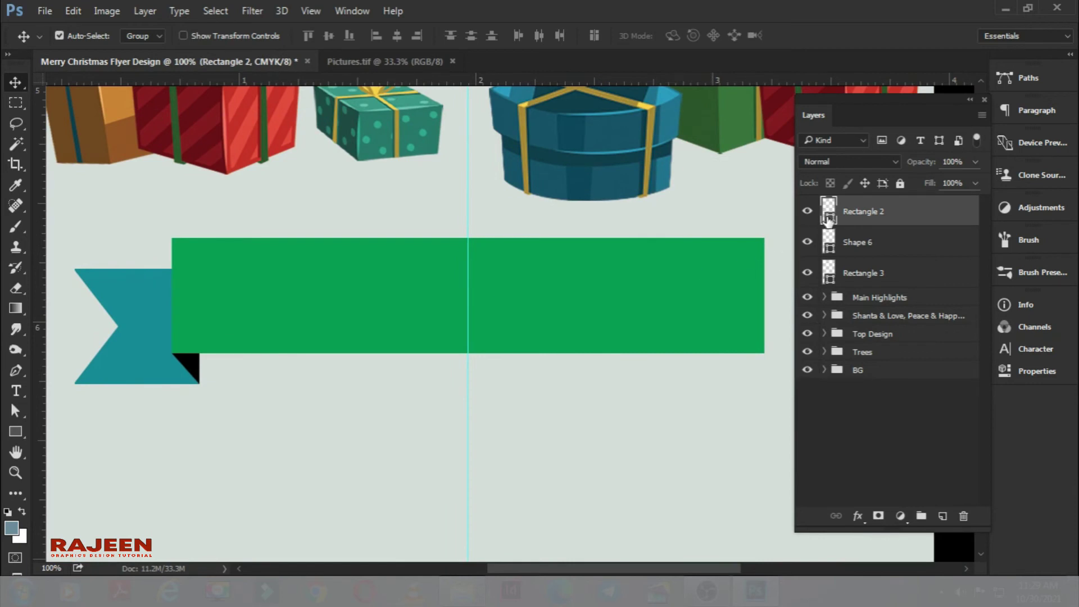
# Recolour the Rectangle 2 banner pinkish red, CMYK 1/89/65/0
pyautogui.doubleClick(827, 218)
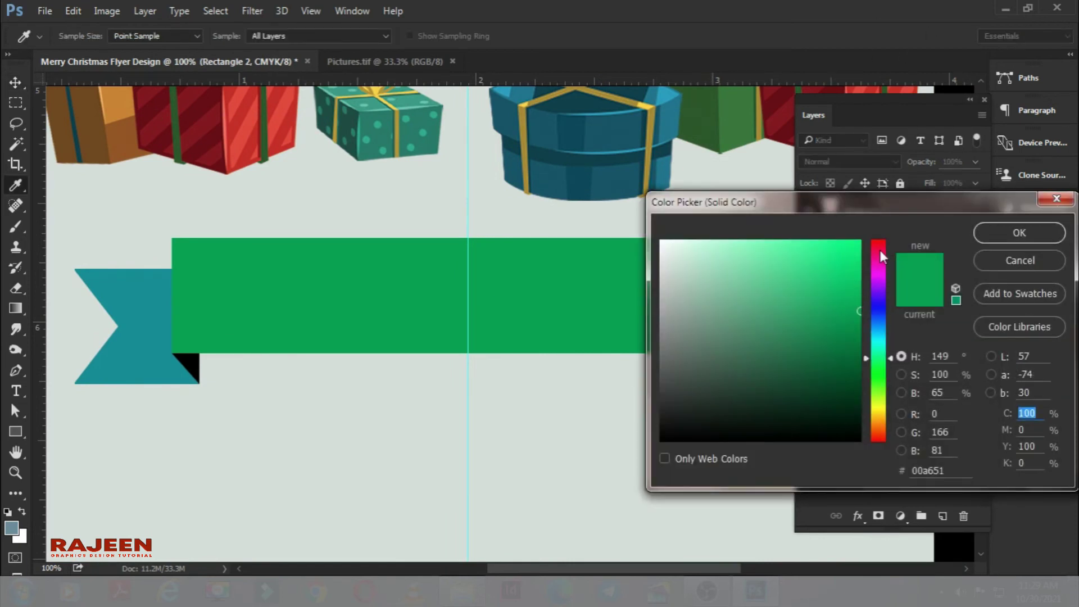
pyautogui.moveTo(880, 252); pyautogui.dragTo(879, 241)
pyautogui.click(855, 256)
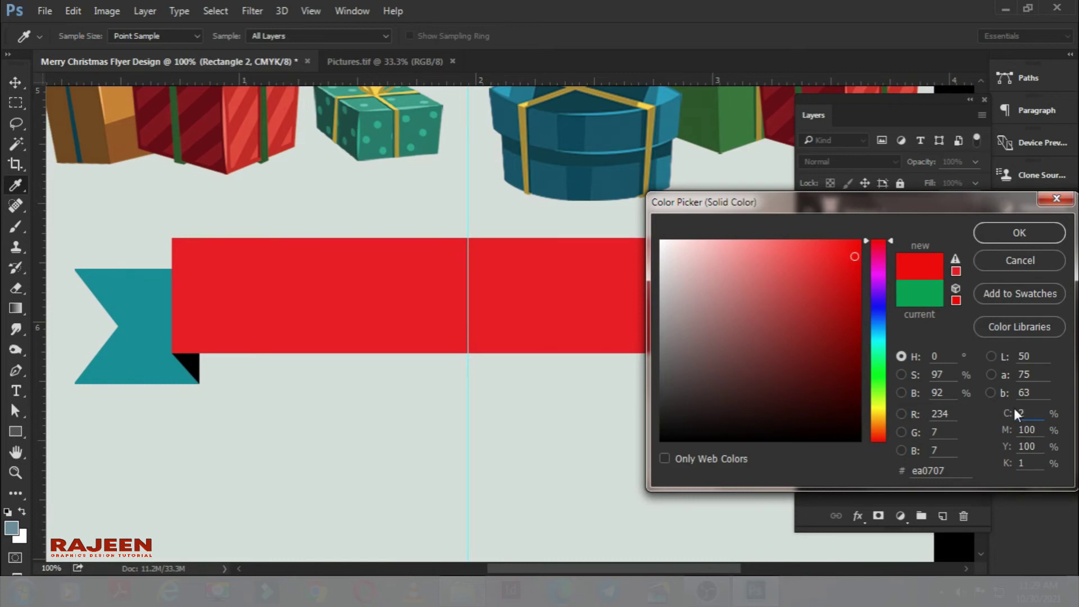
pyautogui.write('18')
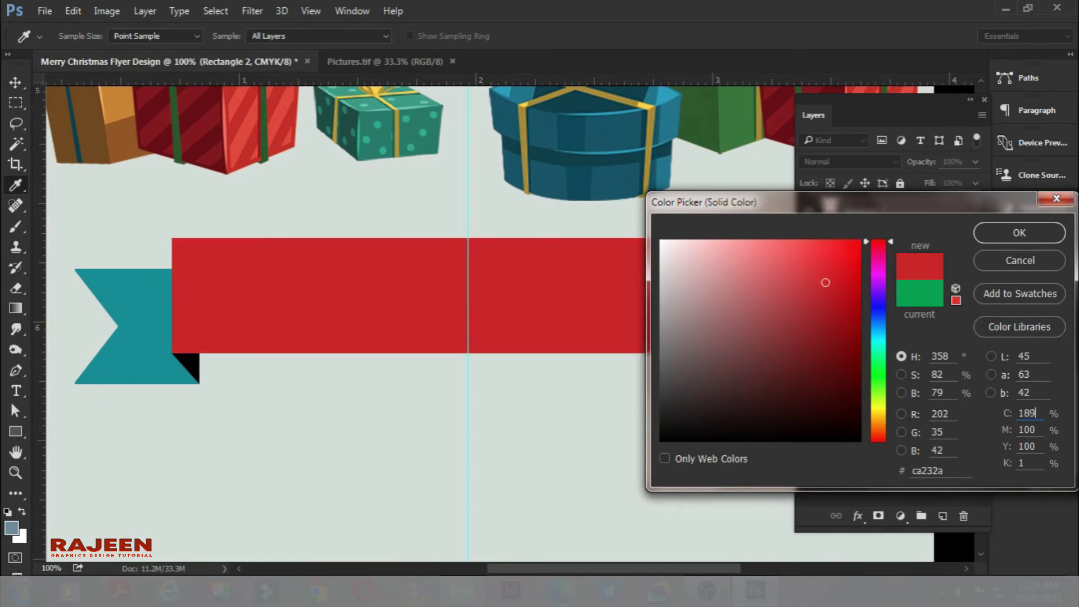
pyautogui.write('1')
pyautogui.press('Tab')
pyautogui.write('89')
pyautogui.press('Tab')
pyautogui.write('65')
pyautogui.press('Return')
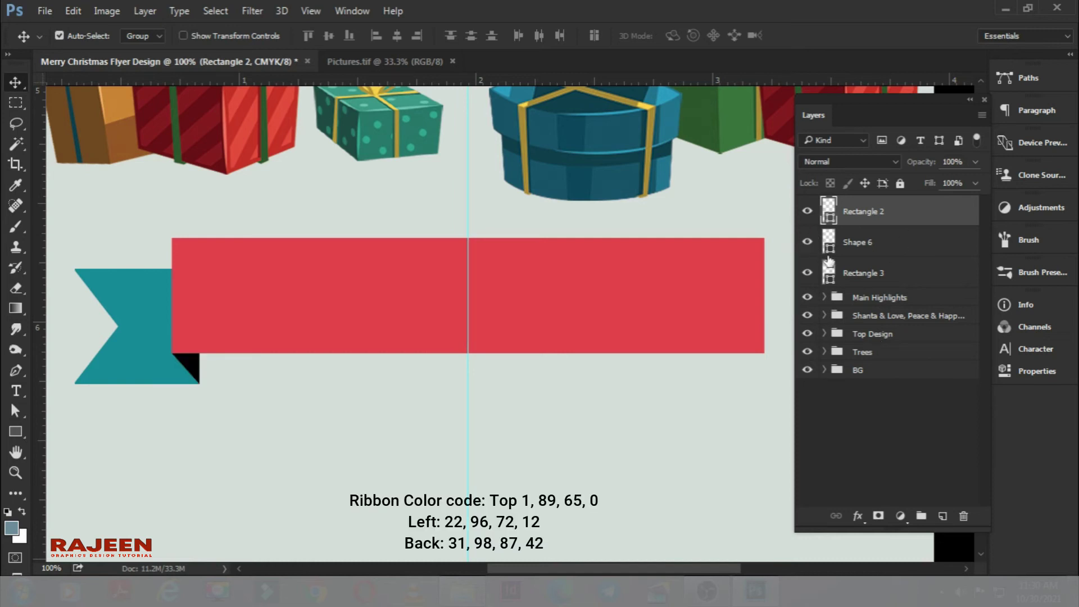
# Set the Shape 6 fold to dark red, CMYK 31/98/87/42
pyautogui.doubleClick(828, 243)
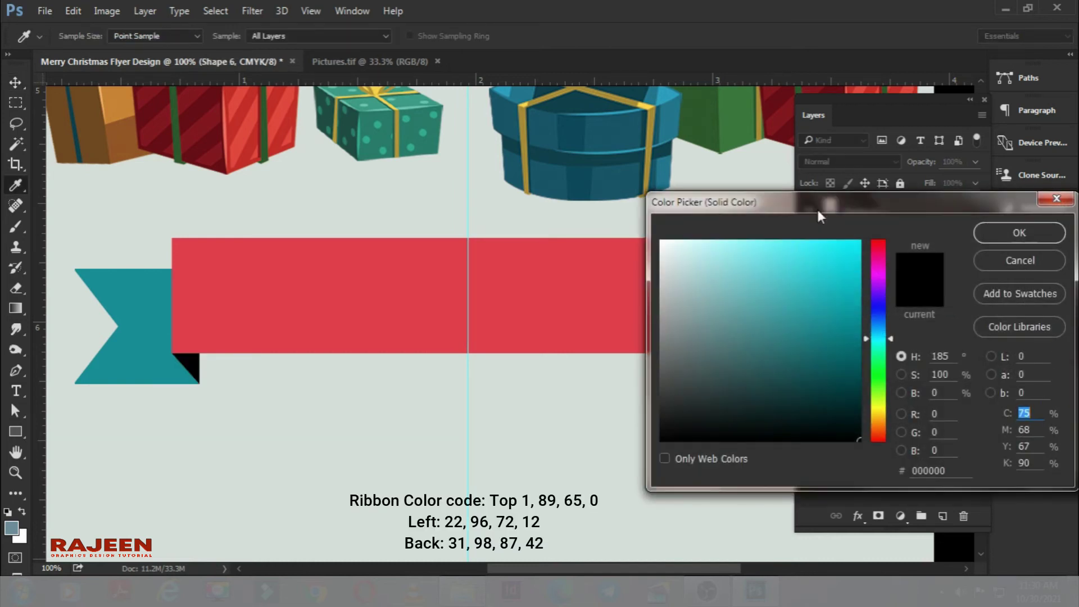
pyautogui.write('31')
pyautogui.press('Tab')
pyautogui.write('9')
pyautogui.press('Tab')
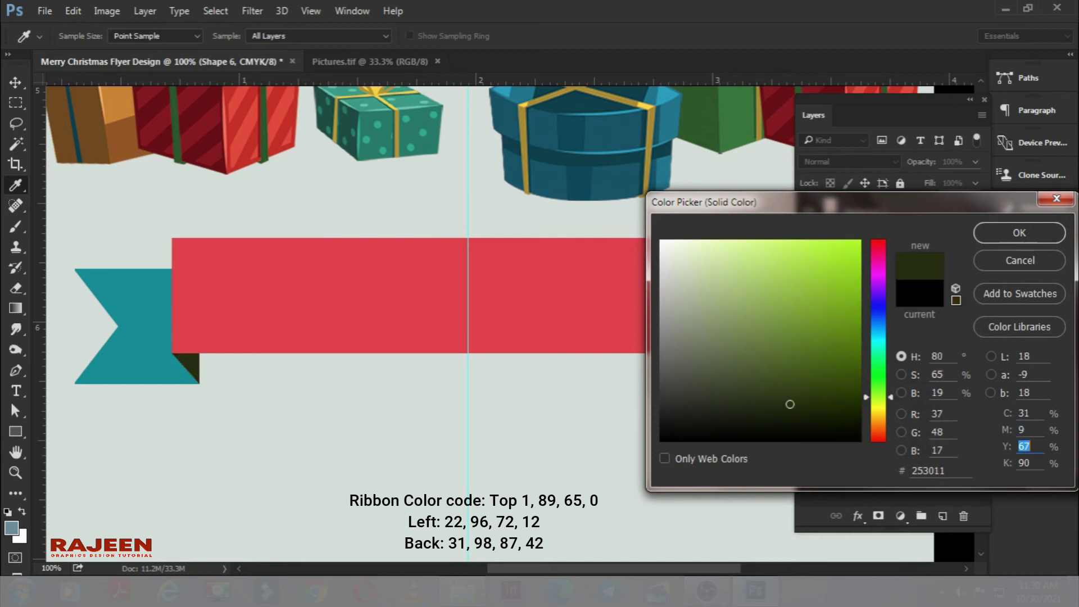
pyautogui.hotkey('shift', 'Tab')
pyautogui.write('98')
pyautogui.press('Tab')
pyautogui.write('87')
pyautogui.press('Tab')
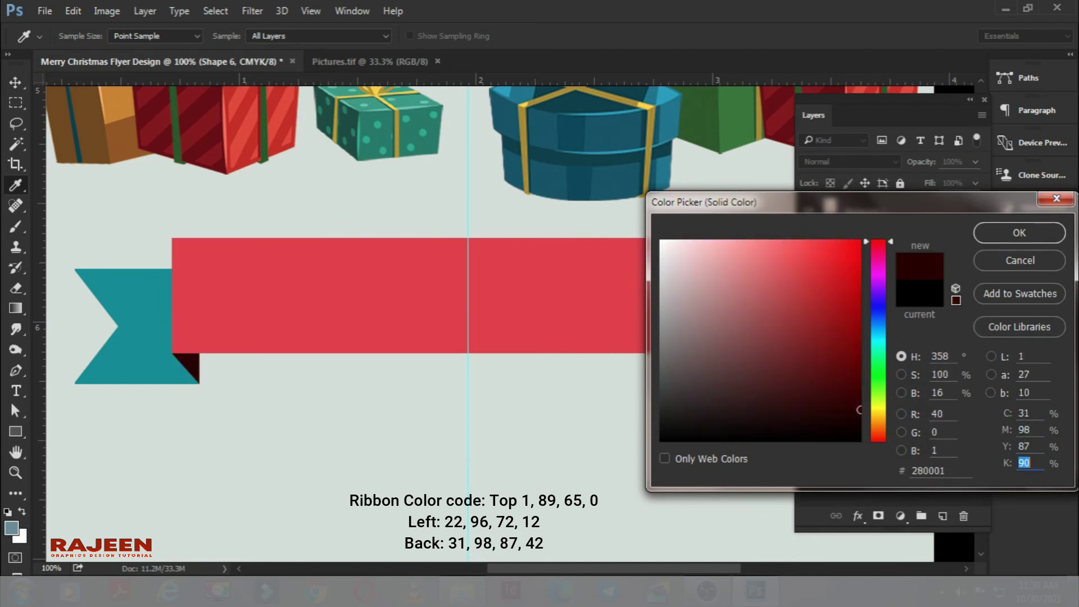
pyautogui.write('7, ')
pyautogui.write('42')
pyautogui.press('Return')
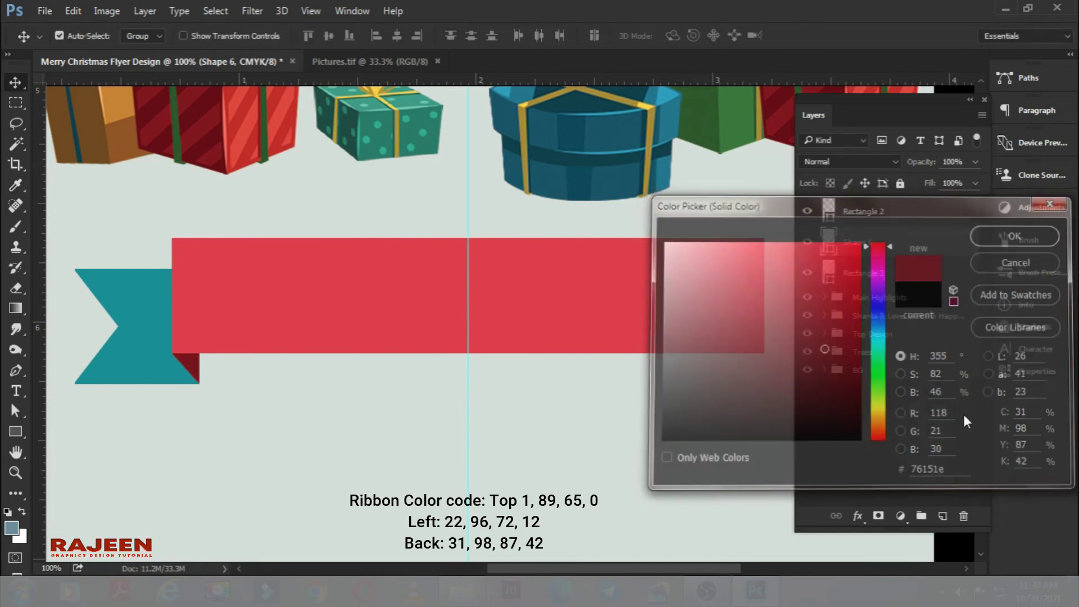
# Set the Rectangle 3 tail to a deeper red, CMYK 22/96/72/12
pyautogui.doubleClick(829, 273)
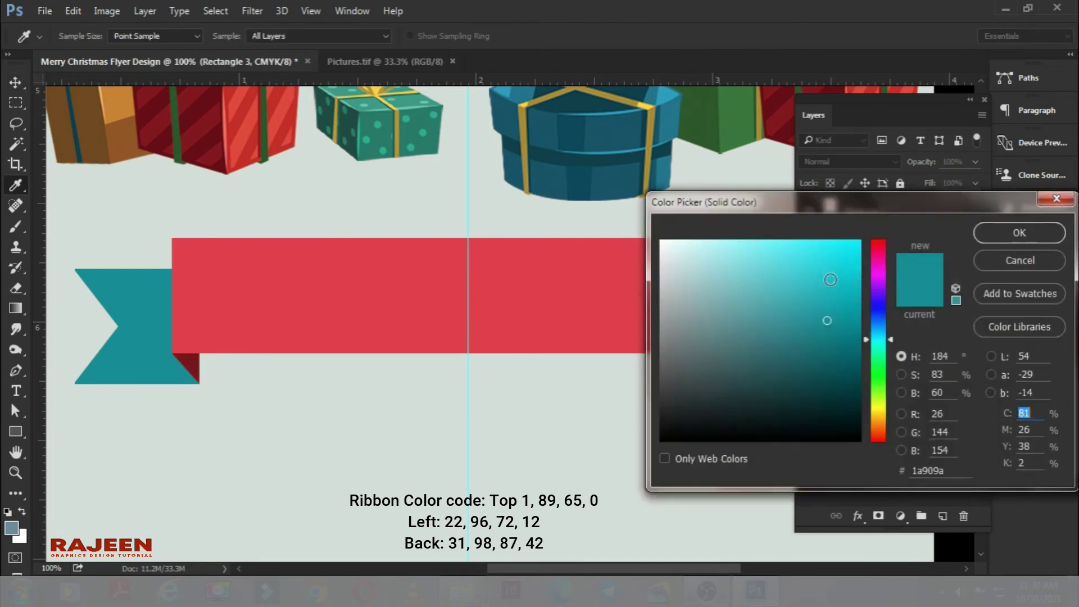
pyautogui.write('22')
pyautogui.press('Tab')
pyautogui.write('96')
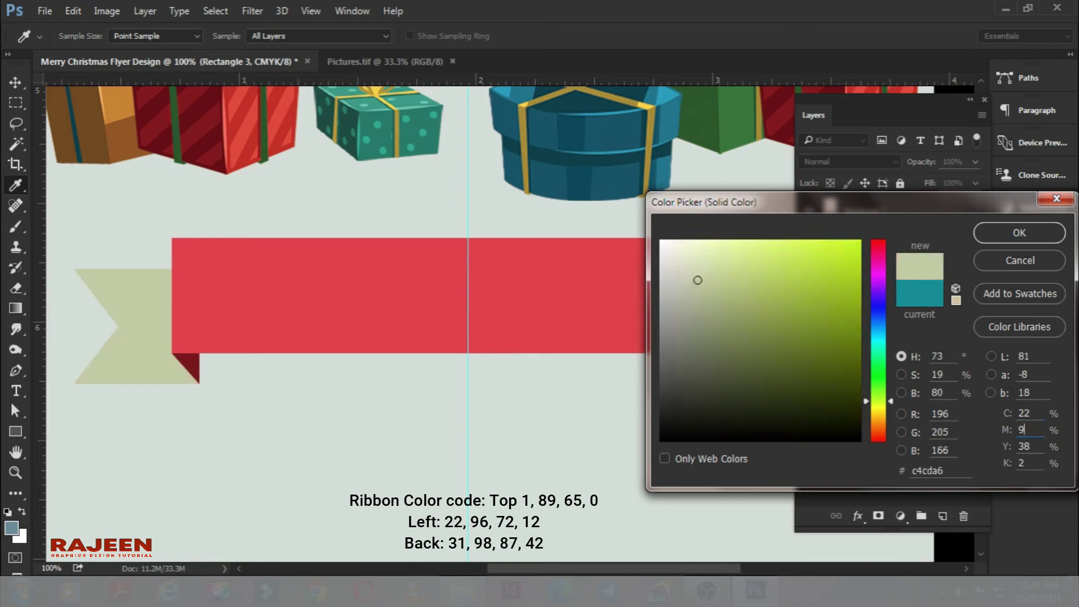
pyautogui.press('Tab')
pyautogui.write('7212')
pyautogui.press('Return')
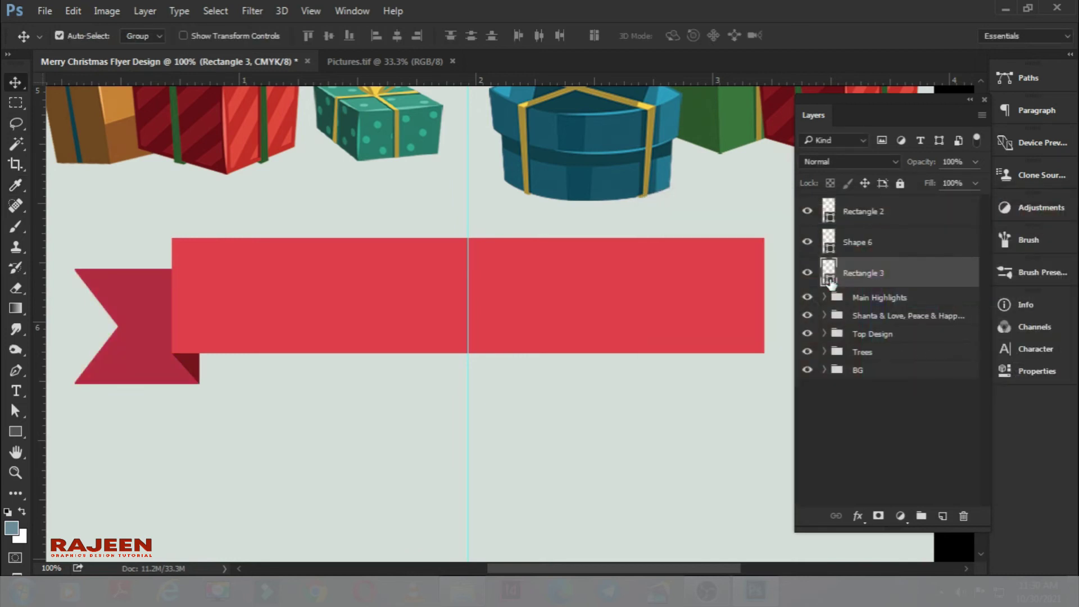
# Group the tail and fold, then duplicate and mirror the group under the banner's right end
pyautogui.click(807, 273)
pyautogui.keyDown('ctrl'); pyautogui.click(893, 252); pyautogui.keyUp('ctrl')
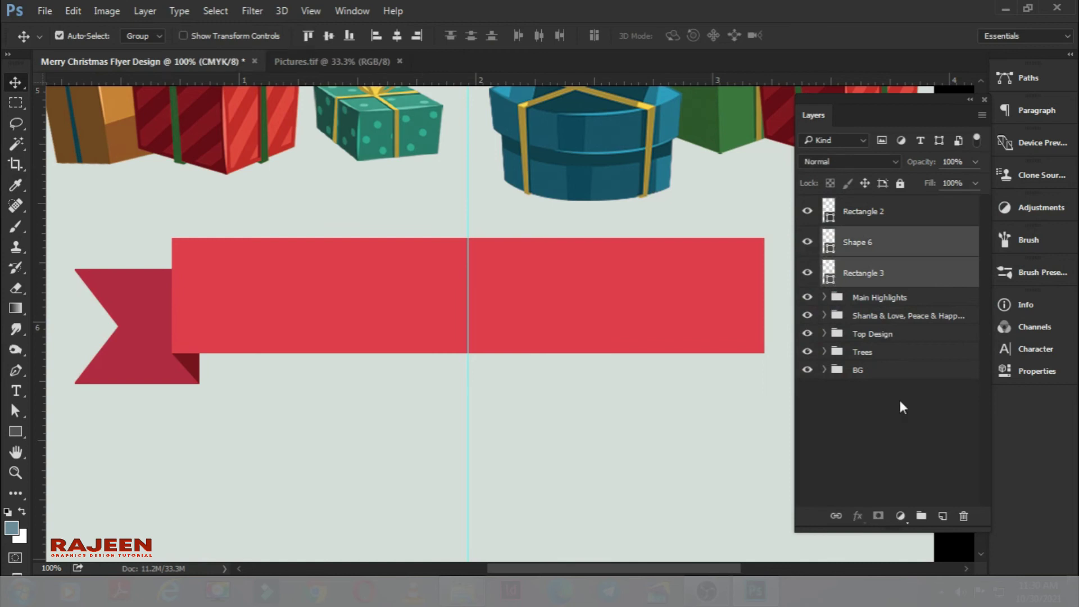
pyautogui.click(914, 517)
pyautogui.moveTo(714, 243); pyautogui.dragTo(698, 213)
pyautogui.hotkey('ctrl', 't')
pyautogui.rightClick(196, 388)
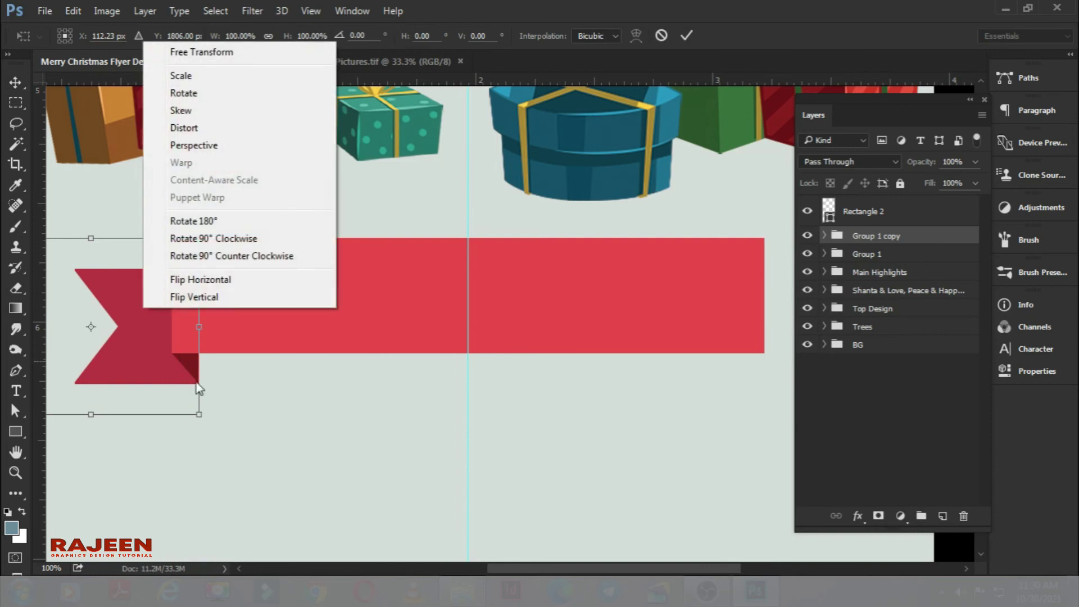
pyautogui.click(224, 287)
pyautogui.moveTo(186, 313)
pyautogui.mouseDown()
pyautogui.moveTo(513, 366)
pyautogui.moveTo(131, 298)
pyautogui.moveTo(441, 308)
pyautogui.mouseUp()
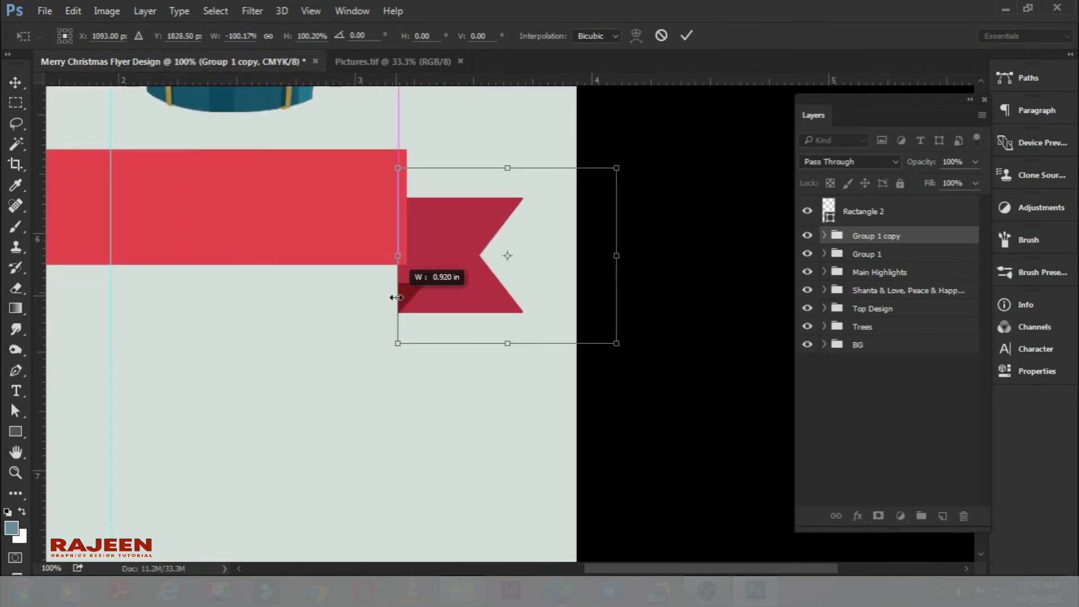
pyautogui.moveTo(441, 308); pyautogui.dragTo(441, 290)
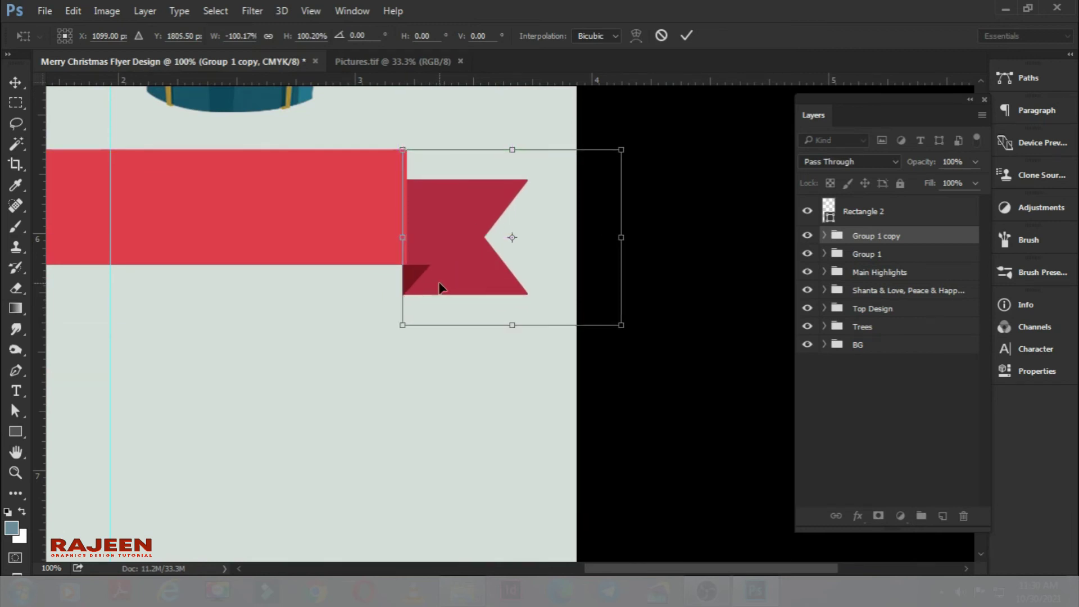
pyautogui.press('Return')
pyautogui.press('Left')
pyautogui.press('Left')
pyautogui.press('Left')
pyautogui.press('Left')
pyautogui.press('Left')
pyautogui.press('Left')
pyautogui.press('Left')
pyautogui.press('Left')
pyautogui.press('Left')
pyautogui.press('Left')
pyautogui.press('Left')
pyautogui.press('Left')
pyautogui.press('Left')
pyautogui.press('Left')
pyautogui.press('Left')
# Group all the ribbon layers into a group named Ribbon
pyautogui.hotkey('ctrl', '0')
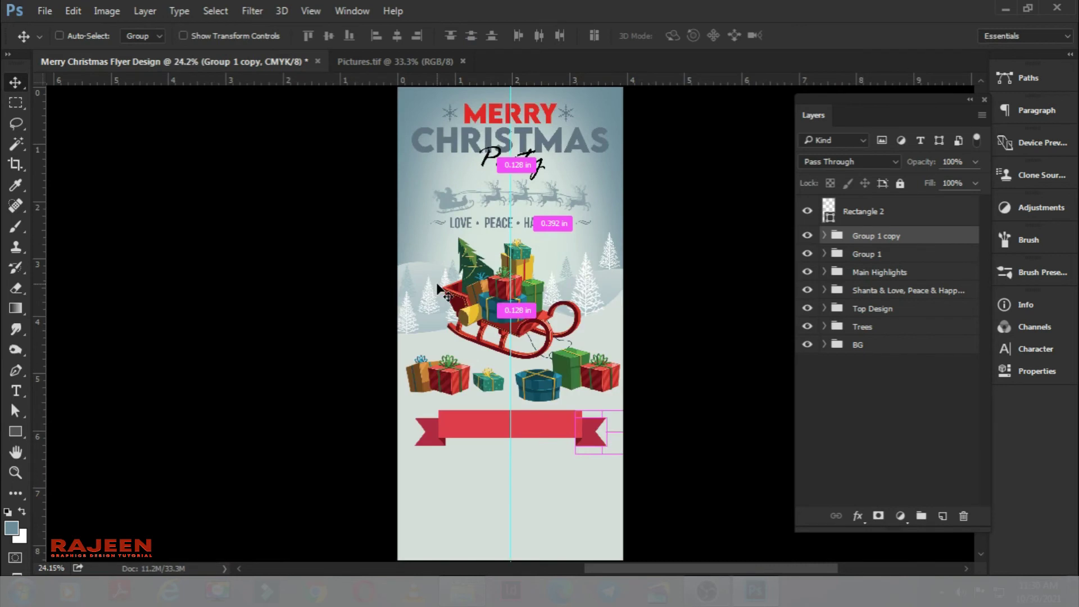
pyautogui.keyDown('shift'); pyautogui.click(893, 254); pyautogui.keyUp('shift')
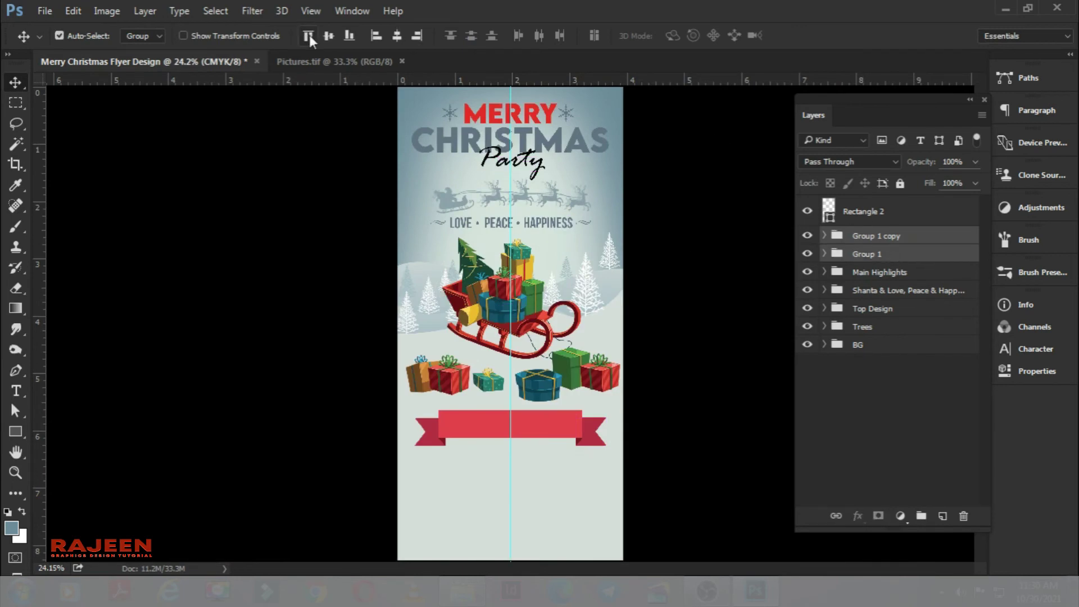
pyautogui.hotkey('ctrl', '+')
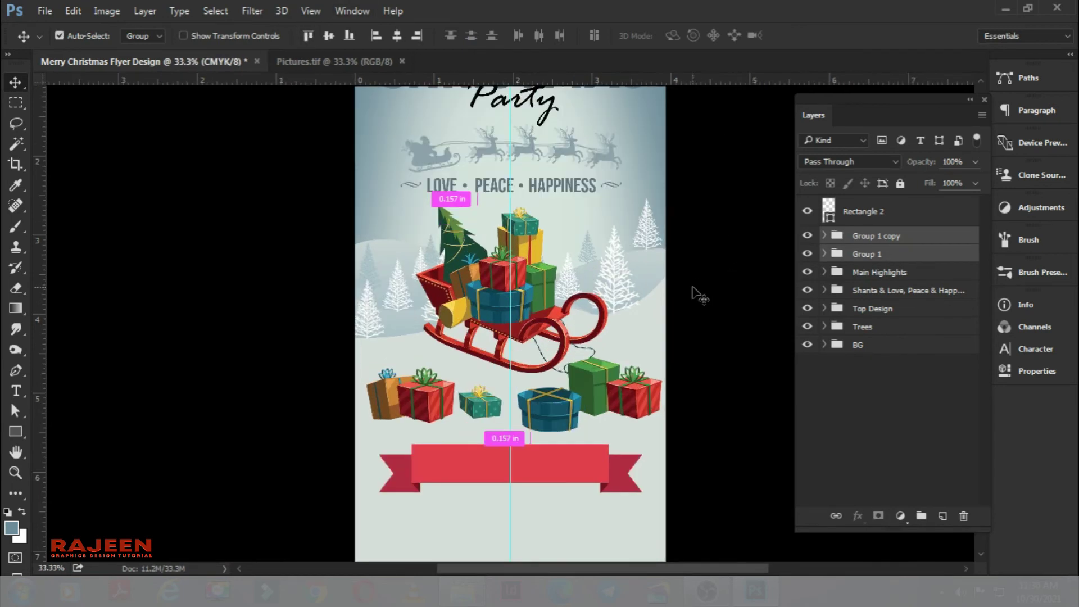
pyautogui.hotkey('ctrl', '+')
pyautogui.scroll(-5, 699, 295)
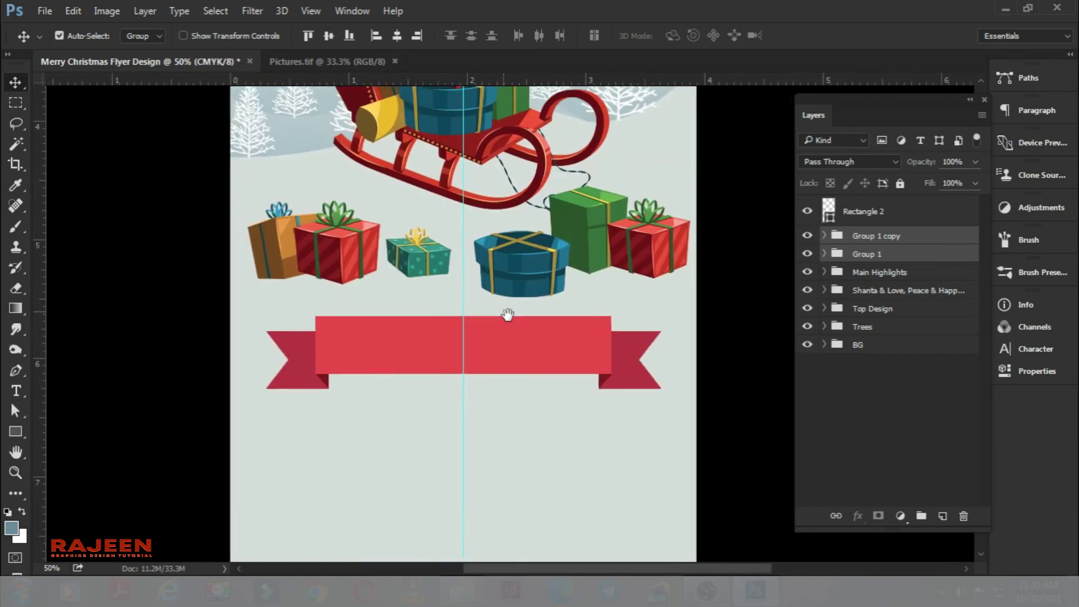
pyautogui.keyDown('ctrl'); pyautogui.click(887, 212); pyautogui.keyUp('ctrl')
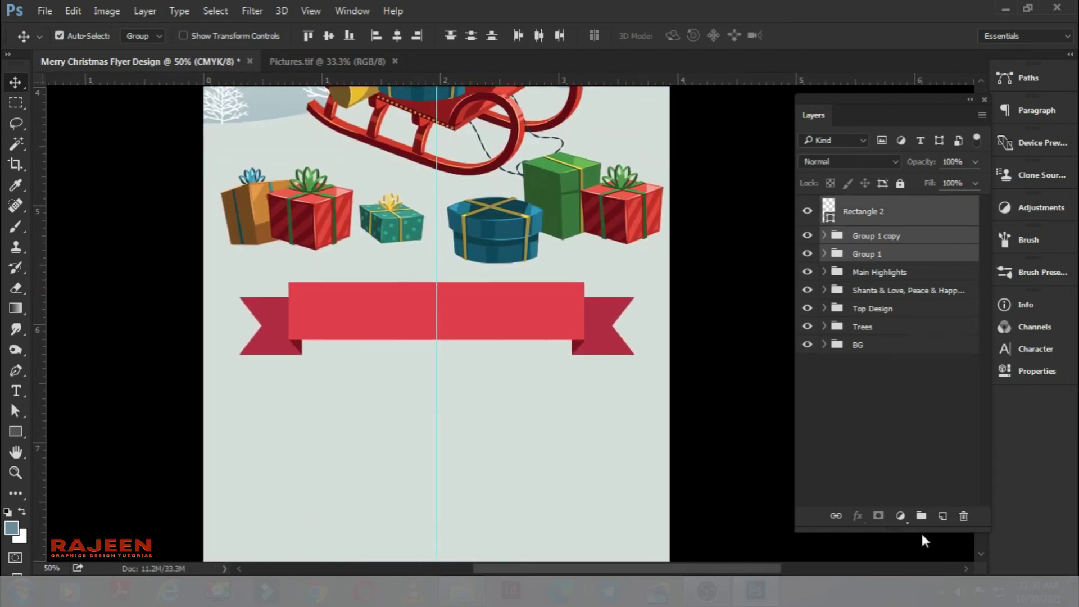
pyautogui.click(922, 516)
pyautogui.doubleClick(867, 204)
pyautogui.write('Ribbon')
pyautogui.press('Return')
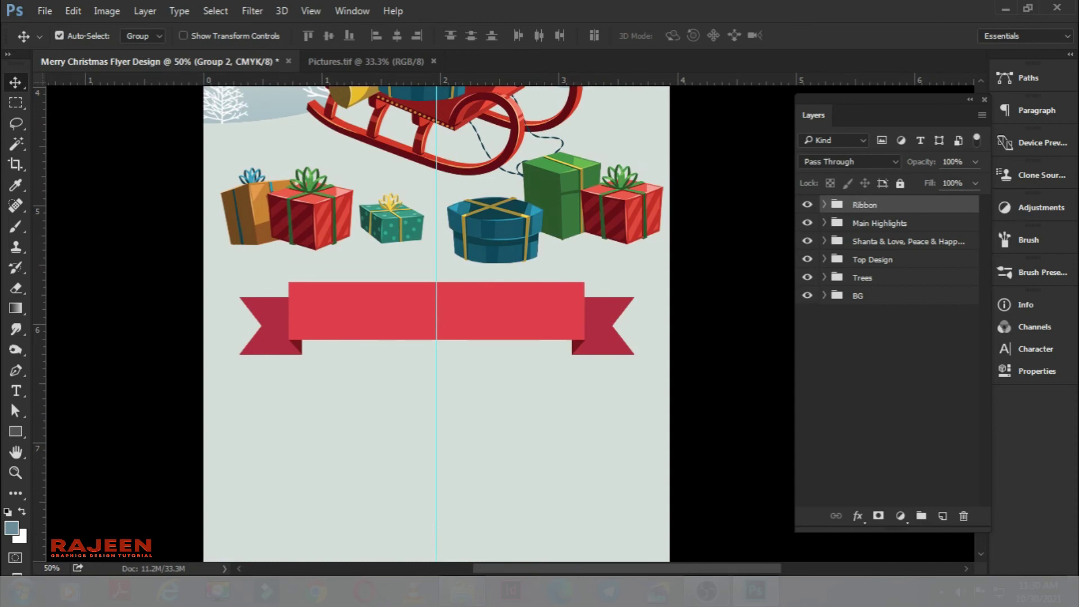
# On a new layer, type the date '24 DECEMBER 202' below the ribbon
pyautogui.click(942, 516)
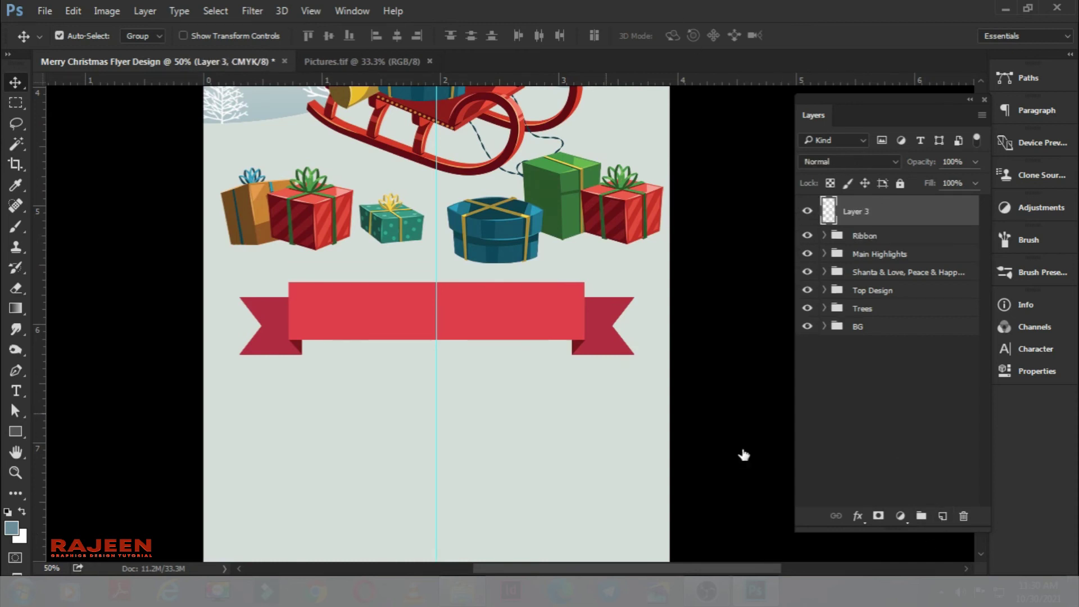
pyautogui.click(25, 390)
pyautogui.click(284, 406)
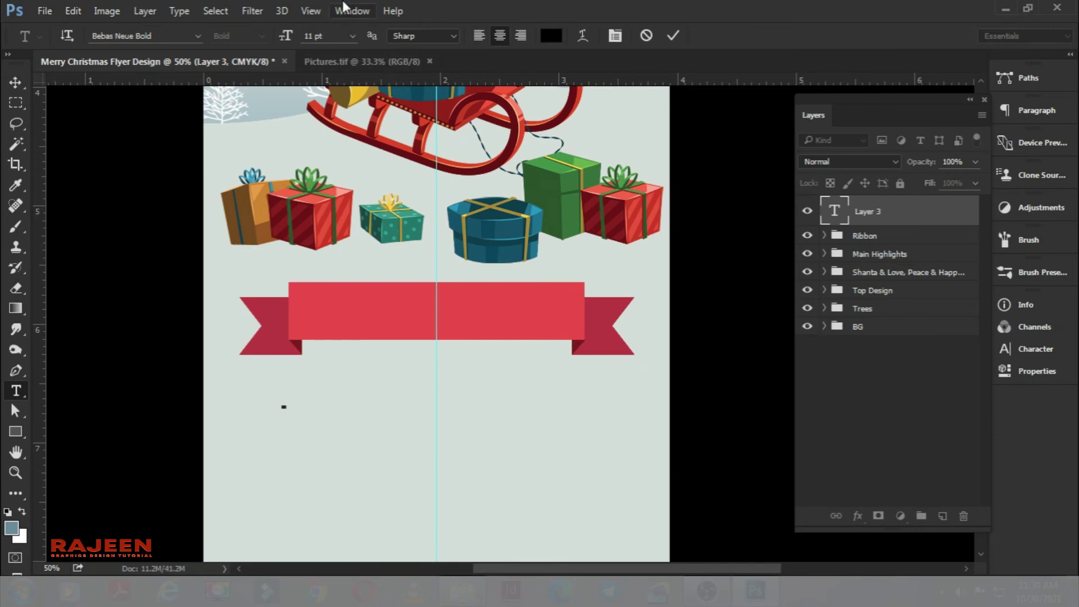
pyautogui.write('24 DECEMBER 202')
# Finish the date as '24 DECEMBER 2021' and colour it white
pyautogui.press('BackSpace')
pyautogui.write('021')
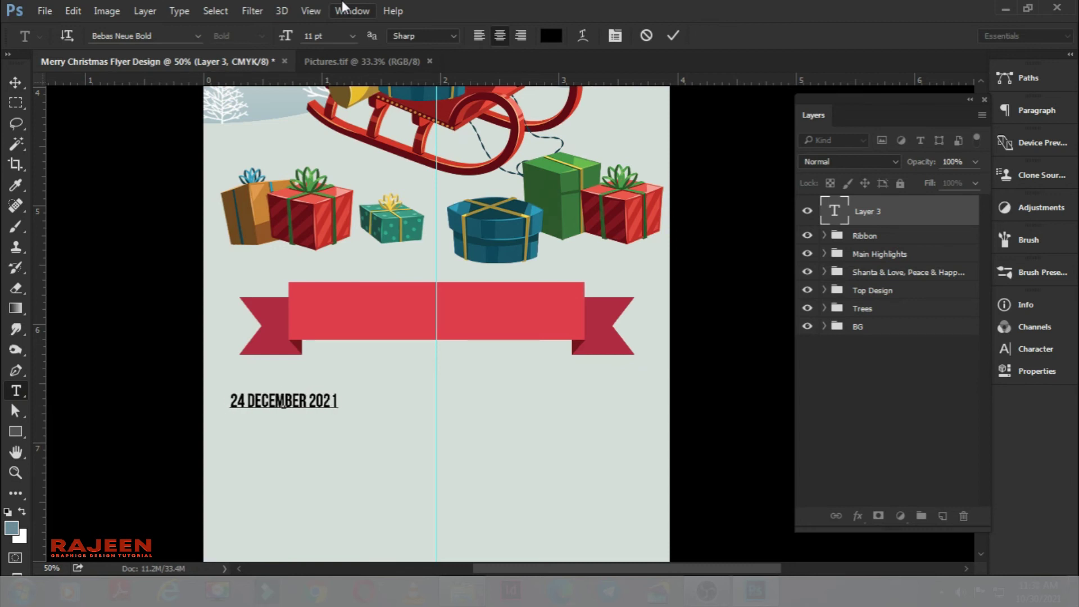
pyautogui.hotkey('ctrl', 'a')
pyautogui.click(555, 37)
pyautogui.click(662, 242)
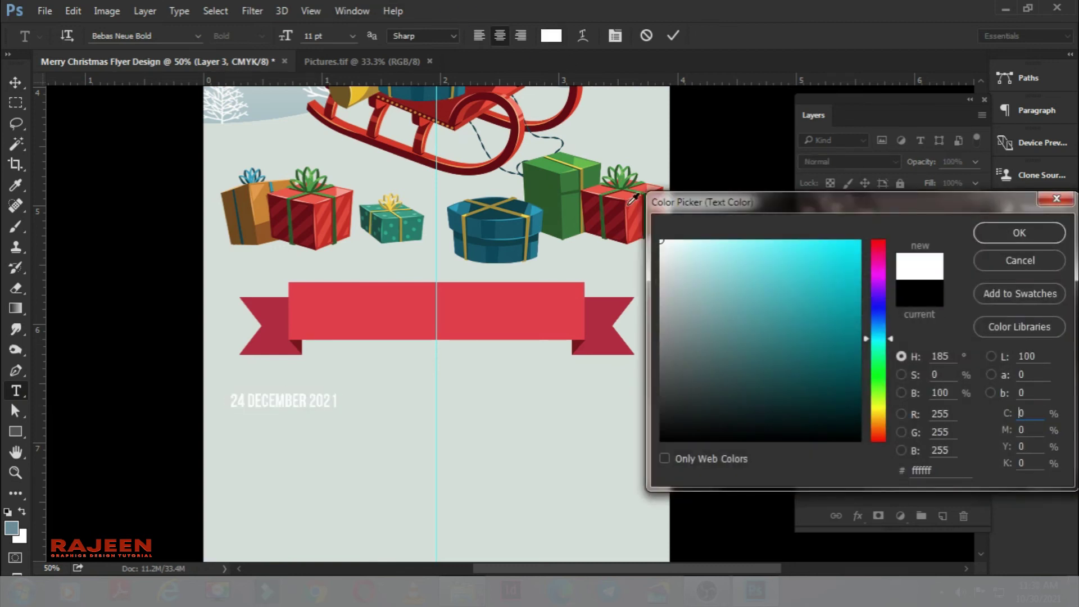
pyautogui.click(1019, 232)
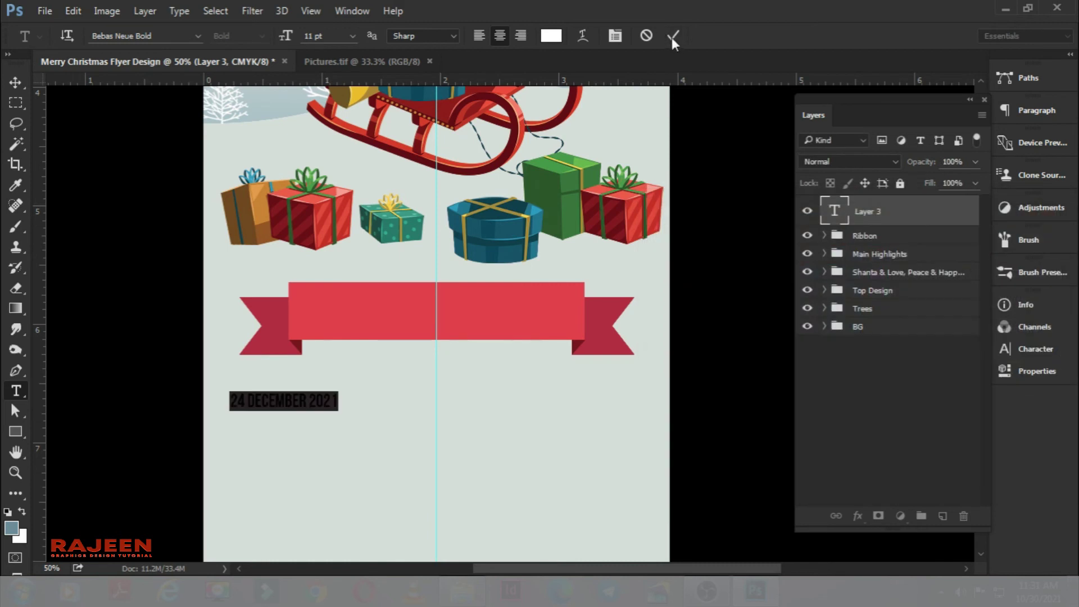
pyautogui.click(674, 36)
# Enlarge the date, move it onto the ribbon, and set it to 30 pt
pyautogui.click(15, 82)
pyautogui.hotkey('ctrl', 't')
pyautogui.moveTo(339, 410)
pyautogui.mouseDown()
pyautogui.moveTo(422, 428)
pyautogui.moveTo(468, 318)
pyautogui.mouseUp()
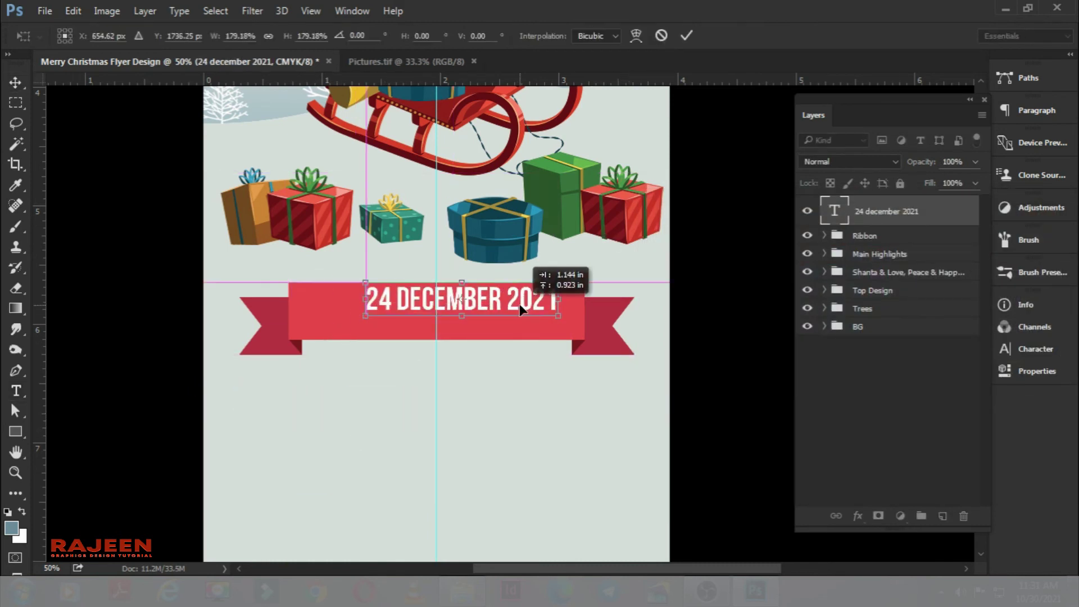
pyautogui.doubleClick(834, 211)
pyautogui.hotkey('ctrl', 'a')
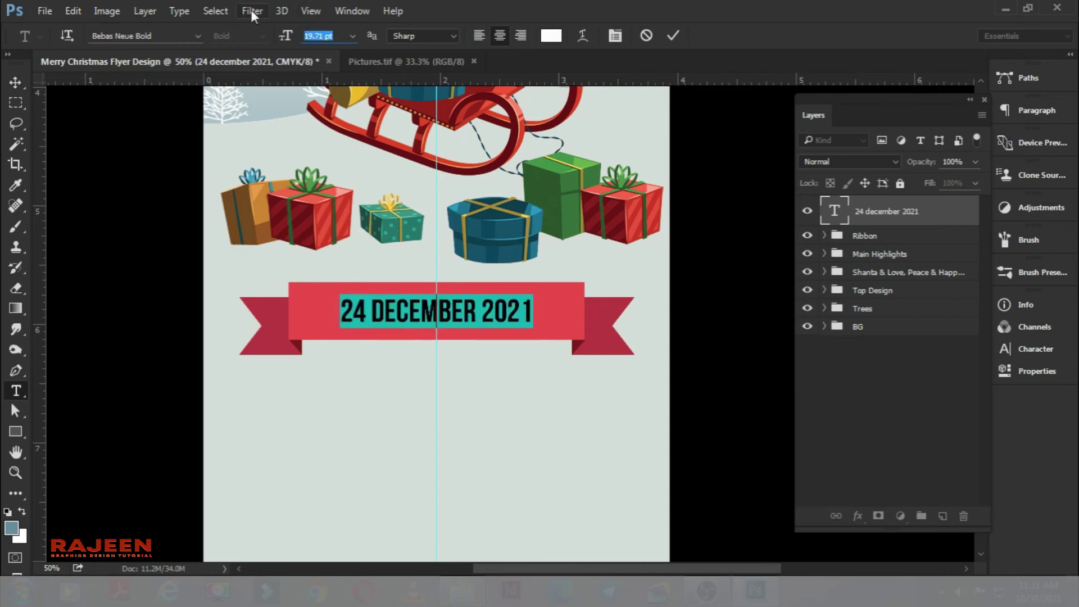
pyautogui.write('30')
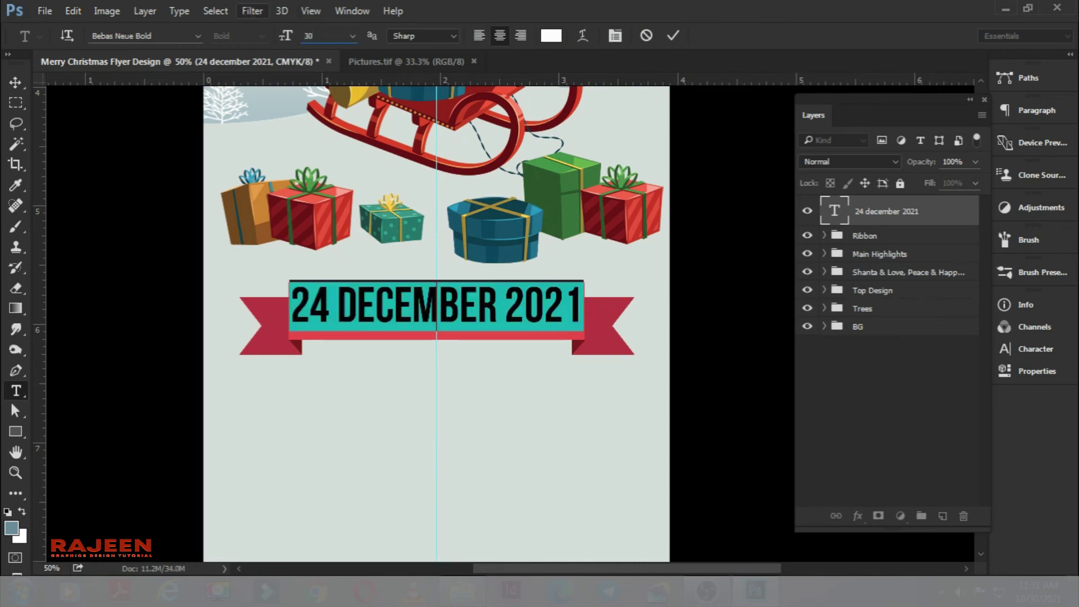
pyautogui.click(16, 82)
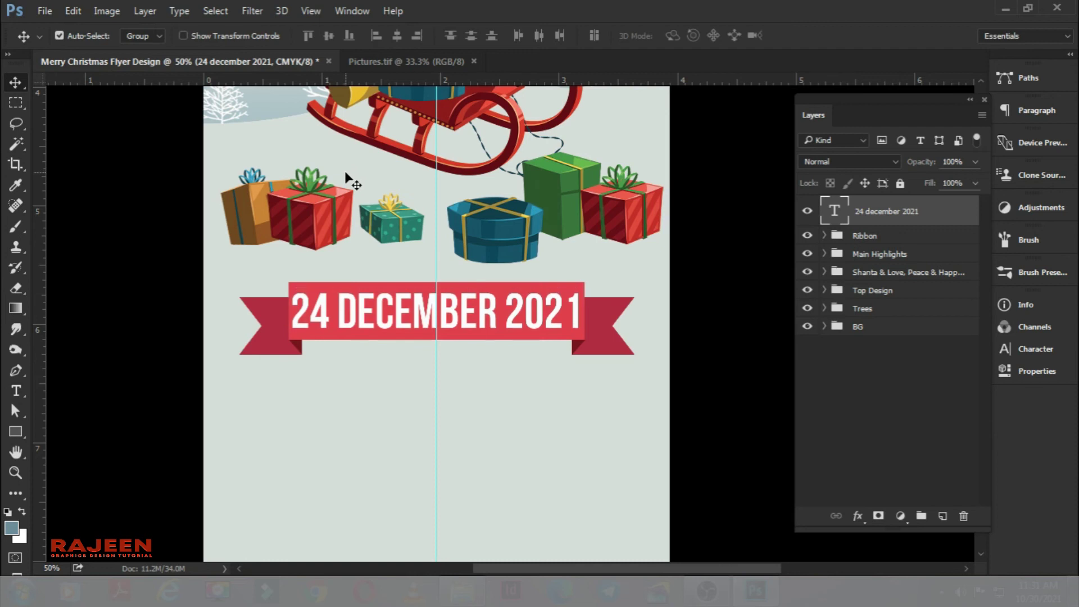
# Widen the Ribbon group slightly with Free Transform
pyautogui.click(888, 238)
pyautogui.hotkey('ctrl', 't')
pyautogui.moveTo(685, 280); pyautogui.dragTo(686, 277)
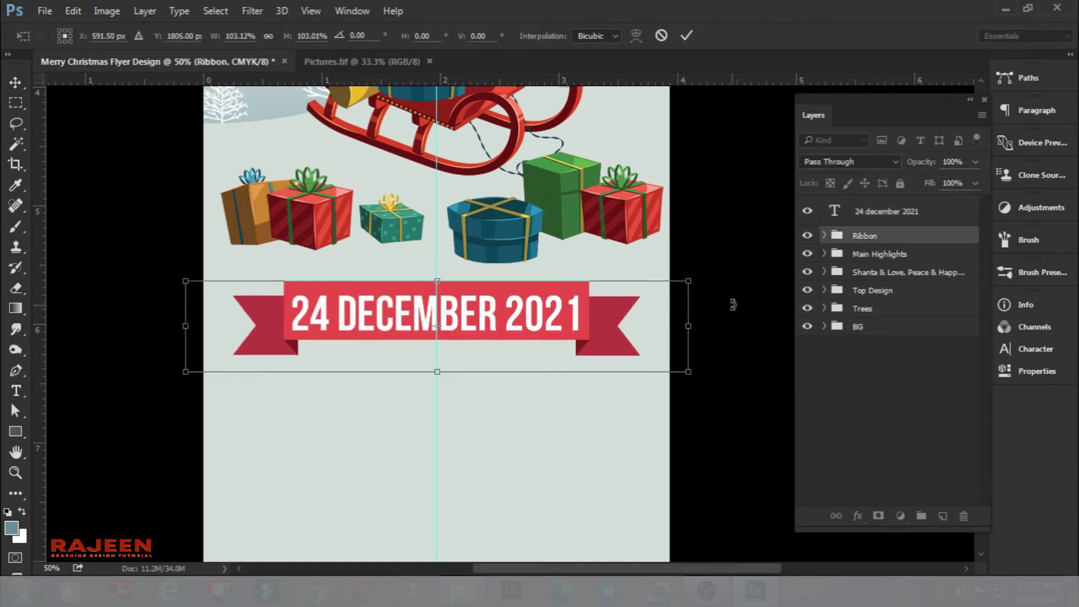
pyautogui.press('Return')
pyautogui.click(849, 211)
# Shrink the date slightly to fit the ribbon and zoom in to check its bounds
pyautogui.hotkey('ctrl', 't')
pyautogui.moveTo(583, 289); pyautogui.dragTo(576, 292)
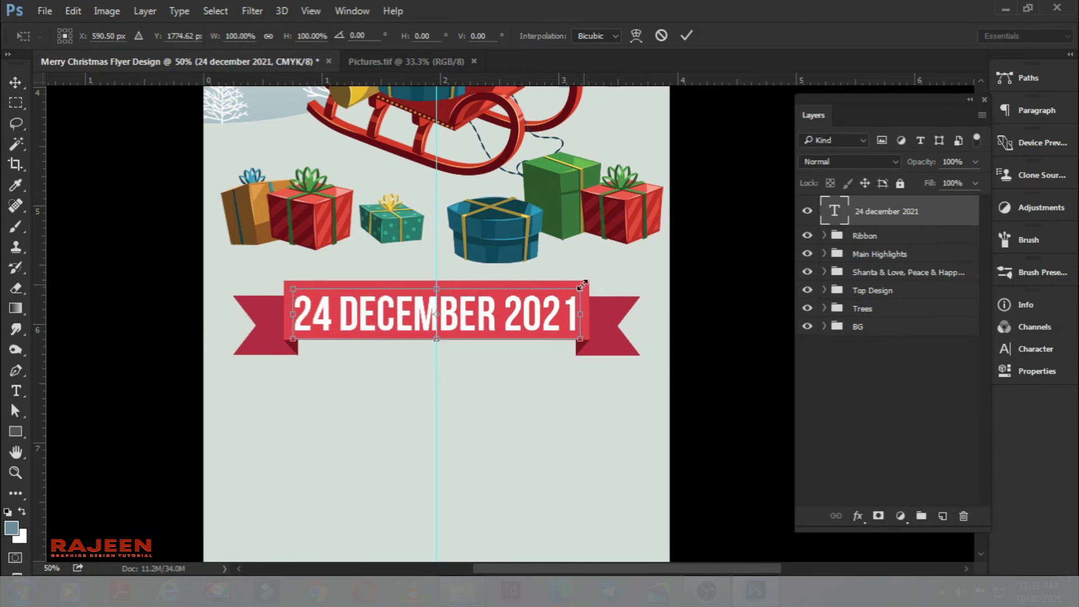
pyautogui.press('Return')
pyautogui.press('ctrl')
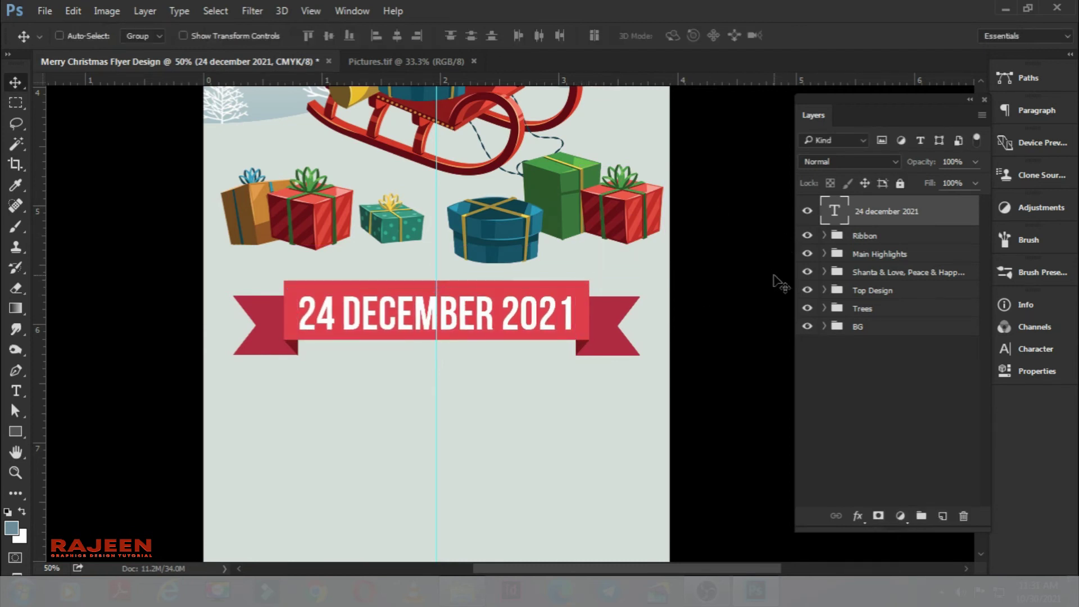
pyautogui.hotkey('ctrl', '+')
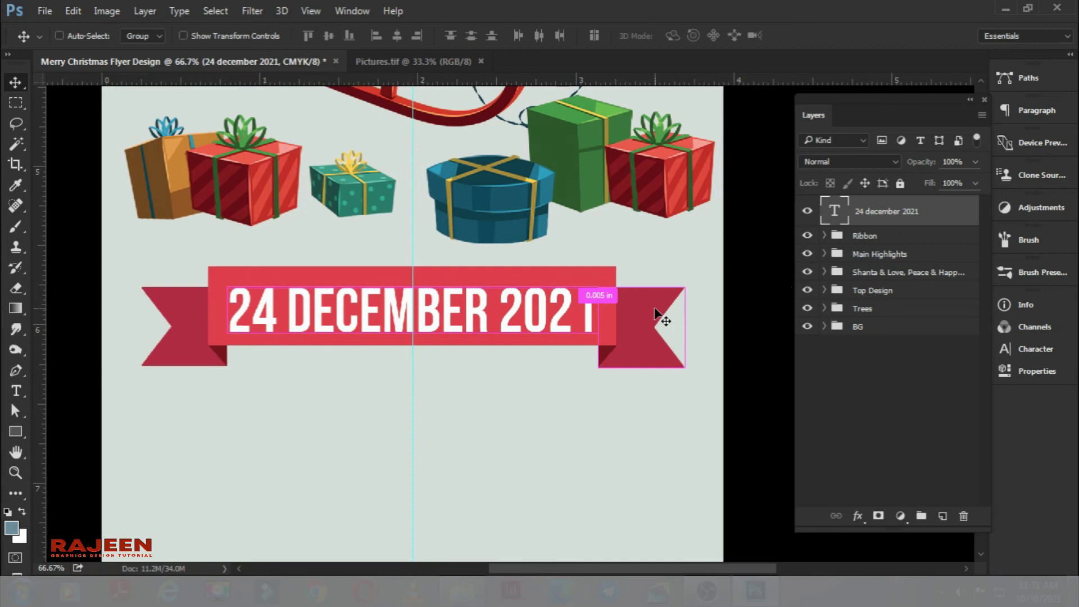
pyautogui.hotkey('ctrl', 't')
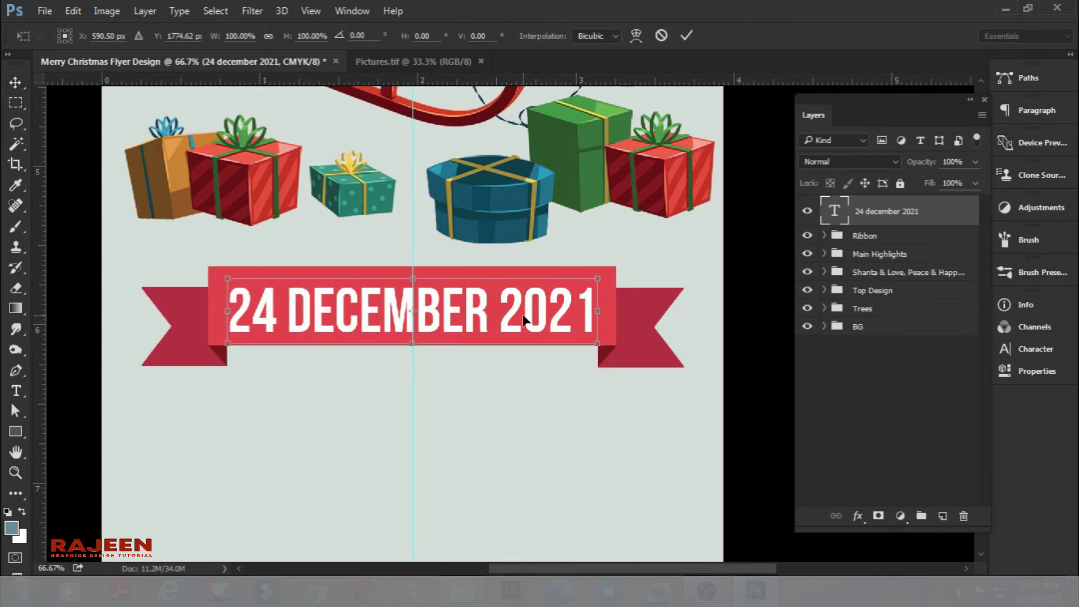
pyautogui.press('Return')
# Add a drop shadow to the date with 59% opacity at a 126° angle
pyautogui.doubleClick(950, 211)
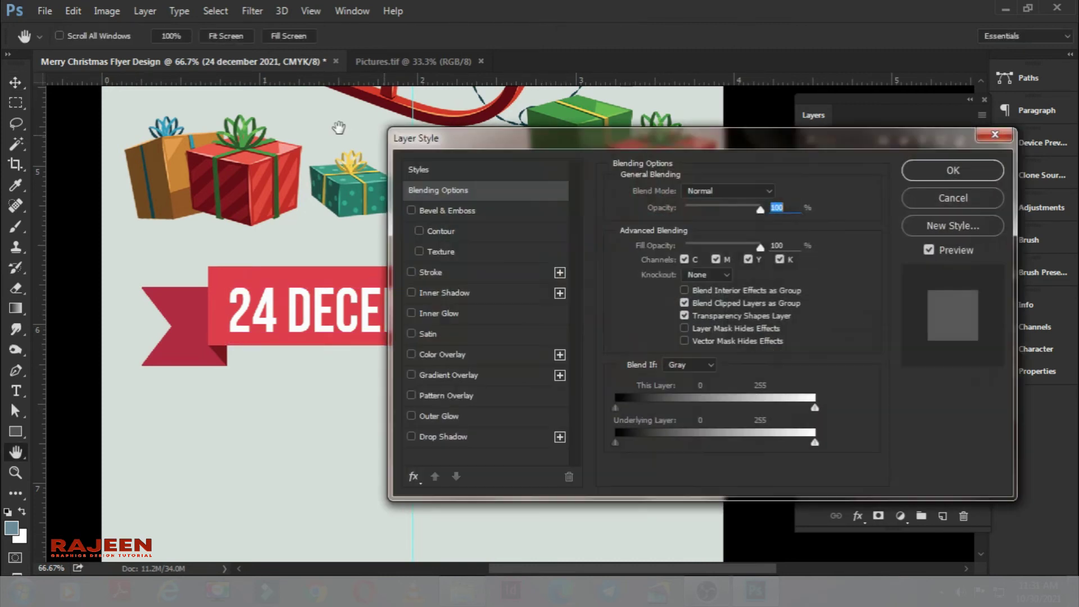
pyautogui.moveTo(488, 137); pyautogui.dragTo(496, 104)
pyautogui.click(458, 389)
pyautogui.moveTo(600, 95); pyautogui.dragTo(729, 98)
pyautogui.click(796, 169)
pyautogui.click(768, 171)
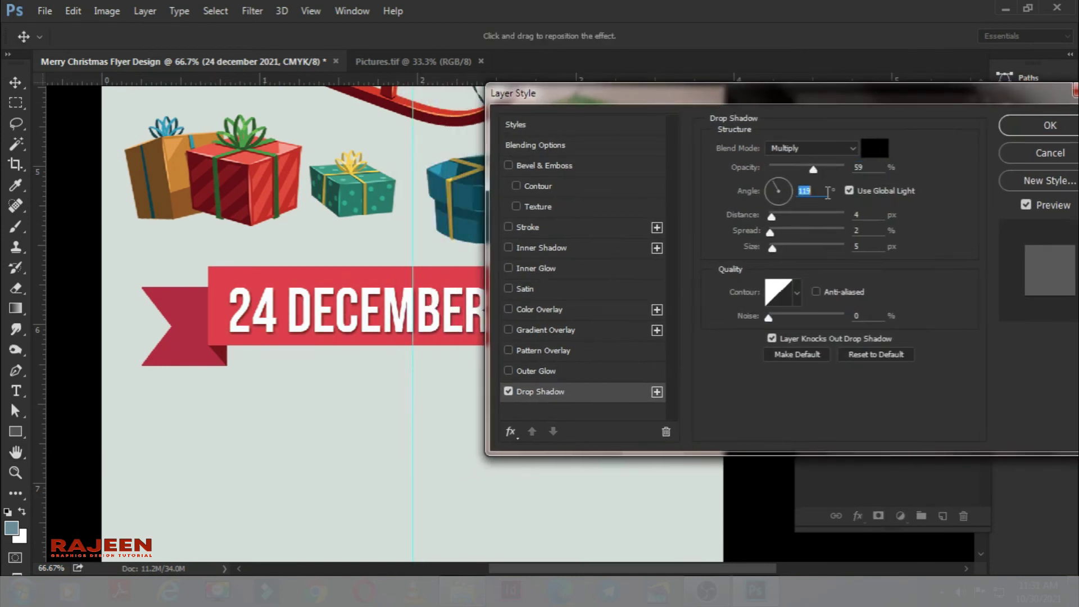
pyautogui.write('6')
# Set shadow distance 5, spread 11% and size 0, then apply it
pyautogui.moveTo(781, 104); pyautogui.dragTo(837, 176)
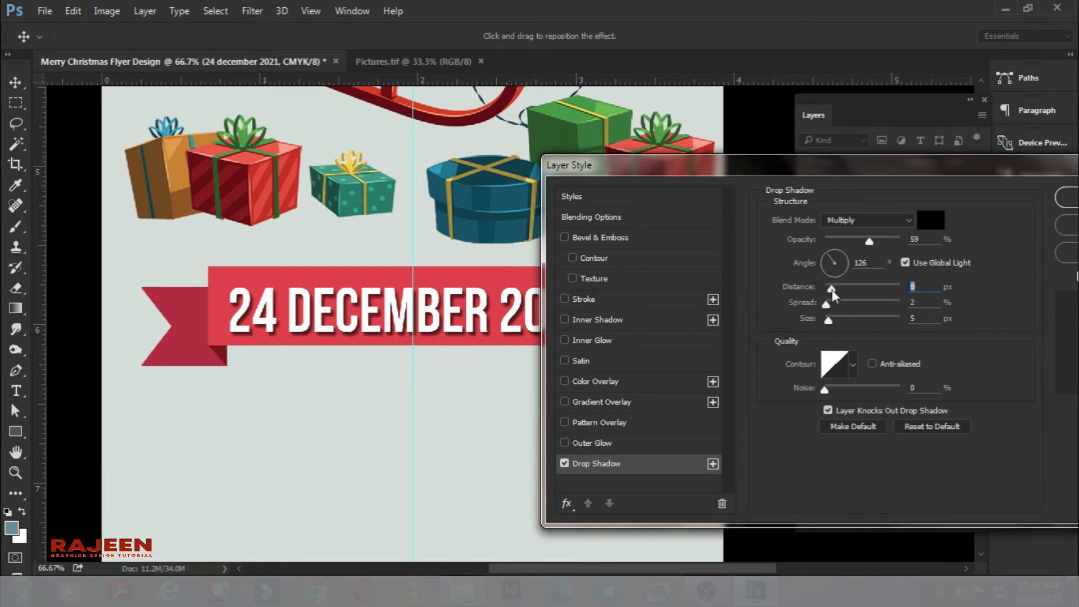
pyautogui.click(829, 320)
pyautogui.moveTo(827, 289); pyautogui.dragTo(824, 317)
pyautogui.click(827, 303)
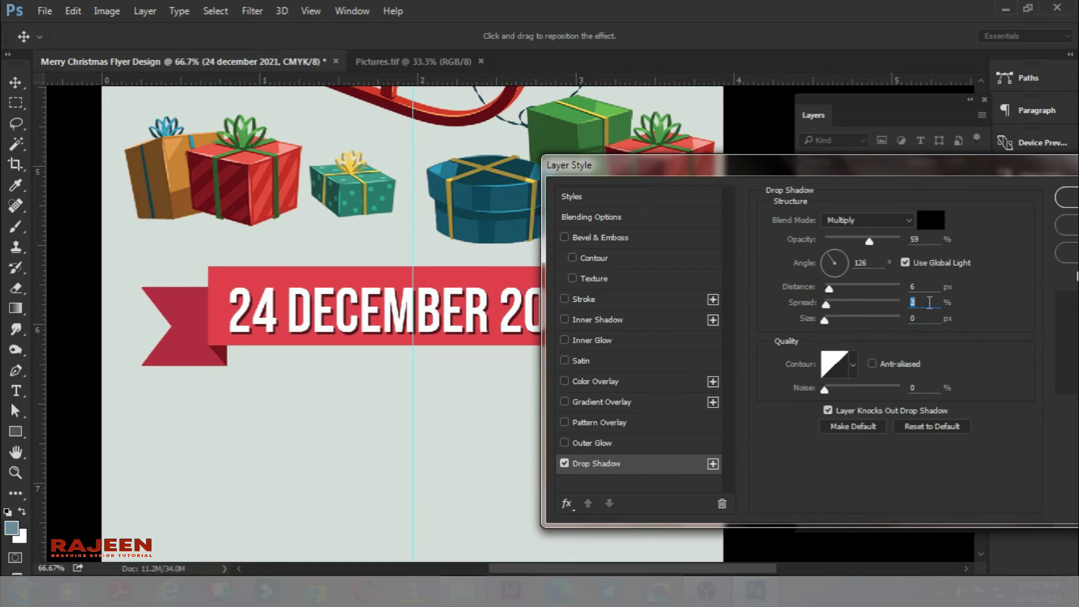
pyautogui.press('Down')
pyautogui.moveTo(792, 165); pyautogui.dragTo(814, 163)
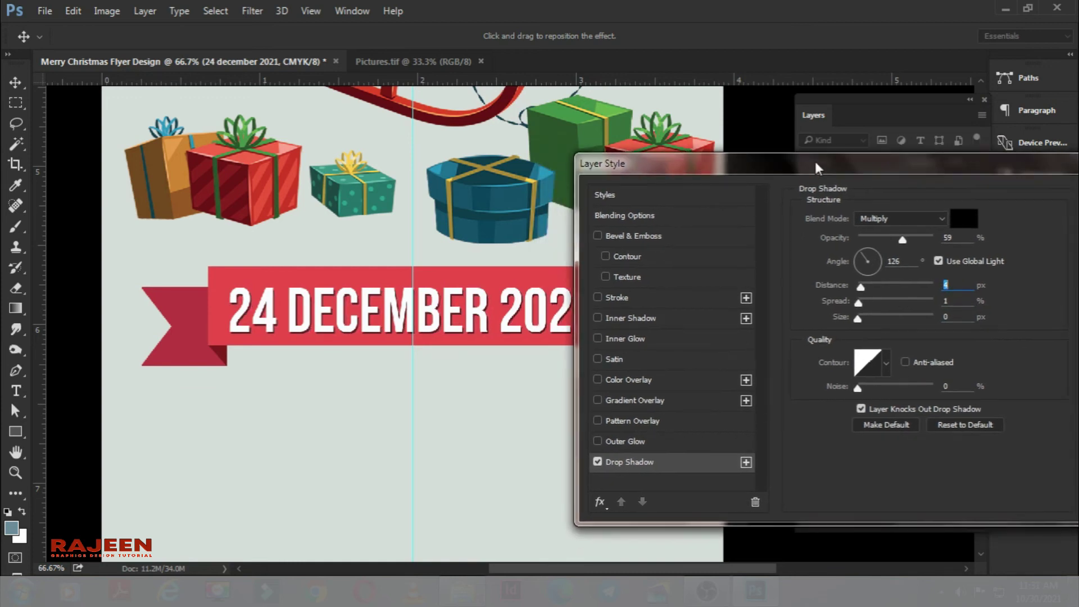
pyautogui.moveTo(852, 286); pyautogui.dragTo(855, 303)
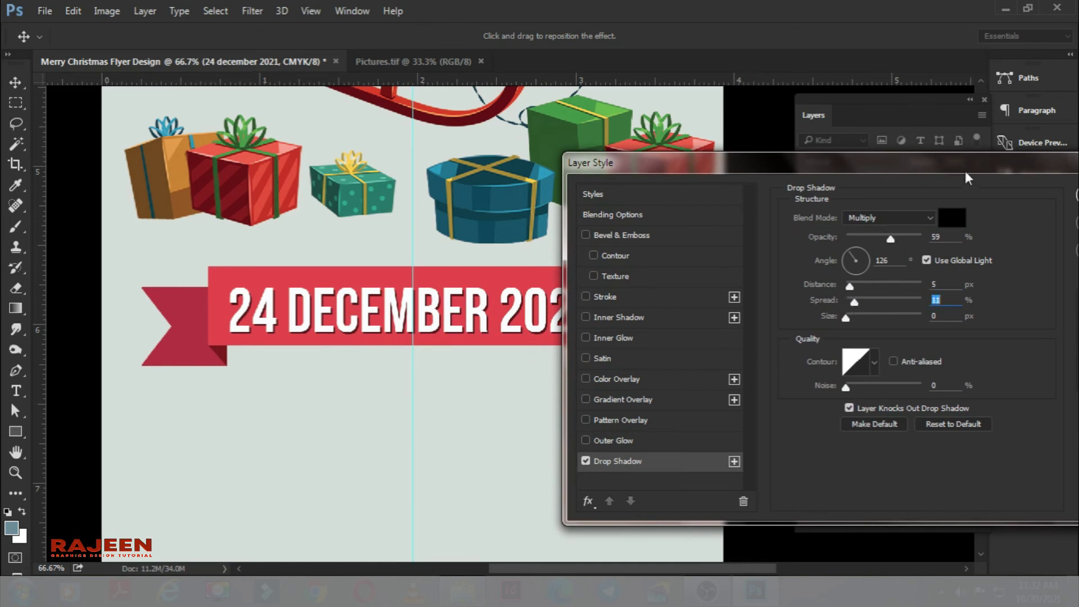
pyautogui.moveTo(965, 171); pyautogui.dragTo(831, 158)
pyautogui.click(976, 212)
pyautogui.hotkey('ctrl', '0')
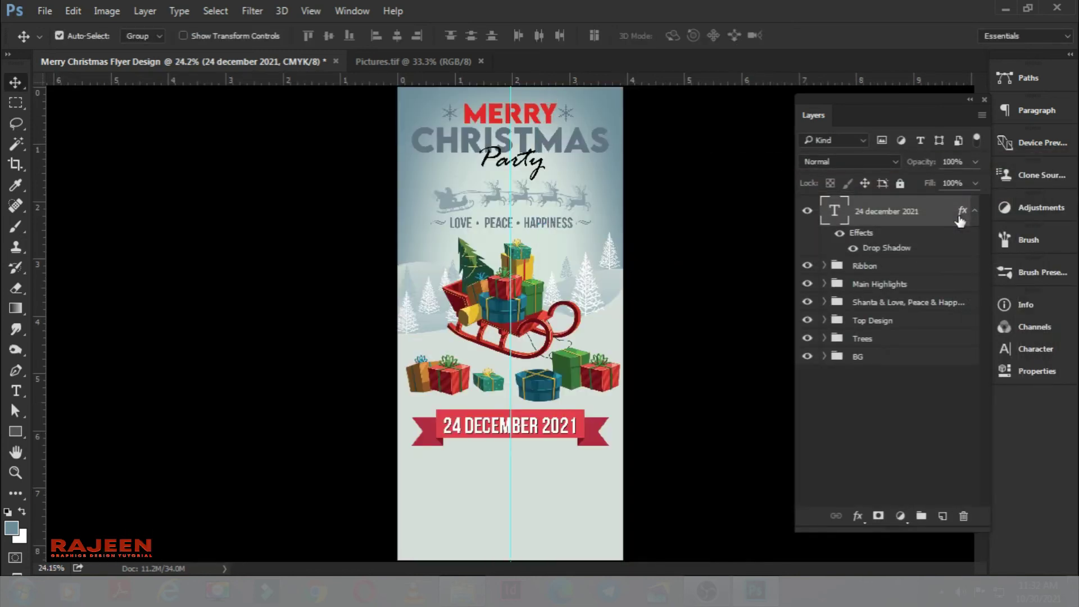
# Gather the date text and Ribbon group into a layer group named 'Date'
pyautogui.hotkey('ctrl', '+')
pyautogui.moveTo(566, 308)
pyautogui.mouseDown()
pyautogui.moveTo(597, 353)
pyautogui.moveTo(582, 264)
pyautogui.mouseUp()
pyautogui.click(975, 211)
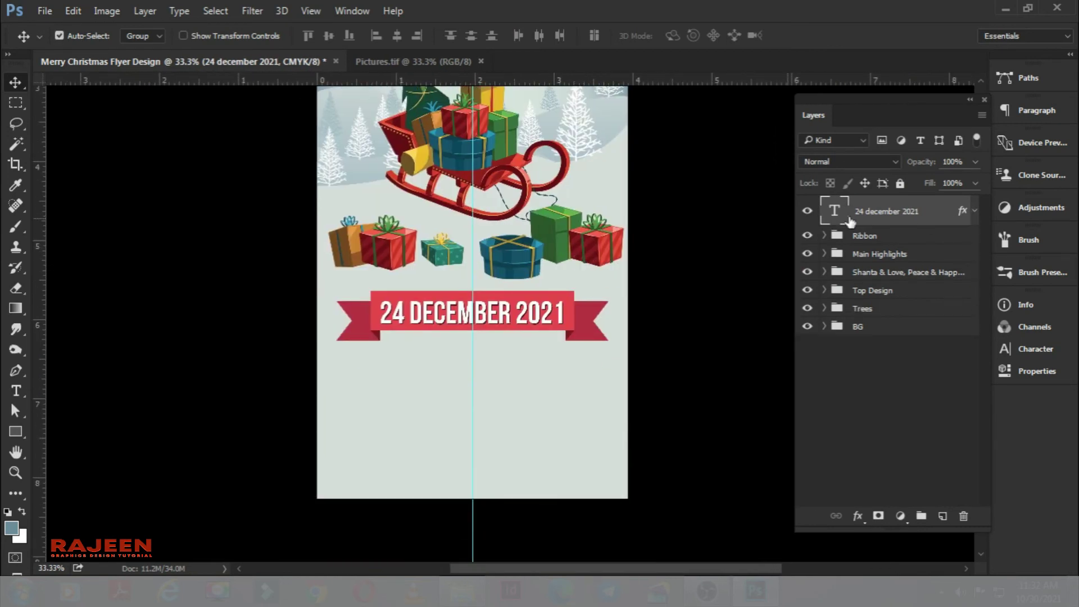
pyautogui.moveTo(484, 461); pyautogui.dragTo(483, 389)
pyautogui.keyDown('shift'); pyautogui.click(877, 236); pyautogui.keyUp('shift')
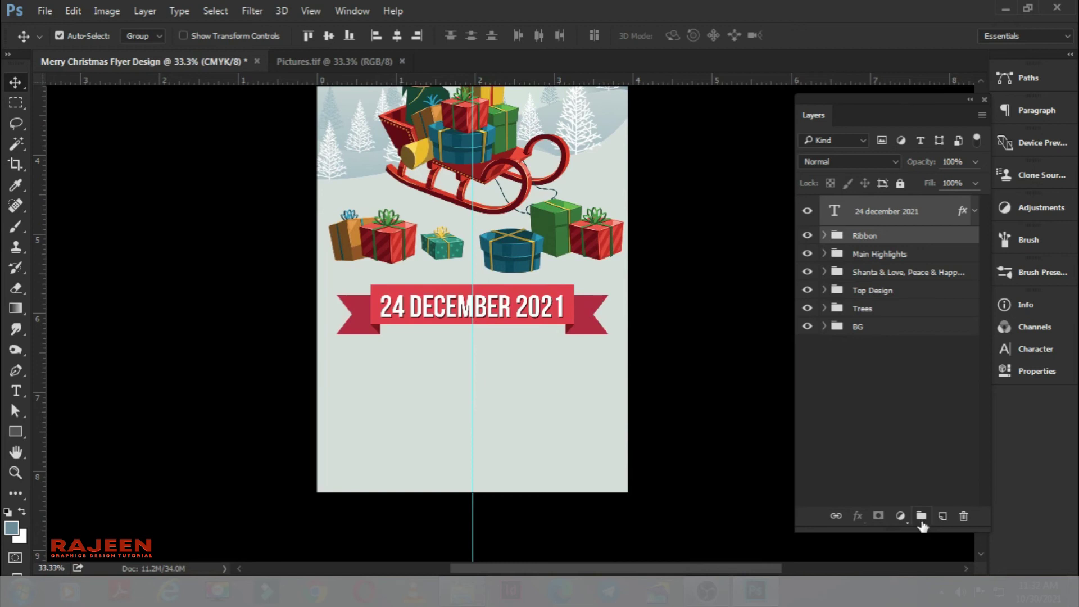
pyautogui.click(921, 515)
pyautogui.doubleClick(863, 206)
pyautogui.write('D')
pyautogui.press('Return')
pyautogui.hotkey('ctrl', '+')
pyautogui.moveTo(404, 429); pyautogui.dragTo(393, 403)
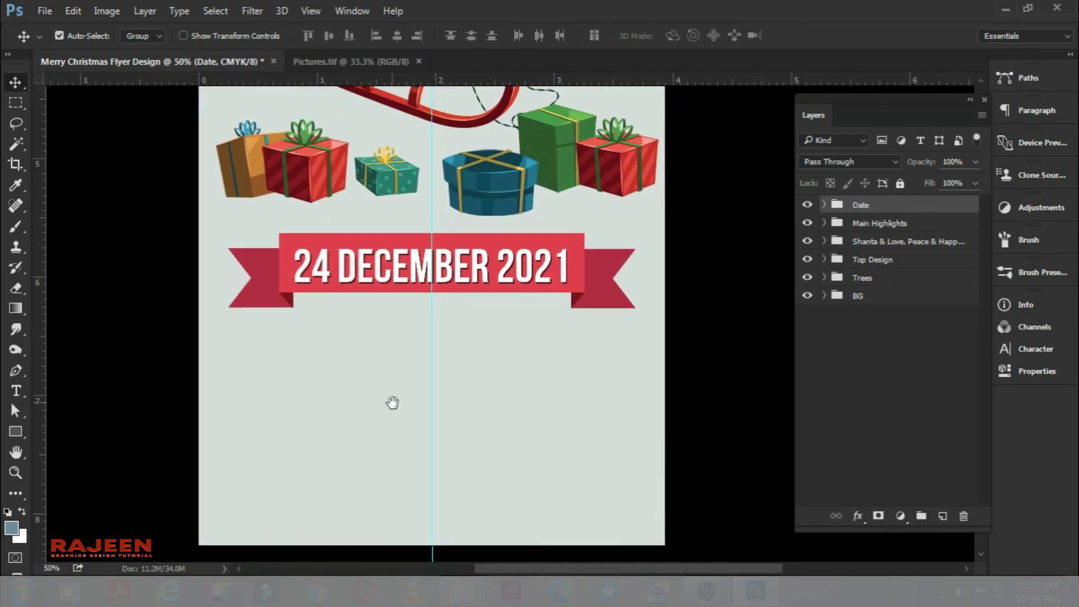
# On a new layer, type 'SPECIAL PERFORMANCE BY' in black
pyautogui.click(942, 516)
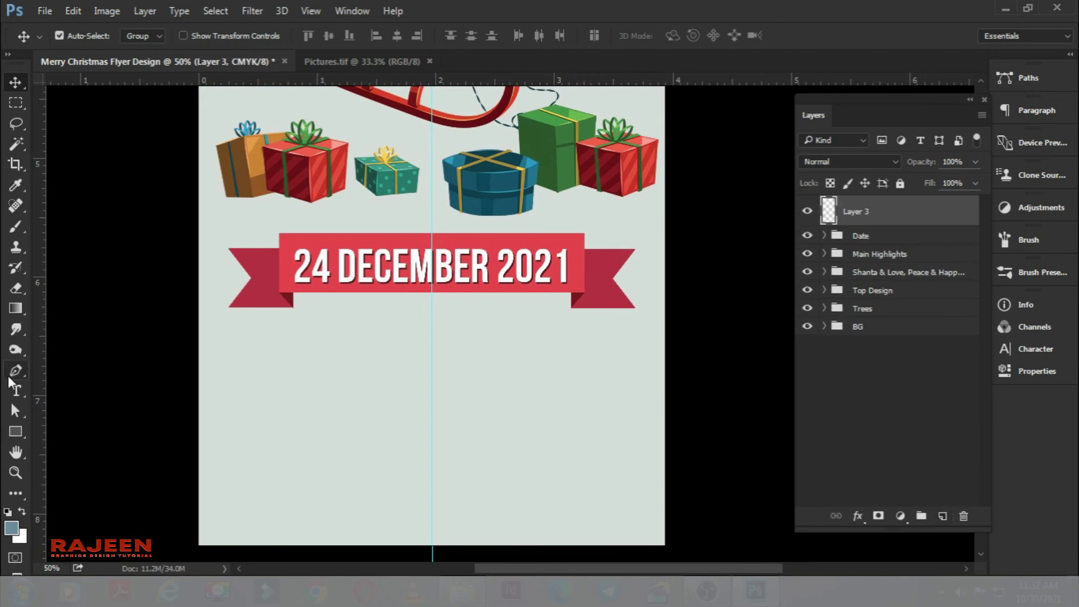
pyautogui.click(16, 391)
pyautogui.click(250, 374)
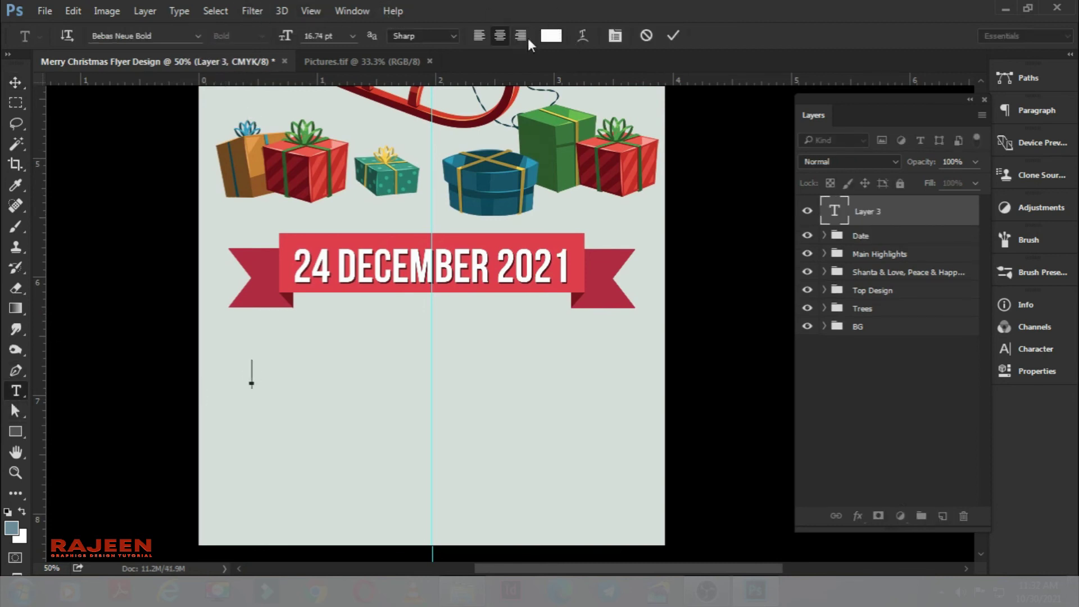
pyautogui.click(555, 39)
pyautogui.click(824, 459)
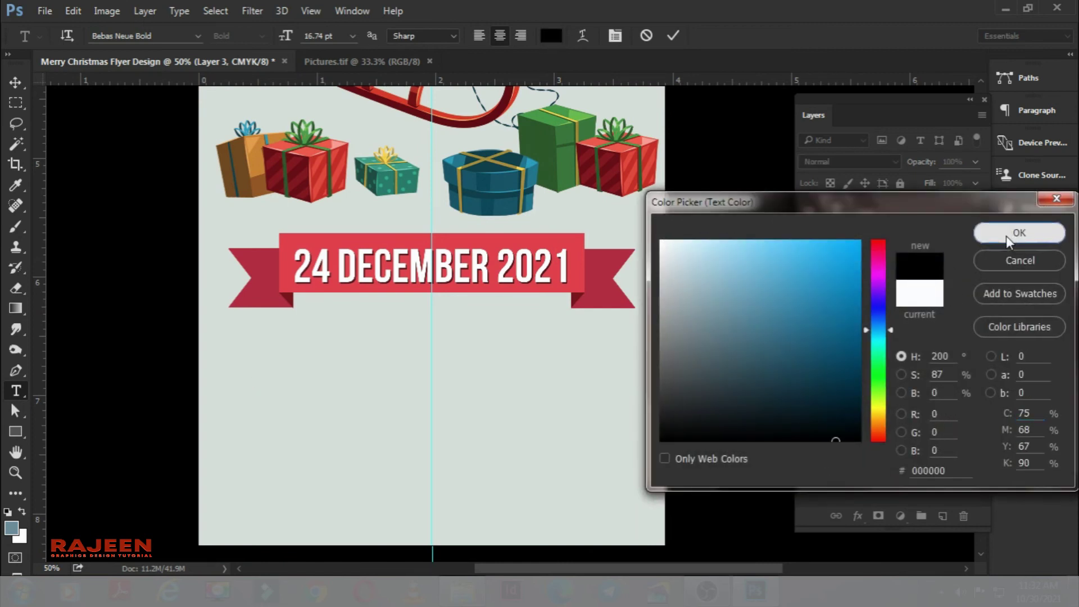
pyautogui.click(1011, 231)
pyautogui.write('SPECIAL PERFORMANCE BY')
# Set the line in BigNoodleTitling and centre it just below the ribbon
pyautogui.hotkey('ctrl', 'a')
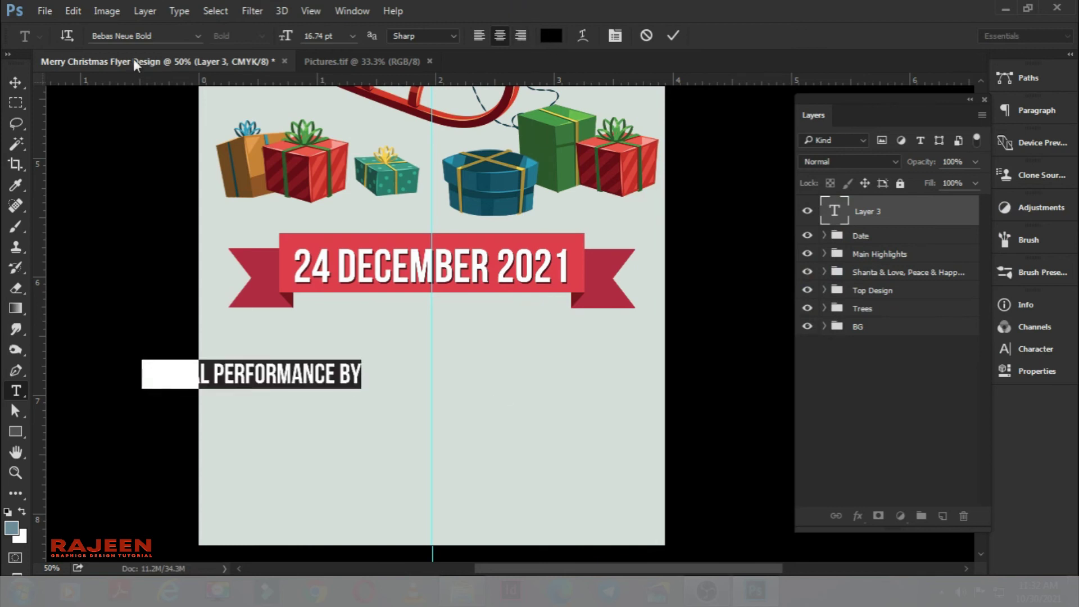
pyautogui.click(131, 35)
pyautogui.write('bigno')
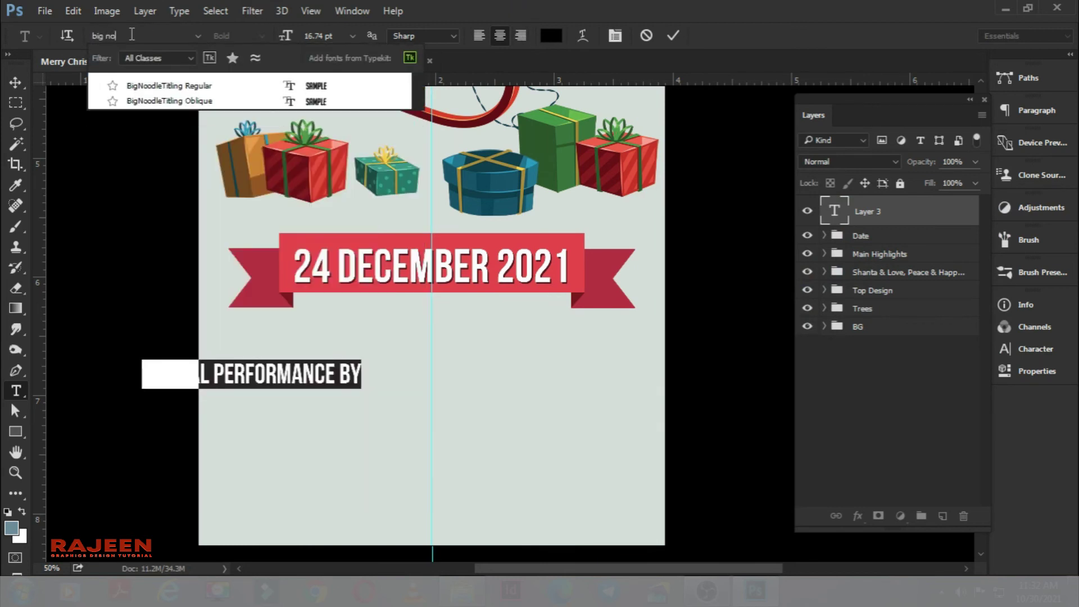
pyautogui.press('Return')
pyautogui.click(15, 82)
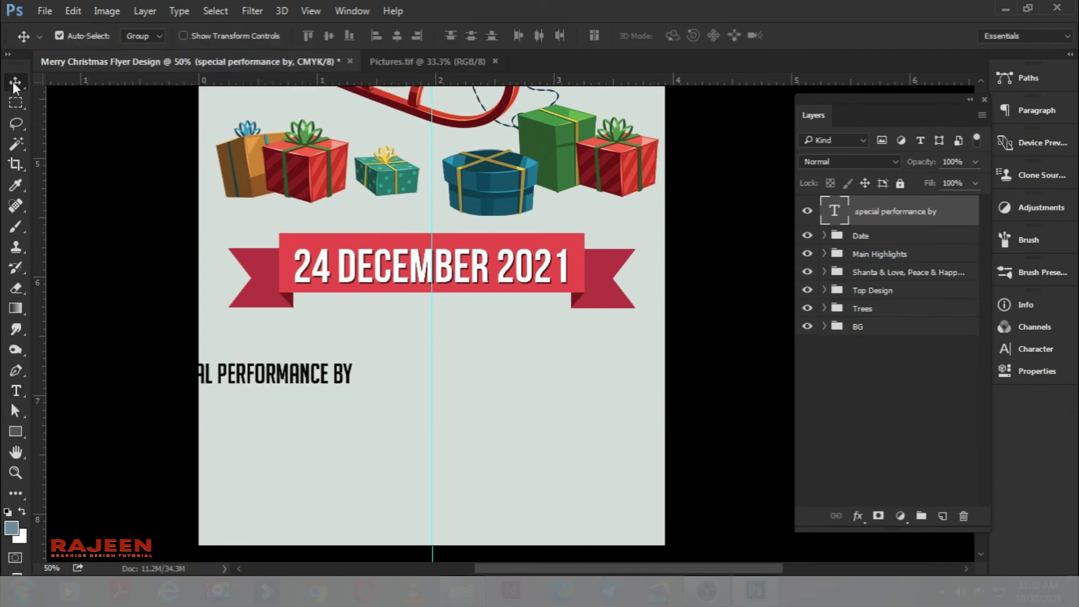
pyautogui.hotkey('ctrl', 't')
pyautogui.moveTo(286, 386)
pyautogui.mouseDown()
pyautogui.moveTo(458, 353)
pyautogui.moveTo(462, 332)
pyautogui.mouseUp()
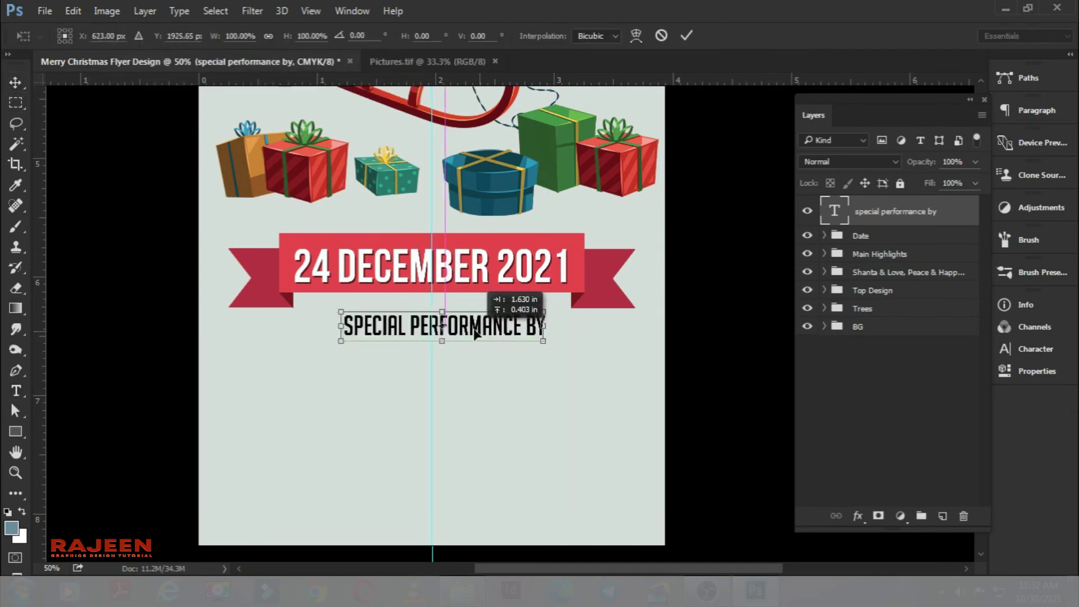
pyautogui.press('Return')
# Widen the heading's letter tracking to 160 and fine-tune its position
pyautogui.doubleClick(835, 211)
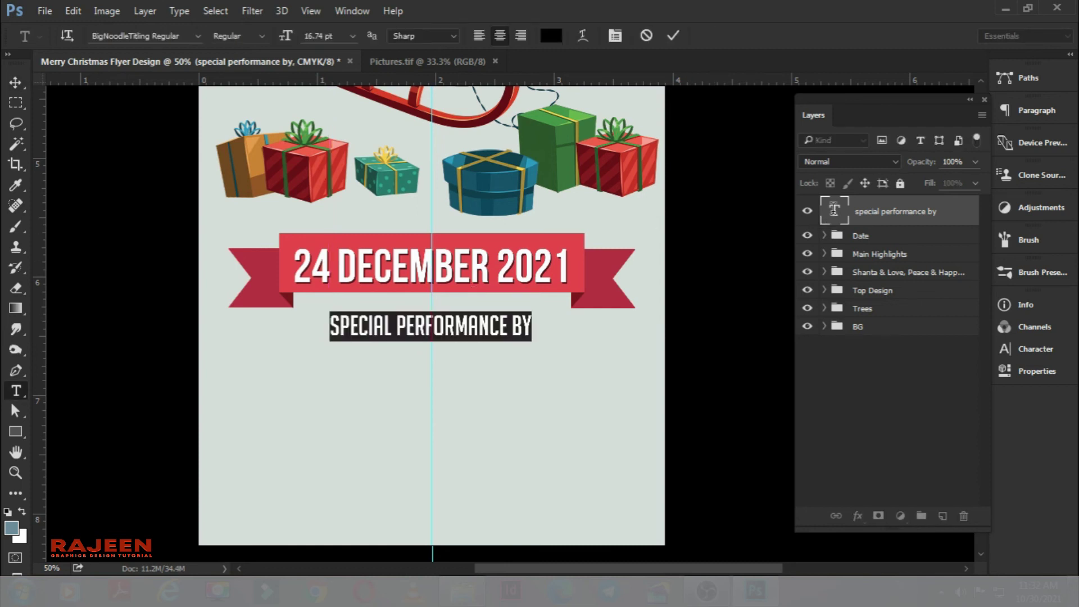
pyautogui.click(1031, 349)
pyautogui.press('Up')
pyautogui.press('Up')
pyautogui.press('Up')
pyautogui.press('Up')
pyautogui.press('Up')
pyautogui.press('Up')
pyautogui.press('Up')
pyautogui.press('Up')
pyautogui.press('Up')
pyautogui.press('Up')
pyautogui.press('Up')
pyautogui.press('Up')
pyautogui.press('Up')
pyautogui.press('Up')
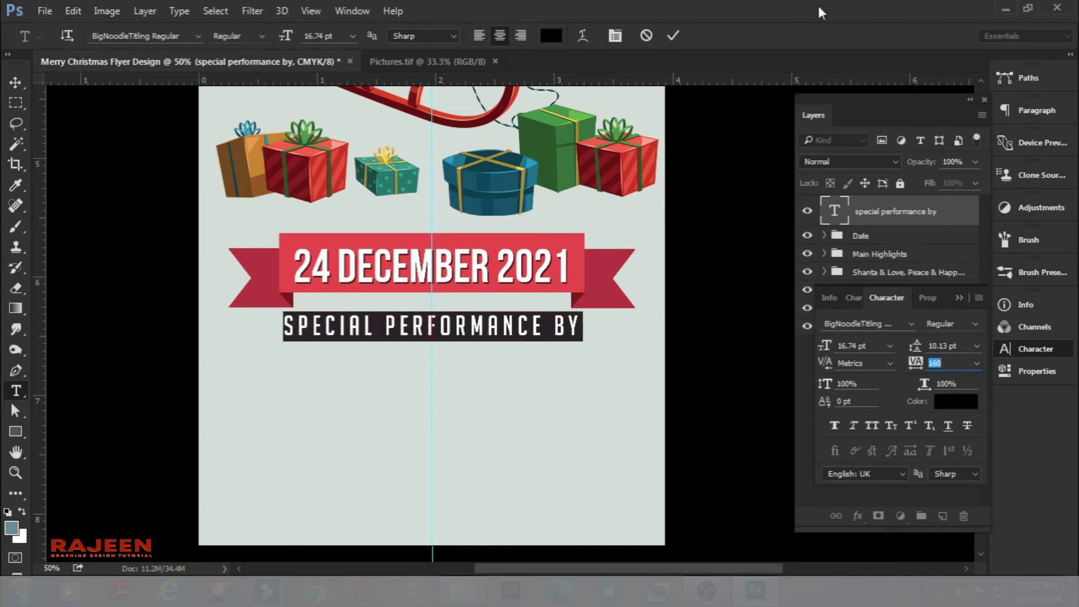
pyautogui.click(674, 35)
pyautogui.press('Down')
pyautogui.press('Down')
pyautogui.press('Down')
pyautogui.press('Down')
pyautogui.press('Down')
pyautogui.press('Down')
pyautogui.press('Down')
pyautogui.press('Down')
pyautogui.press('Down')
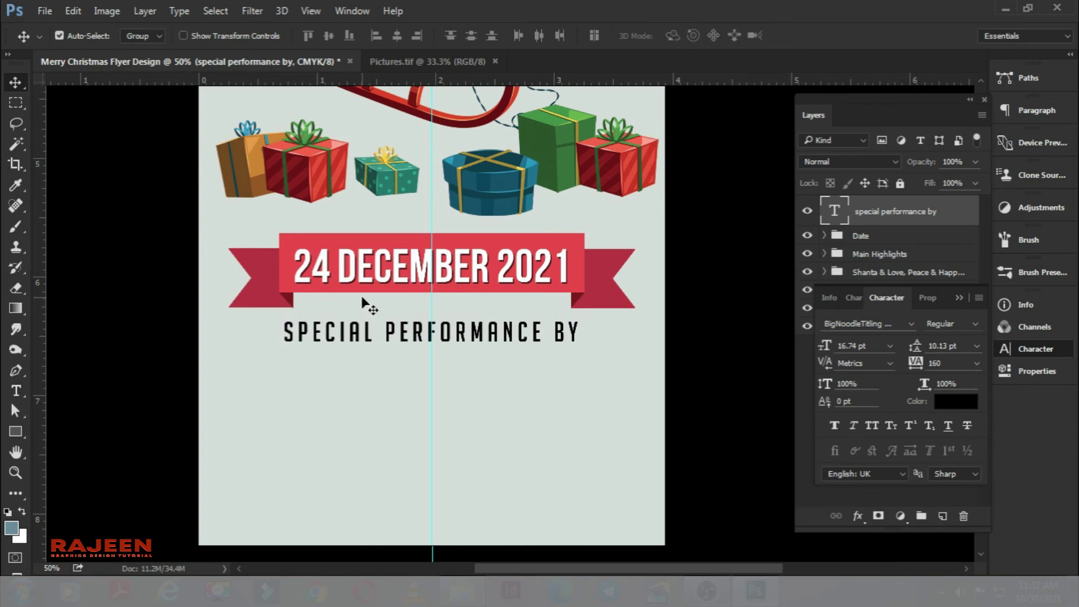
pyautogui.click(959, 297)
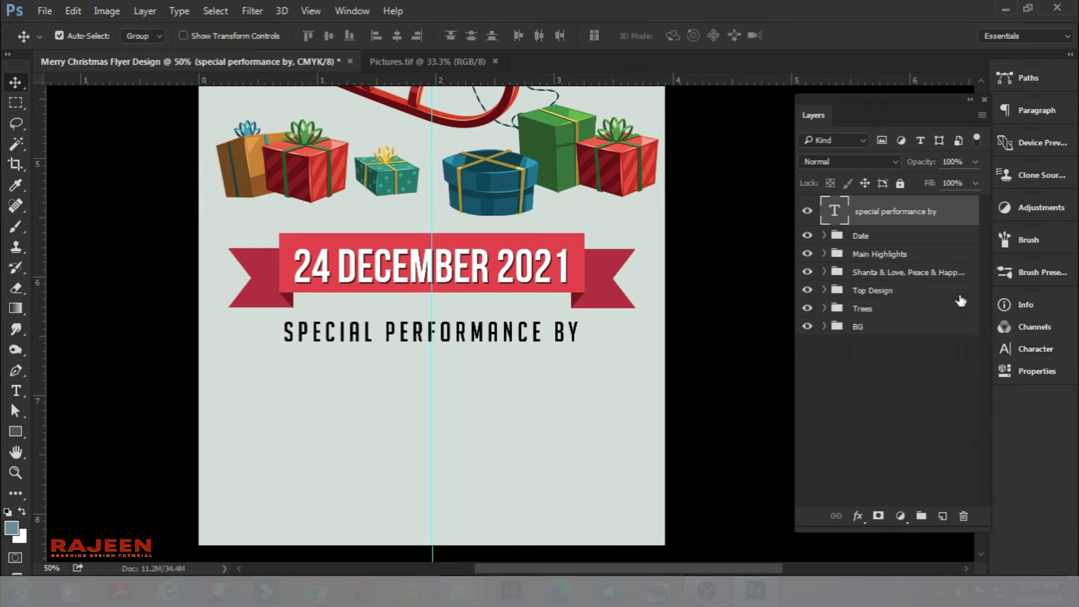
pyautogui.press('Up')
pyautogui.press('Up')
pyautogui.press('Up')
pyautogui.press('Up')
pyautogui.press('Up')
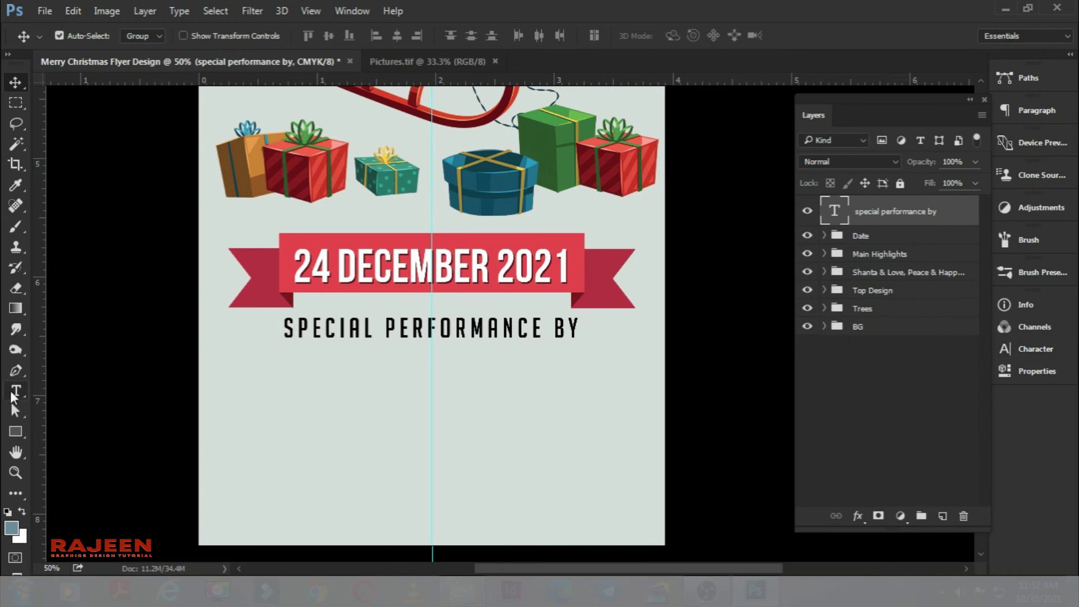
# Type 'DJ AKHIL & DJ MEJA' as a new text line below the heading
pyautogui.click(14, 392)
pyautogui.click(231, 384)
pyautogui.write('DJ. AKHIK')
pyautogui.press('BackSpace')
pyautogui.write('L AND')
pyautogui.press('BackSpace')
pyautogui.press('BackSpace')
pyautogui.press('BackSpace')
pyautogui.press('BackSpace')
pyautogui.press('BackSpace')
pyautogui.write('& DJ MEJA')
# Set the names in Mont Heavy with 0 tracking and All Caps
pyautogui.hotkey('ctrl', 'a')
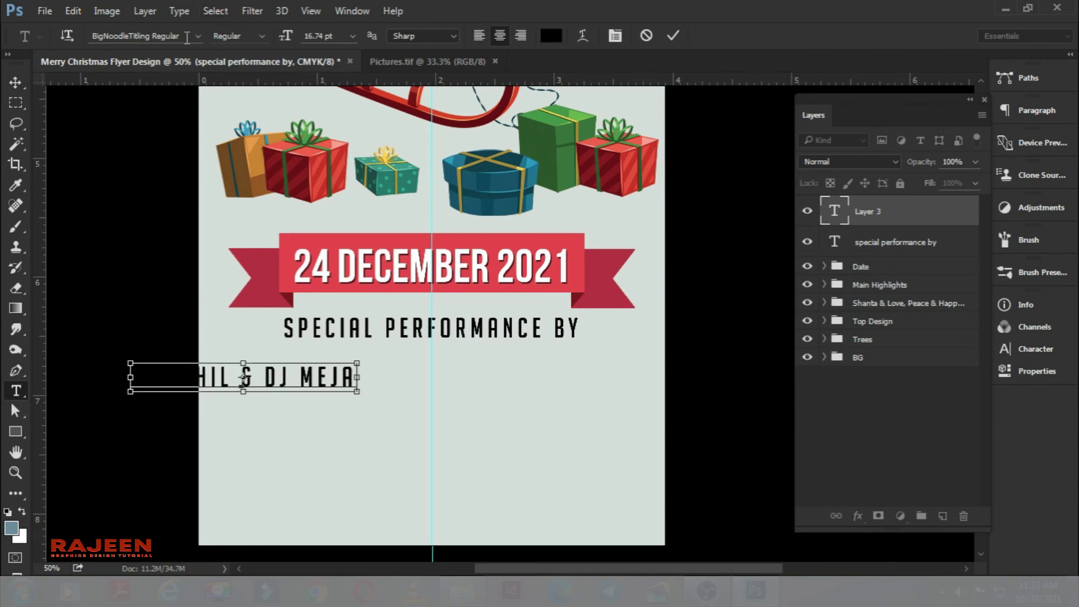
pyautogui.click(157, 42)
pyautogui.write('mong')
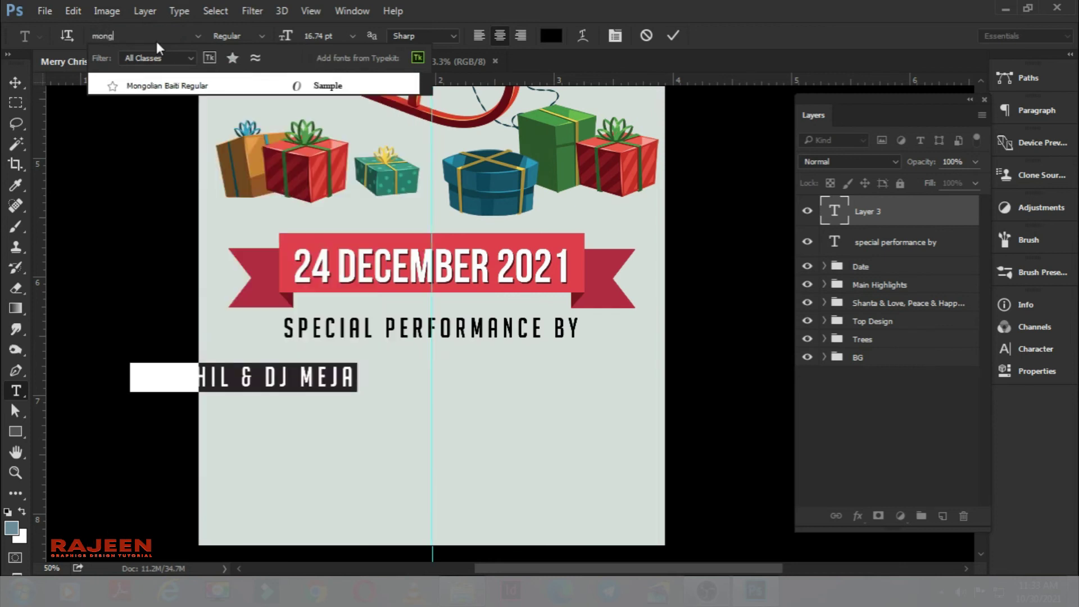
pyautogui.press('BackSpace')
pyautogui.write('t')
pyautogui.press('Return')
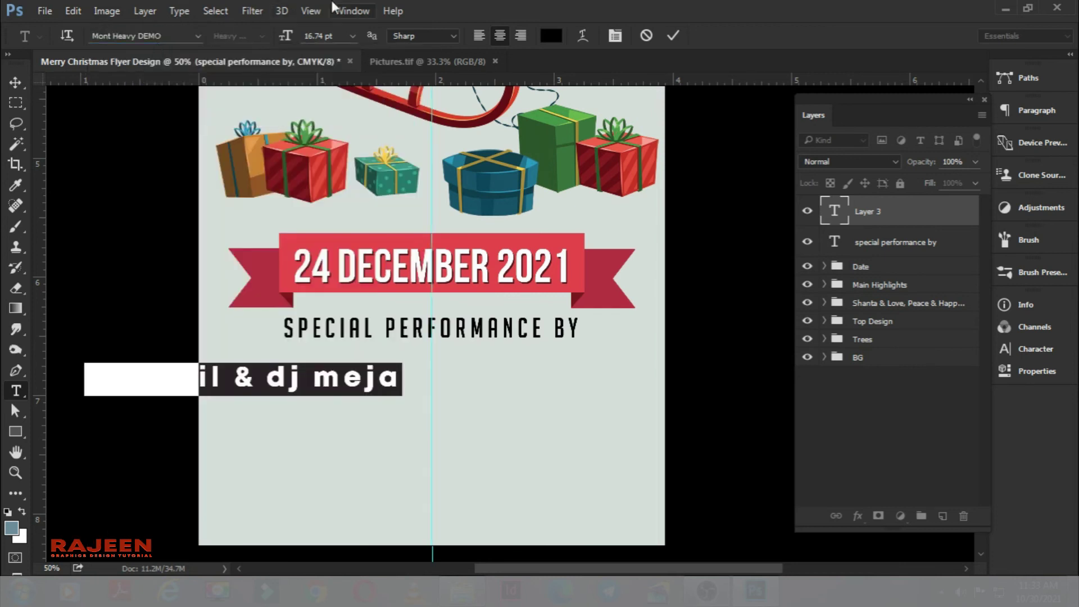
pyautogui.click(1030, 350)
pyautogui.click(958, 364)
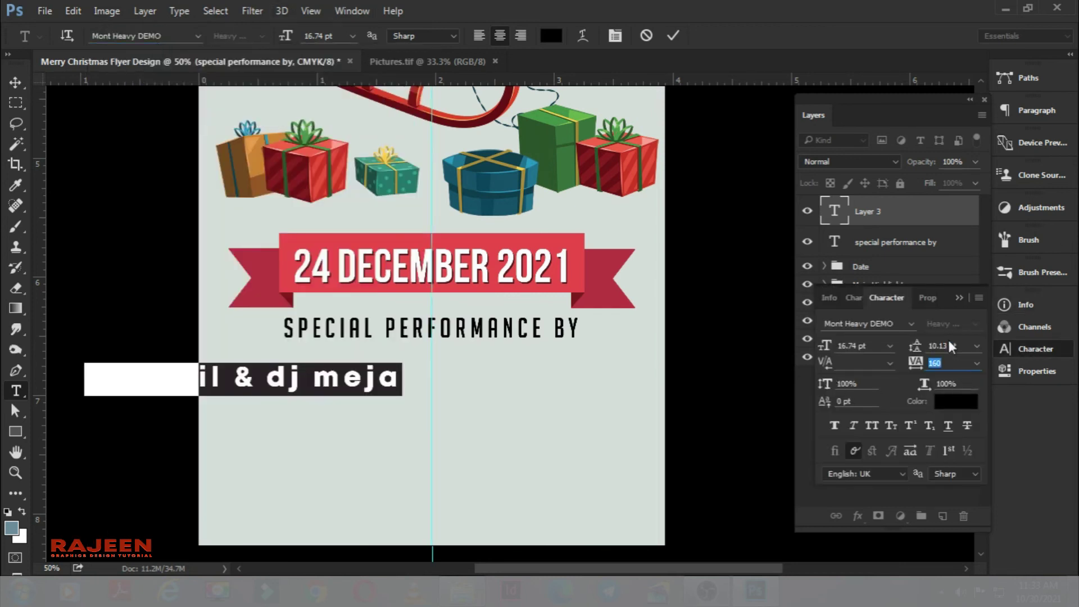
pyautogui.write('0')
pyautogui.click(872, 425)
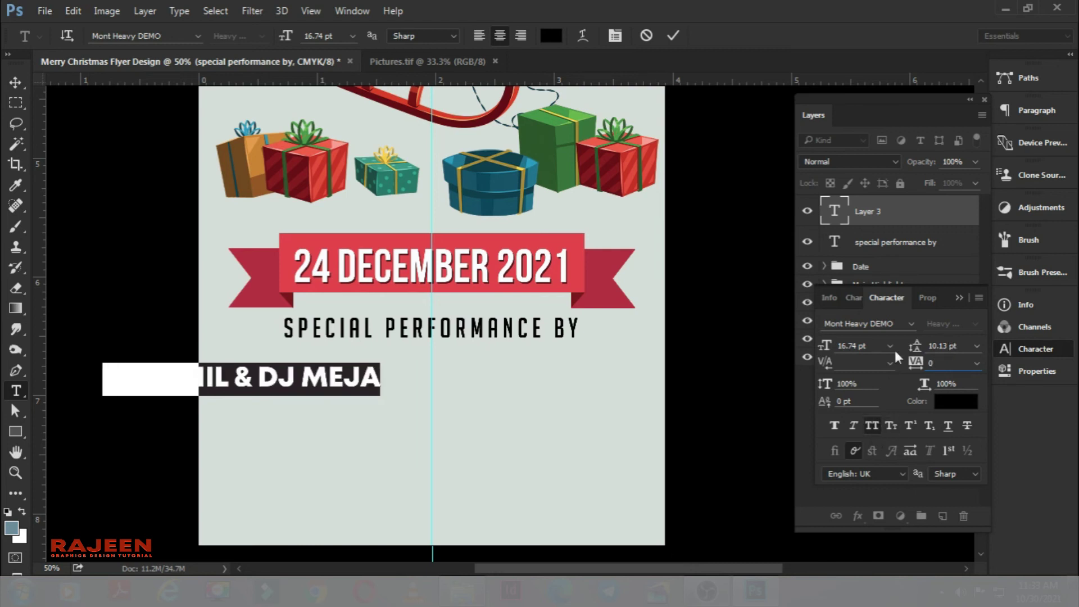
pyautogui.click(959, 298)
pyautogui.click(16, 83)
# Centre the names under 'SPECIAL PERFORMANCE BY' and enlarge them proportionally
pyautogui.hotkey('ctrl', 't')
pyautogui.moveTo(267, 388)
pyautogui.mouseDown()
pyautogui.moveTo(458, 374)
pyautogui.moveTo(450, 371)
pyautogui.mouseUp()
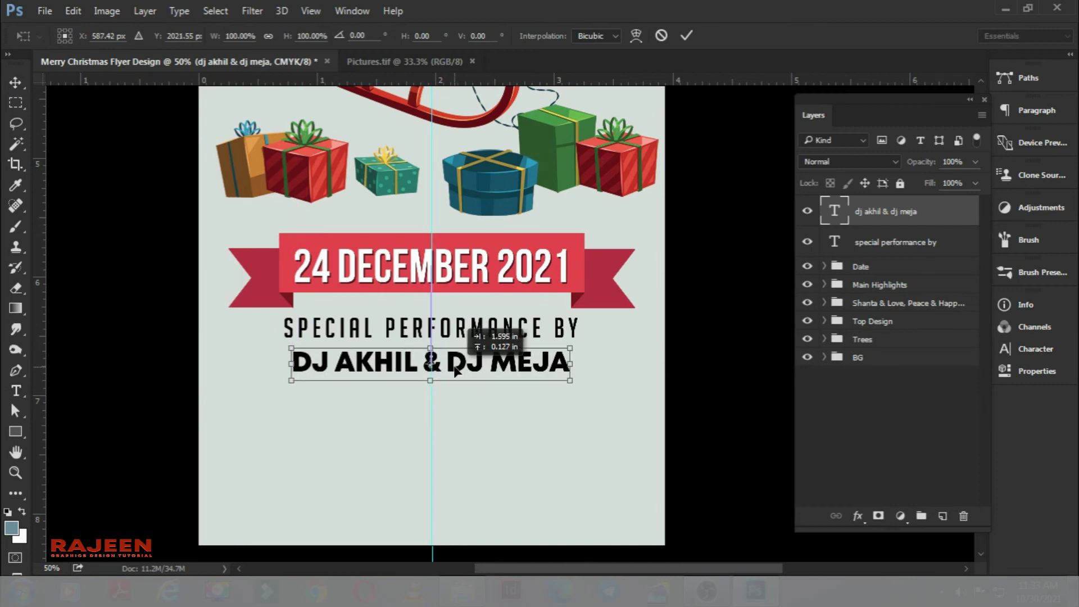
pyautogui.moveTo(578, 349); pyautogui.dragTo(622, 354)
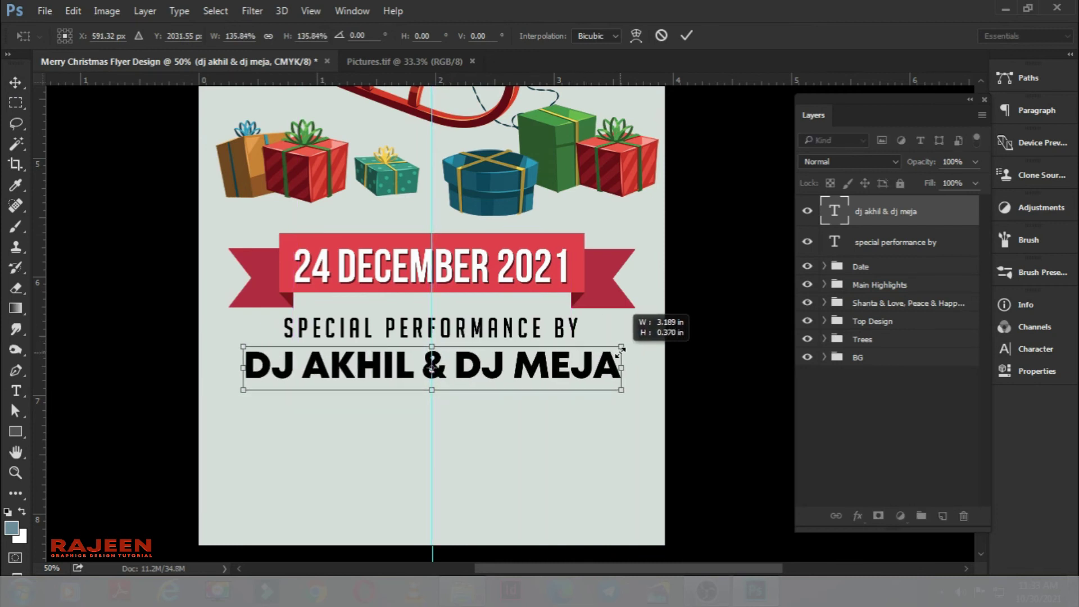
pyautogui.press('Return')
# Set the leading of the DJ names line to 110
pyautogui.doubleClick(839, 211)
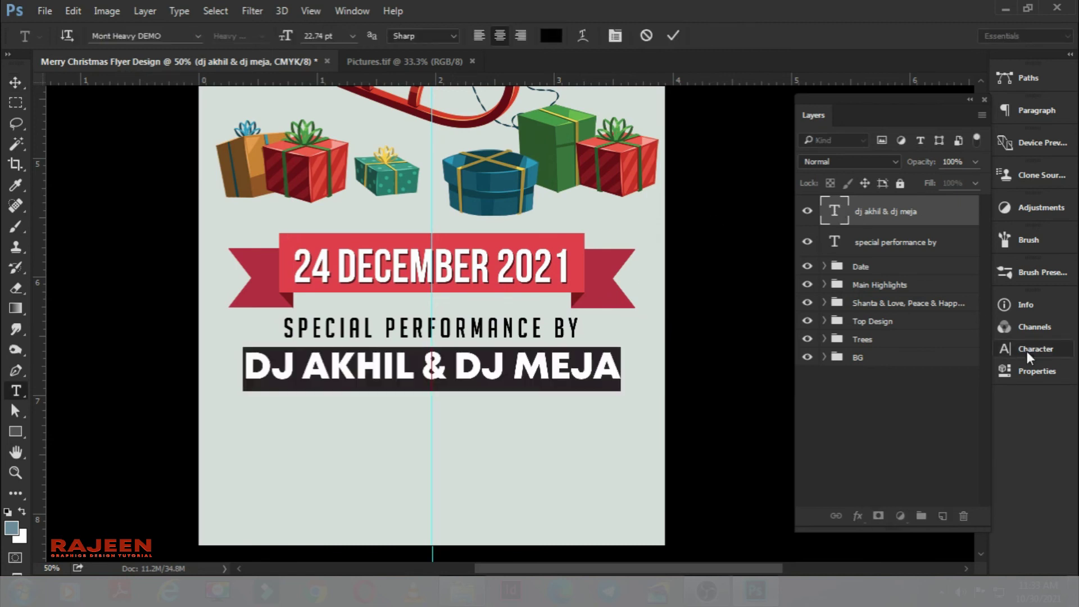
pyautogui.click(1026, 348)
pyautogui.moveTo(824, 383); pyautogui.dragTo(801, 321)
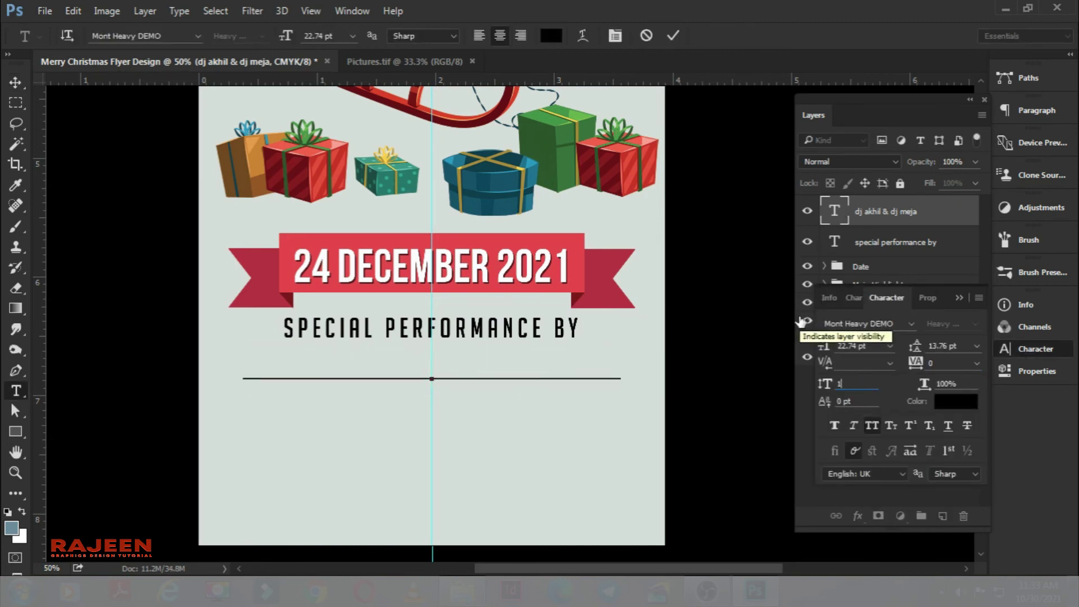
pyautogui.write('110')
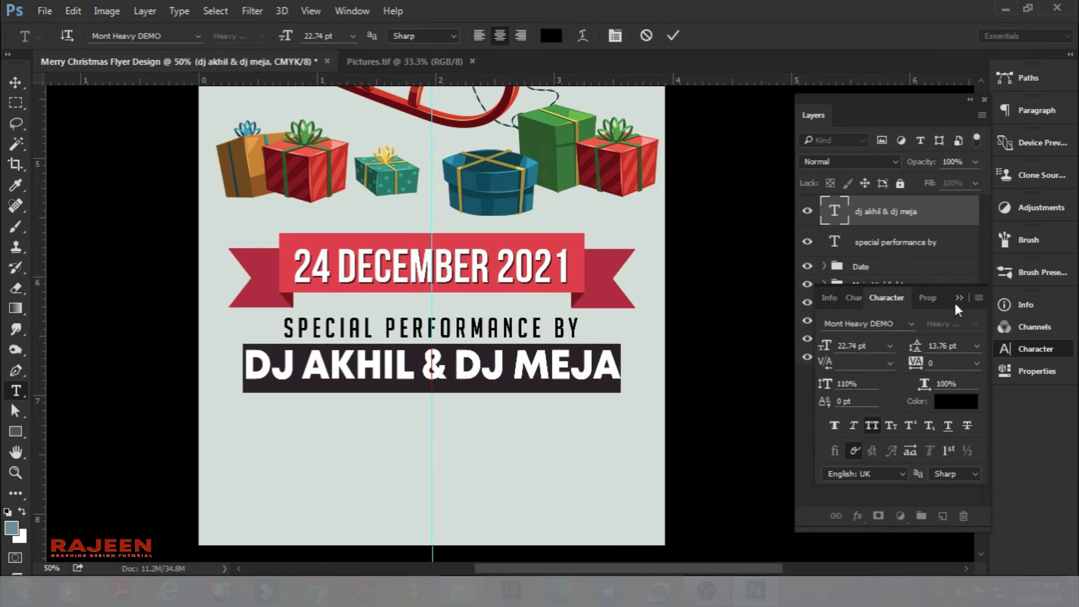
pyautogui.click(955, 298)
pyautogui.click(673, 35)
pyautogui.press('v')
pyautogui.doubleClick(843, 221)
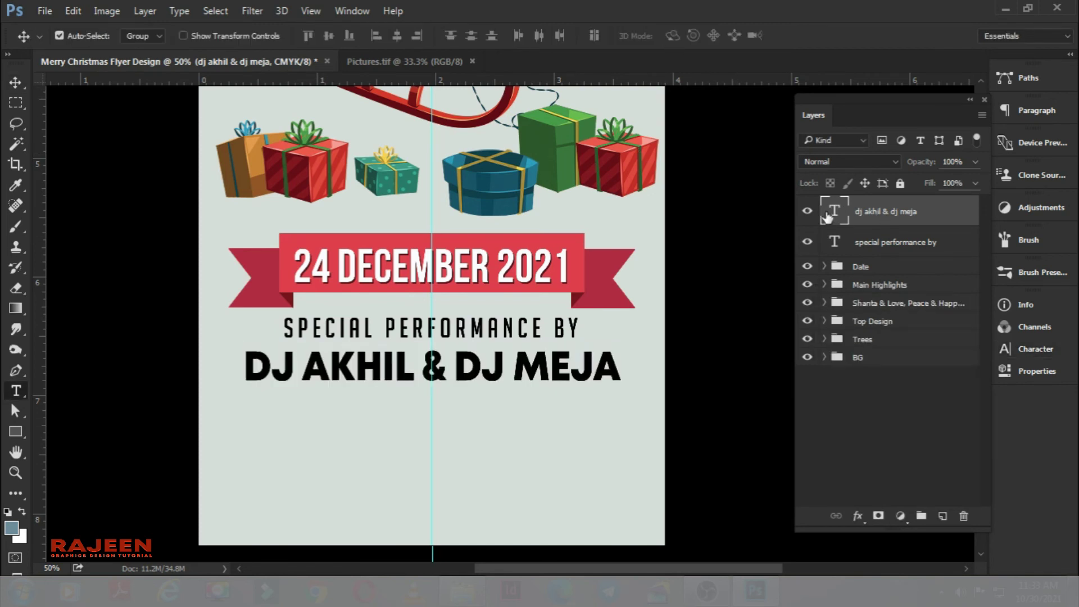
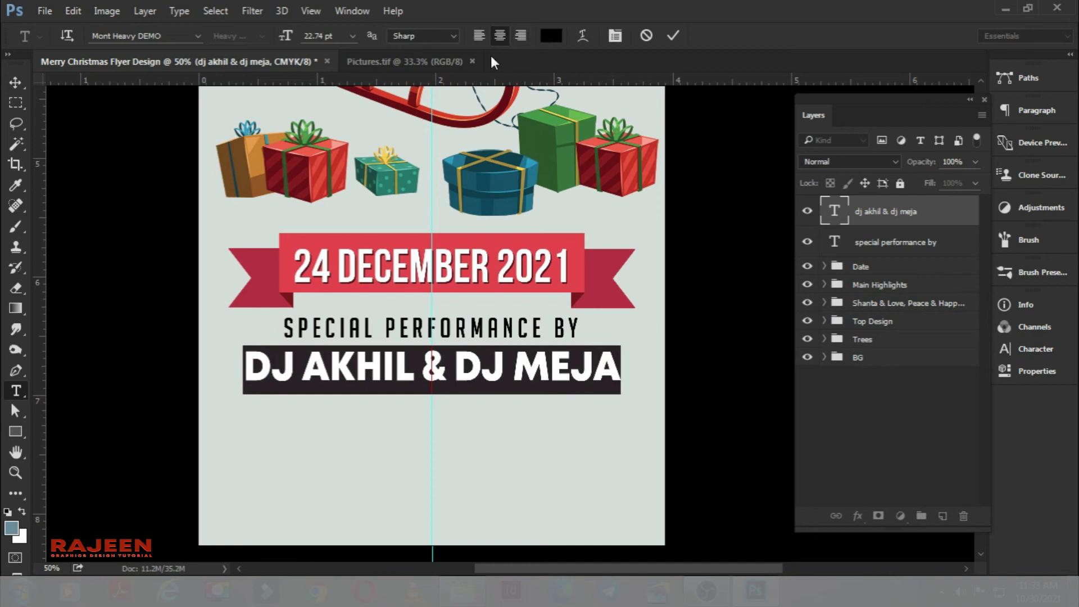
# Recolour the DJ AKHIL & DJ MEJA text to muted purple CMYK 68/72/42/28 and commit it
pyautogui.click(551, 35)
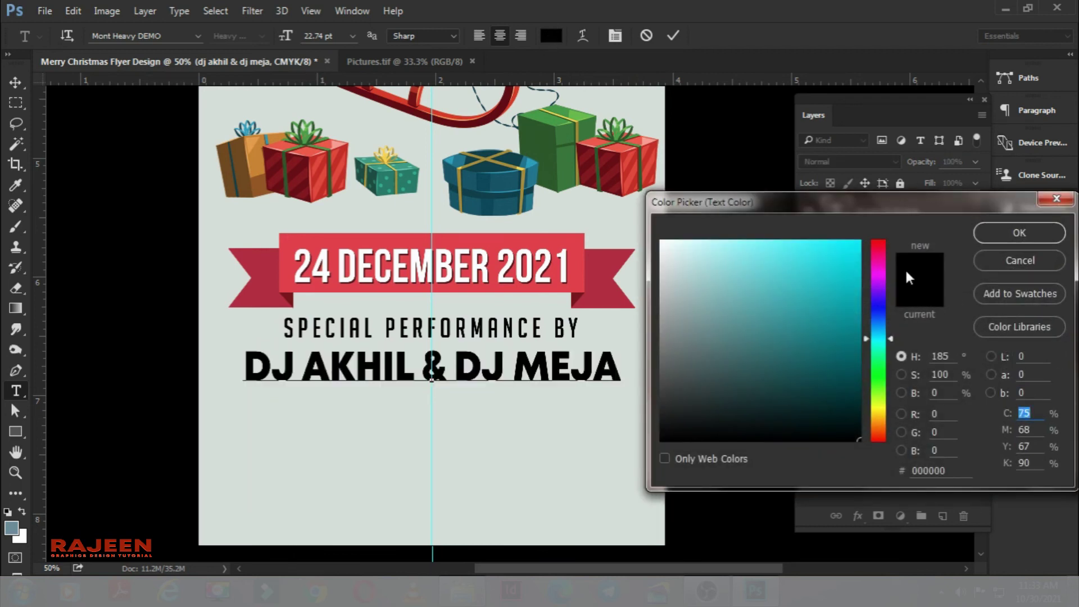
pyautogui.write('68')
pyautogui.write('72')
pyautogui.press('Tab')
pyautogui.write('42')
pyautogui.press('Tab')
pyautogui.write('28')
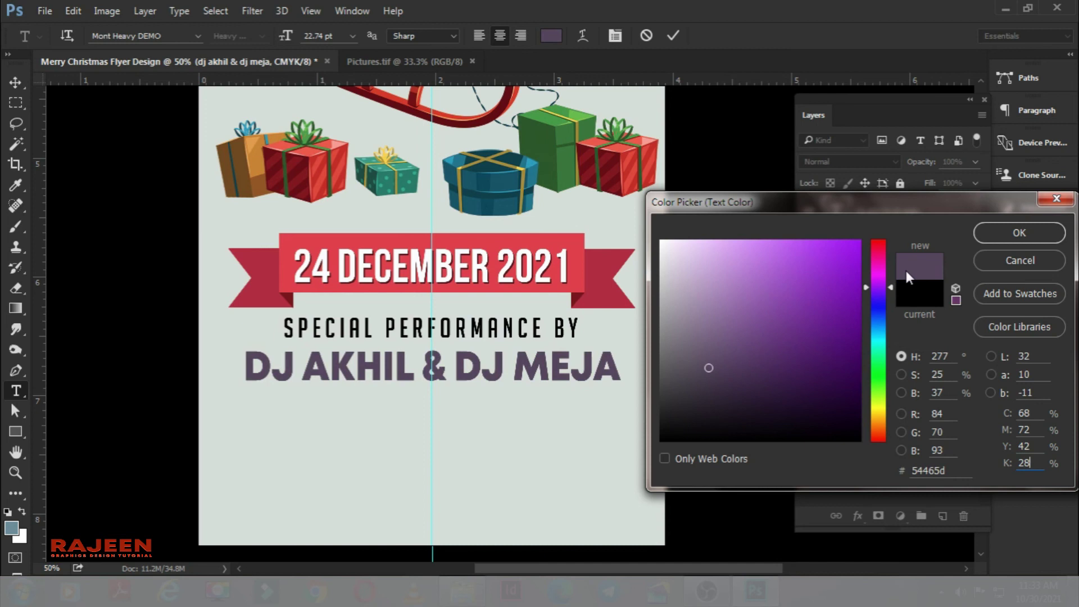
pyautogui.press('Return')
pyautogui.hotkey('ctrl', 'Return')
pyautogui.scroll(-3, 484, 354)
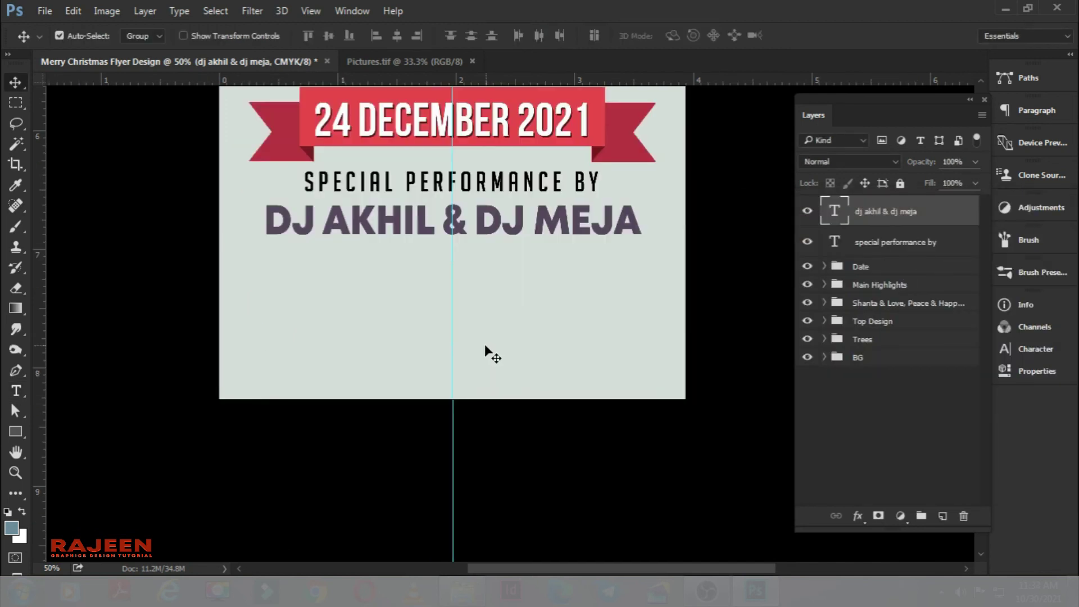
# Draw a long rectangle bar below the DJ names and make it slightly taller
pyautogui.click(944, 516)
pyautogui.hotkey('ctrl', '+')
pyautogui.scroll(2, 484, 252)
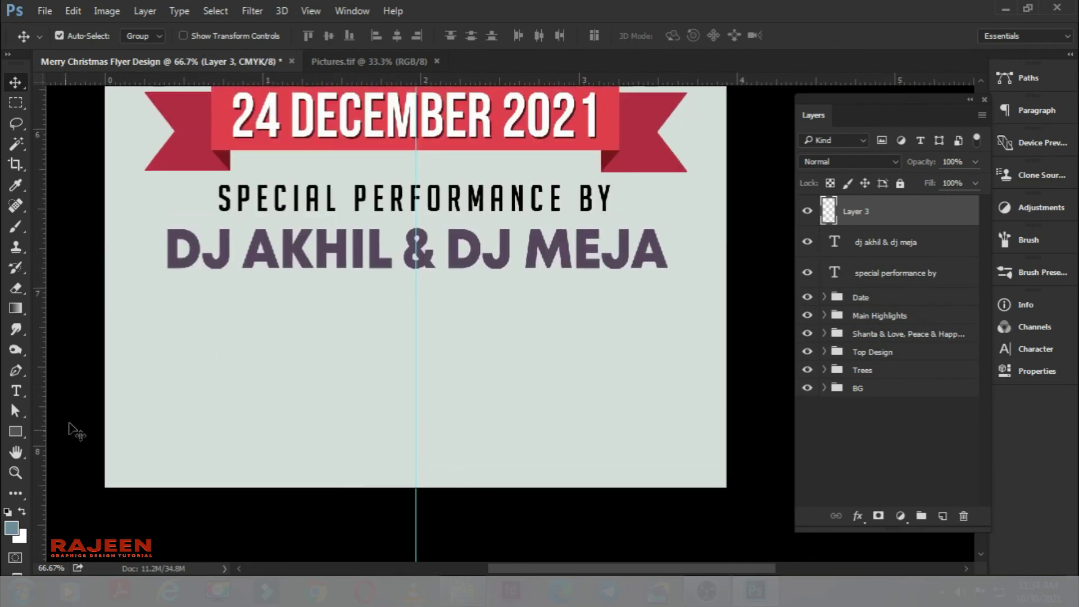
pyautogui.click(15, 431)
pyautogui.scroll(1, 179, 315)
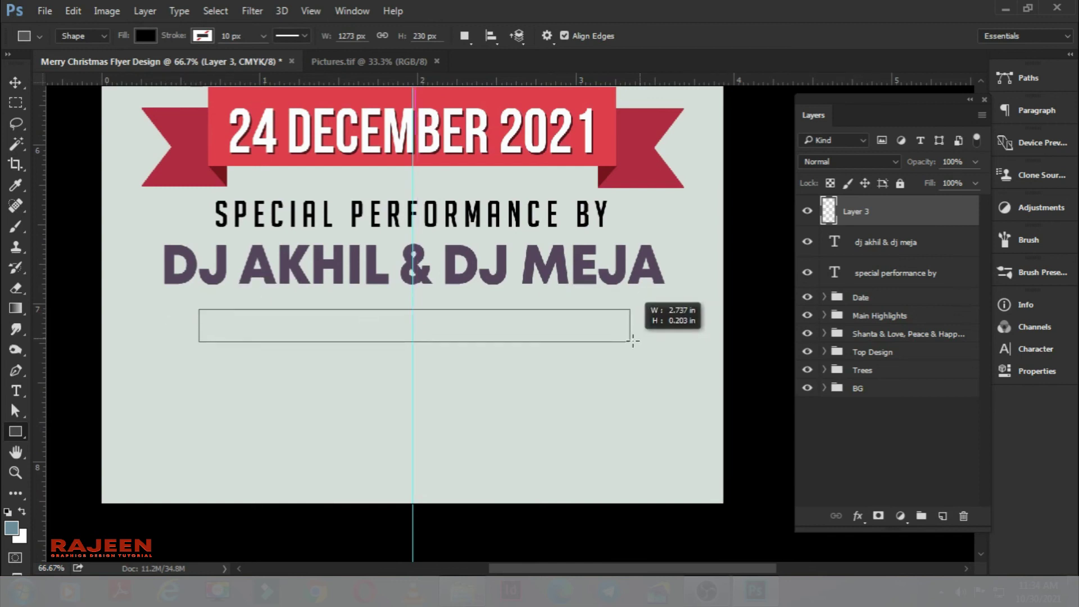
pyautogui.moveTo(200, 309); pyautogui.dragTo(629, 341)
pyautogui.click(959, 260)
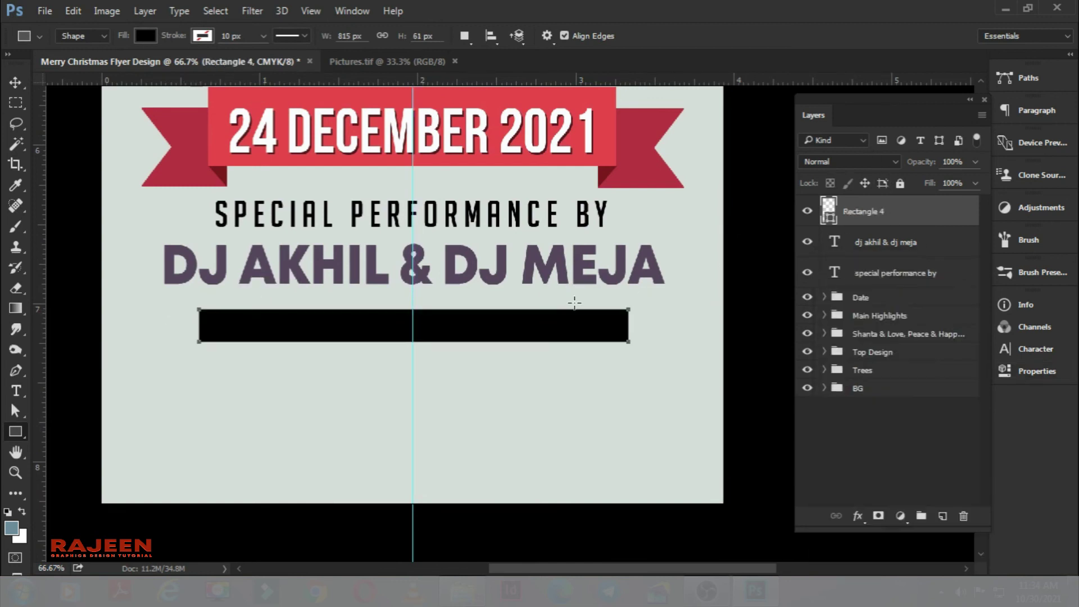
pyautogui.press('v')
pyautogui.hotkey('ctrl', 't')
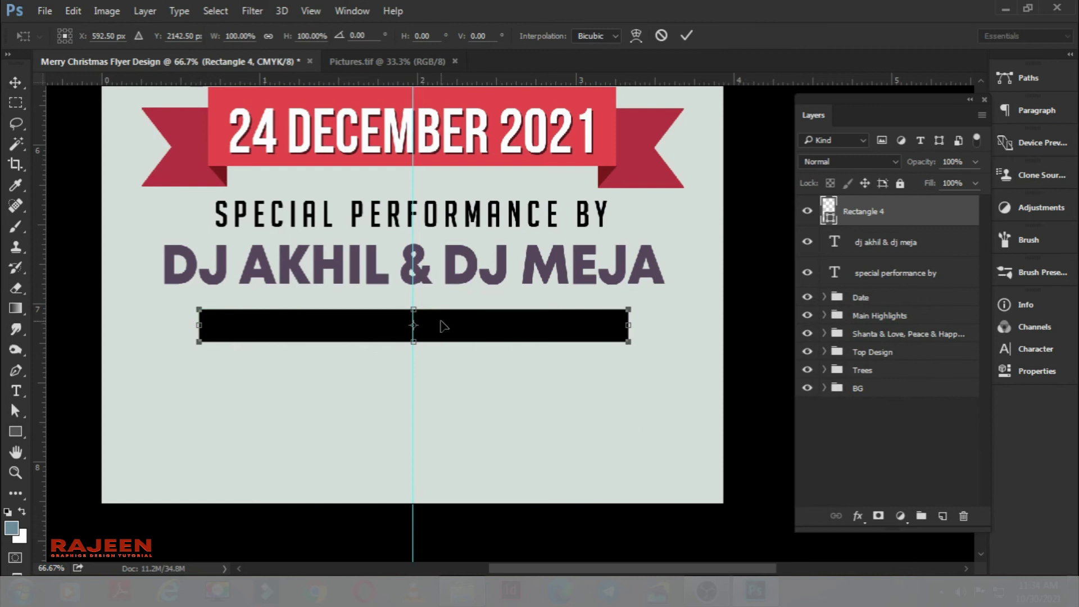
pyautogui.scroll(1, 442, 325)
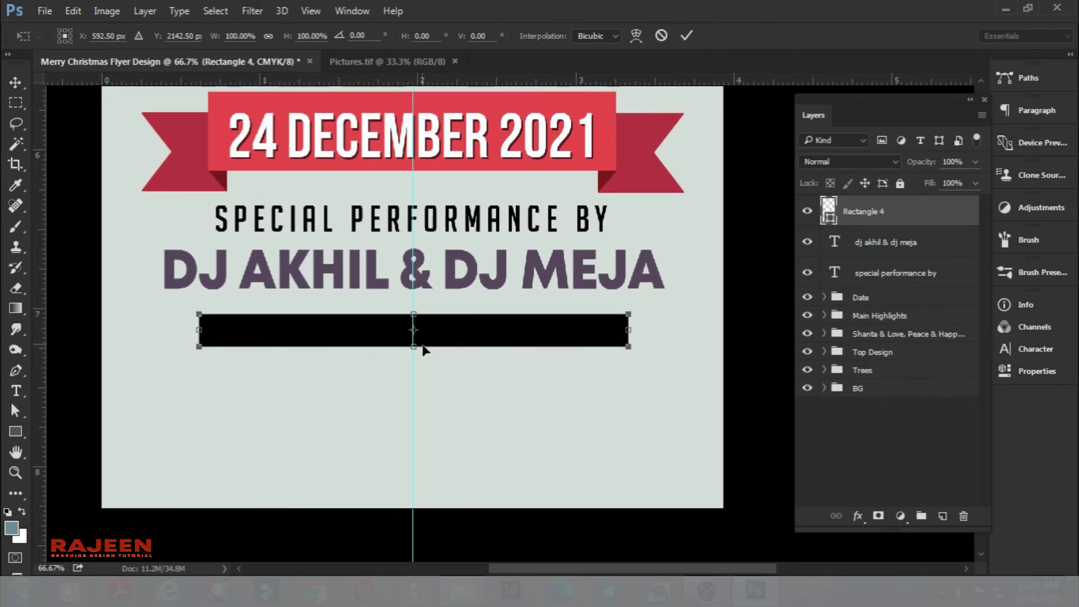
pyautogui.moveTo(413, 347); pyautogui.dragTo(413, 352)
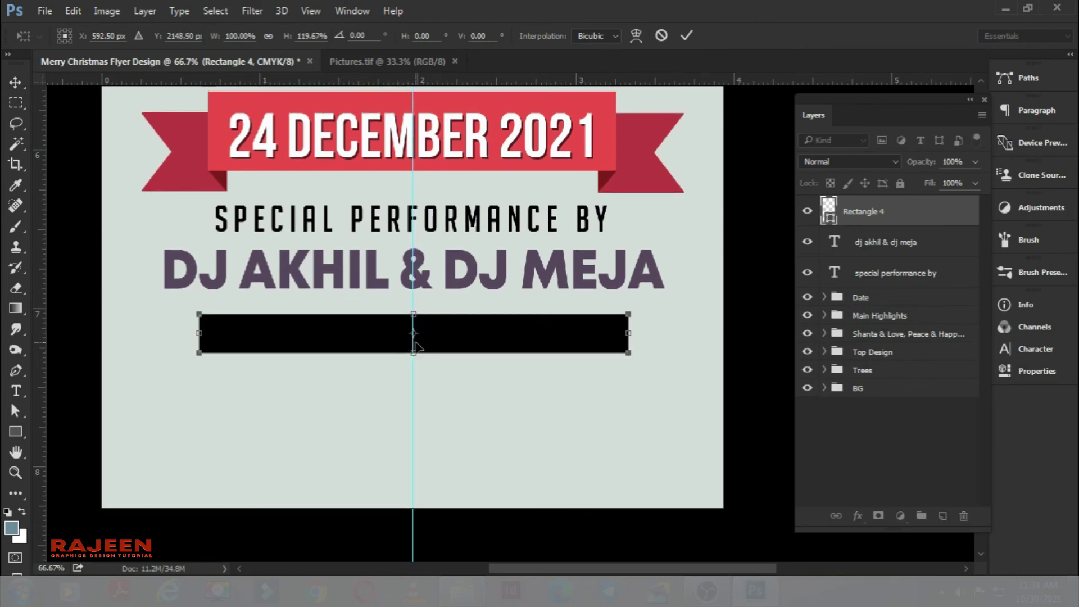
pyautogui.press('Return')
# Draw a small purple-filled square below the bar on a new layer
pyautogui.hotkey('ctrl', '0')
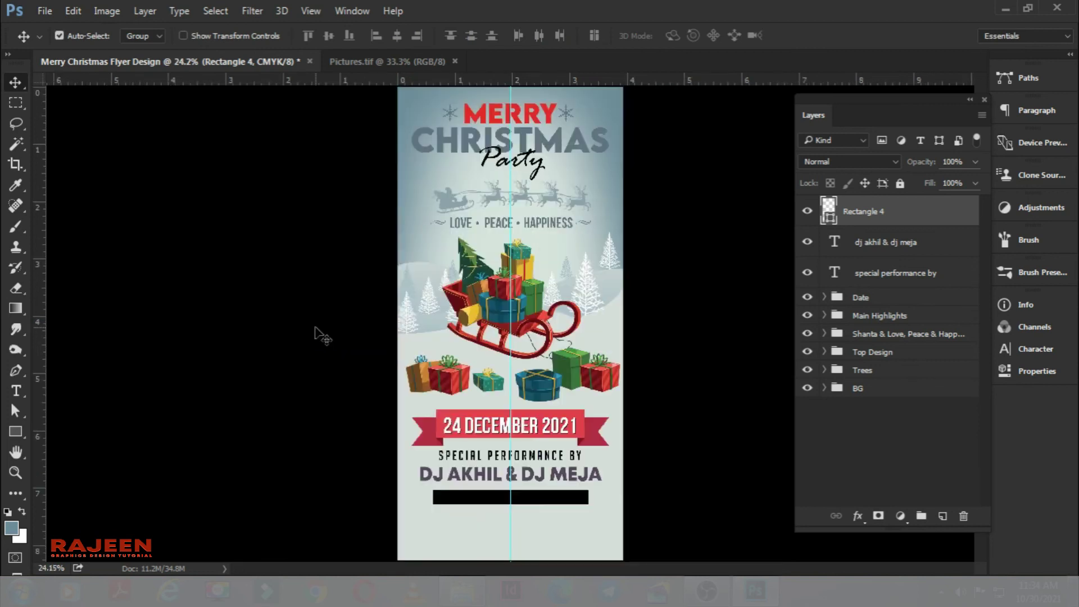
pyautogui.hotkey('ctrl', '+')
pyautogui.hotkey('ctrl', '+')
pyautogui.hotkey('ctrl', '+')
pyautogui.scroll(-3, 313, 332)
pyautogui.scroll(-7, 410, 304)
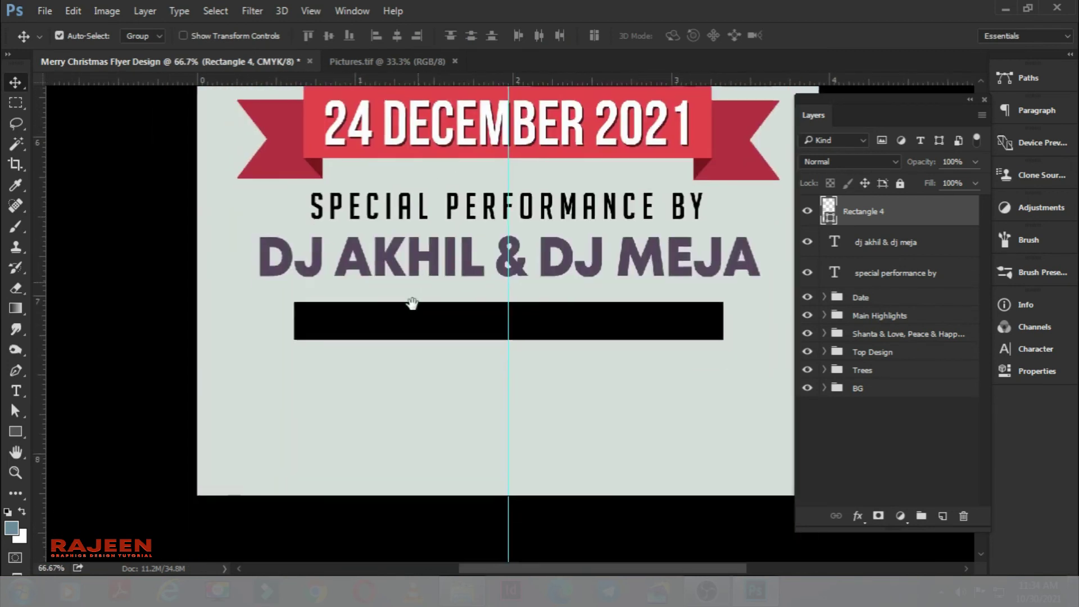
pyautogui.hotkey('ctrl', '+')
pyautogui.scroll(1, 281, 280)
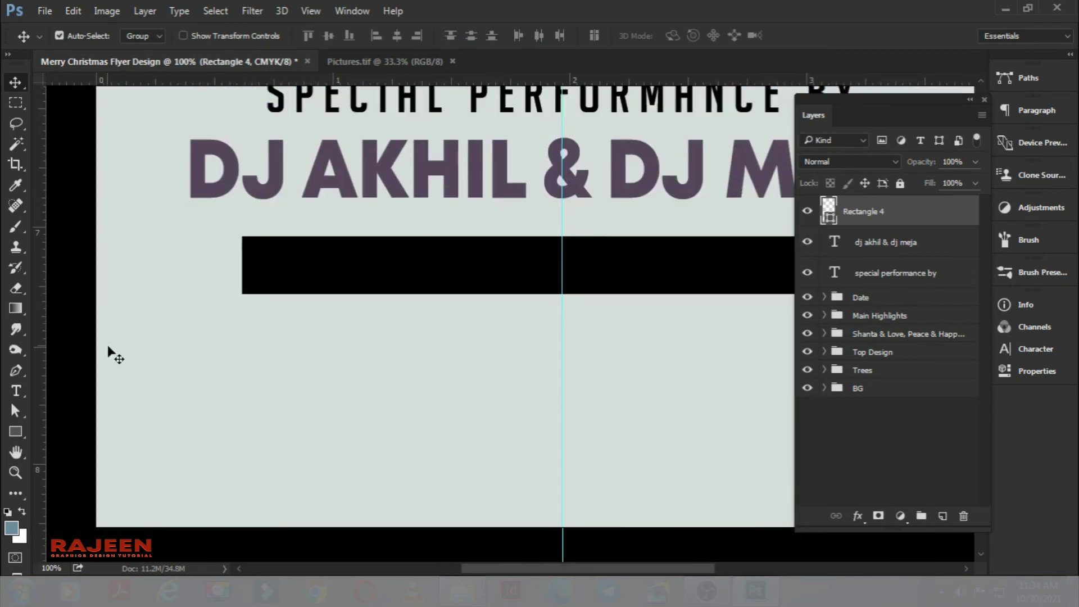
pyautogui.click(19, 431)
pyautogui.click(965, 515)
pyautogui.click(145, 36)
pyautogui.click(184, 180)
pyautogui.moveTo(255, 316); pyautogui.dragTo(307, 367)
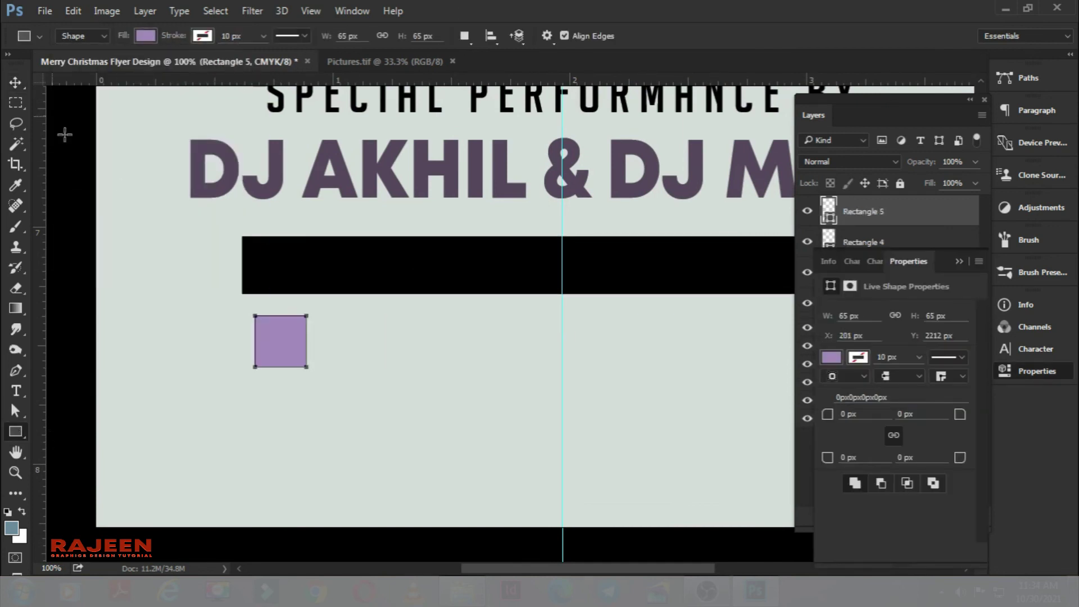
# Rotate the square into a diamond on the bar's left end and copy it to the right end
pyautogui.press('v')
pyautogui.click(955, 263)
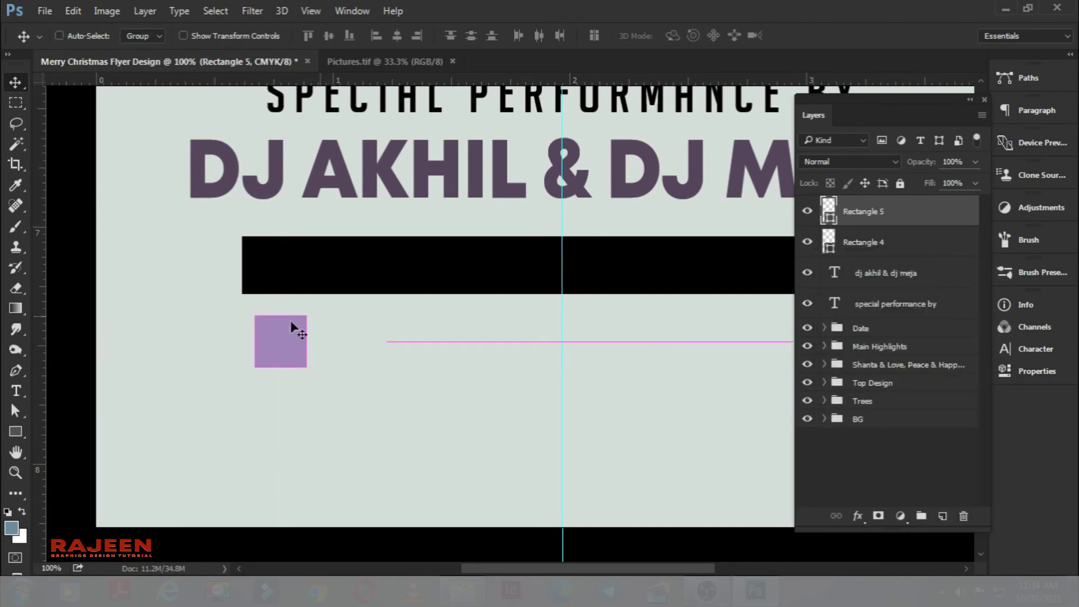
pyautogui.hotkey('ctrl', 't')
pyautogui.moveTo(315, 337); pyautogui.dragTo(349, 306)
pyautogui.moveTo(300, 340)
pyautogui.mouseDown()
pyautogui.moveTo(247, 264)
pyautogui.moveTo(260, 264)
pyautogui.mouseUp()
pyautogui.press('Return')
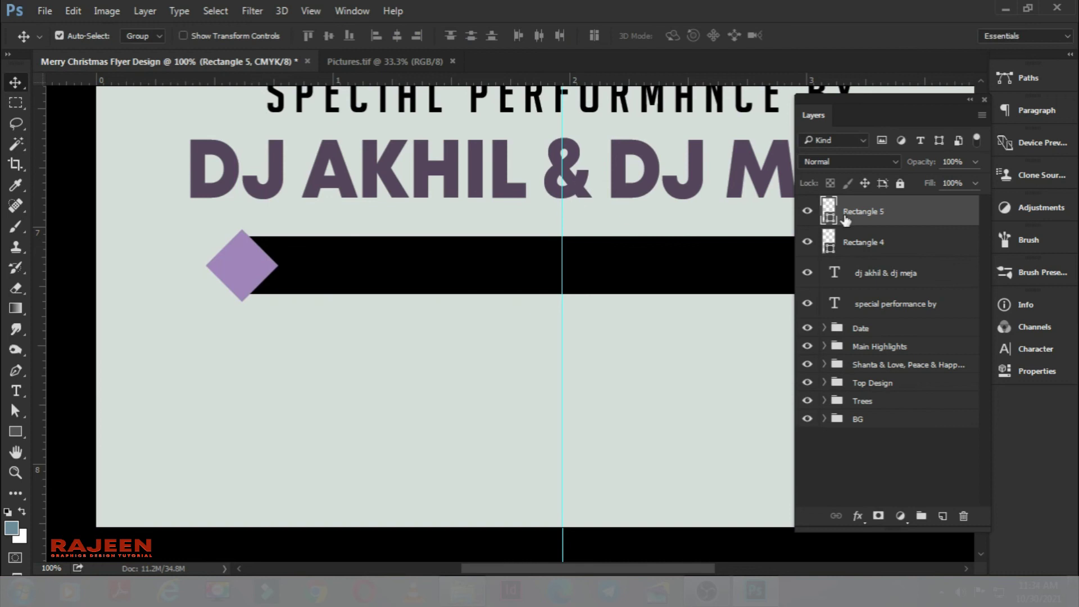
pyautogui.hscroll(3, 216, 313)
pyautogui.moveTo(73, 247)
pyautogui.mouseDown()
pyautogui.moveTo(743, 250)
pyautogui.moveTo(725, 249)
pyautogui.mouseUp()
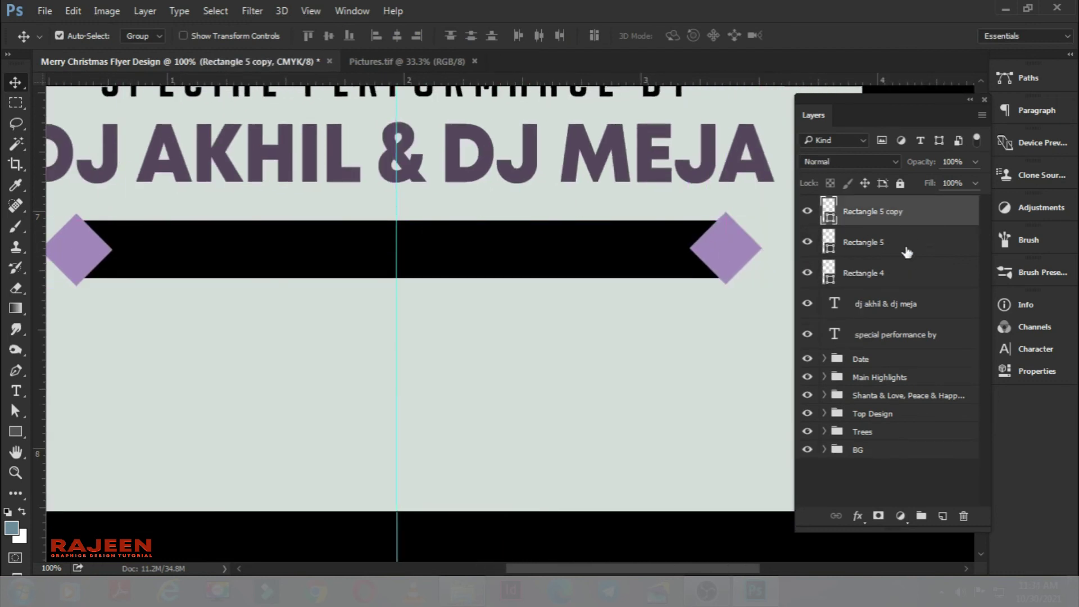
# Subtract the diamonds from the bar ends to make notches and fill the ribbon with the date ribbon's red
pyautogui.keyDown('shift'); pyautogui.click(899, 273); pyautogui.keyUp('shift')
pyautogui.click(145, 11)
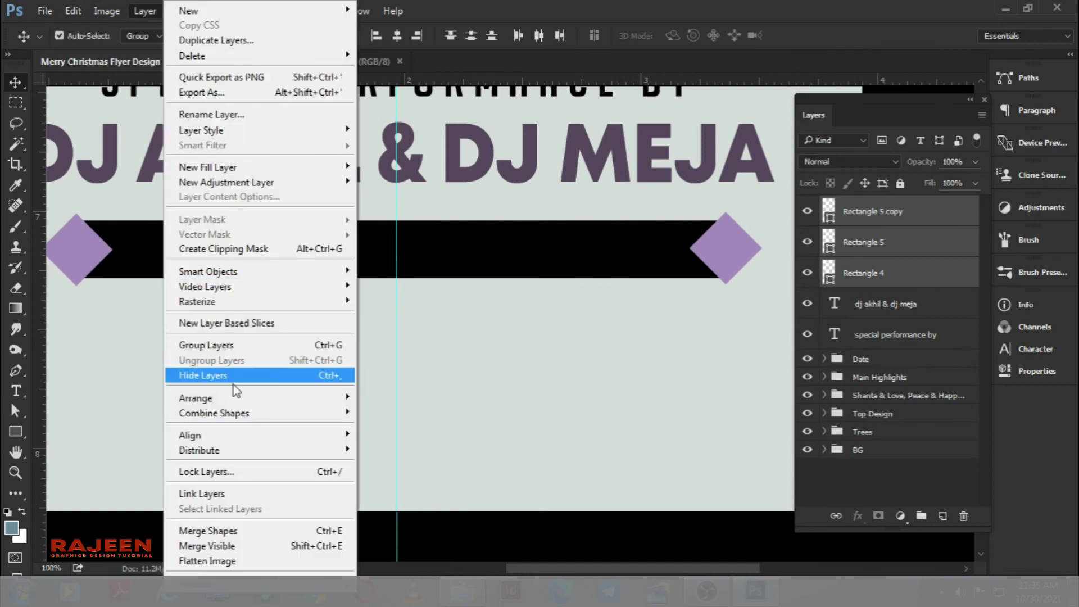
pyautogui.click(422, 427)
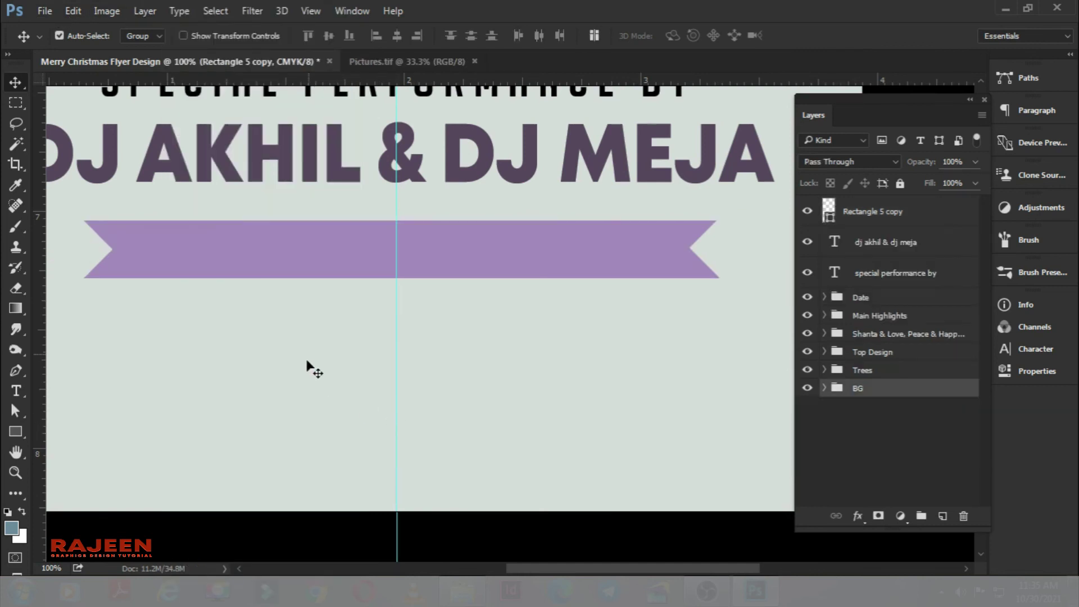
pyautogui.hotkey('ctrl', '-')
pyautogui.hotkey('ctrl', '-')
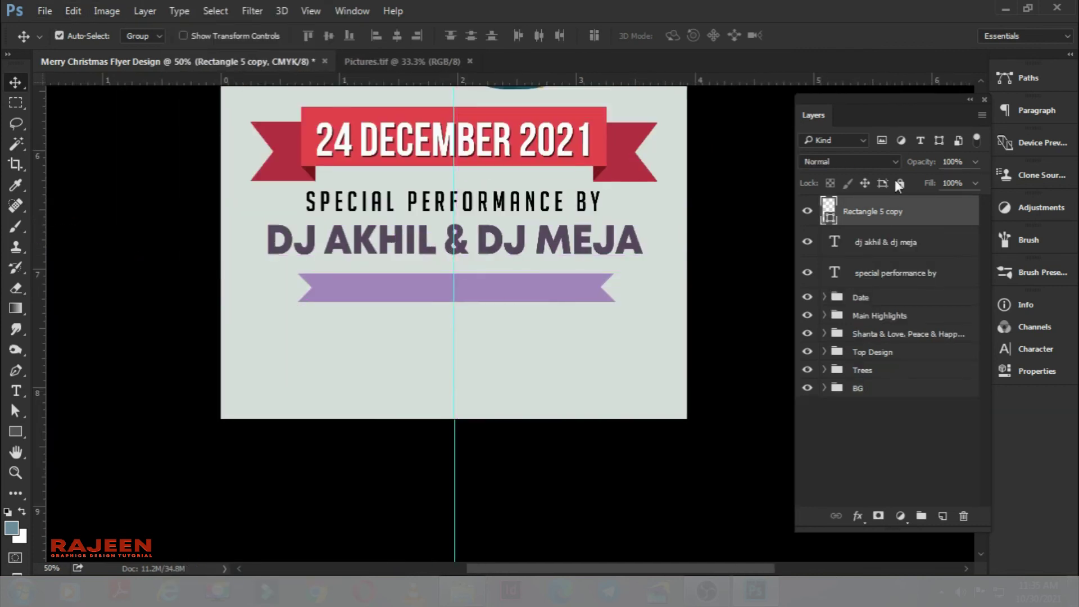
pyautogui.doubleClick(829, 211)
pyautogui.click(593, 112)
pyautogui.click(1018, 231)
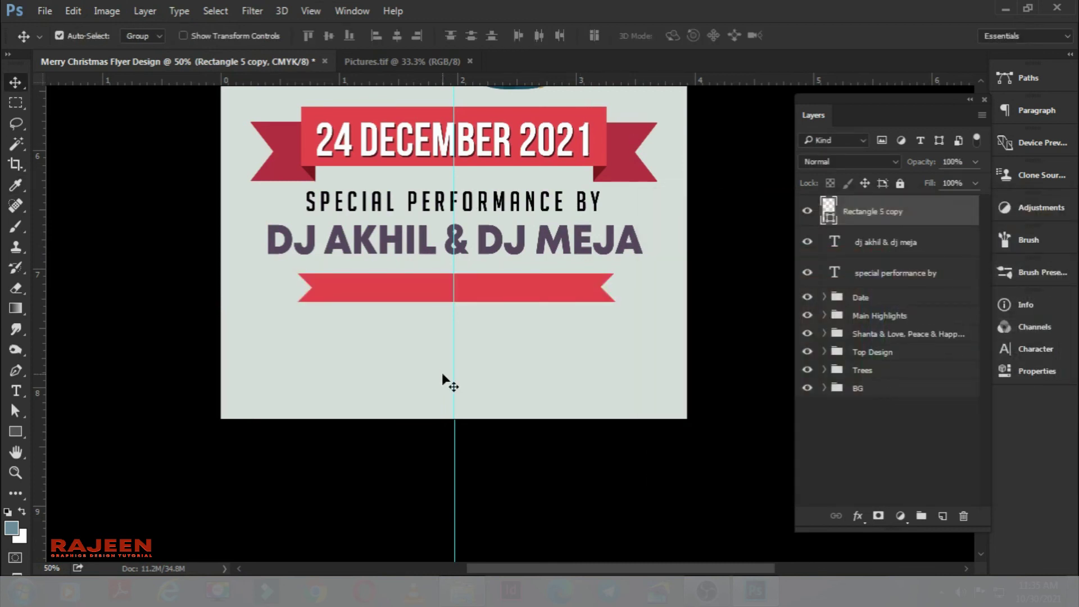
# Stretch the red ribbon taller and nudge it slightly left
pyautogui.moveTo(492, 318); pyautogui.dragTo(486, 340)
pyautogui.hotkey('ctrl', 't')
pyautogui.hotkey('ctrl', '+')
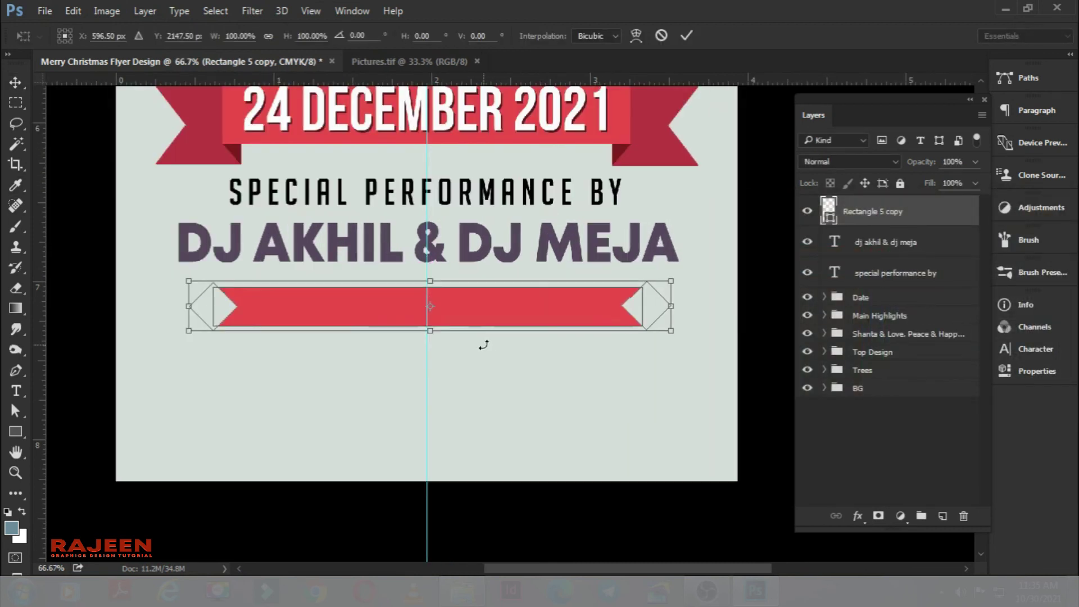
pyautogui.moveTo(429, 330); pyautogui.dragTo(429, 338)
pyautogui.press('Return')
pyautogui.hotkey('shift', 'Left')
pyautogui.hotkey('ctrl', 't')
pyautogui.press('Return')
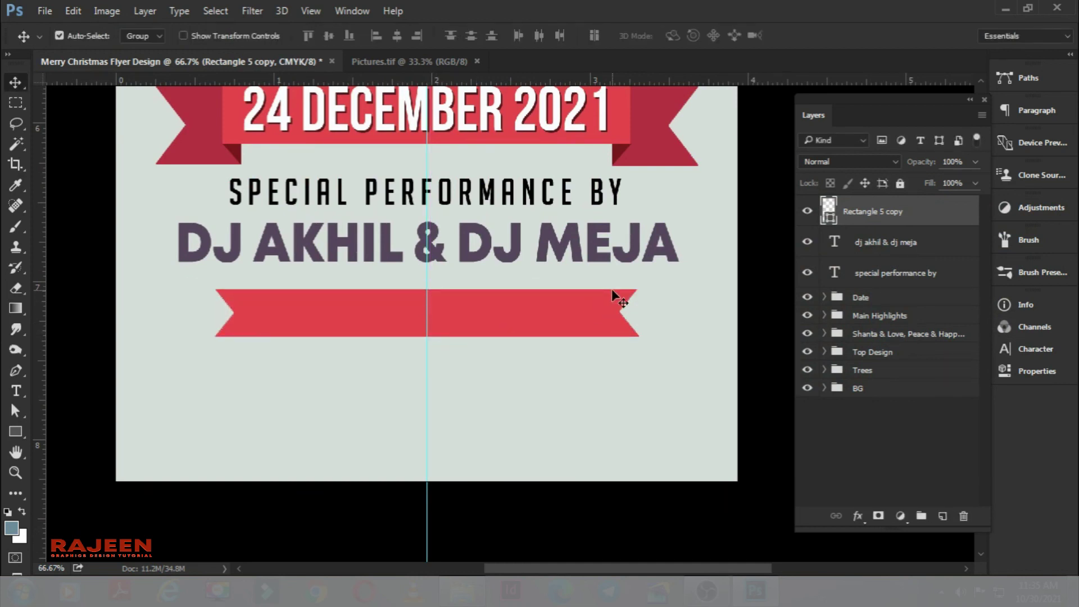
# Type 'YOUR CLUB NAME' in white on a new layer
pyautogui.click(943, 515)
pyautogui.click(17, 393)
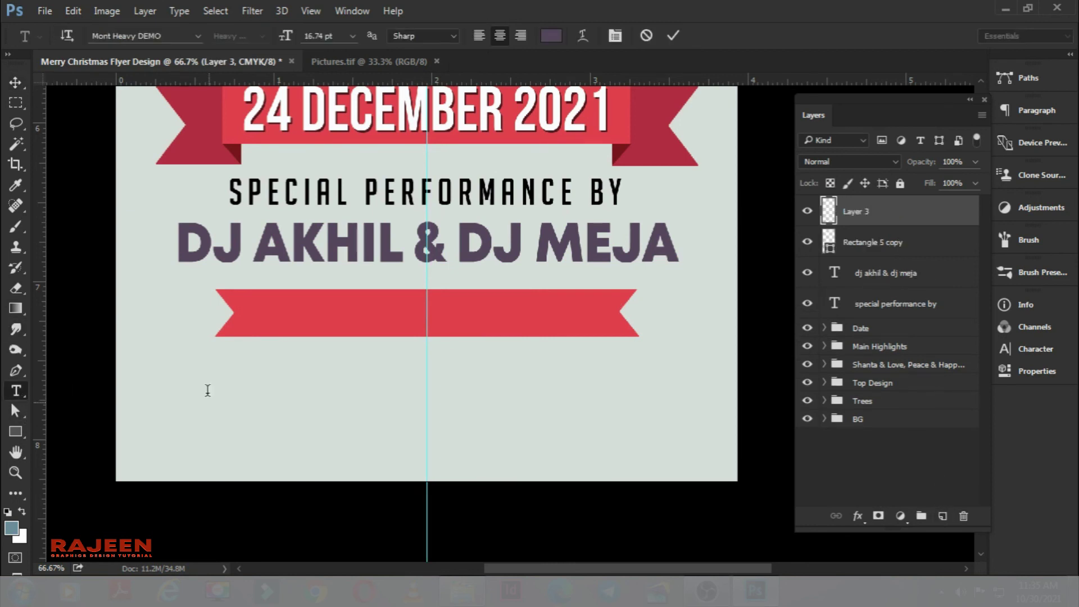
pyautogui.click(208, 402)
pyautogui.write('YOUR CLUB NAME')
pyautogui.hotkey('ctrl', 'a')
pyautogui.click(548, 36)
pyautogui.click(672, 242)
pyautogui.click(1016, 229)
pyautogui.hotkey('ctrl', 'Return')
# Move the club name text onto the red ribbon and shrink it to fit
pyautogui.click(16, 82)
pyautogui.hotkey('ctrl', 't')
pyautogui.moveTo(244, 392); pyautogui.dragTo(464, 321)
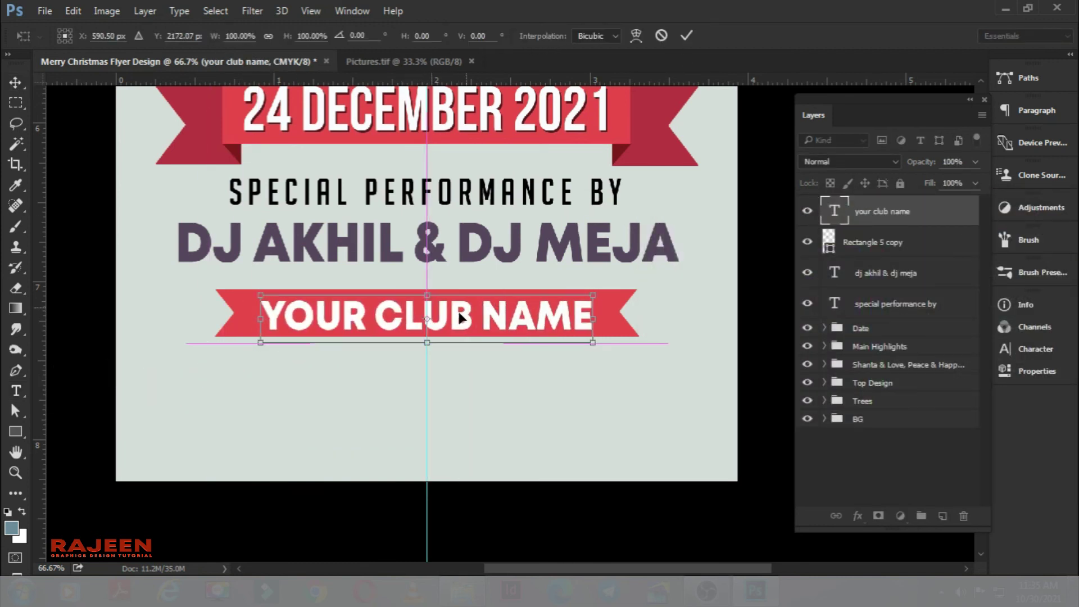
pyautogui.moveTo(596, 295); pyautogui.dragTo(548, 303)
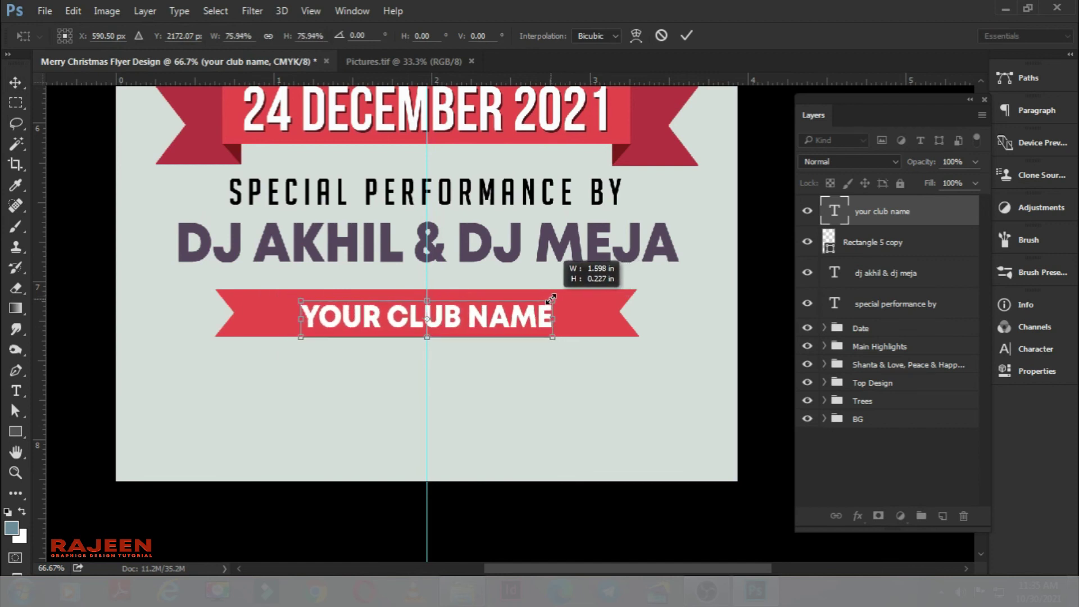
pyautogui.press('Return')
# Widen the club name's letter tracking to 220
pyautogui.doubleClick(834, 213)
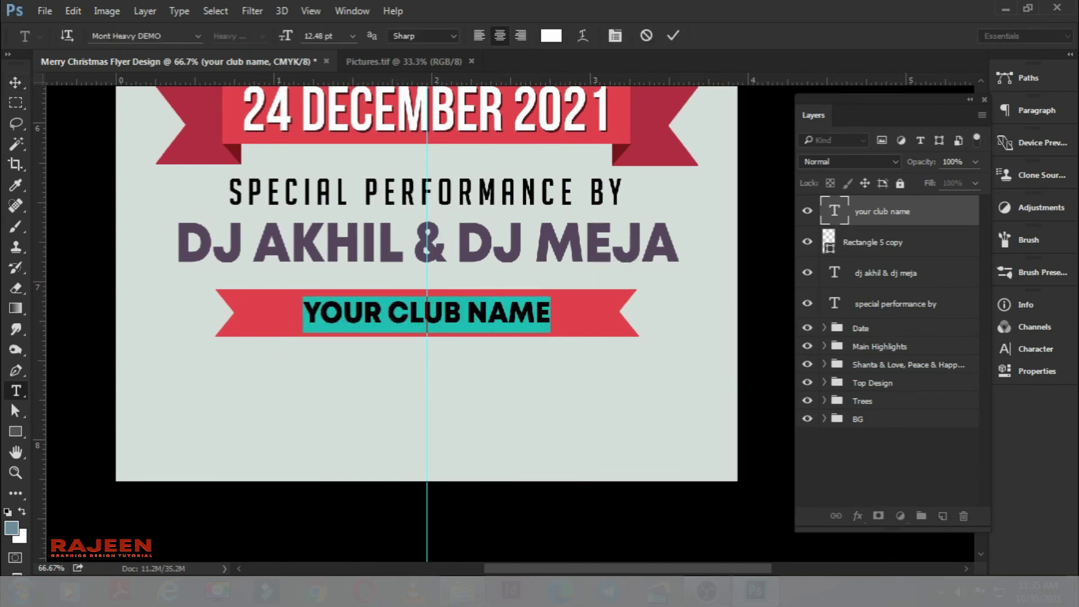
pyautogui.click(1035, 349)
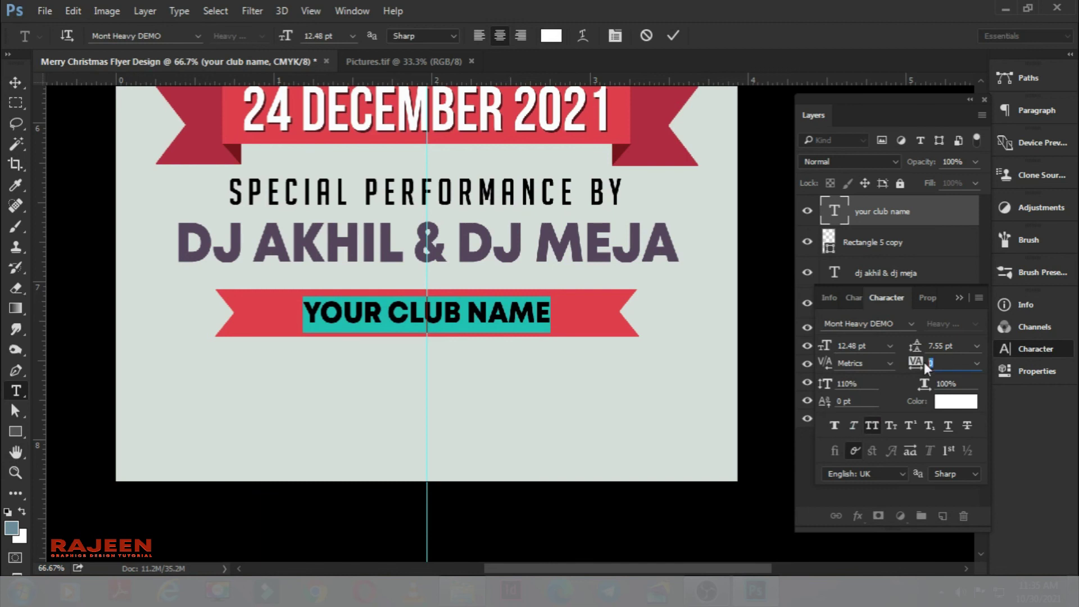
pyautogui.press('Up')
pyautogui.press('Up')
pyautogui.press('Up')
pyautogui.press('Up')
pyautogui.press('Up')
pyautogui.press('Up')
pyautogui.press('Up')
pyautogui.press('Up')
pyautogui.press('Up')
pyautogui.press('Up')
pyautogui.press('Up')
pyautogui.press('Up')
pyautogui.press('Up')
pyautogui.press('Up')
pyautogui.press('Up')
pyautogui.press('Up')
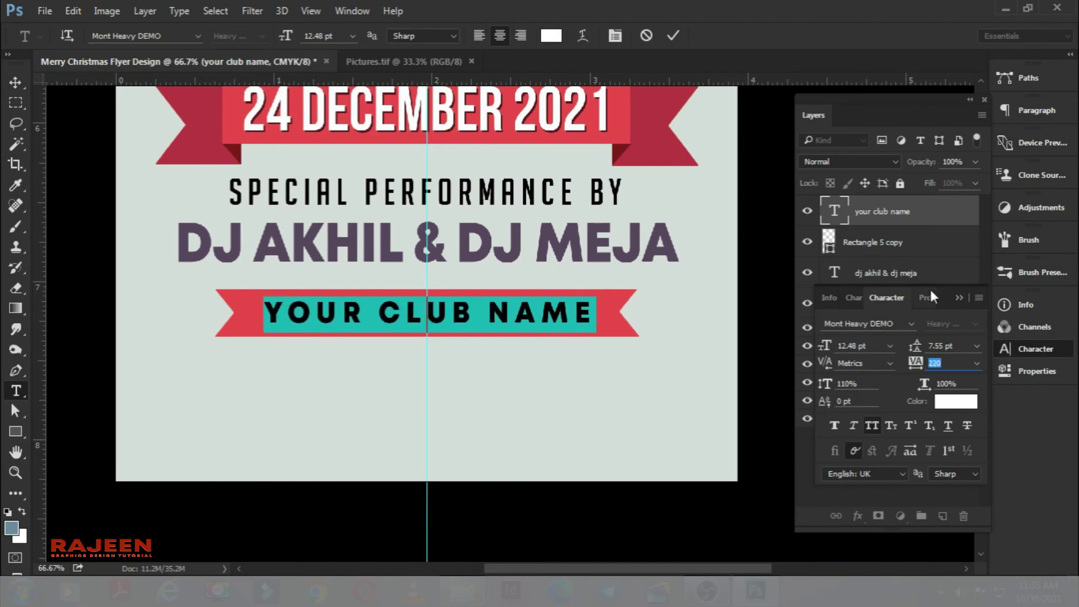
pyautogui.click(959, 298)
pyautogui.click(673, 35)
pyautogui.press('v')
pyautogui.moveTo(498, 356); pyautogui.dragTo(491, 320)
pyautogui.click(21, 397)
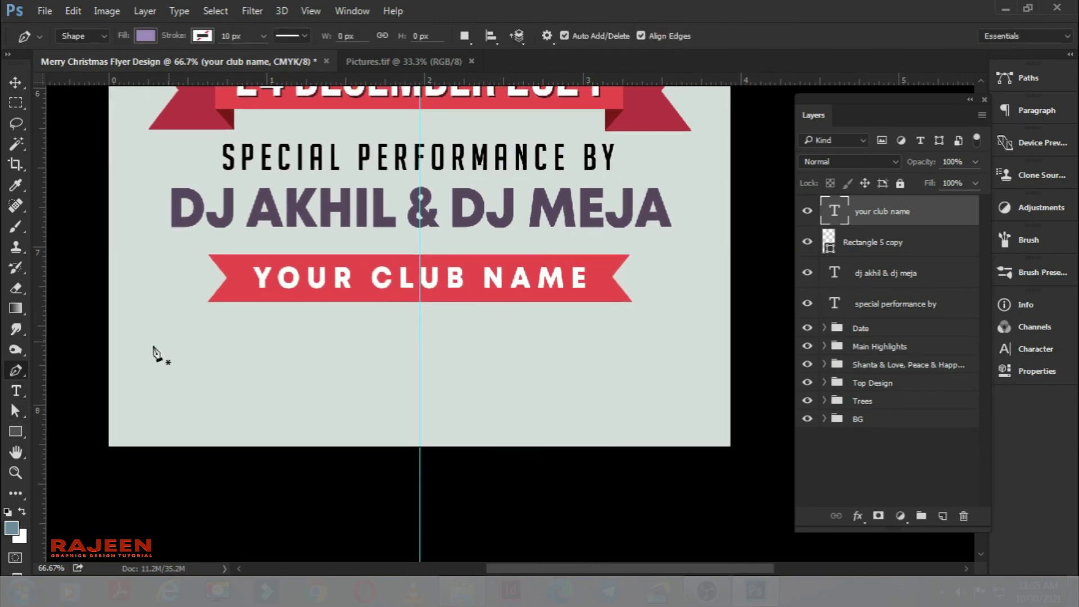
# Type '2ND STREET, LOS ANGLES, CALIFORNIA, USA, 456789' in BigNoodleTitling with tracking 0
pyautogui.click(184, 346)
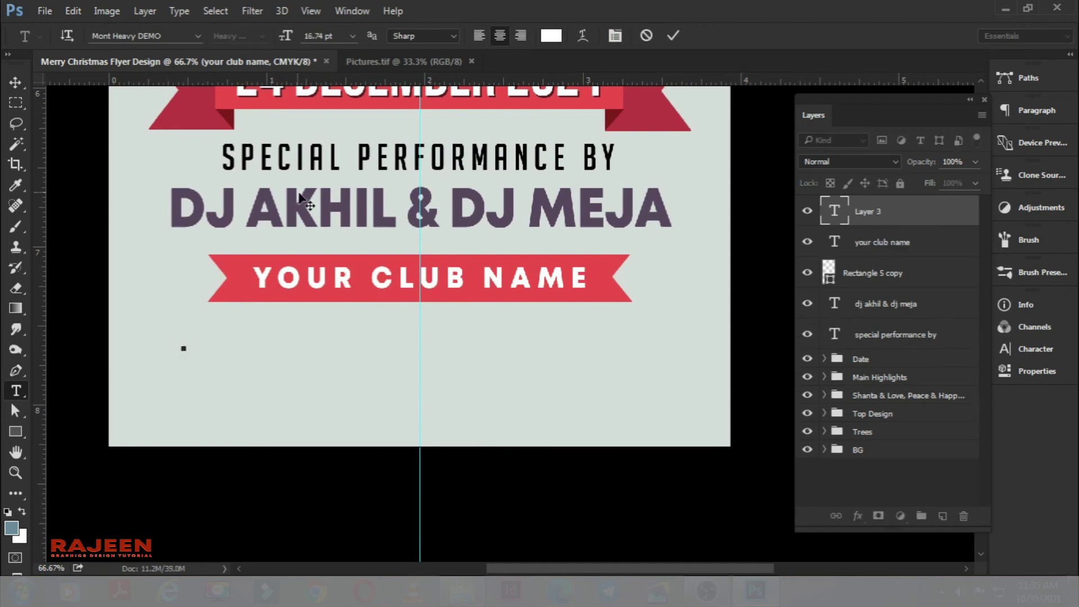
pyautogui.click(166, 36)
pyautogui.write('big no')
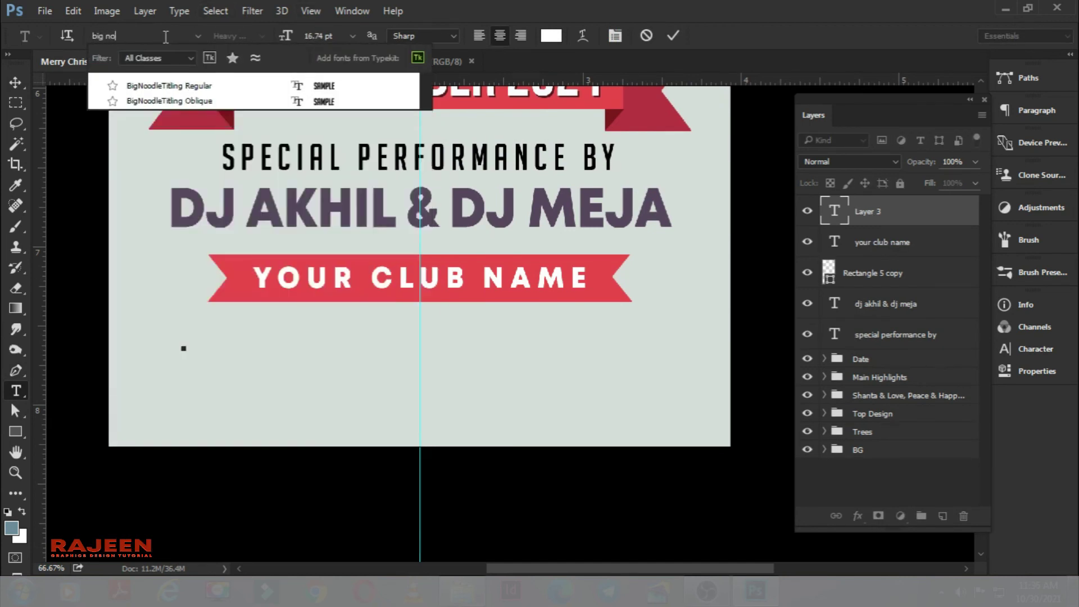
pyautogui.press('Return')
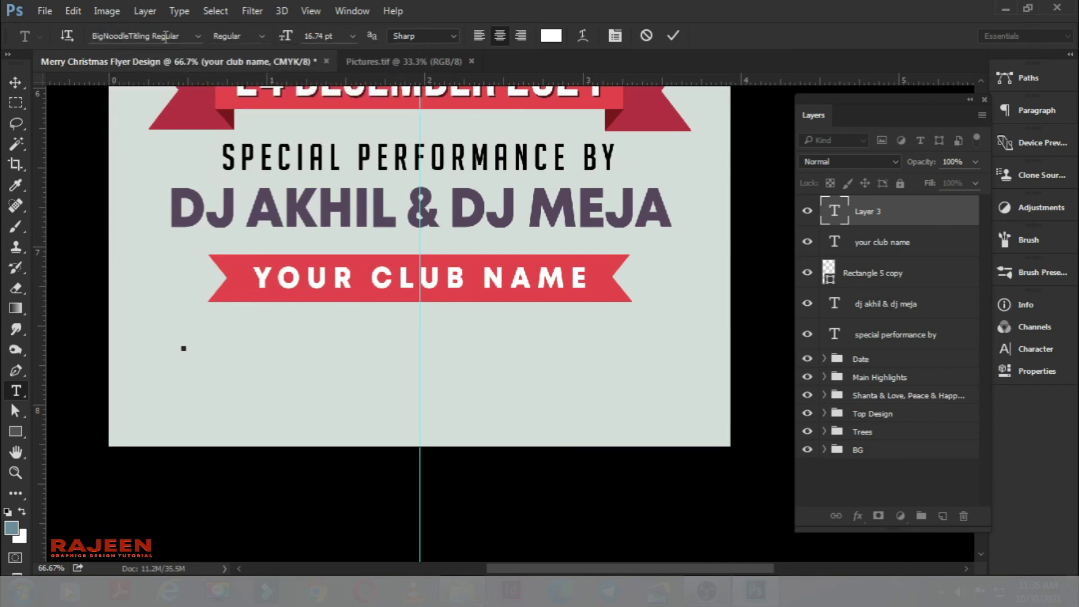
pyautogui.write('2ND STREET, LOS ANGLES, CALIFORNIA, USA, 456789')
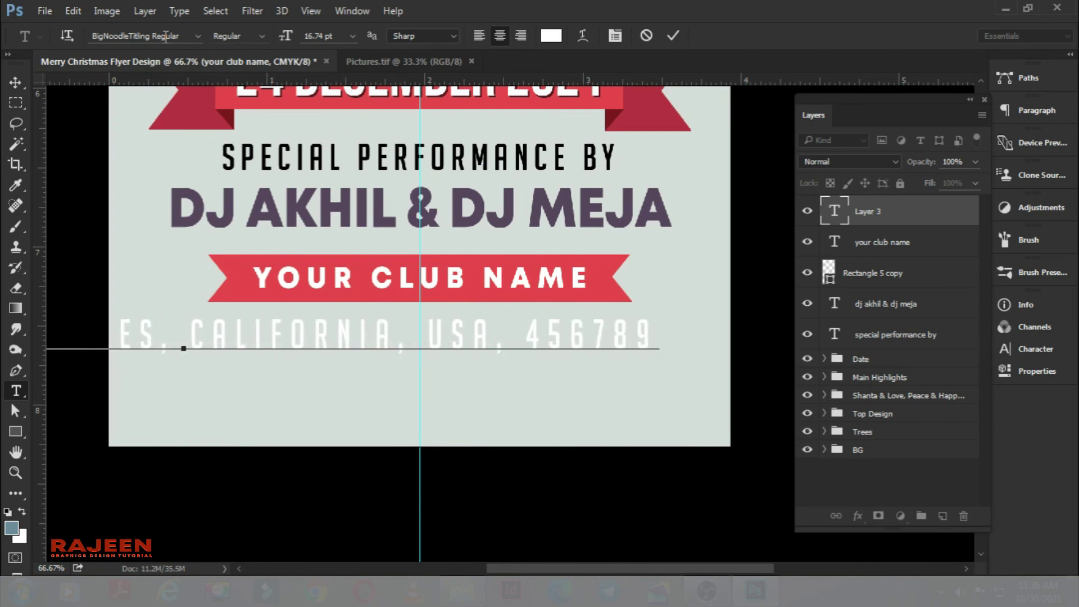
pyautogui.hotkey('ctrl', 'a')
pyautogui.click(1010, 355)
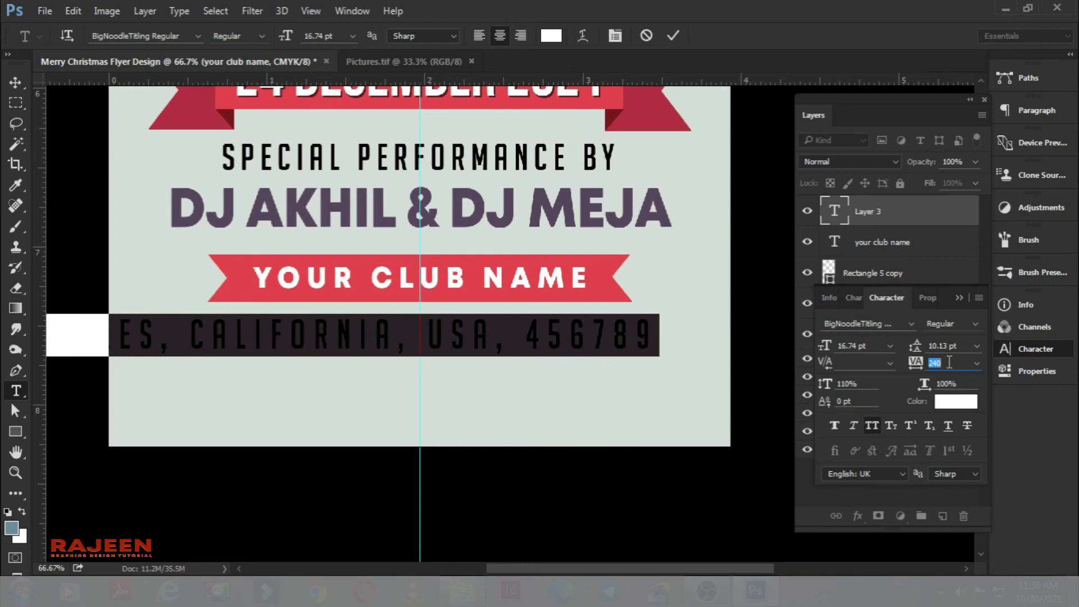
pyautogui.write('0')
pyautogui.press('Return')
pyautogui.click(959, 294)
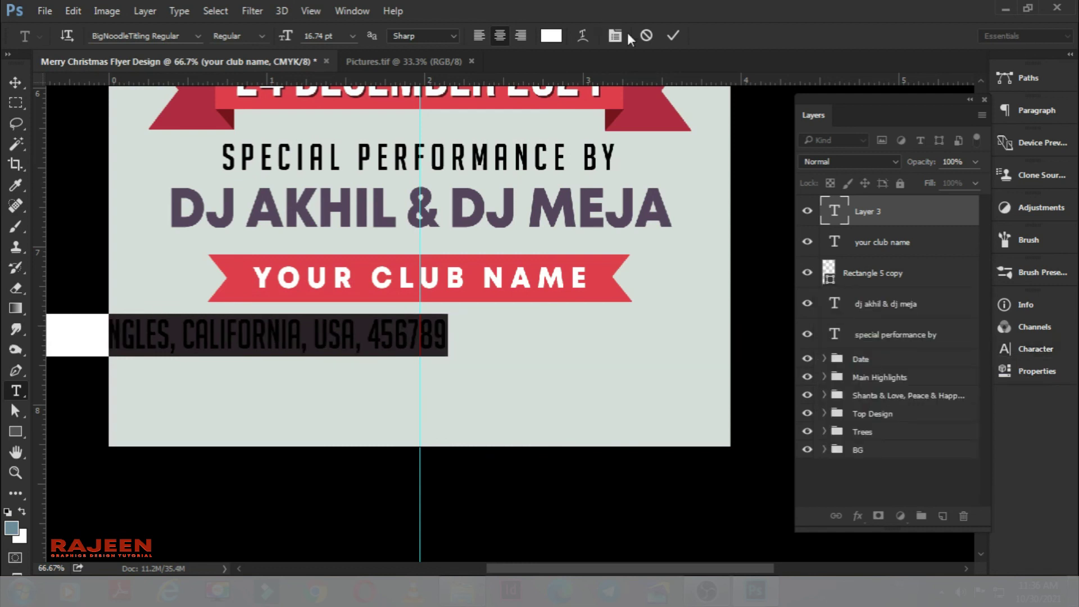
pyautogui.click(672, 35)
# Centre the address text under the club name banner
pyautogui.click(15, 82)
pyautogui.hotkey('ctrl', 't')
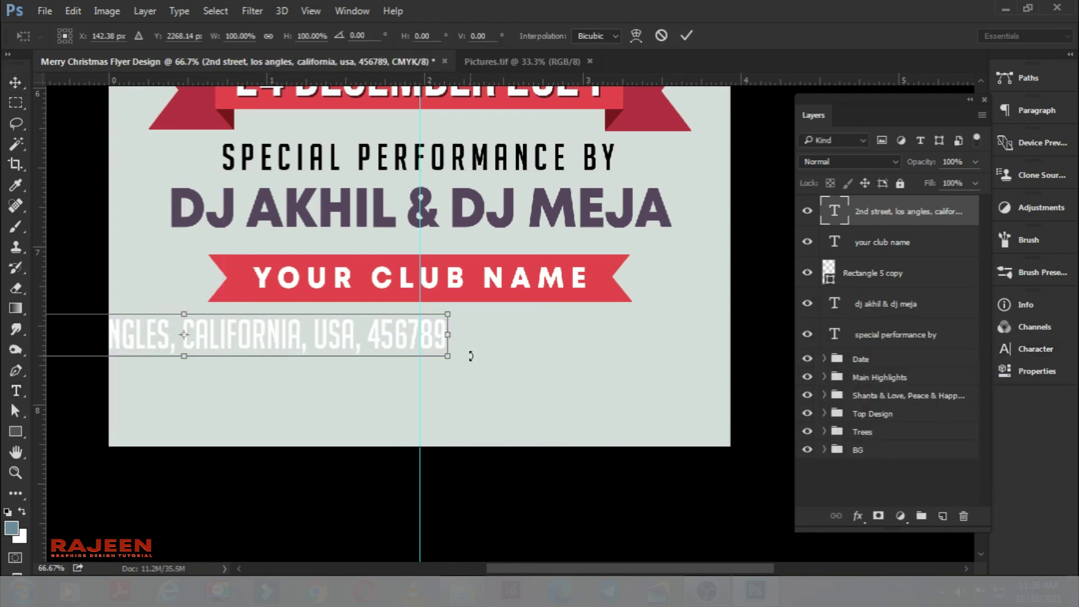
pyautogui.moveTo(272, 341)
pyautogui.mouseDown()
pyautogui.moveTo(446, 336)
pyautogui.moveTo(429, 330)
pyautogui.mouseUp()
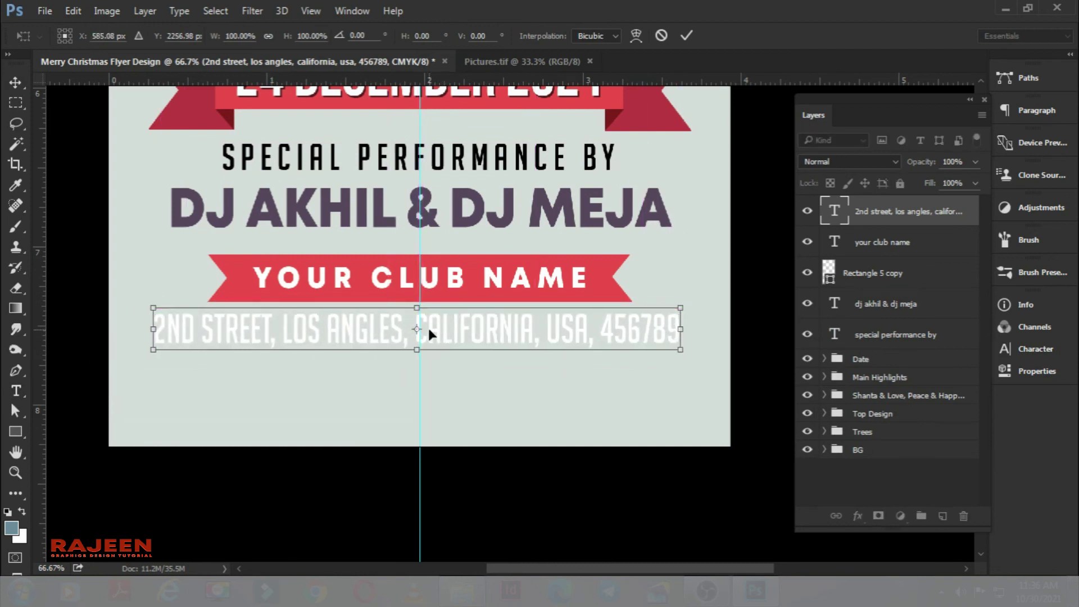
pyautogui.press('Return')
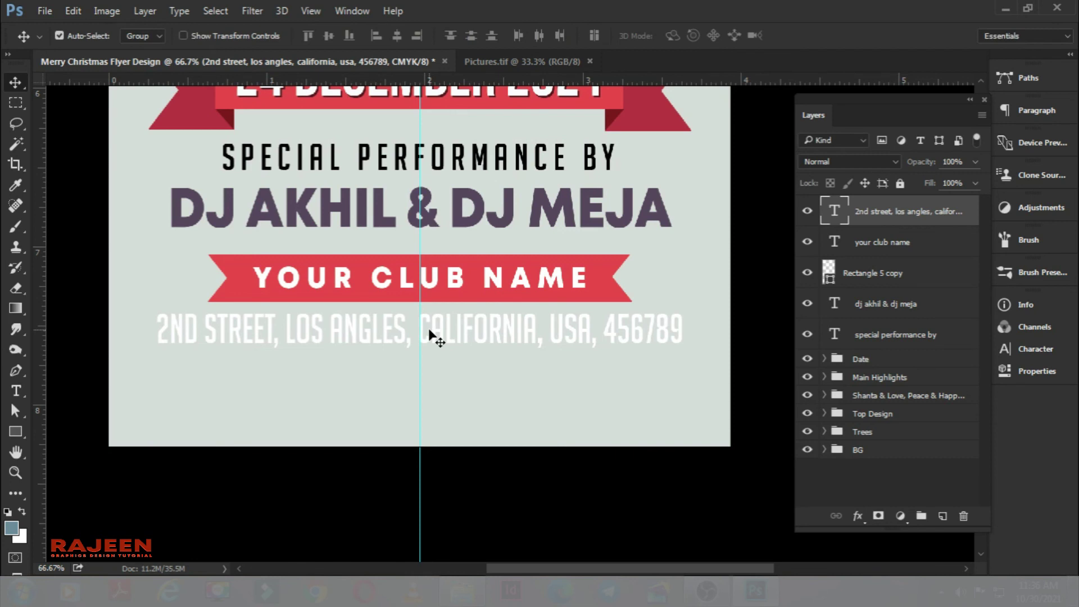
# Recolour the address with the DJ names' purple and shrink it slightly
pyautogui.doubleClick(834, 211)
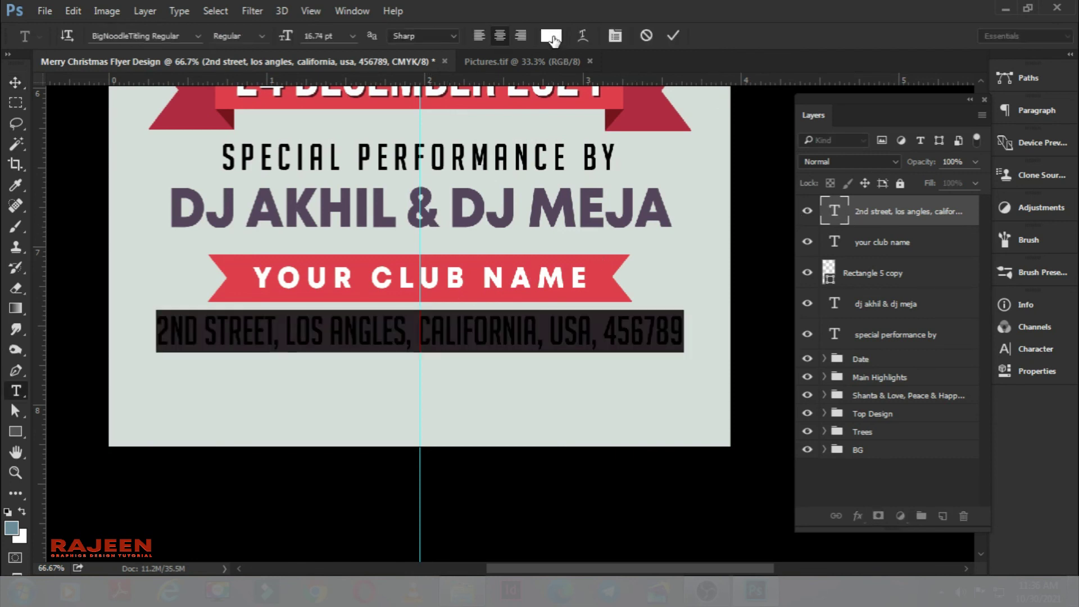
pyautogui.click(550, 35)
pyautogui.click(515, 212)
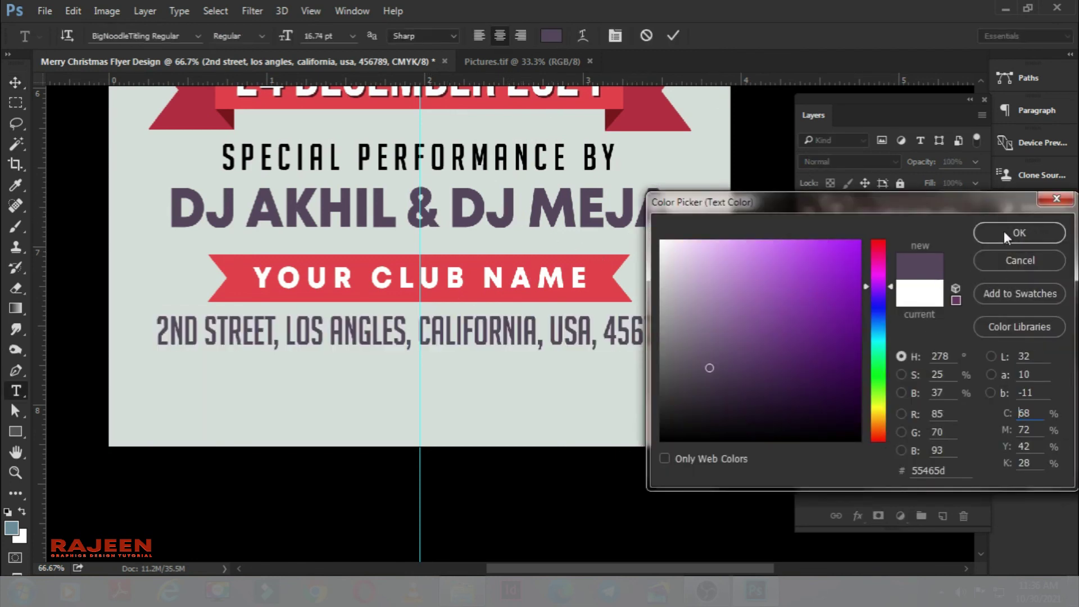
pyautogui.click(1004, 233)
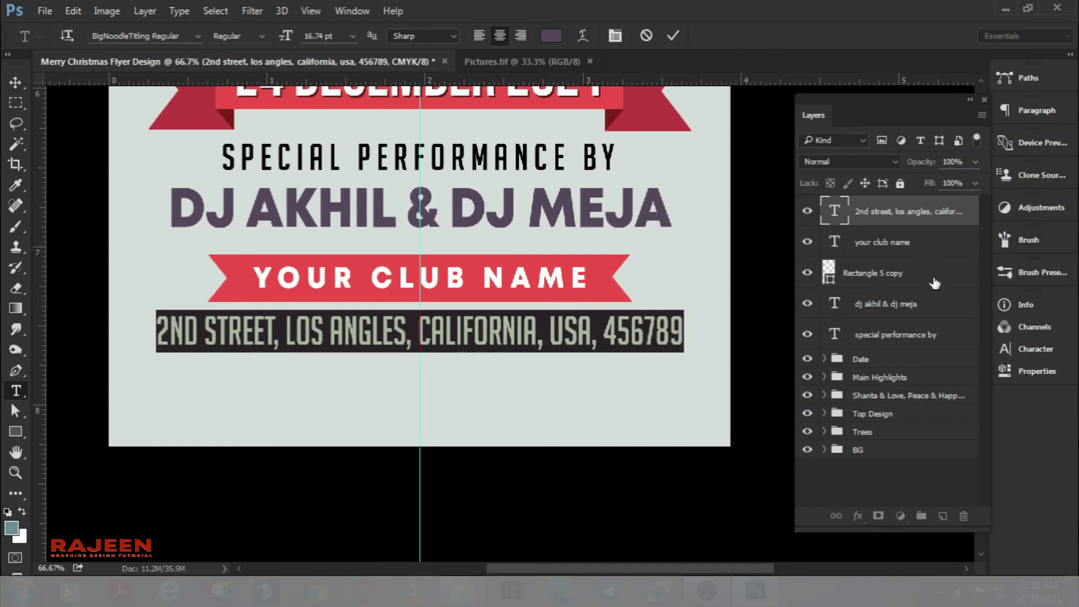
pyautogui.click(673, 35)
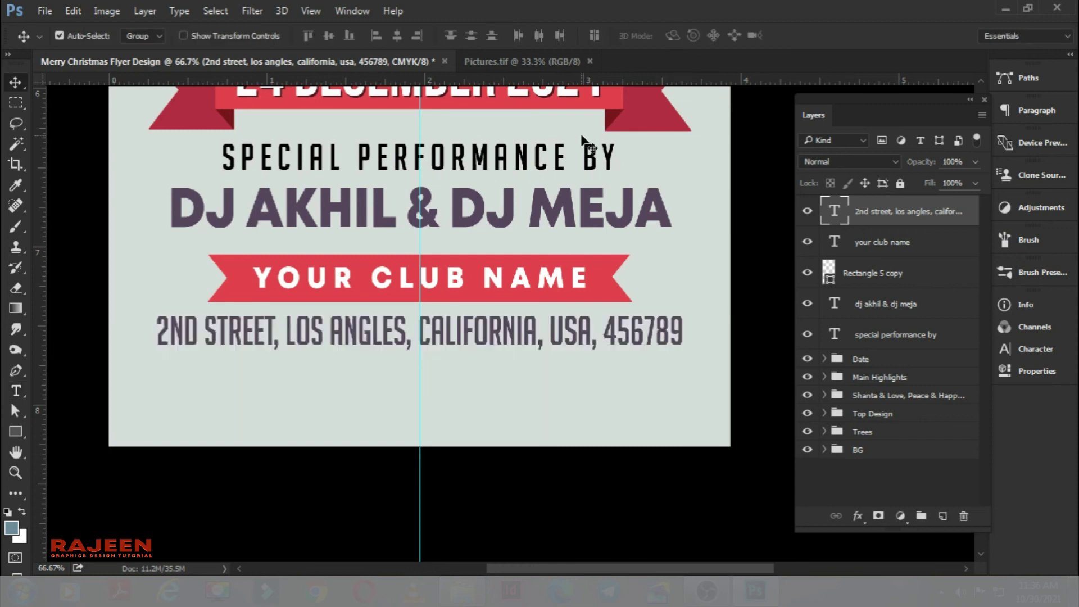
pyautogui.hotkey('ctrl', 't')
pyautogui.moveTo(683, 309); pyautogui.dragTo(669, 302)
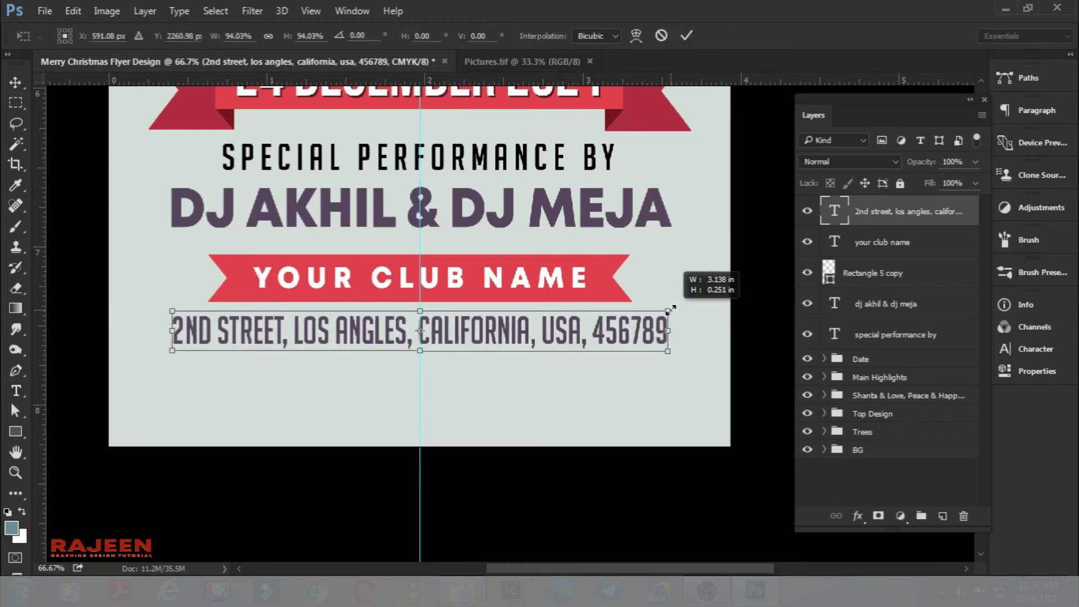
pyautogui.press('Return')
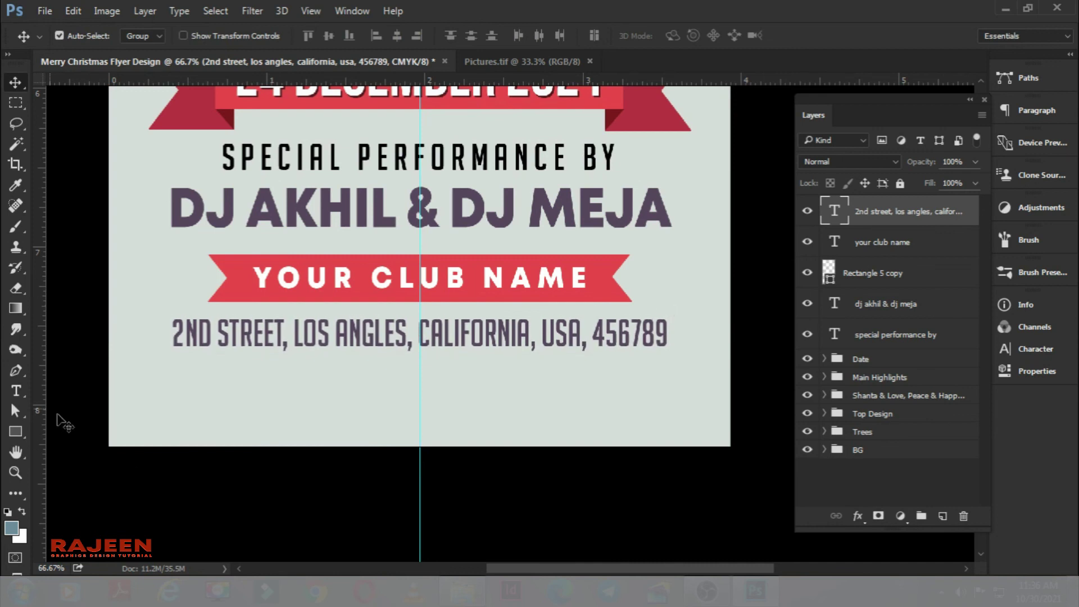
pyautogui.press('t')
pyautogui.click(169, 414)
pyautogui.write('www')
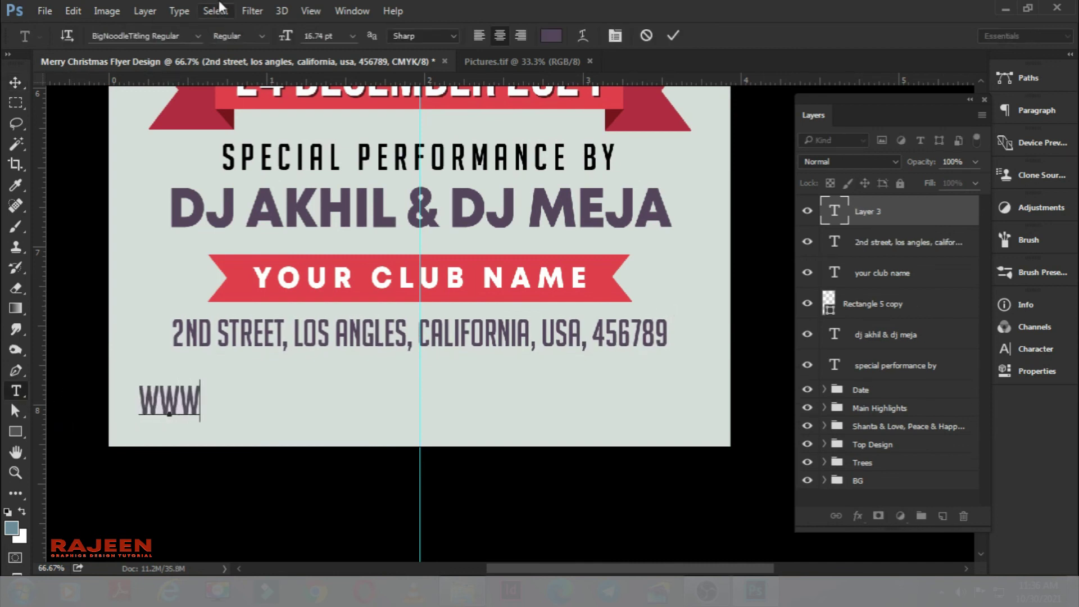
pyautogui.write('.your')
pyautogui.press('BackSpace')
pyautogui.press('BackSpace')
pyautogui.press('BackSpace')
pyautogui.write('.RAJEENGRAPHIS.com')
pyautogui.hotkey('ctrl', 'Return')
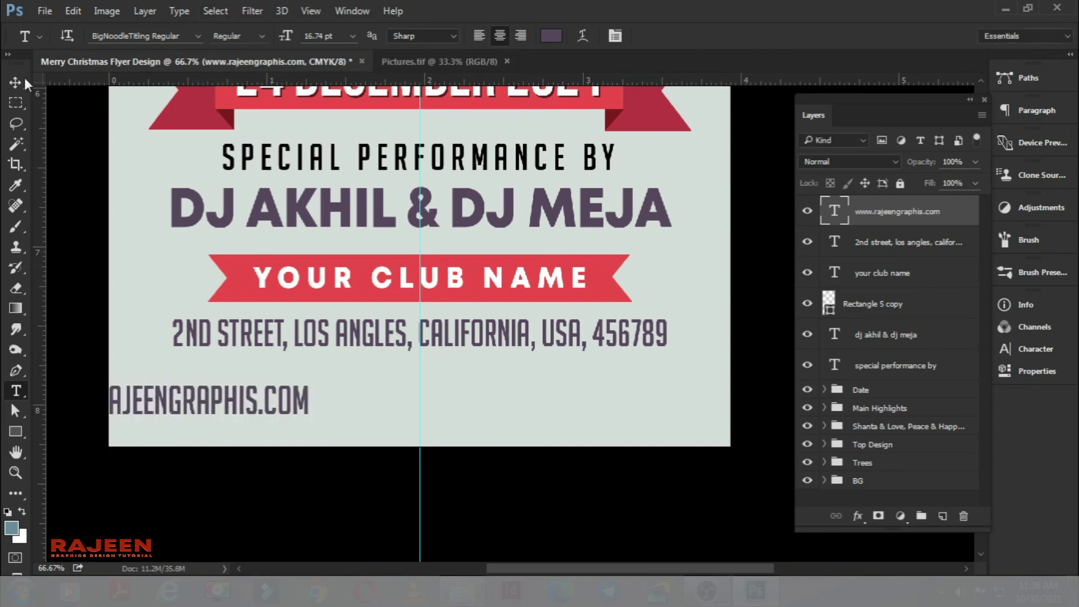
# Centre the website text below the address and enlarge it to about 119%
pyautogui.click(15, 82)
pyautogui.hotkey('ctrl', 't')
pyautogui.moveTo(213, 404); pyautogui.dragTo(464, 395)
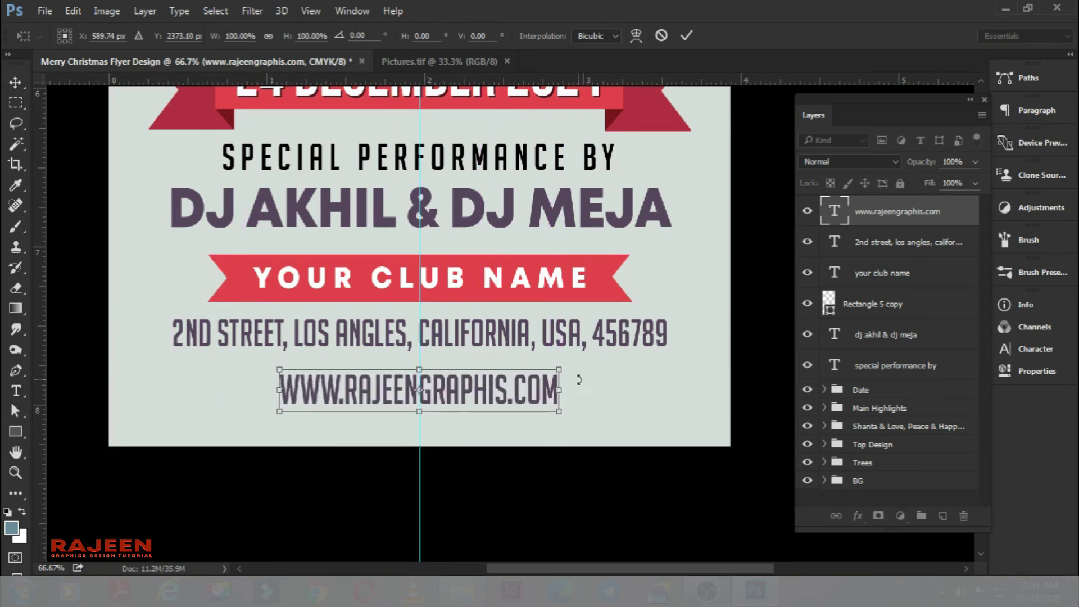
pyautogui.moveTo(560, 370); pyautogui.dragTo(586, 366)
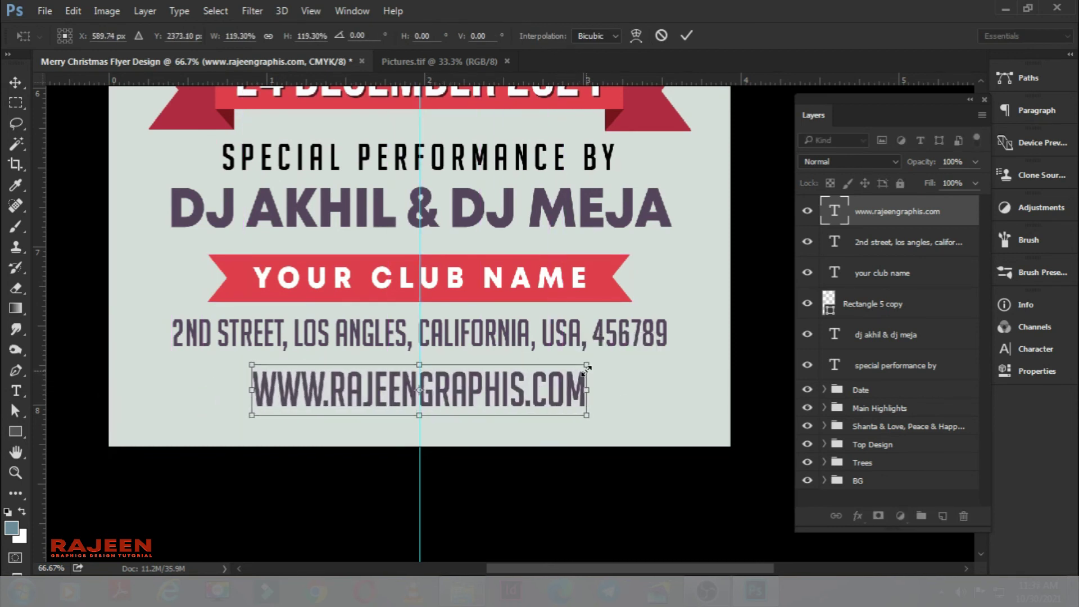
pyautogui.press('Return')
# Recolour the website text with the club name banner's red
pyautogui.doubleClick(834, 211)
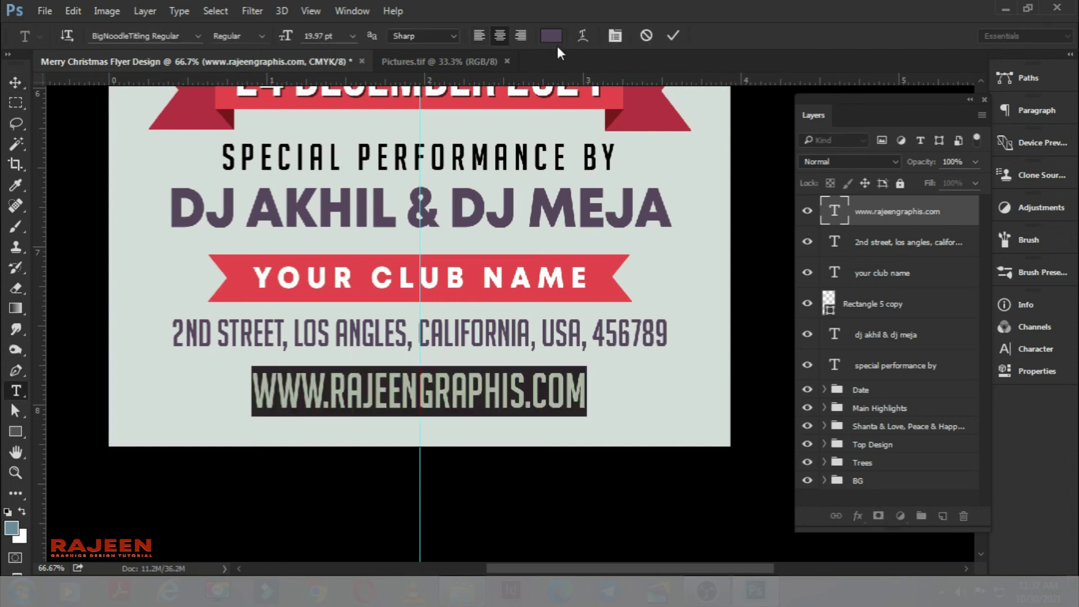
pyautogui.click(551, 35)
pyautogui.click(548, 279)
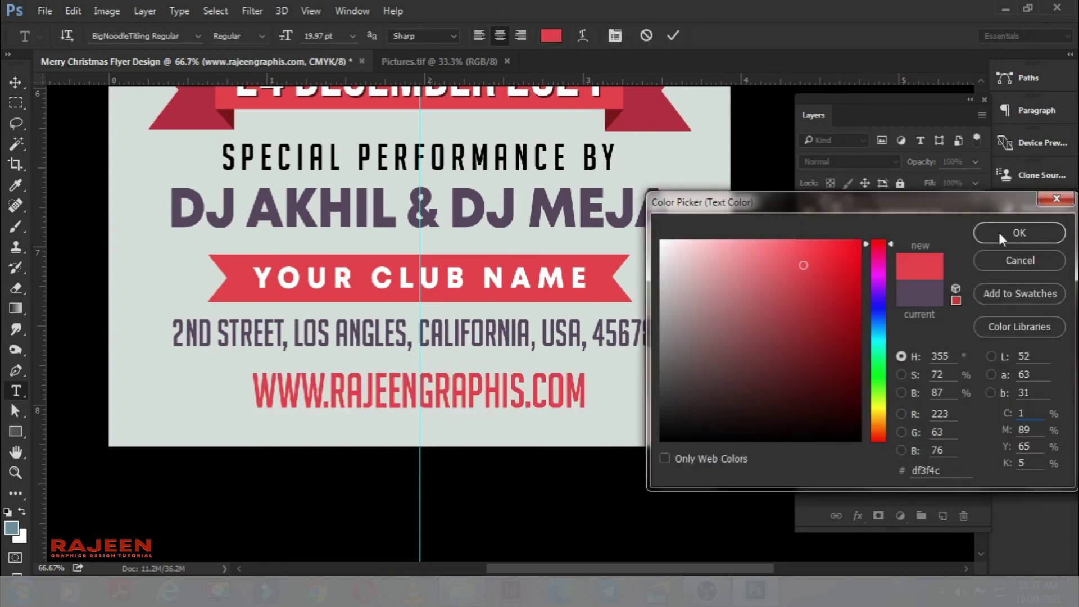
pyautogui.click(1018, 232)
pyautogui.hotkey('ctrl', 'Return')
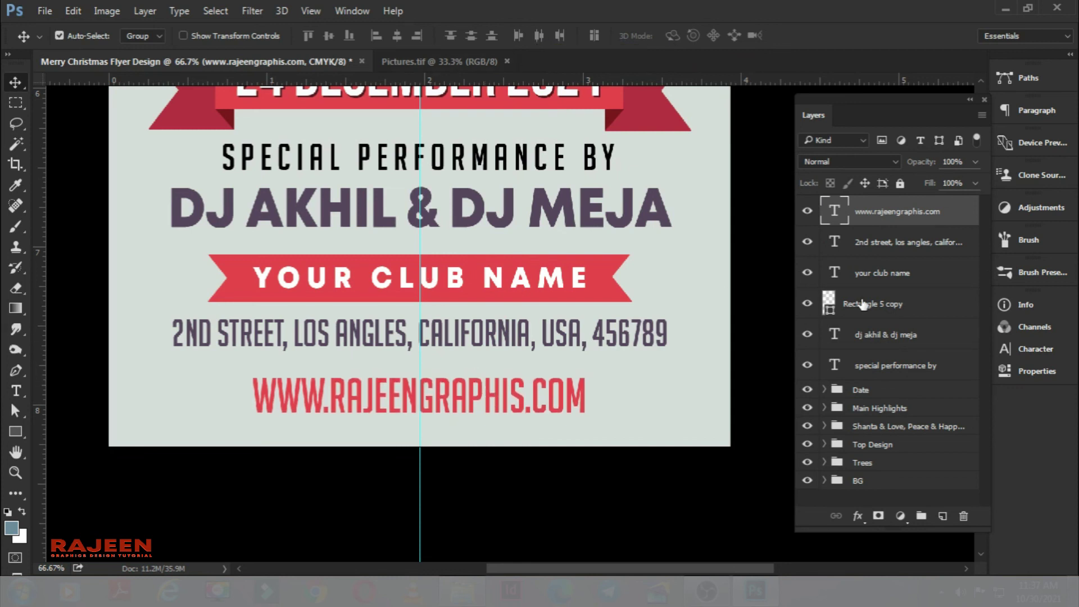
# Draw a thin no-fill line with a black dashed stroke across the flyer below the address
pyautogui.click(943, 520)
pyautogui.press('u')
pyautogui.click(148, 37)
pyautogui.click(76, 73)
pyautogui.click(203, 37)
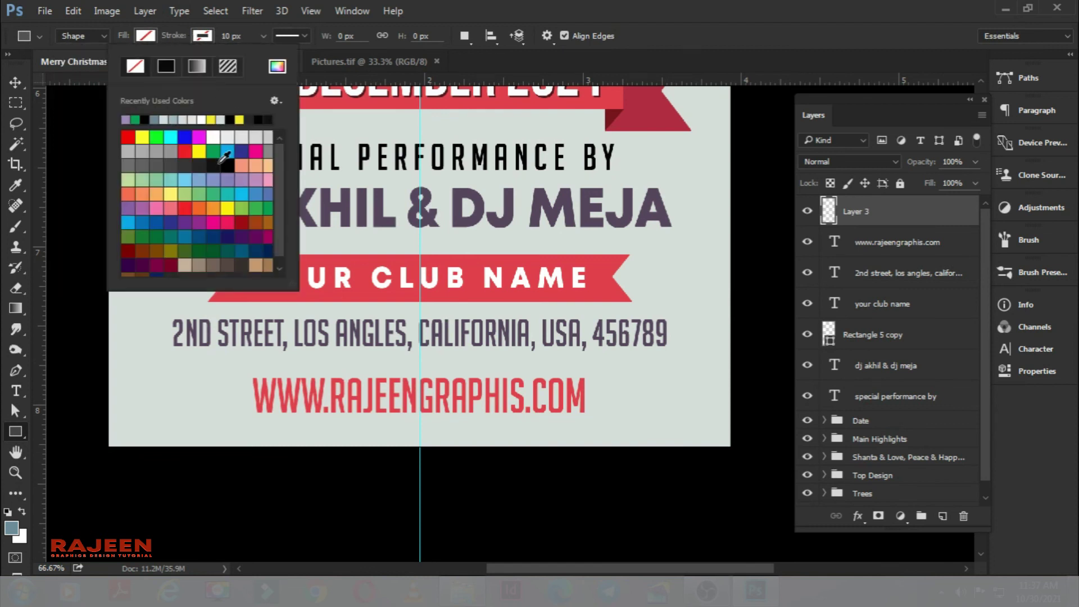
pyautogui.doubleClick(232, 165)
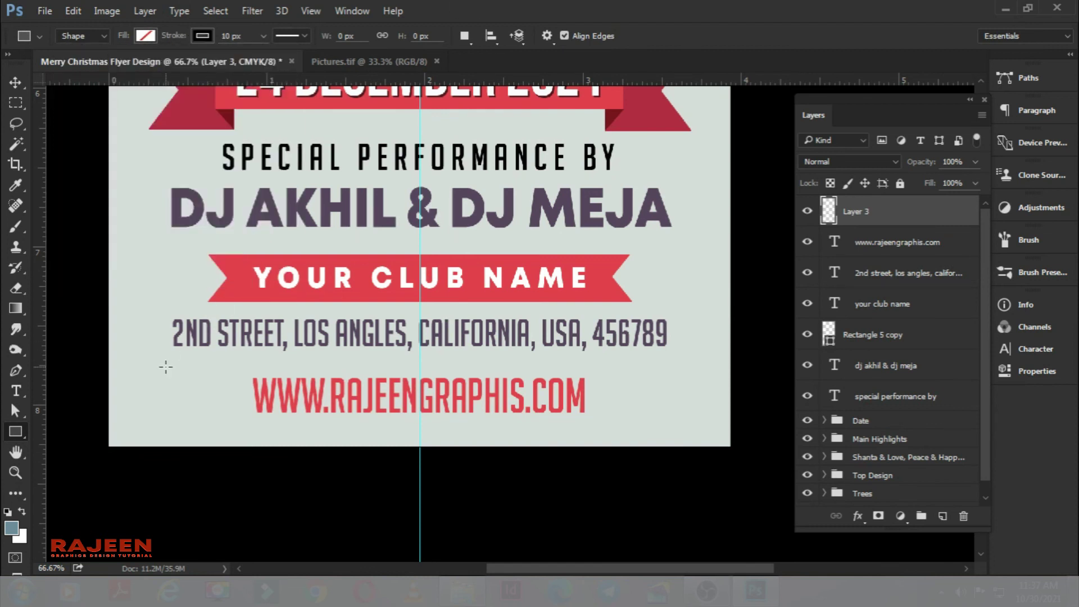
pyautogui.moveTo(125, 358); pyautogui.dragTo(701, 359)
pyautogui.click(960, 260)
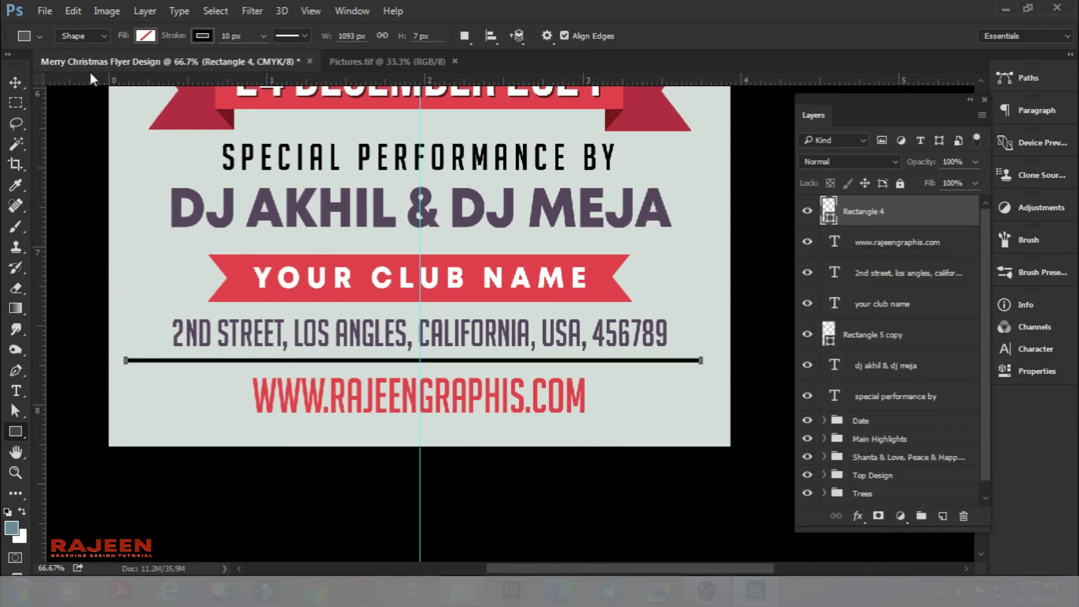
pyautogui.click(292, 37)
pyautogui.click(275, 134)
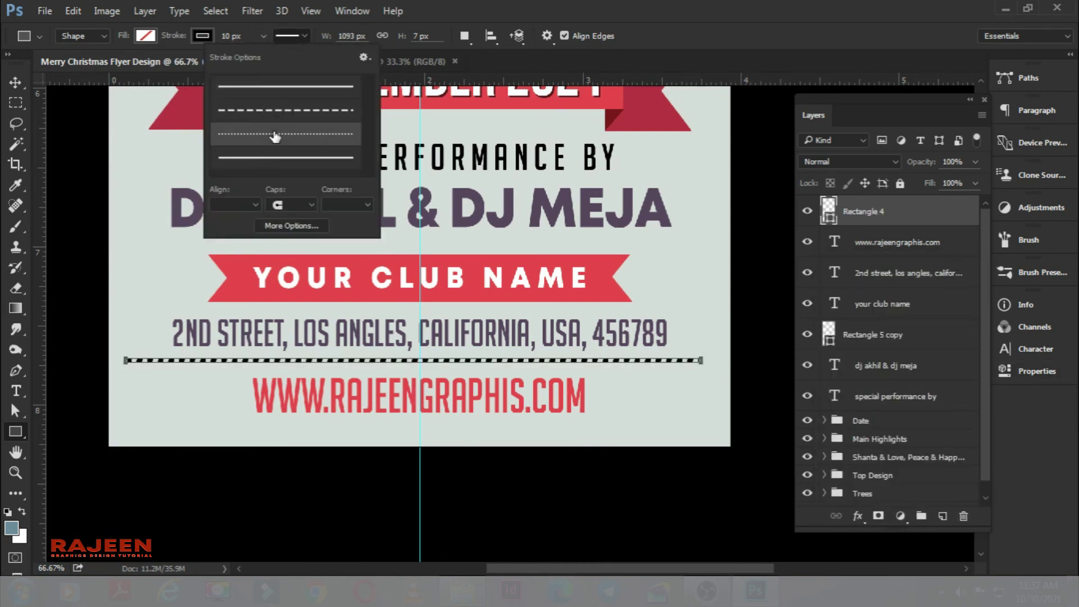
pyautogui.click(15, 84)
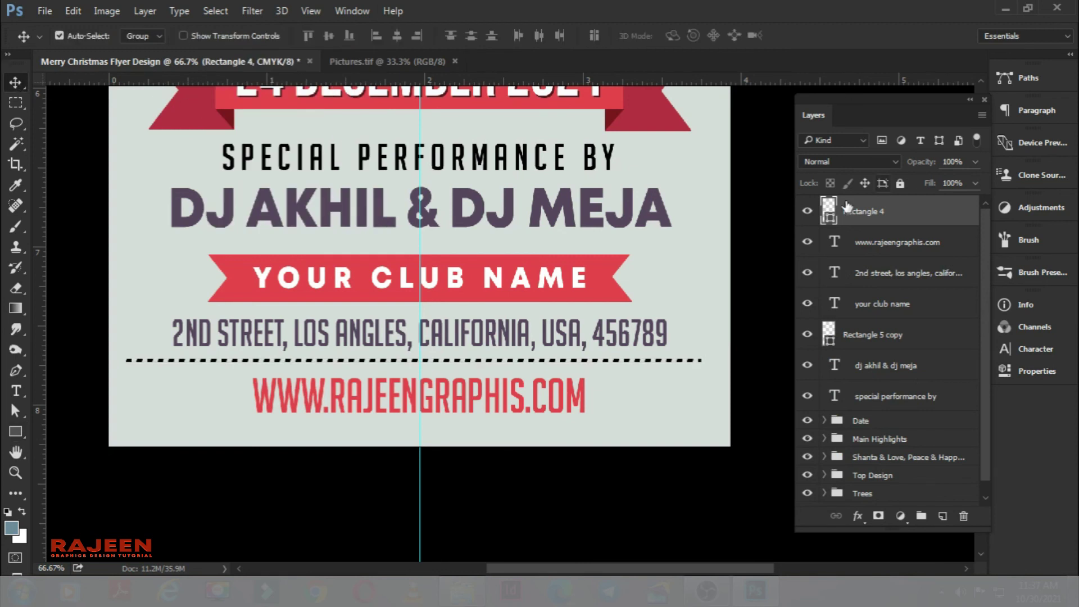
# Add a teal Color Overlay of C73 M36 Y53 to the divider line
pyautogui.doubleClick(958, 218)
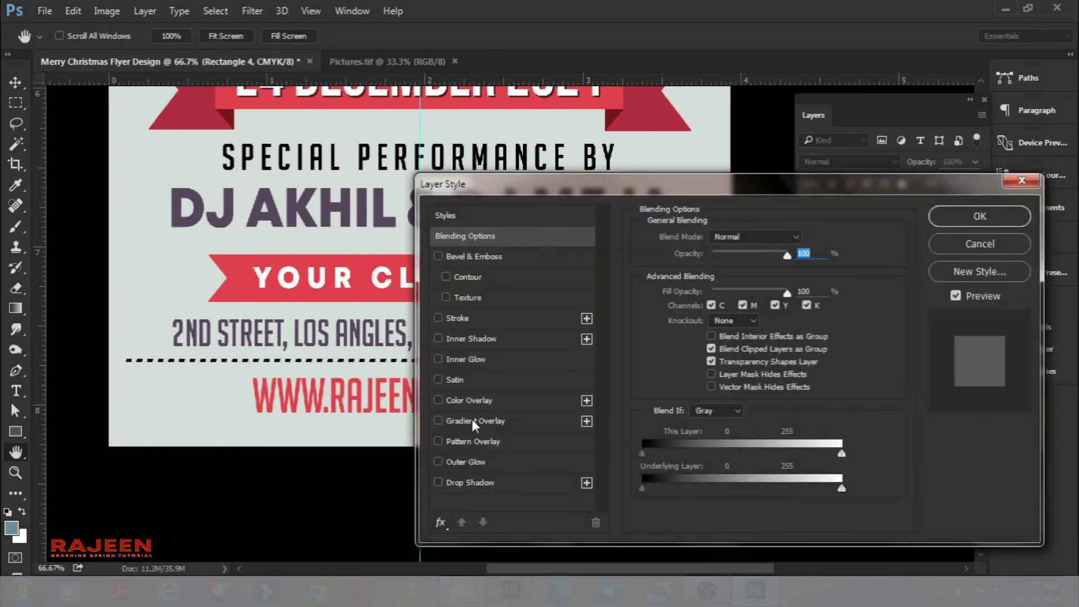
pyautogui.click(477, 400)
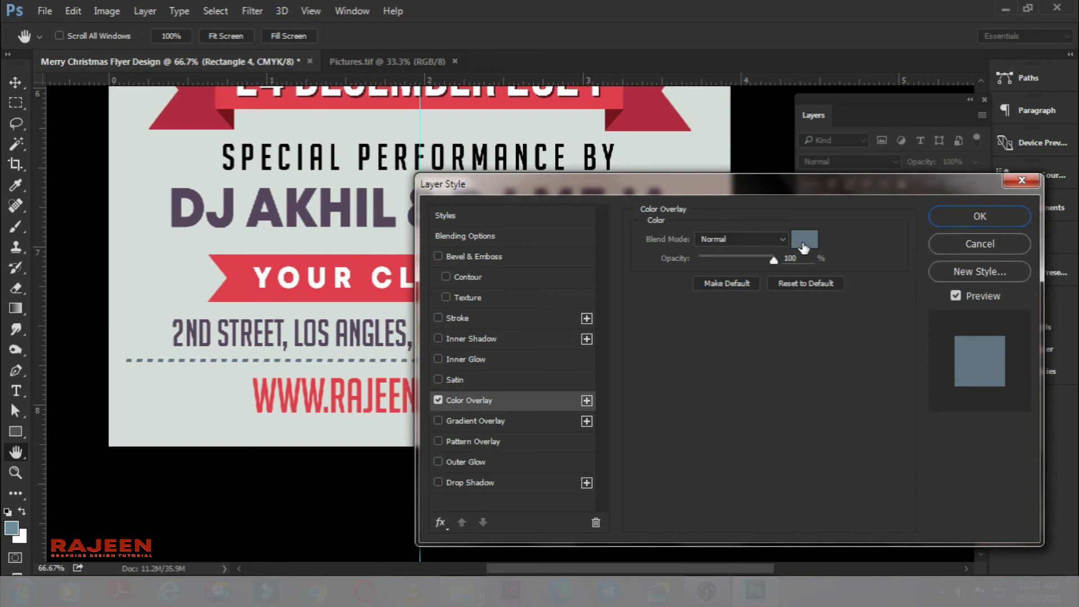
pyautogui.click(804, 241)
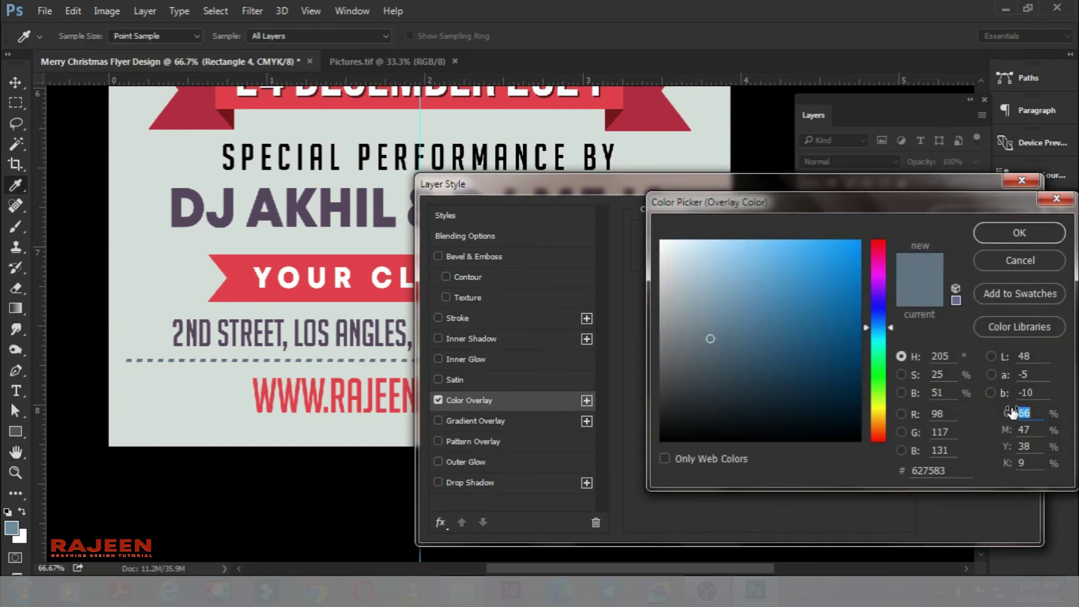
pyautogui.write('73')
pyautogui.press('Tab')
pyautogui.write('36')
pyautogui.press('Tab')
pyautogui.write('53')
pyautogui.press('Return')
pyautogui.press('Return')
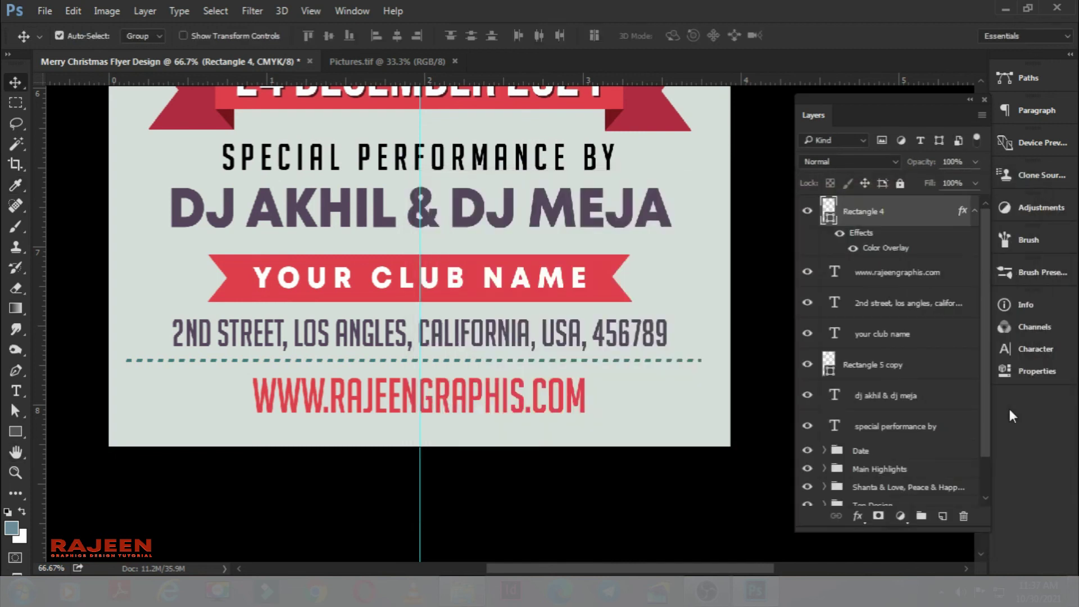
pyautogui.hotkey('ctrl', '0')
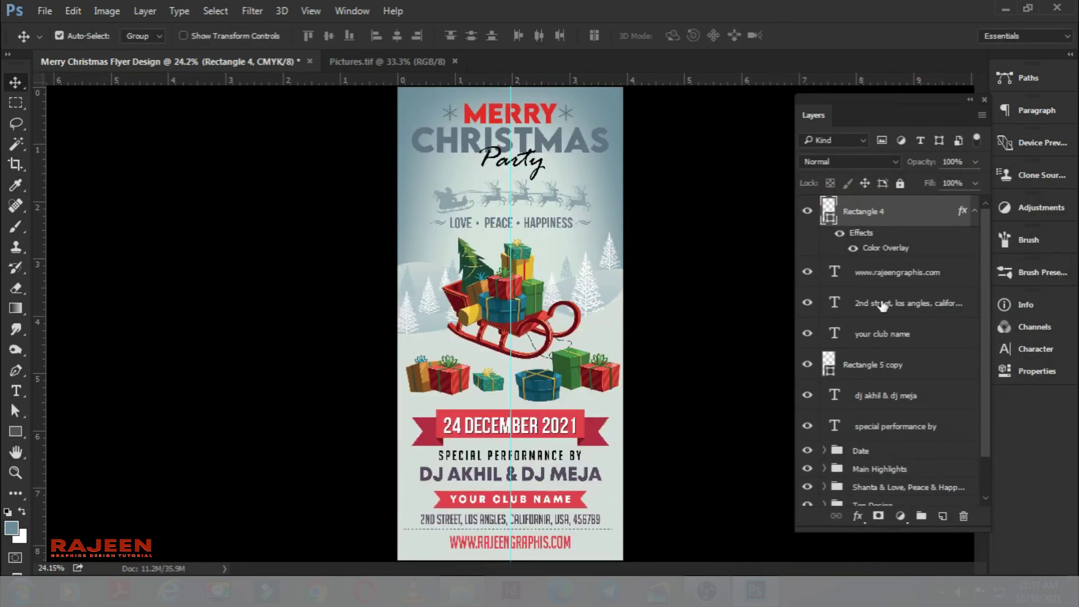
# Group the new bottom text layers into a group named 'Bottom Text'
pyautogui.click(974, 213)
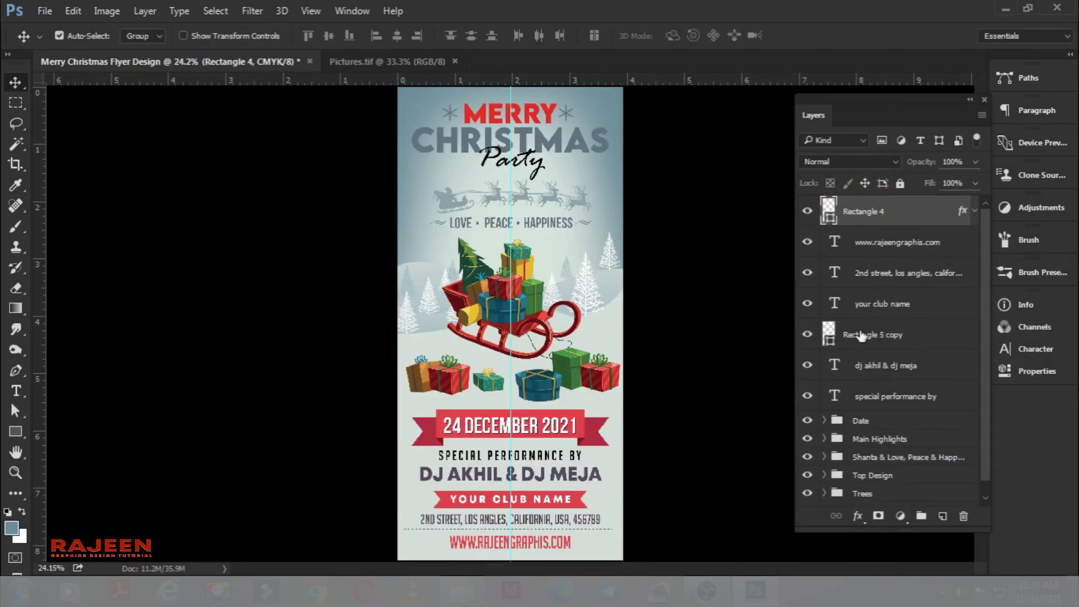
pyautogui.keyDown('shift'); pyautogui.click(902, 400); pyautogui.keyUp('shift')
pyautogui.click(921, 516)
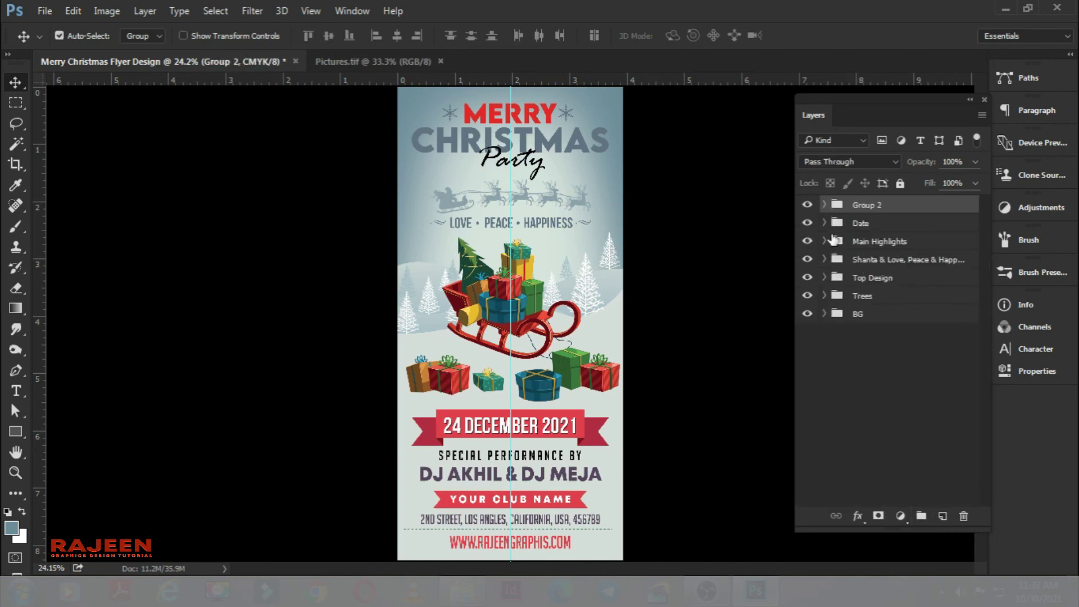
pyautogui.click(807, 204)
pyautogui.doubleClick(874, 205)
pyautogui.write('Bot')
pyautogui.write('tom Text')
pyautogui.press('Return')
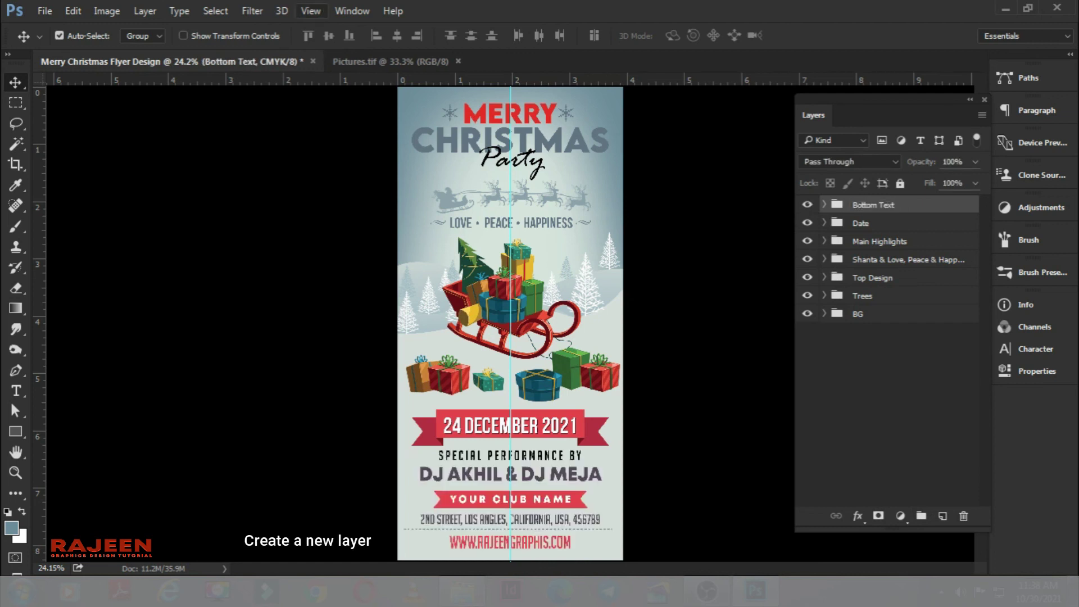
# Add a new empty layer above the group and switch to the Custom Shape Tool
pyautogui.click(941, 515)
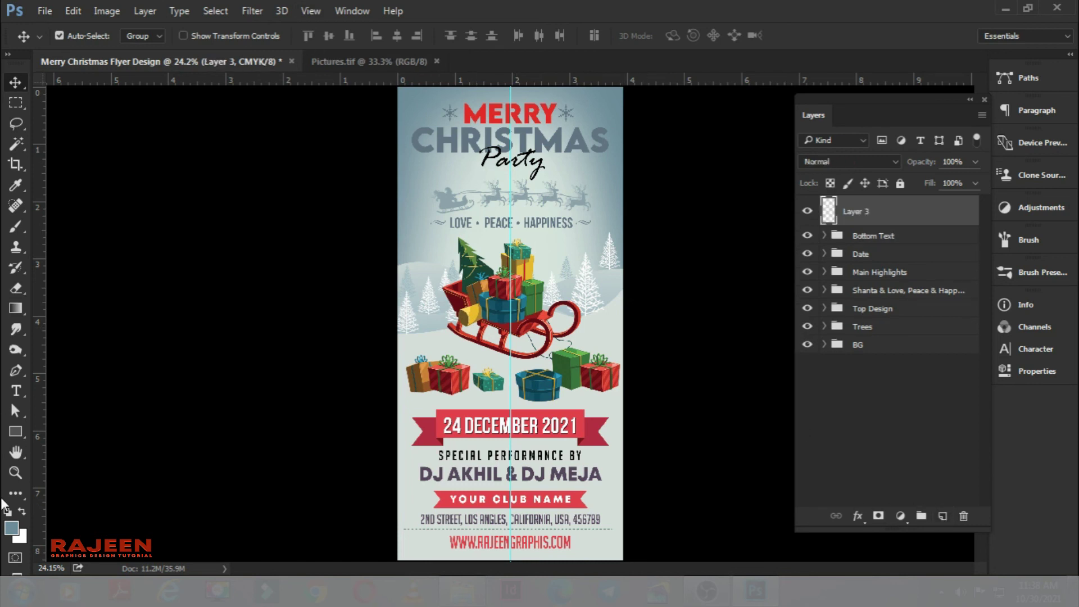
pyautogui.click(22, 434)
pyautogui.click(93, 501)
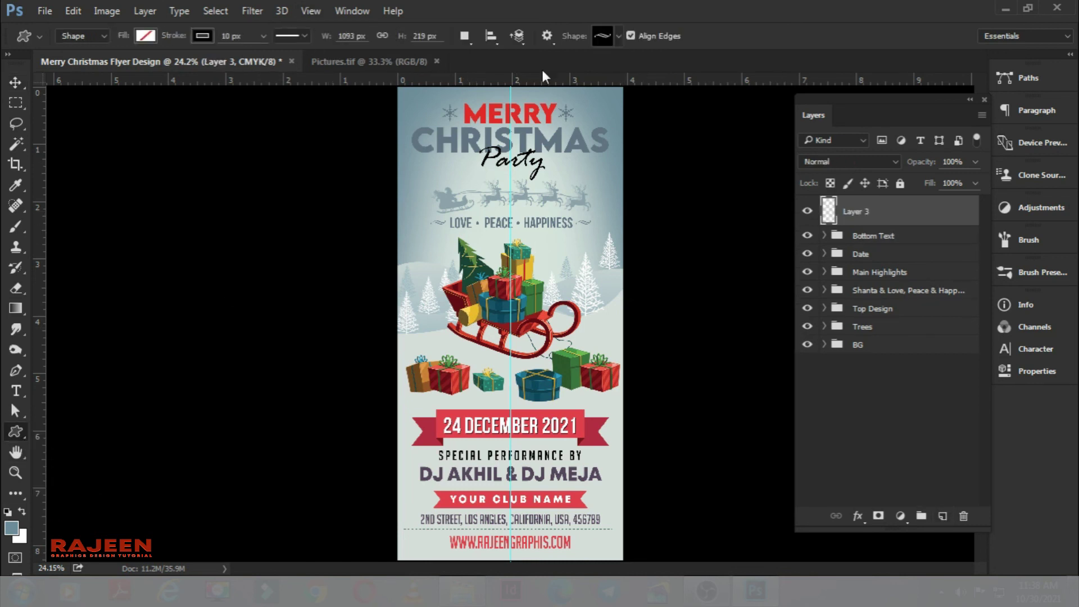
# Choose the scattered dots shape from the custom shape picker
pyautogui.click(618, 36)
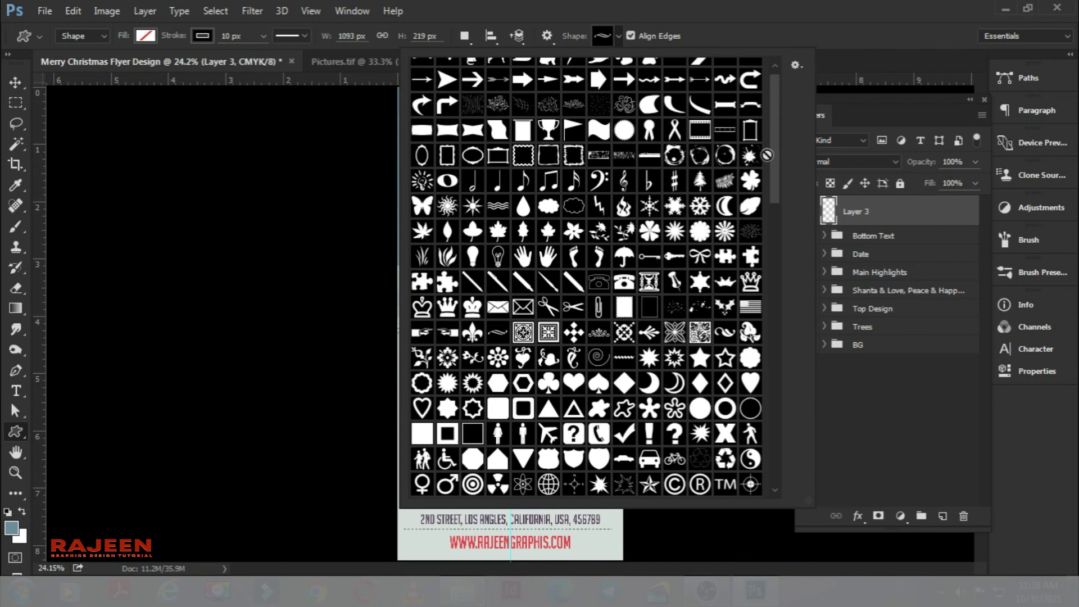
pyautogui.scroll(-1, 770, 169)
pyautogui.scroll(-2, 770, 185)
pyautogui.scroll(-2, 767, 202)
pyautogui.scroll(-1, 767, 211)
pyautogui.scroll(3, 767, 212)
pyautogui.scroll(3, 768, 156)
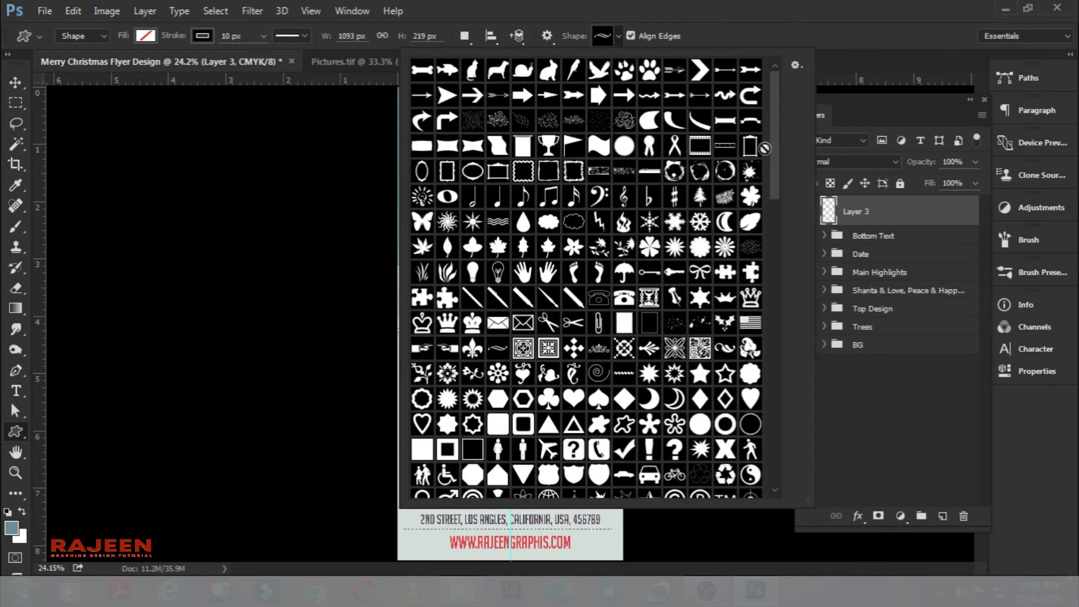
pyautogui.moveTo(779, 154); pyautogui.dragTo(774, 251)
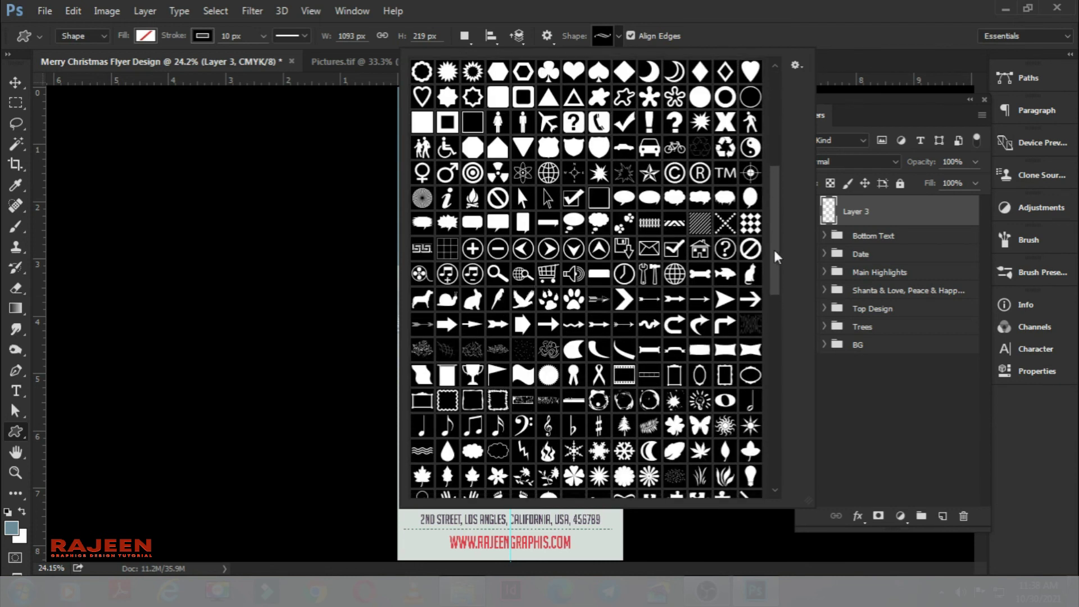
pyautogui.click(528, 350)
pyautogui.press('Return')
# Draw the scattered dots over the flyer's top-left with white fill and no stroke
pyautogui.click(145, 35)
pyautogui.click(143, 63)
pyautogui.click(202, 35)
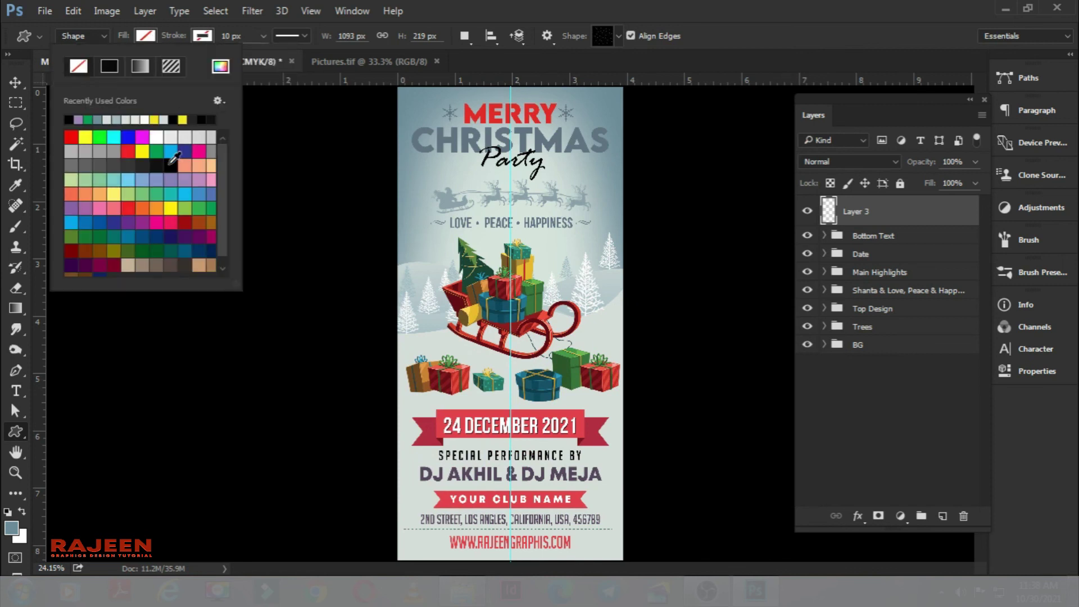
pyautogui.click(157, 137)
pyautogui.press('Return')
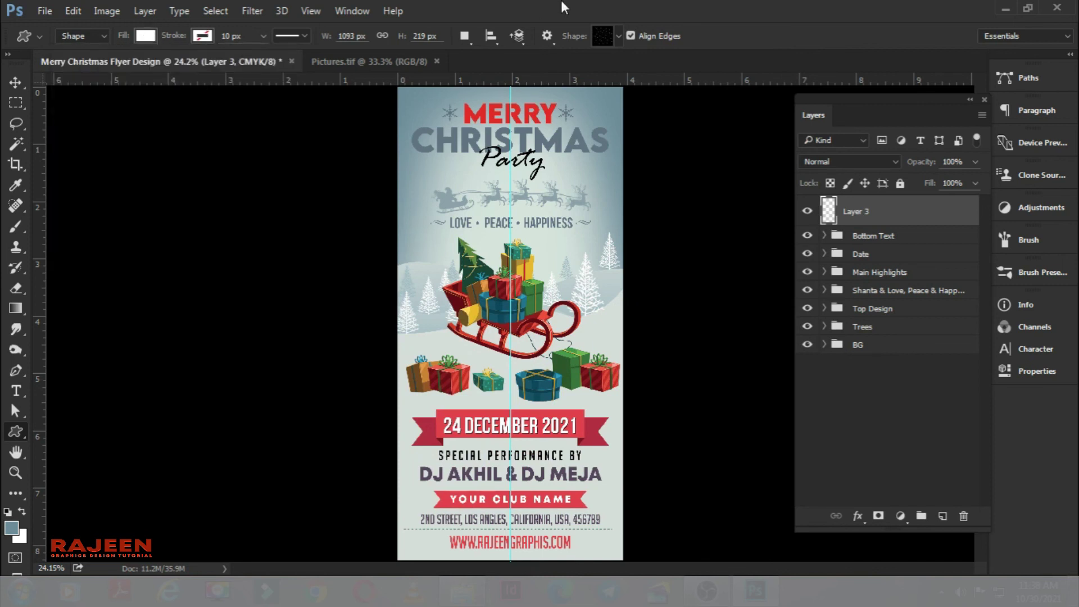
pyautogui.moveTo(423, 124); pyautogui.dragTo(553, 262)
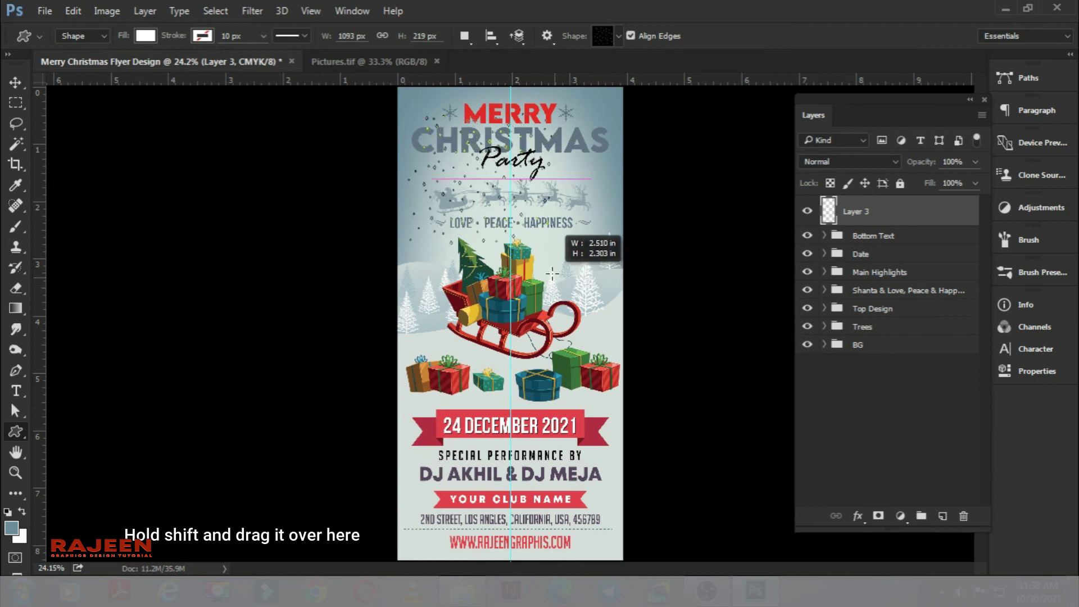
# Move the snow shape slightly down-right and scale it down a little
pyautogui.click(22, 84)
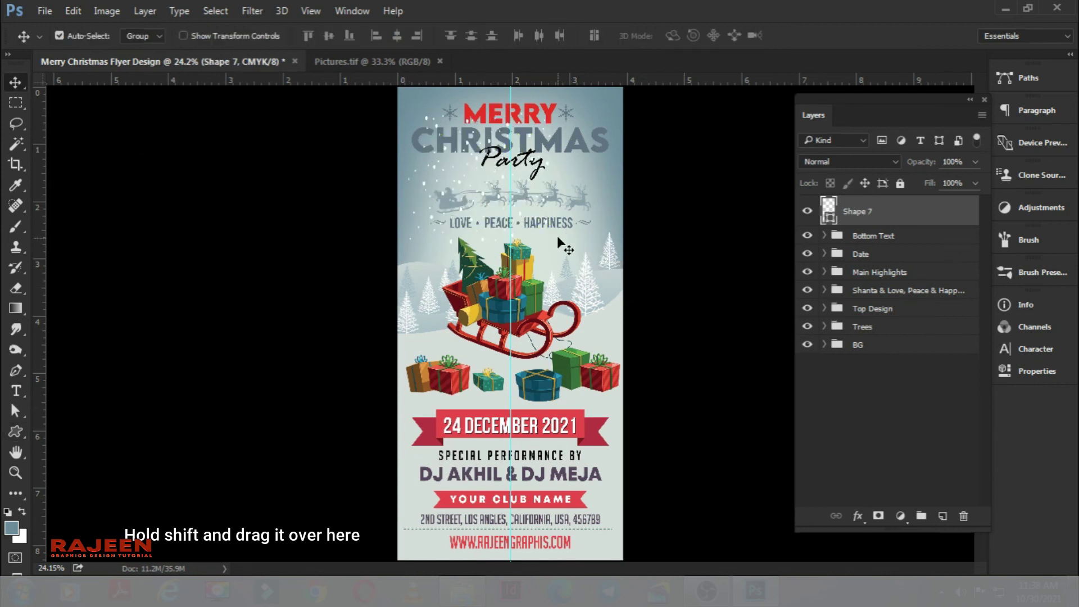
pyautogui.scroll(2, 555, 237)
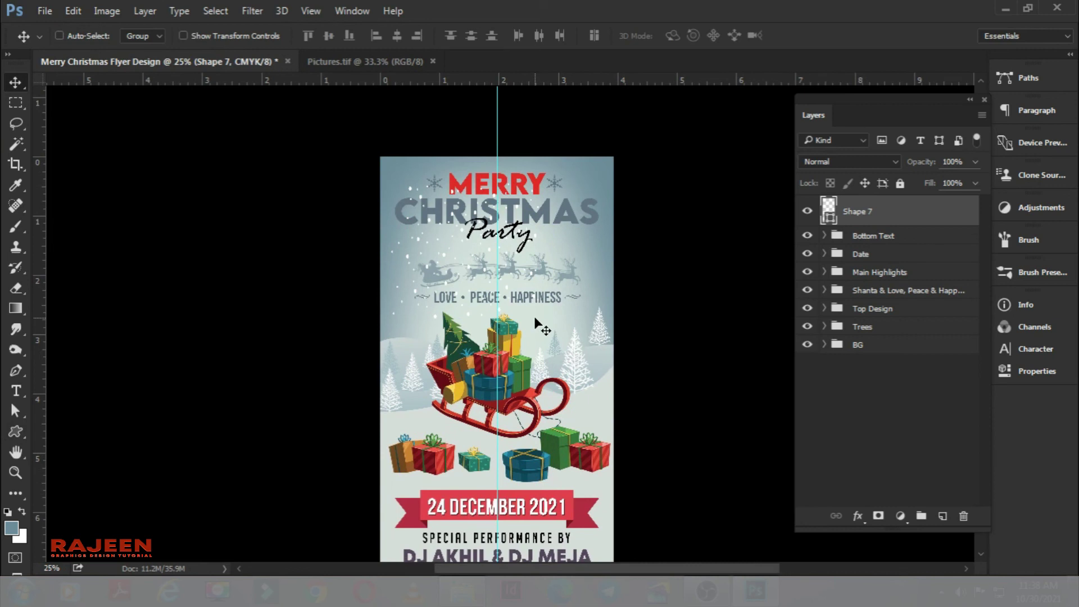
pyautogui.hotkey('ctrl', 't')
pyautogui.moveTo(478, 204); pyautogui.dragTo(484, 235)
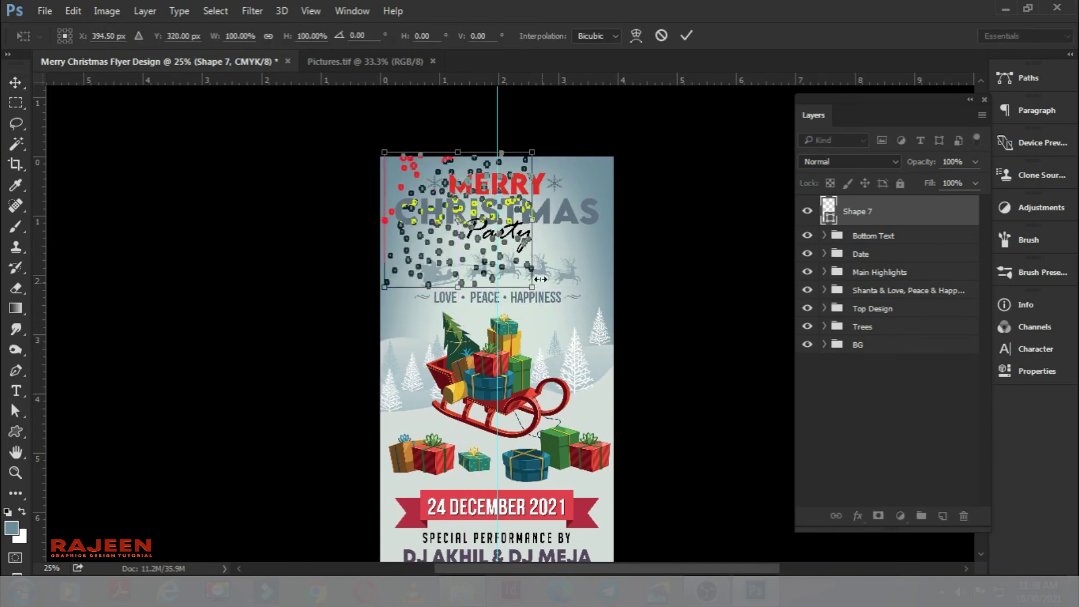
pyautogui.moveTo(530, 289); pyautogui.dragTo(521, 283)
pyautogui.press('Return')
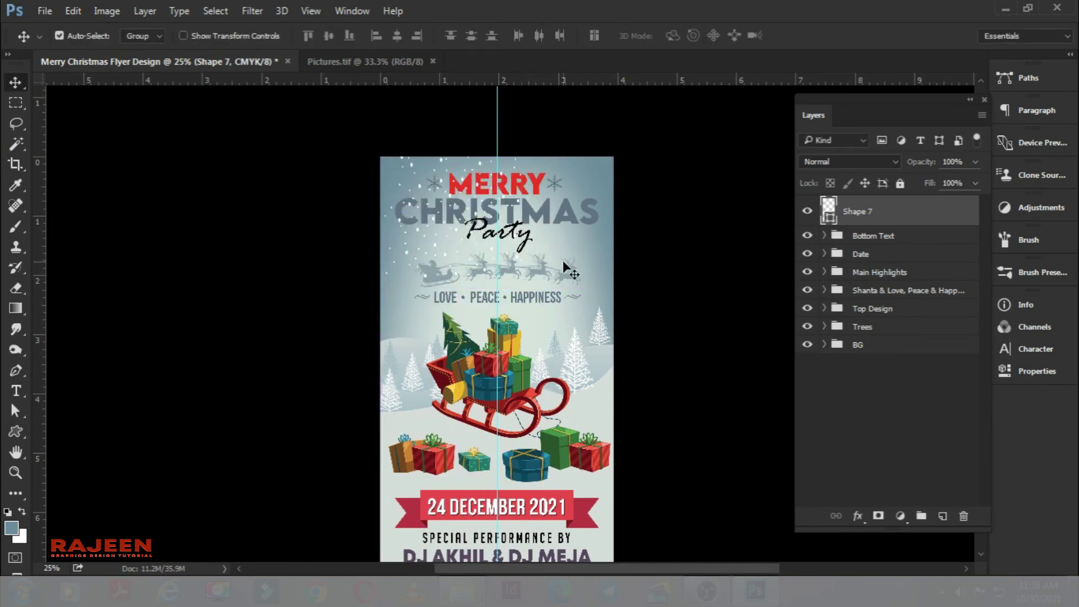
pyautogui.moveTo(449, 213); pyautogui.dragTo(444, 208)
pyautogui.hotkey('ctrl', 't')
pyautogui.moveTo(523, 279); pyautogui.dragTo(500, 262)
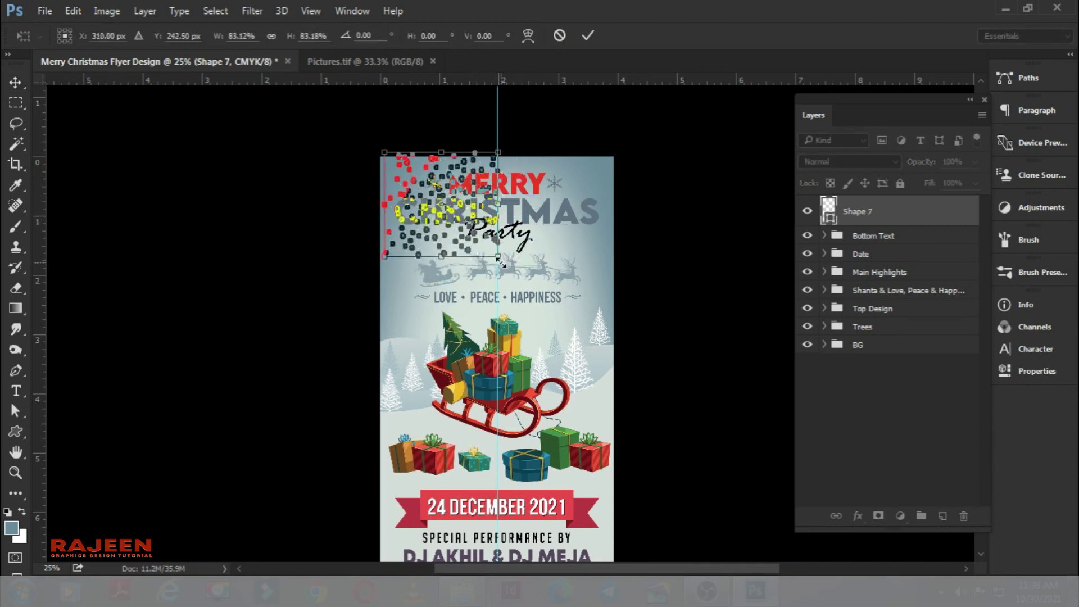
pyautogui.press('Return')
# Open the Filter menu's blur filters
pyautogui.scroll(1, 495, 191)
pyautogui.scroll(1, 494, 191)
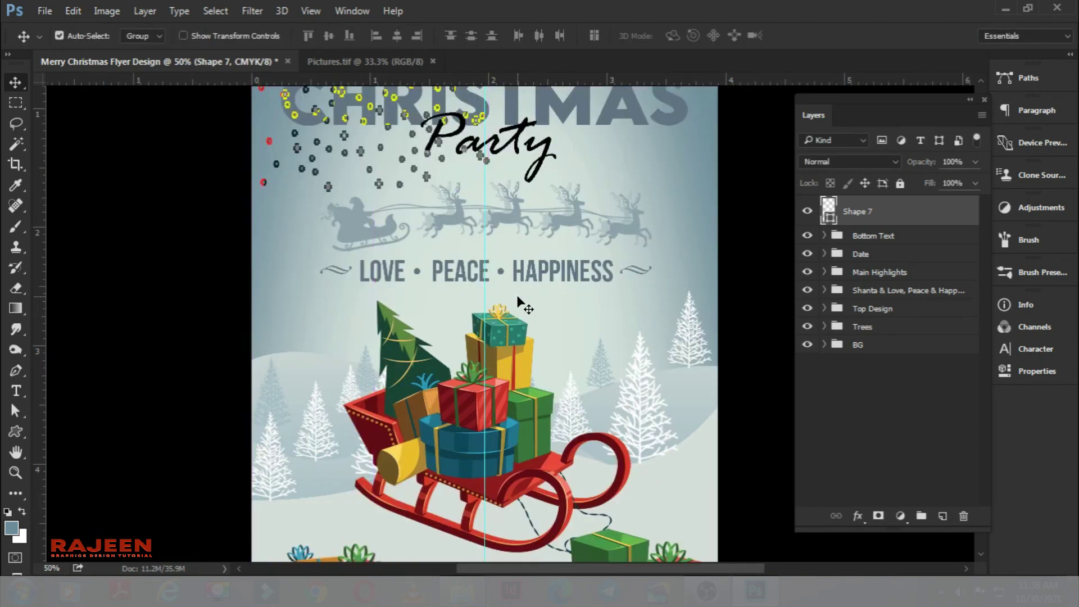
pyautogui.click(252, 10)
pyautogui.moveTo(259, 184)
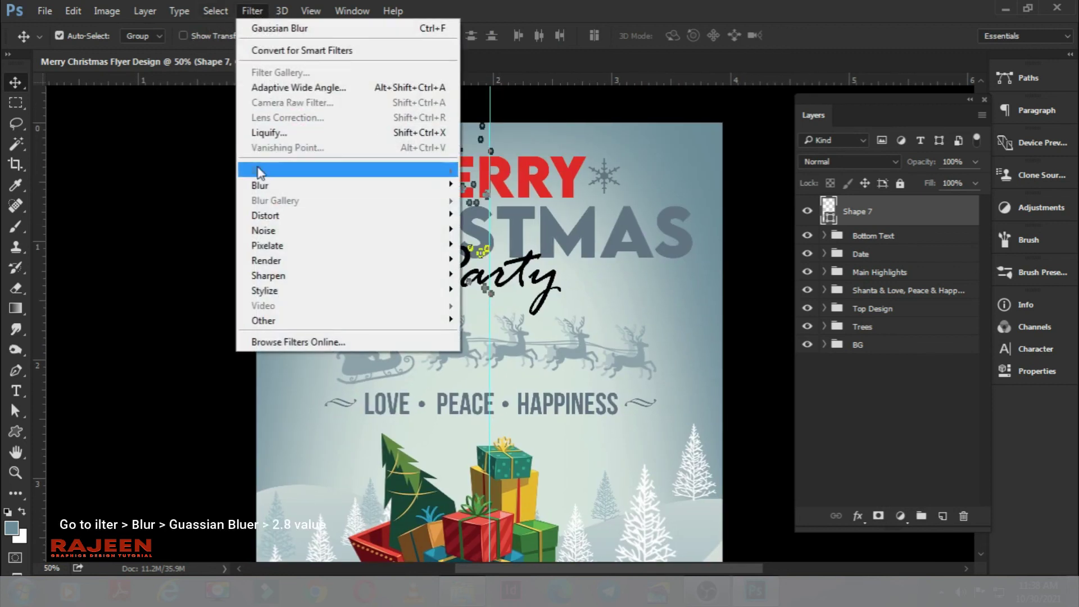
# Apply a 2.7 radius Gaussian Blur to the snow shape as a smart object
pyautogui.click(508, 245)
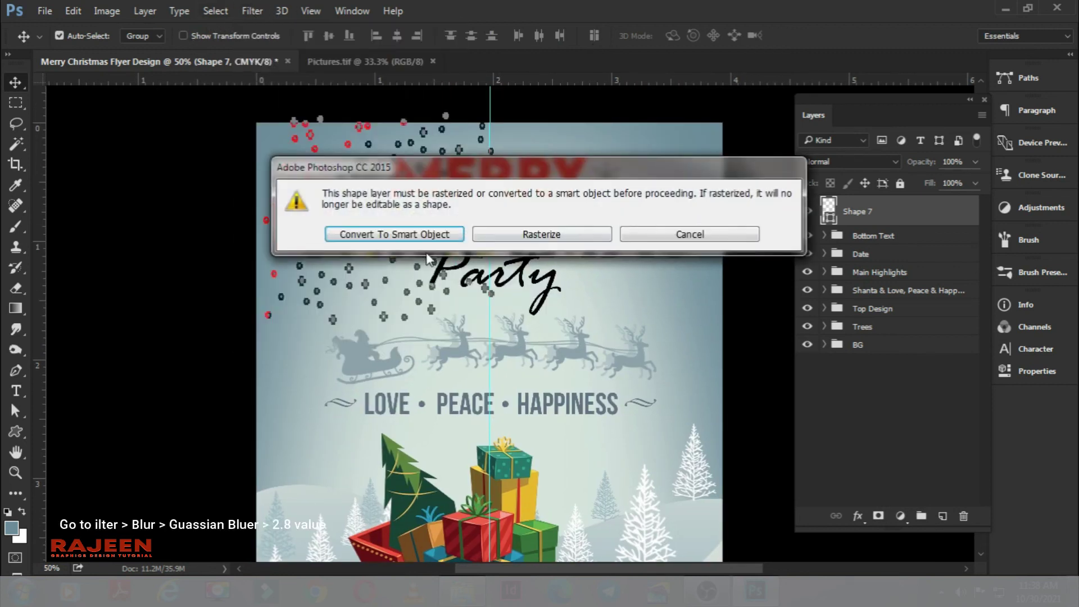
pyautogui.click(427, 250)
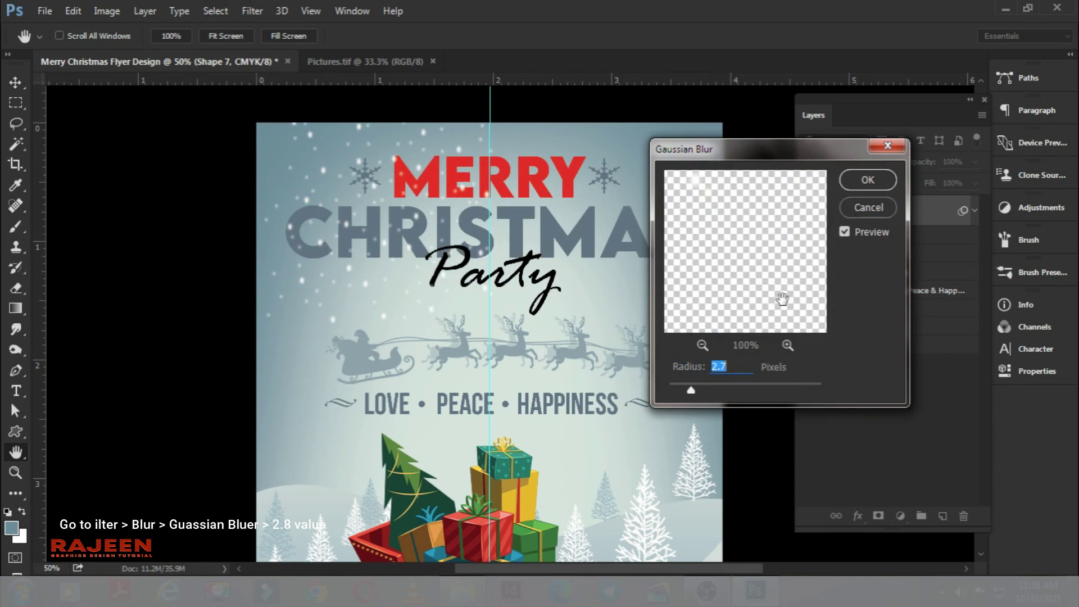
pyautogui.click(854, 180)
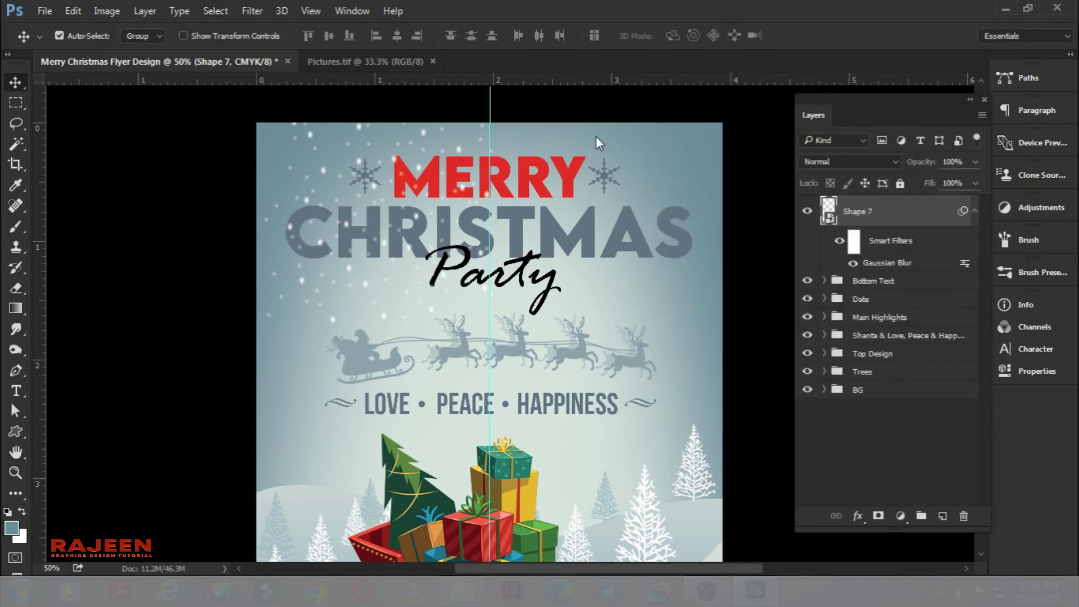
# Duplicate the blurred snow, move the copy to the top-right and scale it to about 86%
pyautogui.hotkey('ctrl', 'j')
pyautogui.hotkey('ctrl', 't')
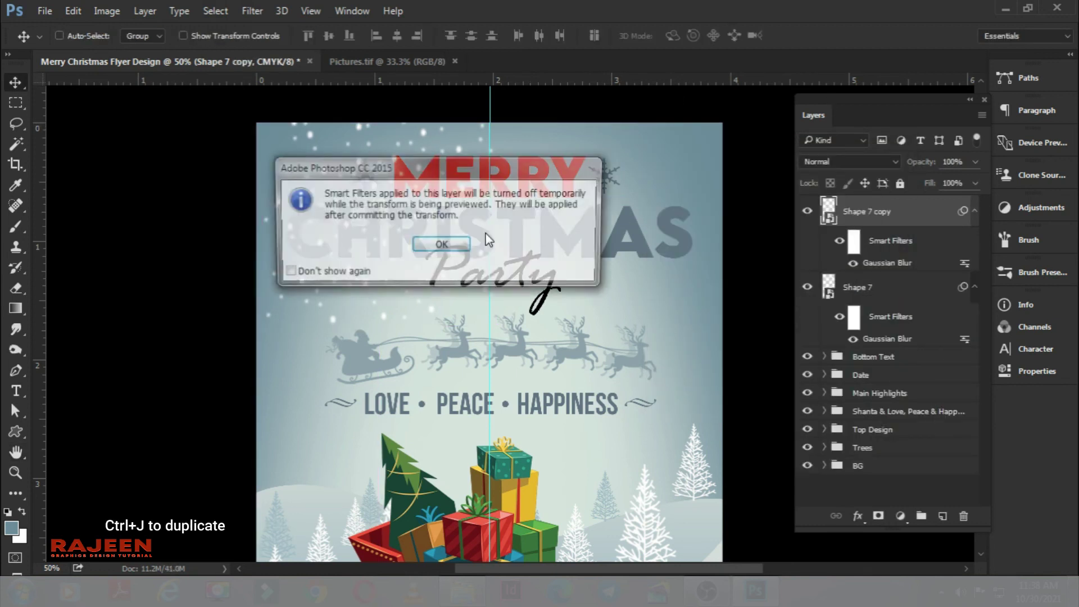
pyautogui.click(419, 246)
pyautogui.moveTo(322, 218); pyautogui.dragTo(545, 226)
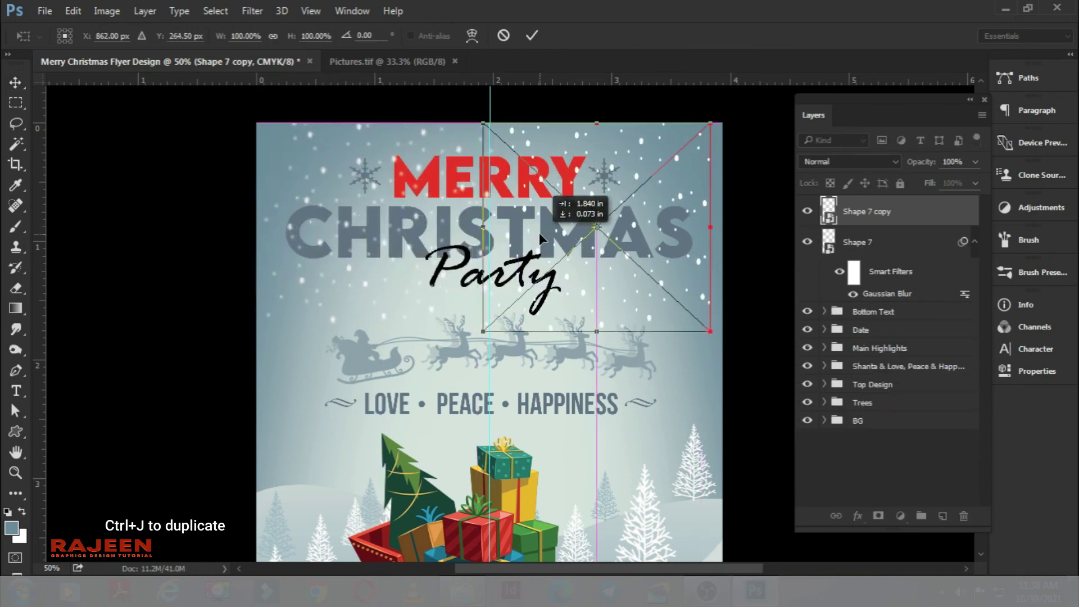
pyautogui.moveTo(715, 324); pyautogui.dragTo(680, 290)
pyautogui.press('Return')
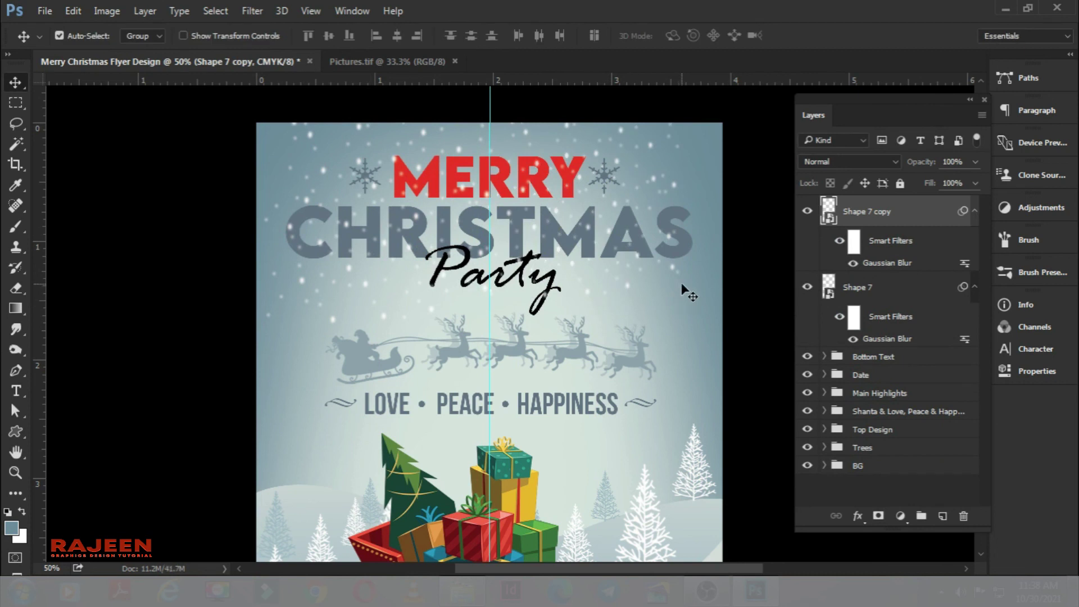
# Zoom out, collapse both snow layers' filter rows and select the two snow layers
pyautogui.hotkey('ctrl', '-')
pyautogui.click(974, 211)
pyautogui.click(975, 242)
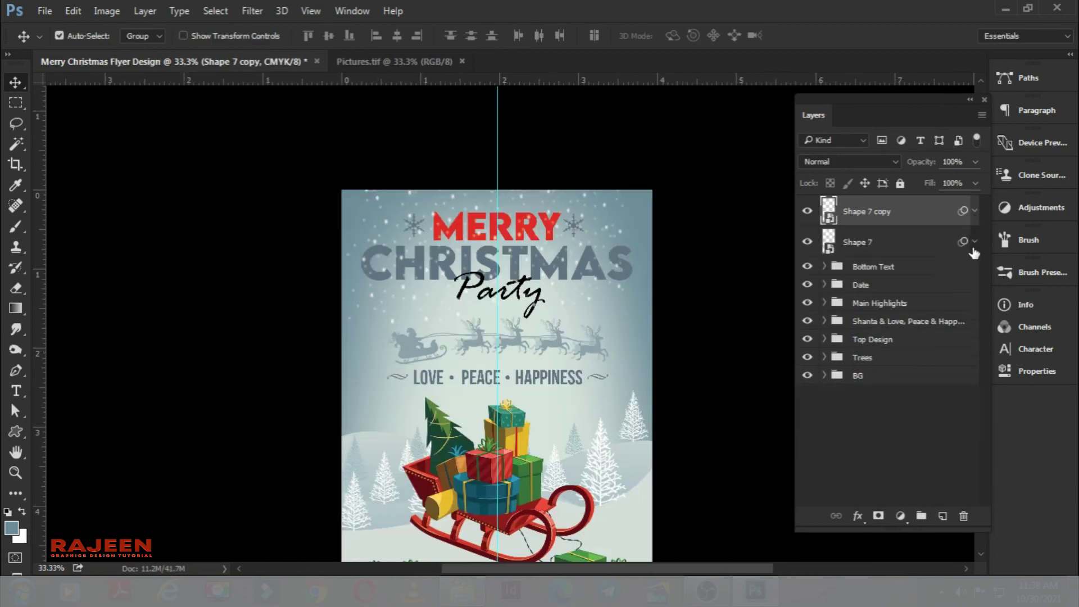
pyautogui.keyDown('shift'); pyautogui.click(876, 241); pyautogui.keyUp('shift')
# Merge the two snow layers and place a duplicate lower on the flyer
pyautogui.rightClick(899, 242)
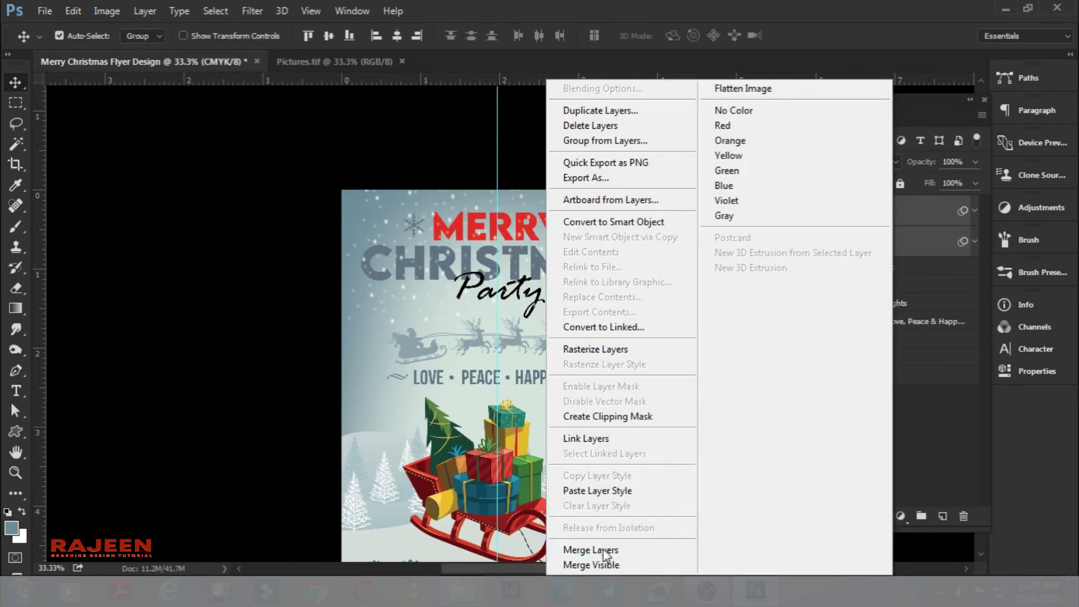
pyautogui.click(603, 548)
pyautogui.hotkey('ctrl', 'j')
pyautogui.hotkey('ctrl', 't')
pyautogui.moveTo(562, 267)
pyautogui.mouseDown()
pyautogui.moveTo(508, 193)
pyautogui.moveTo(517, 301)
pyautogui.mouseUp()
pyautogui.press('Return')
# Add two more snow copies, moving the last down and narrowing it over the bottom text
pyautogui.hotkey('ctrl', 'j')
pyautogui.hotkey('ctrl', 't')
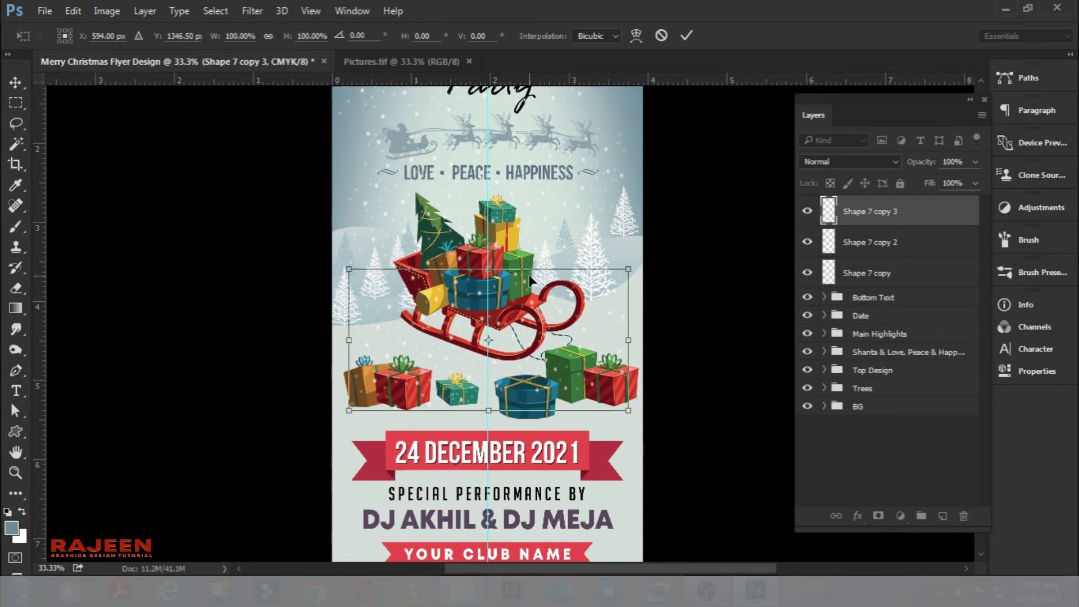
pyautogui.press('Return')
pyautogui.hotkey('ctrl', 'j')
pyautogui.scroll(-1, 527, 289)
pyautogui.hotkey('ctrl', 't')
pyautogui.moveTo(526, 289)
pyautogui.mouseDown()
pyautogui.moveTo(529, 396)
pyautogui.moveTo(490, 437)
pyautogui.mouseUp()
pyautogui.scroll(-1, 512, 369)
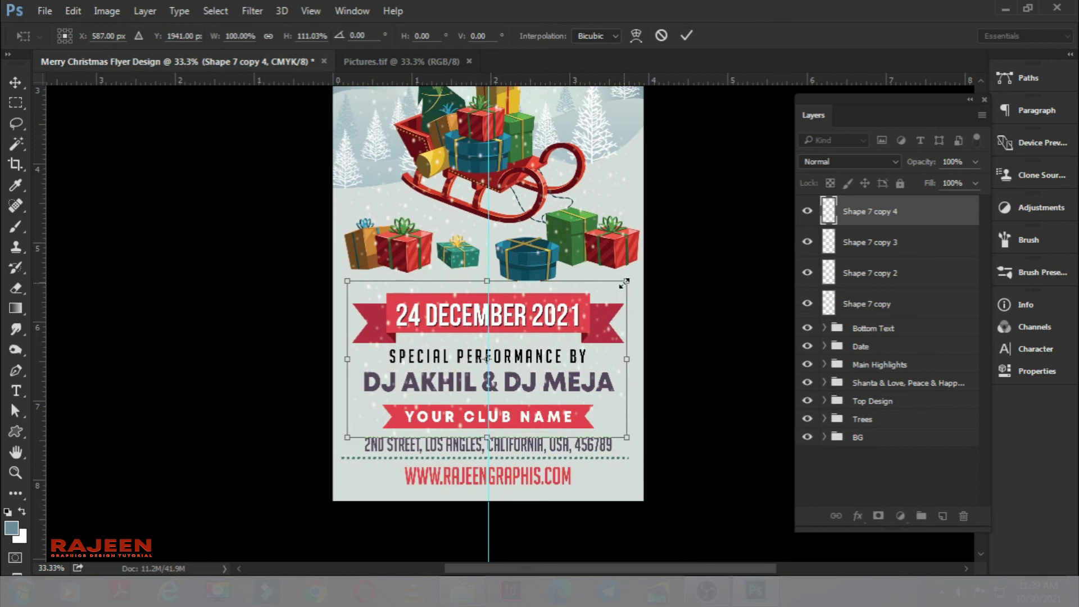
pyautogui.moveTo(624, 284); pyautogui.dragTo(613, 289)
pyautogui.moveTo(351, 434); pyautogui.dragTo(366, 422)
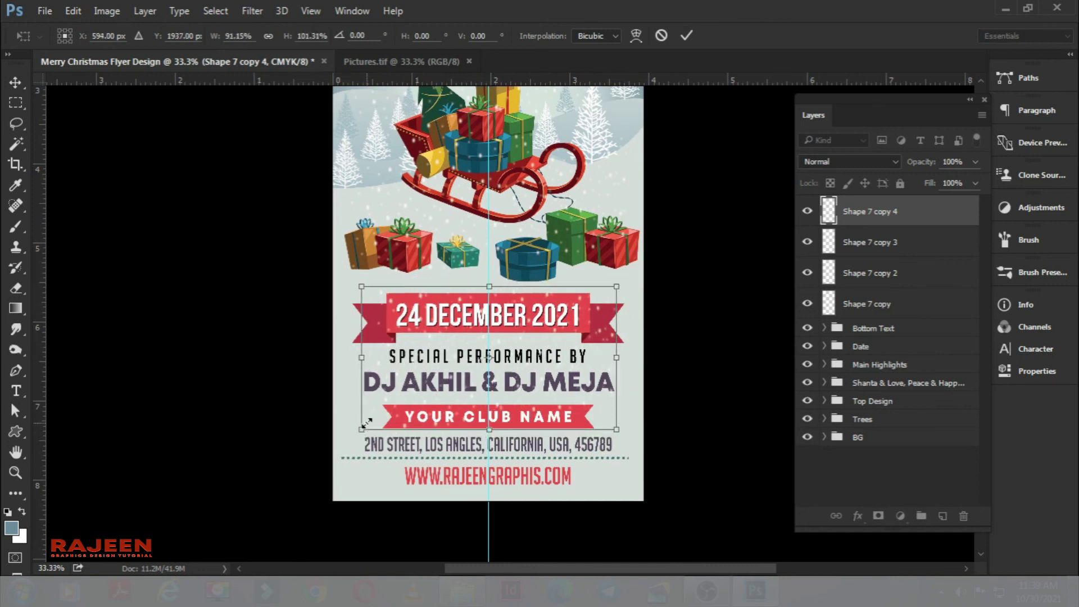
pyautogui.press('Return')
pyautogui.scroll(-2, 371, 427)
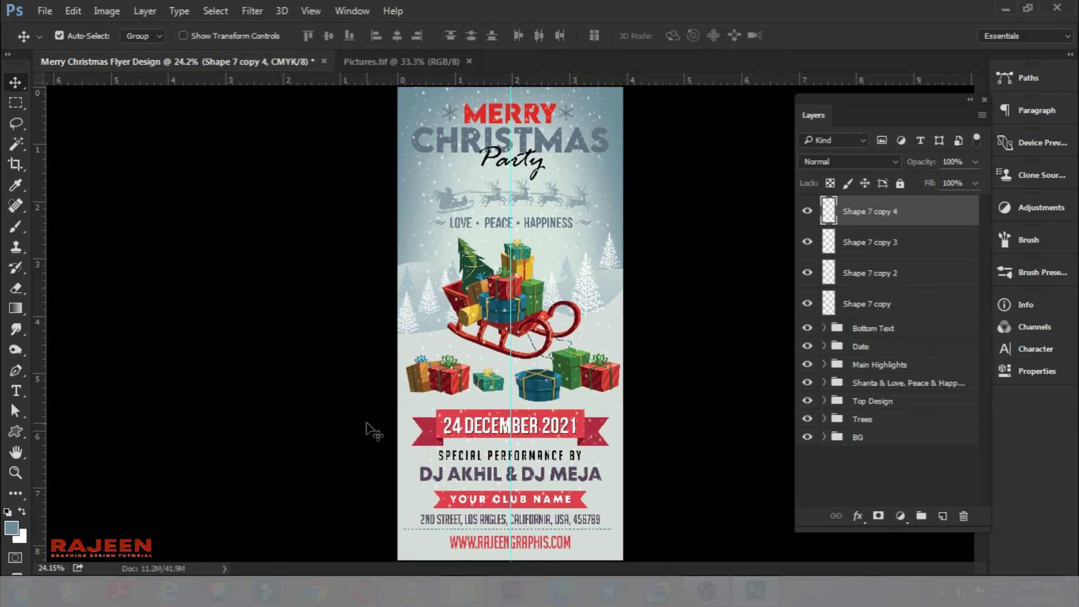
# Group the four Shape 7 snow layers as 'Snow' and close Pictures.tif
pyautogui.keyDown('shift'); pyautogui.click(871, 307); pyautogui.keyUp('shift')
pyautogui.click(921, 516)
pyautogui.doubleClick(870, 204)
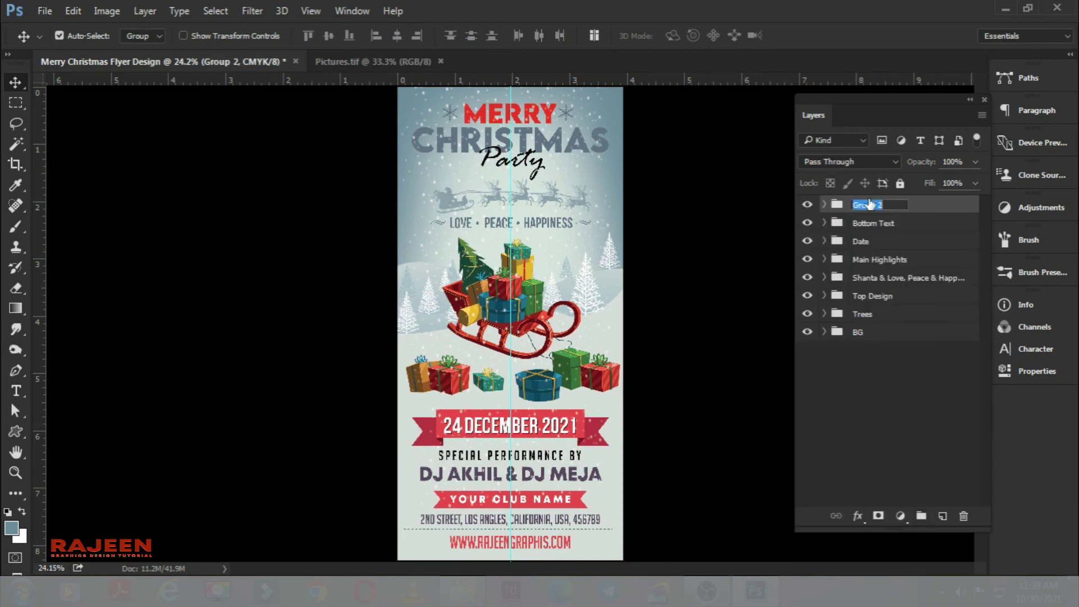
pyautogui.write('Sh')
pyautogui.press('Return')
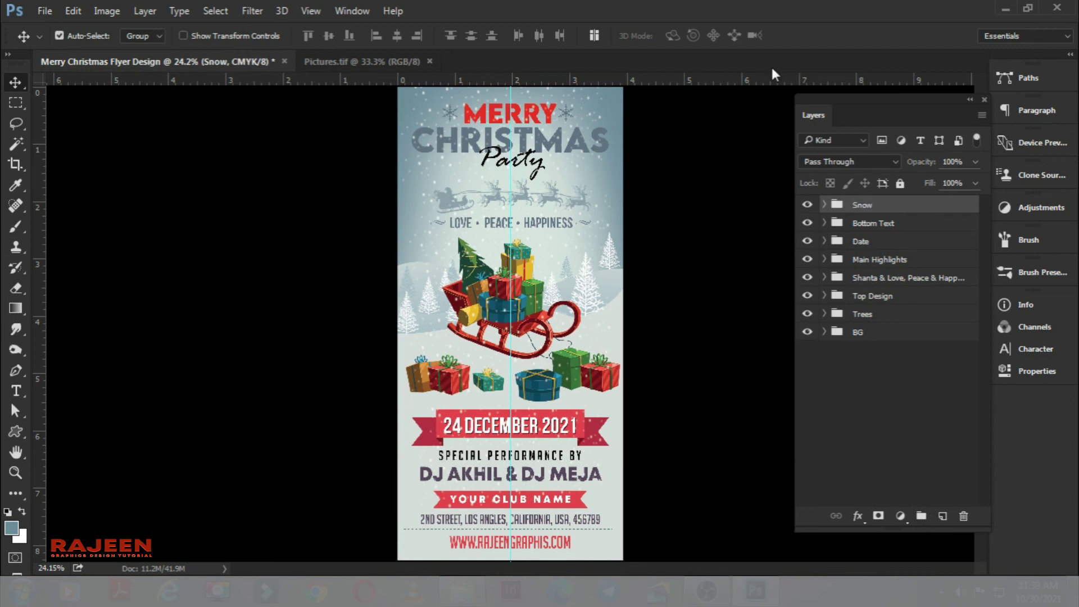
pyautogui.click(431, 62)
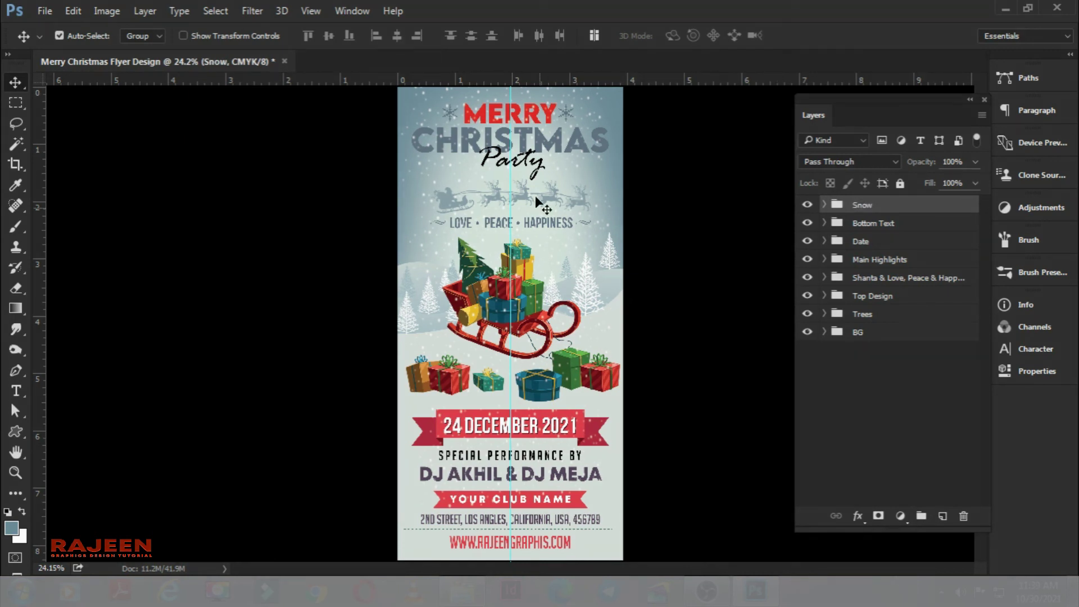